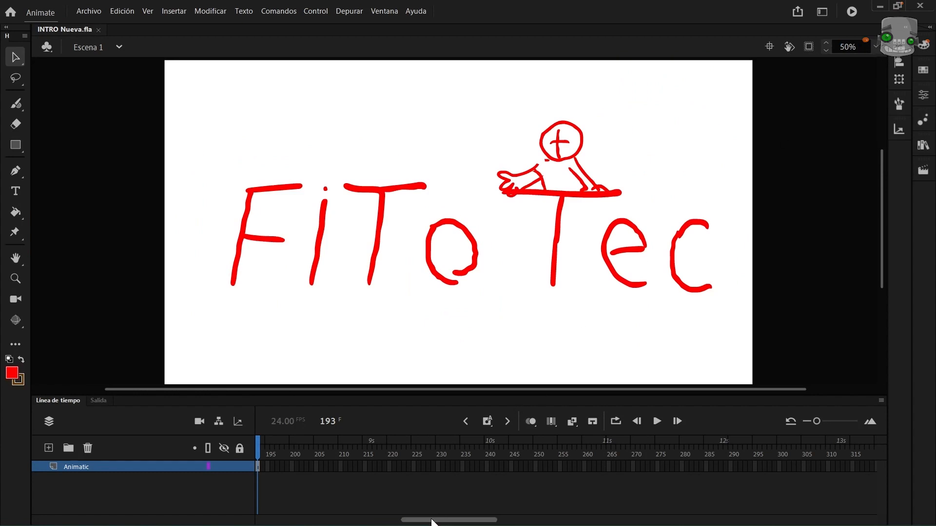
Step: Play and scrub through the Animatic layer between frame 1 and its last drawing to examine the planned intro sequence
{"action": "left_click_drag", "start_coordinate": [433, 521], "coordinate": [262, 465]}
{"action": "left_click", "coordinate": [259, 451]}
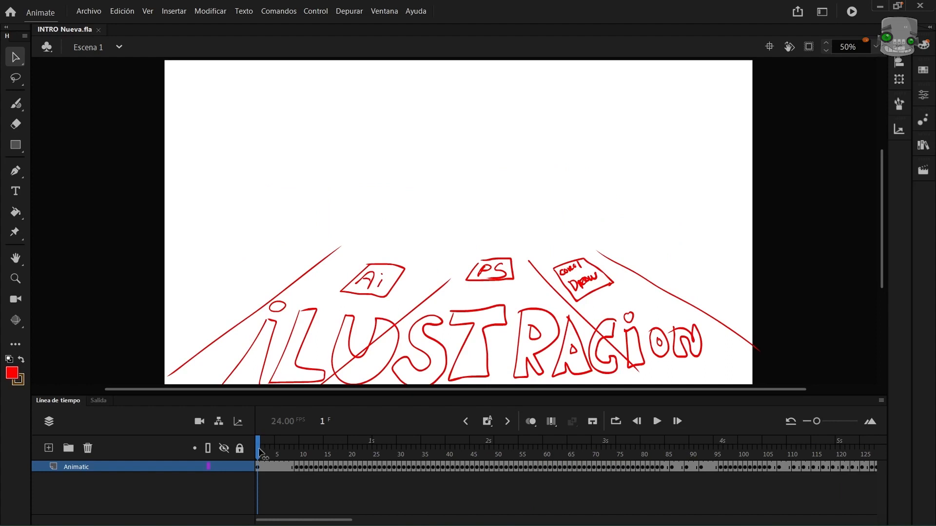
{"action": "mouse_move", "coordinate": [259, 449]}
{"action": "left_mouse_down"}
{"action": "mouse_move", "coordinate": [334, 450]}
{"action": "mouse_move", "coordinate": [480, 475]}
{"action": "mouse_move", "coordinate": [901, 469]}
{"action": "mouse_move", "coordinate": [270, 441]}
{"action": "mouse_move", "coordinate": [253, 425]}
{"action": "left_mouse_up"}
{"action": "key", "text": "Return"}
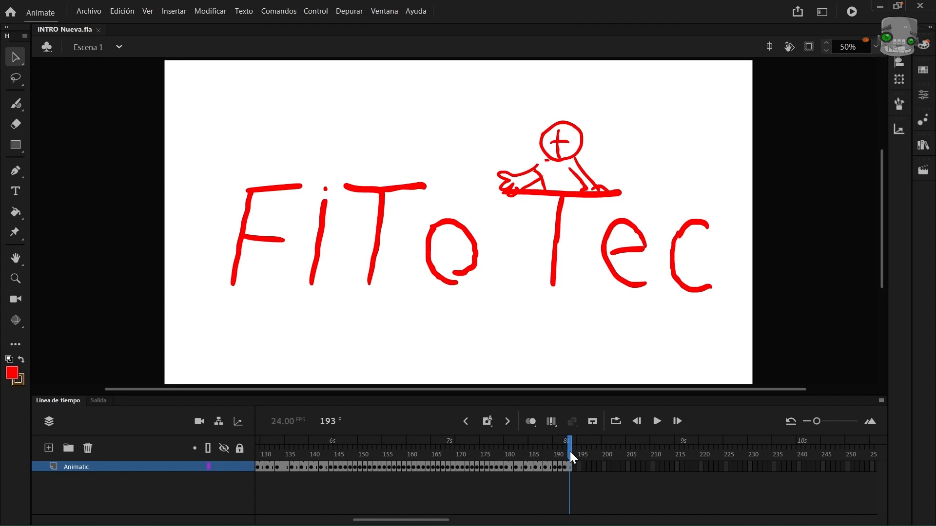
{"action": "left_click_drag", "start_coordinate": [570, 453], "coordinate": [546, 446]}
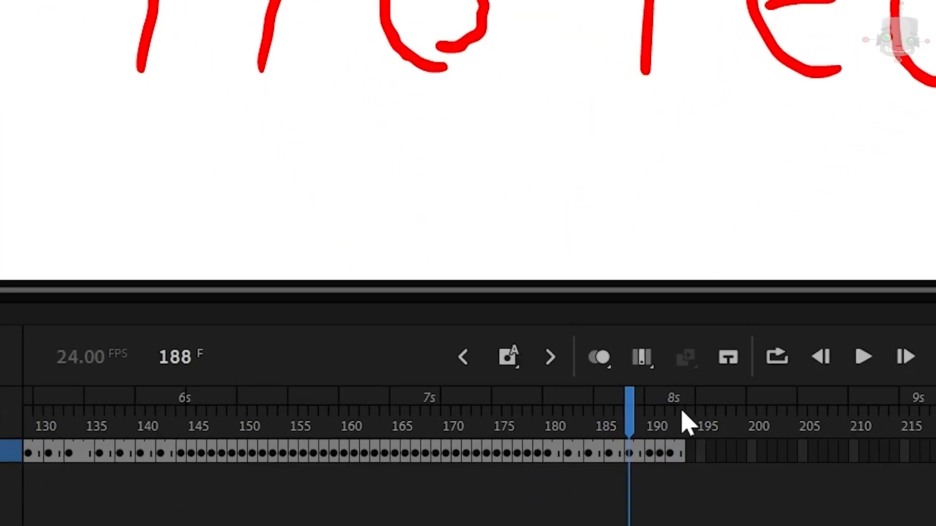
{"action": "left_click", "coordinate": [571, 448]}
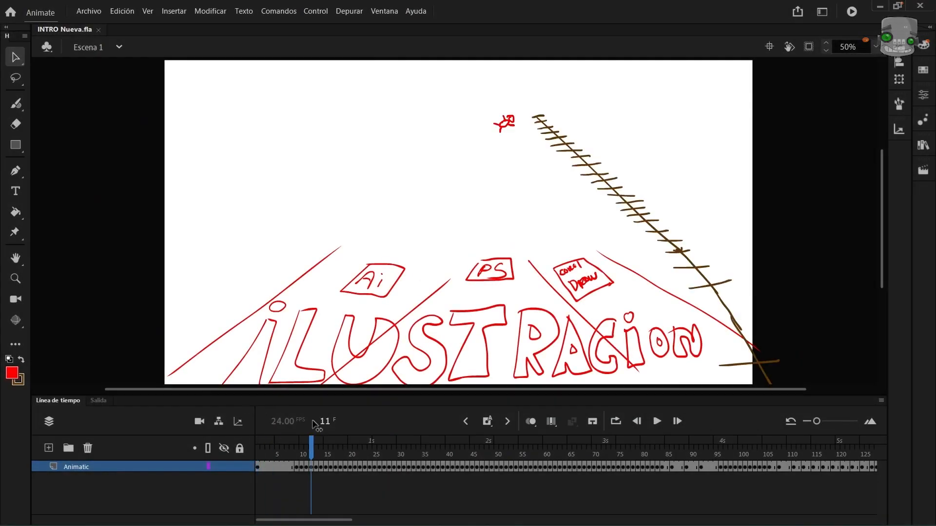
{"action": "mouse_move", "coordinate": [313, 421]}
{"action": "left_mouse_down"}
{"action": "mouse_move", "coordinate": [429, 447]}
{"action": "mouse_move", "coordinate": [336, 437]}
{"action": "mouse_move", "coordinate": [477, 446]}
{"action": "mouse_move", "coordinate": [481, 457]}
{"action": "mouse_move", "coordinate": [391, 443]}
{"action": "left_mouse_up"}
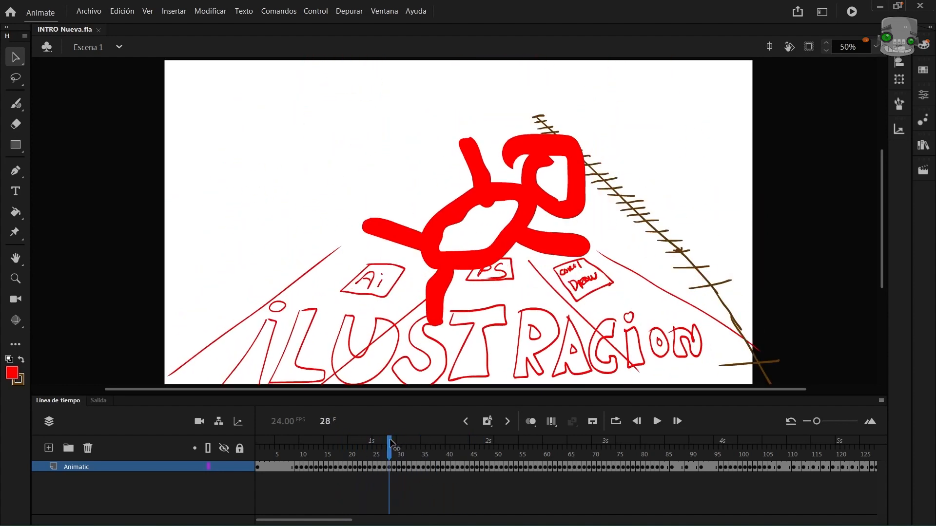
{"action": "key", "text": "Return"}
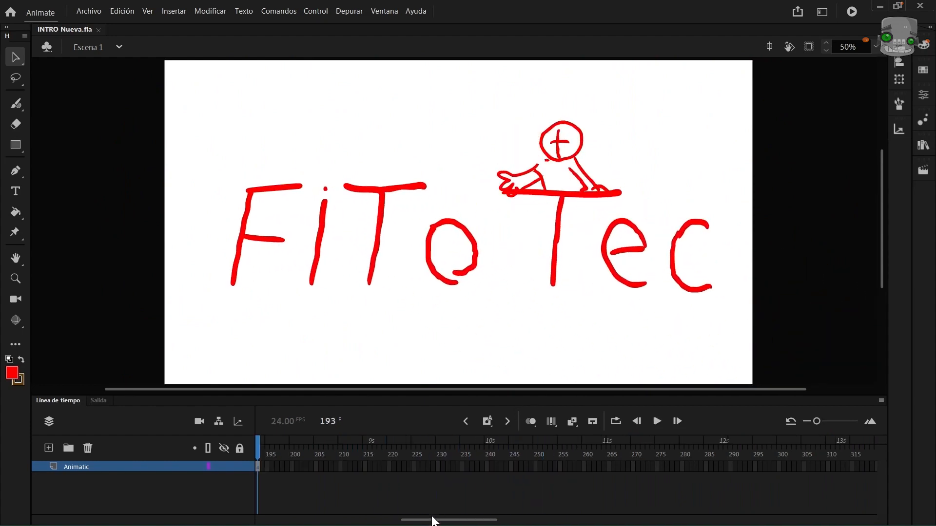
{"action": "left_click_drag", "start_coordinate": [431, 521], "coordinate": [289, 521]}
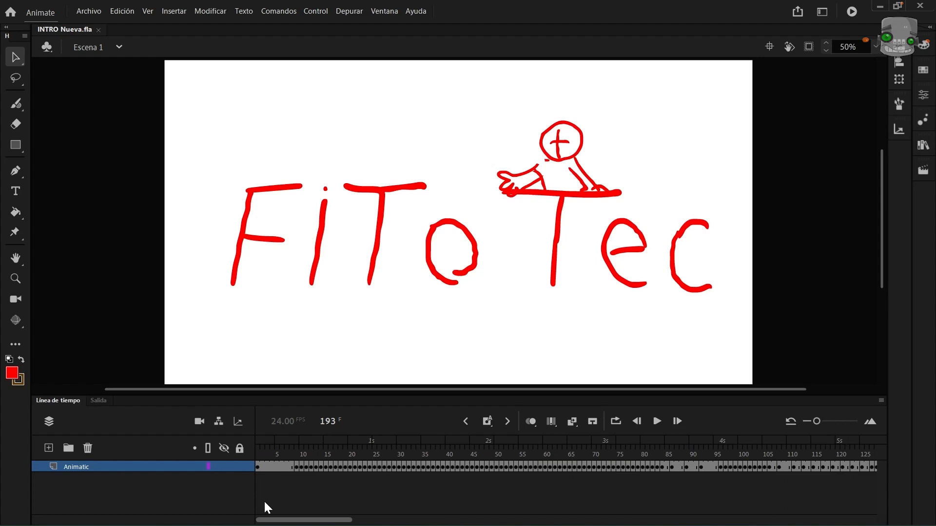
{"action": "left_click", "coordinate": [261, 455]}
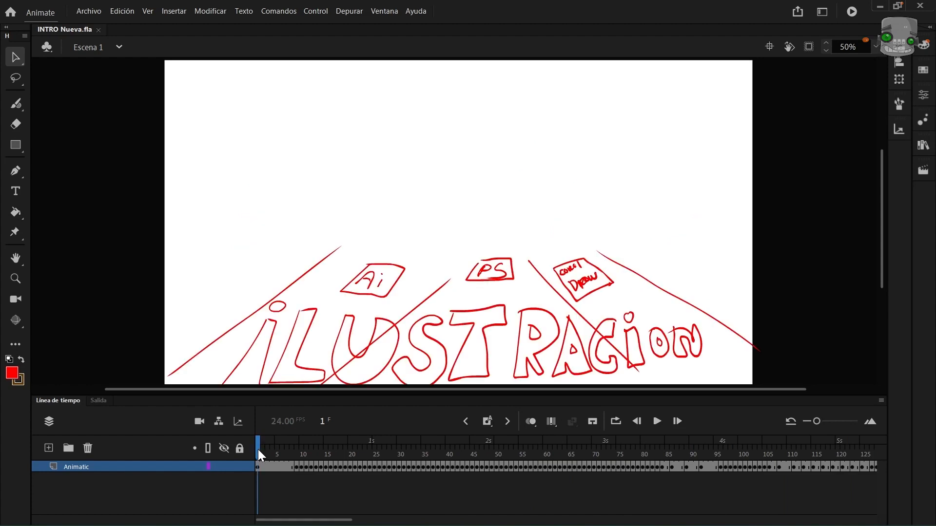
{"action": "mouse_move", "coordinate": [258, 449]}
{"action": "left_mouse_down"}
{"action": "mouse_move", "coordinate": [522, 476]}
{"action": "mouse_move", "coordinate": [900, 469]}
{"action": "mouse_move", "coordinate": [570, 467]}
{"action": "left_mouse_up"}
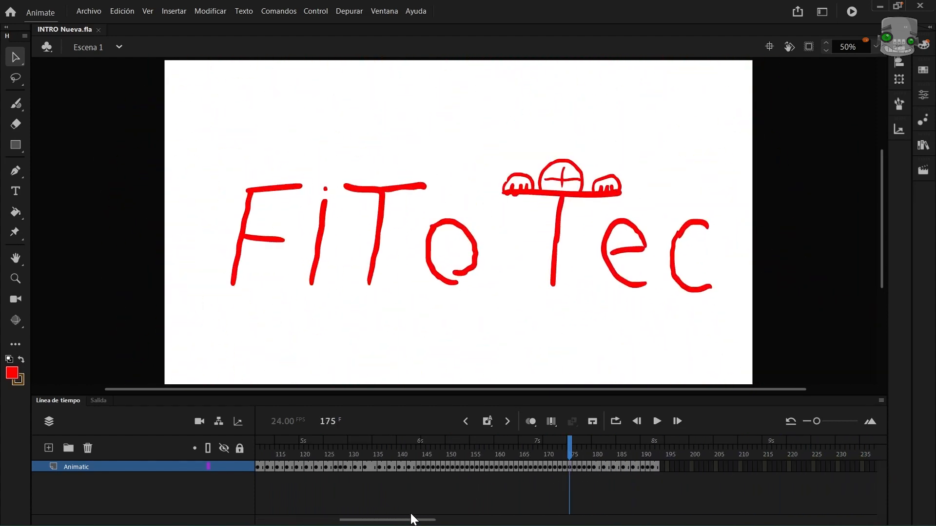
{"action": "left_click_drag", "start_coordinate": [413, 519], "coordinate": [315, 497]}
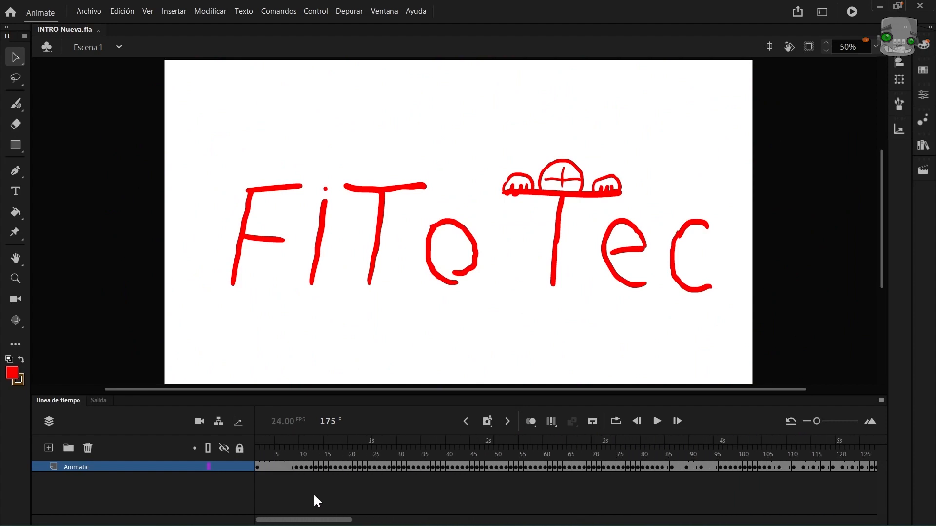
{"action": "left_click", "coordinate": [359, 463]}
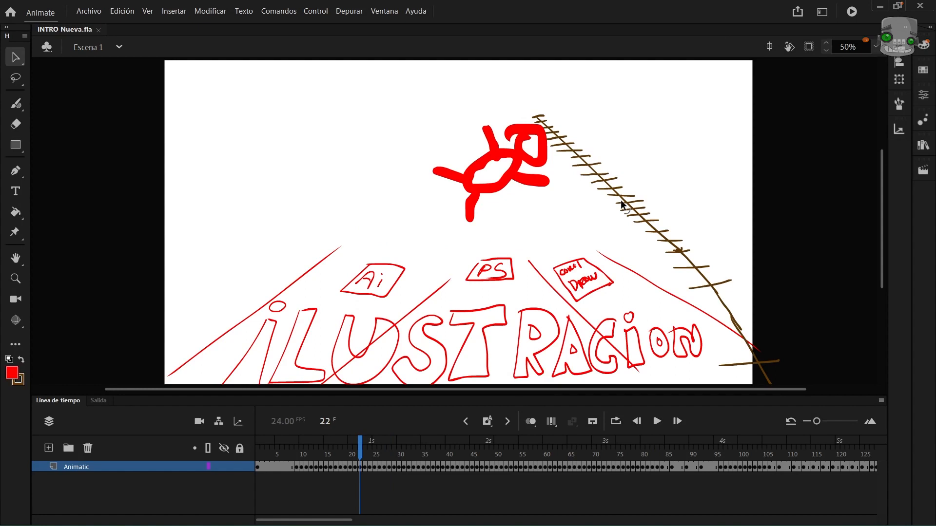
Step: Open the recent file Rigg FitoTec.fla and fit the stage in view so all four robot rigs show
{"action": "left_click", "coordinate": [88, 11]}
{"action": "mouse_move", "coordinate": [206, 78]}
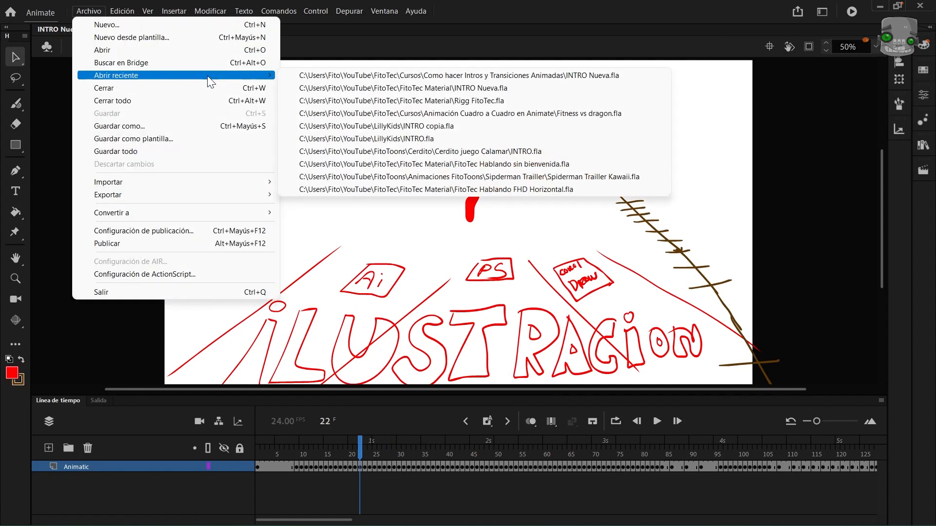
{"action": "left_click", "coordinate": [433, 101]}
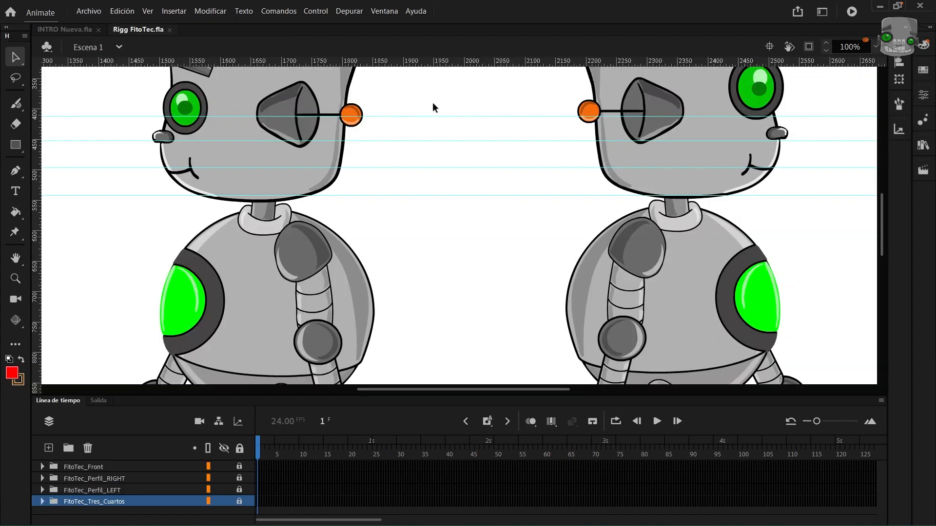
{"action": "left_click", "coordinate": [877, 46]}
{"action": "left_click", "coordinate": [858, 74]}
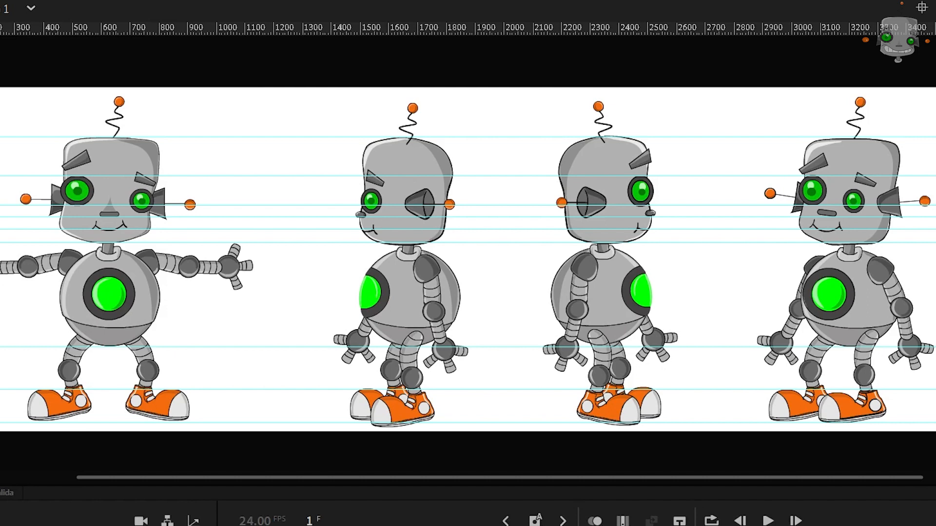
{"action": "mouse_move", "coordinate": [685, 137]}
{"action": "left_mouse_down"}
{"action": "mouse_move", "coordinate": [685, 119]}
{"action": "mouse_move", "coordinate": [679, 136]}
{"action": "left_mouse_up"}
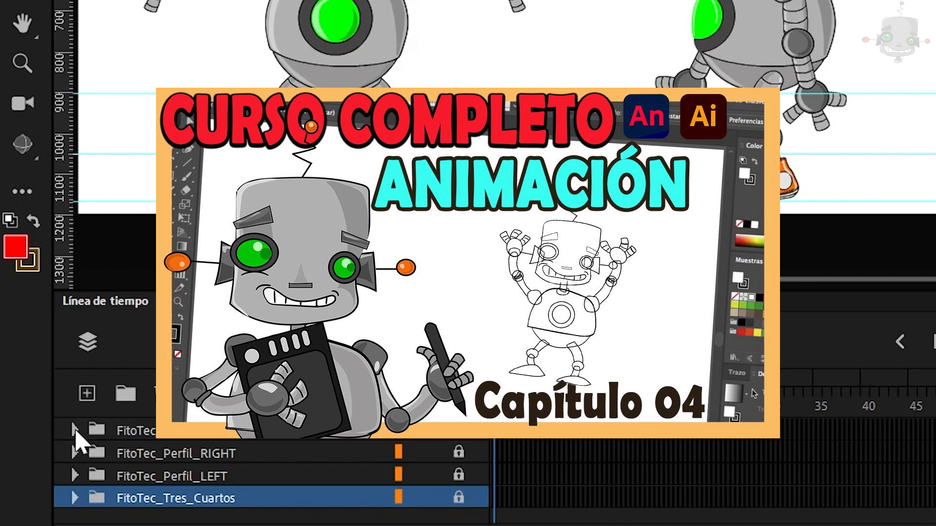
{"action": "left_click", "coordinate": [74, 431]}
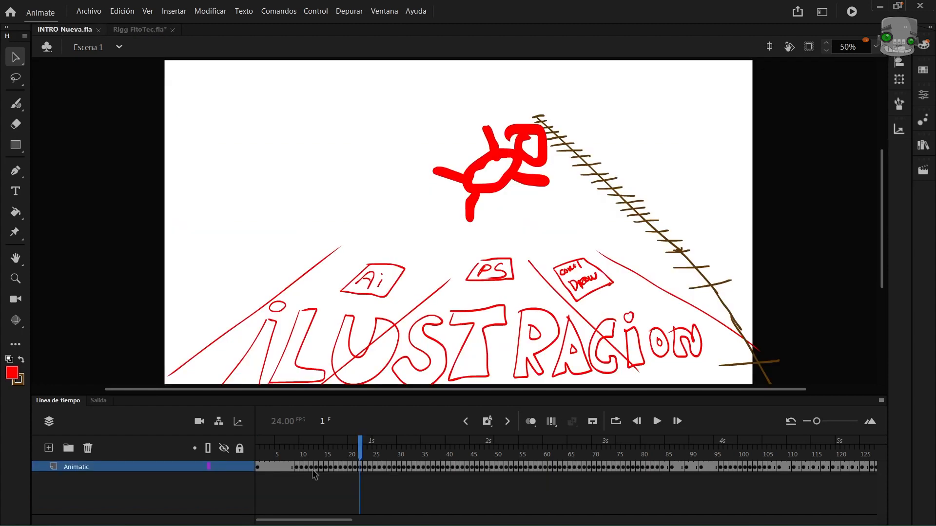
Step: Copy the FitoTec_Front layer folder from Rigg FitoTec.fla and paste it above the Animatic layer in INTRO Nueva.fla
{"action": "left_click", "coordinate": [314, 449]}
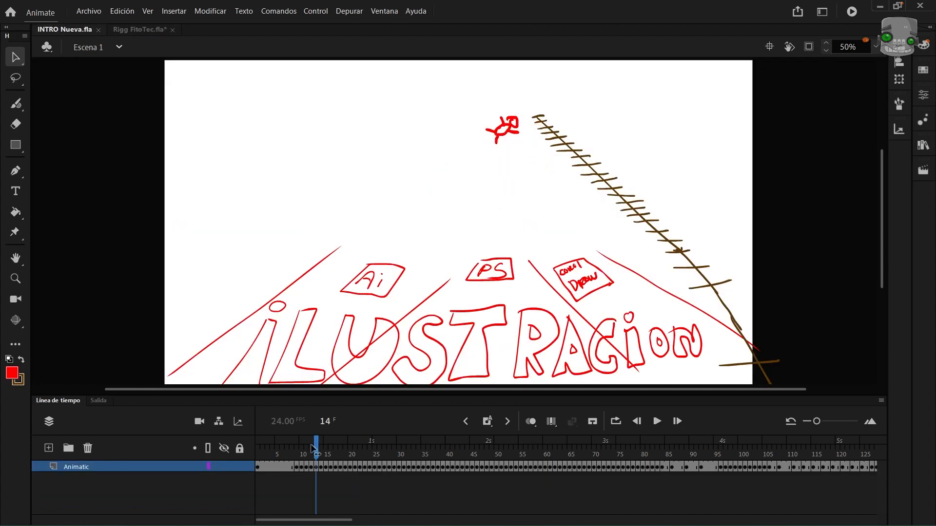
{"action": "mouse_move", "coordinate": [314, 449]}
{"action": "left_mouse_down"}
{"action": "mouse_move", "coordinate": [272, 451]}
{"action": "mouse_move", "coordinate": [345, 451]}
{"action": "mouse_move", "coordinate": [331, 466]}
{"action": "mouse_move", "coordinate": [272, 464]}
{"action": "left_mouse_up"}
{"action": "left_click", "coordinate": [118, 28]}
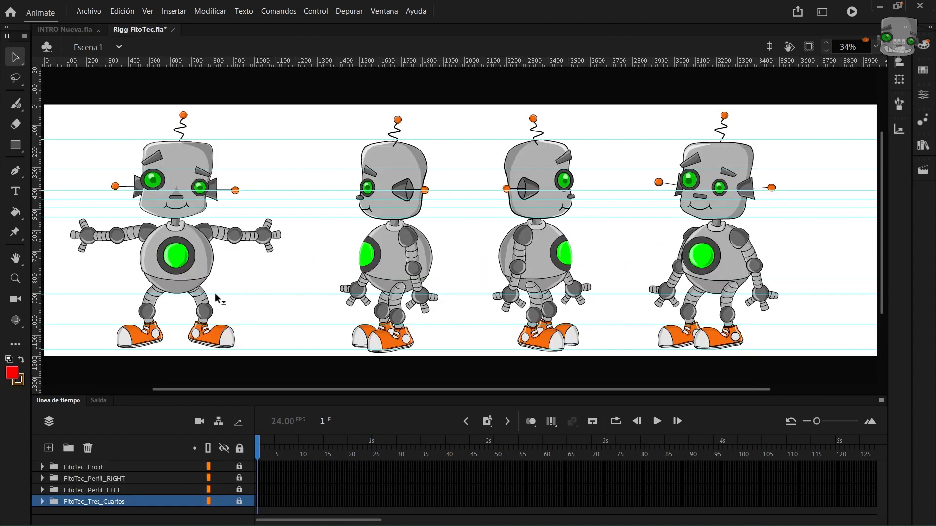
{"action": "left_click", "coordinate": [124, 467]}
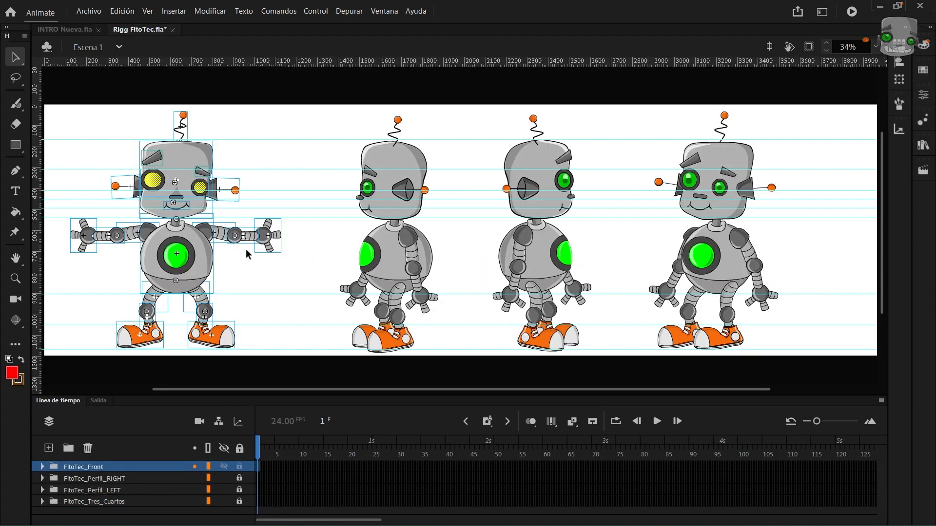
{"action": "left_click", "coordinate": [80, 30]}
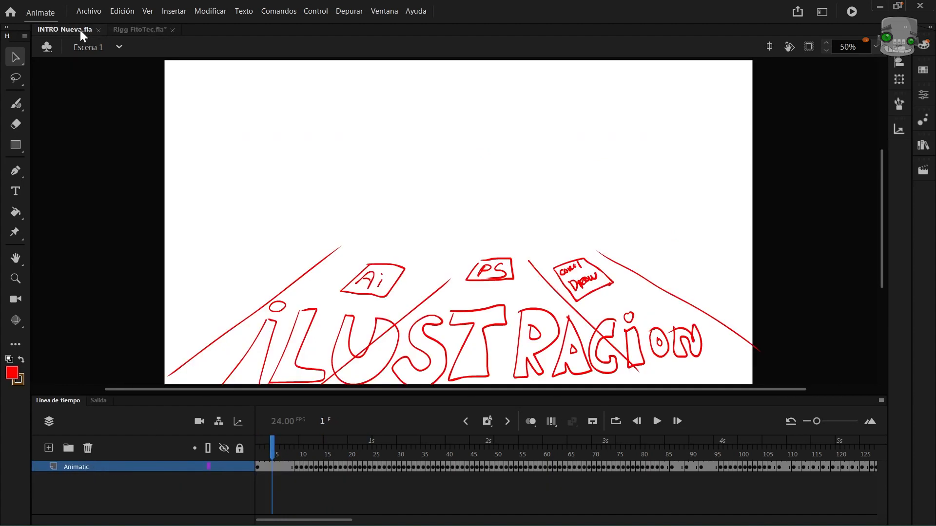
{"action": "right_click", "coordinate": [75, 468]}
{"action": "left_click", "coordinate": [143, 257]}
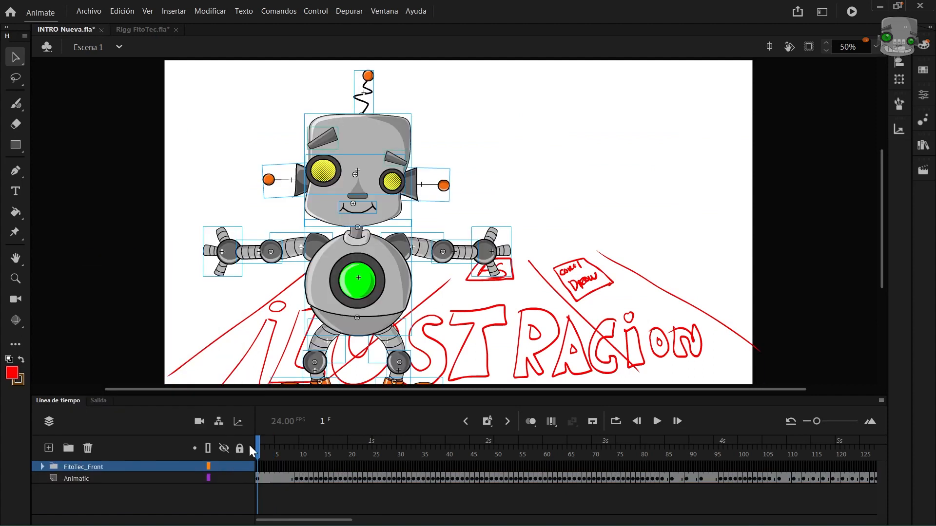
Step: Lock the Máscara_Pupilas and Pupilas layers inside the FitoTec_Front folder so the pupil mask takes effect, and collapse the folder
{"action": "left_click", "coordinate": [42, 467]}
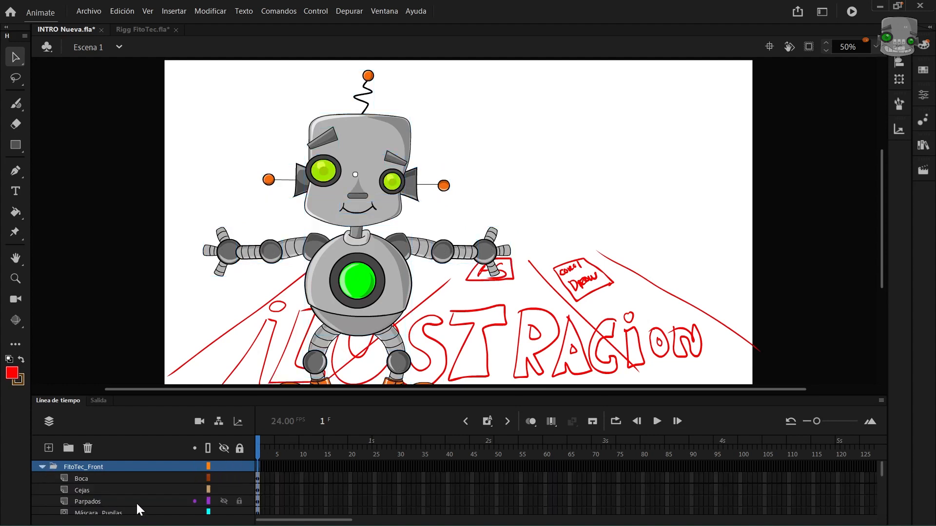
{"action": "scroll", "coordinate": [137, 505], "scroll_direction": "down", "scroll_amount": 3}
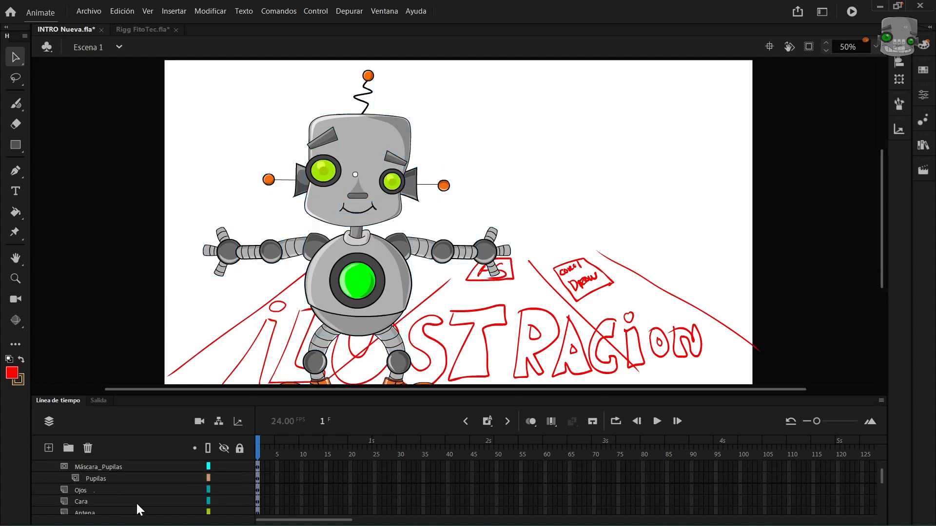
{"action": "scroll", "coordinate": [142, 496], "scroll_direction": "up", "scroll_amount": 1}
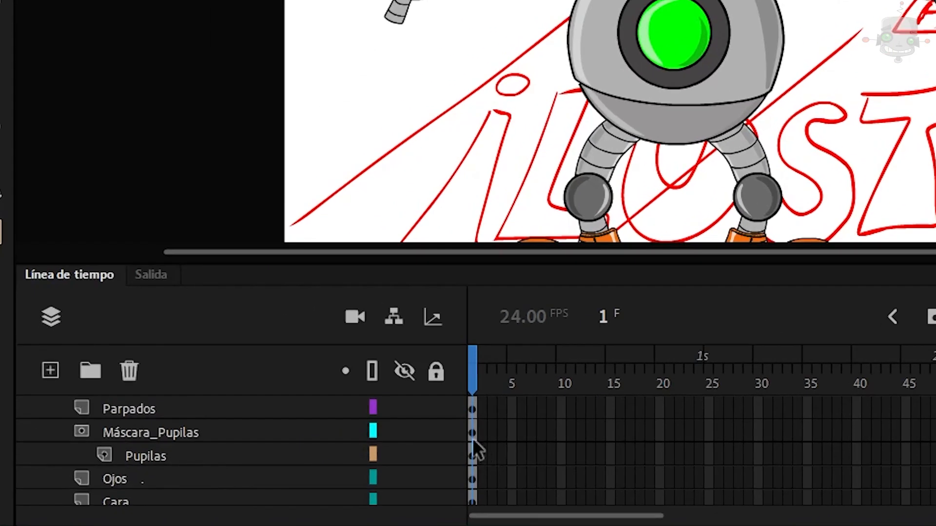
{"action": "left_click", "coordinate": [435, 431]}
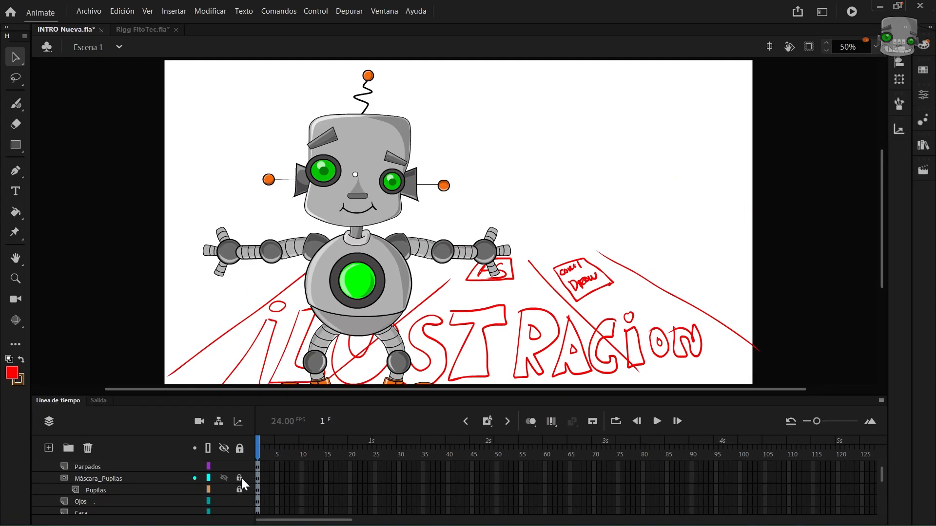
{"action": "scroll", "coordinate": [122, 407], "scroll_direction": "up", "scroll_amount": 3}
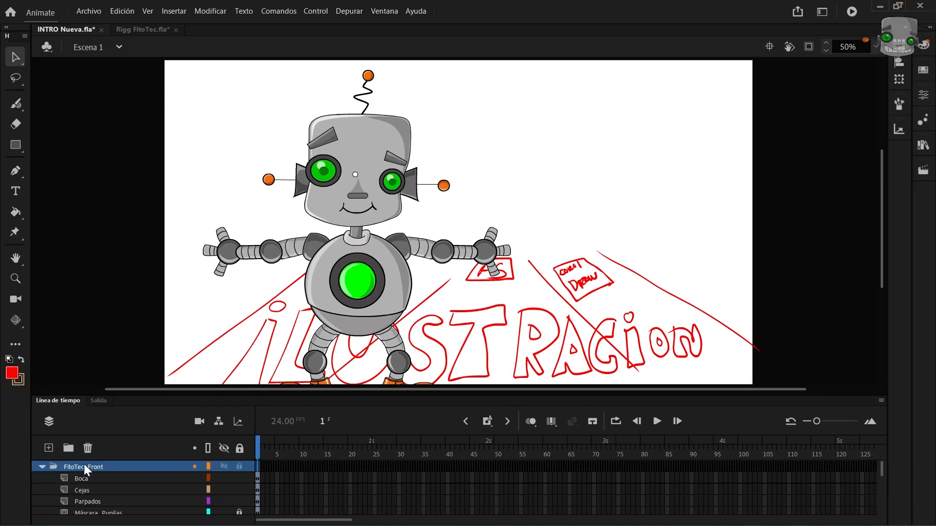
{"action": "left_click", "coordinate": [43, 467]}
Step: Check the animatic's opening frame with the FitoTec_Front folder hidden, and show the folder again
{"action": "left_click", "coordinate": [224, 467]}
{"action": "mouse_move", "coordinate": [258, 443]}
{"action": "left_mouse_down"}
{"action": "mouse_move", "coordinate": [480, 443]}
{"action": "mouse_move", "coordinate": [246, 438]}
{"action": "left_mouse_up"}
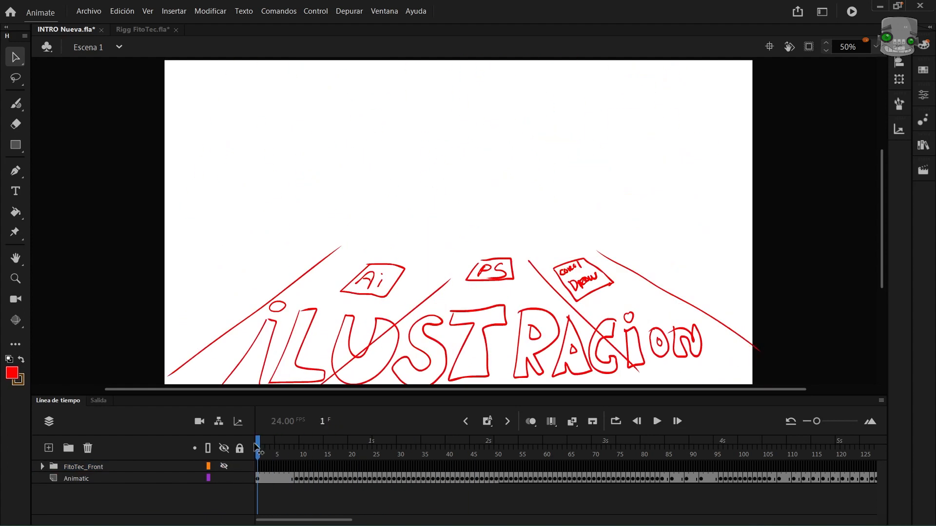
{"action": "left_click", "coordinate": [223, 467]}
Step: Cut the FitoTec_Front layer folder, including its nested layers, out of the main timeline
{"action": "right_click", "coordinate": [159, 462]}
{"action": "right_click", "coordinate": [159, 462]}
{"action": "left_click", "coordinate": [173, 227]}
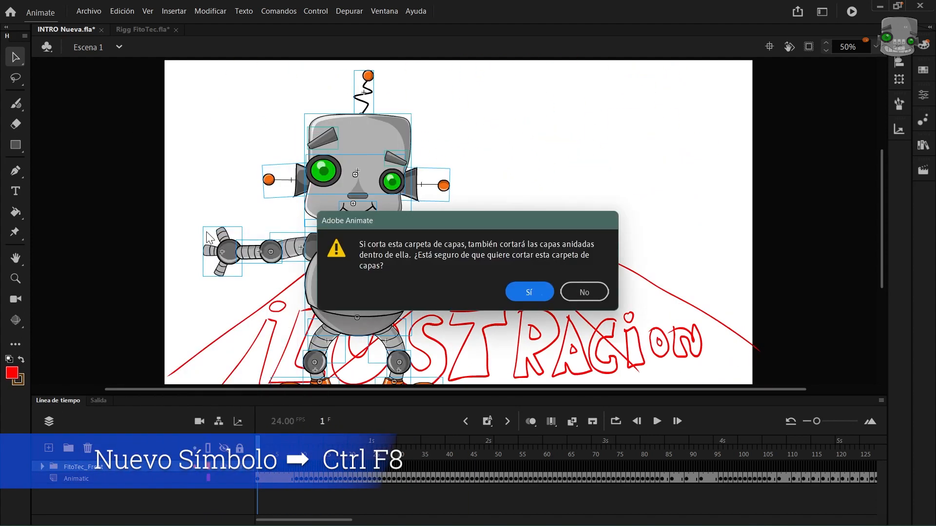
{"action": "key", "text": "Return"}
Step: Create a graphic symbol named "FitoTec cayendo" and paste the cut FitoTec_Front layers into its timeline
{"action": "key", "text": "ctrl+F8"}
{"action": "type", "text": "FitoTec cayendo"}
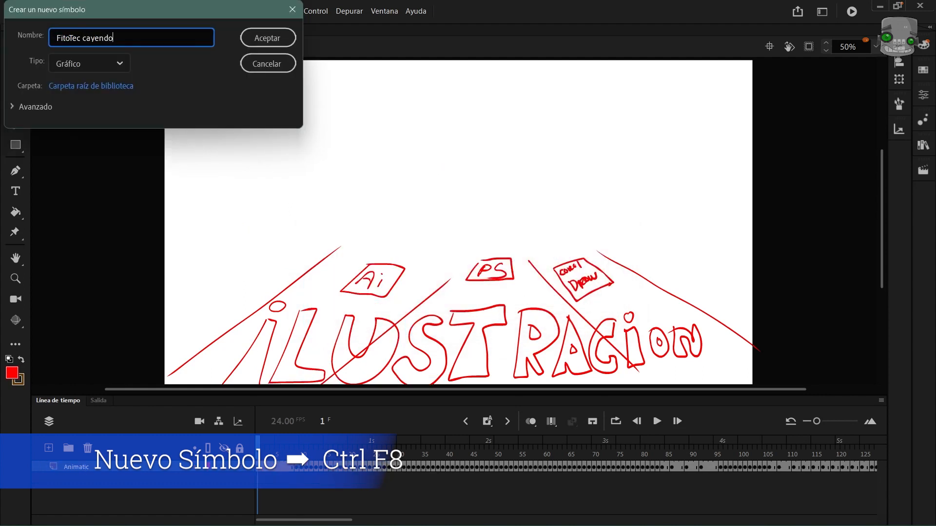
{"action": "key", "text": "Return"}
{"action": "right_click", "coordinate": [161, 467]}
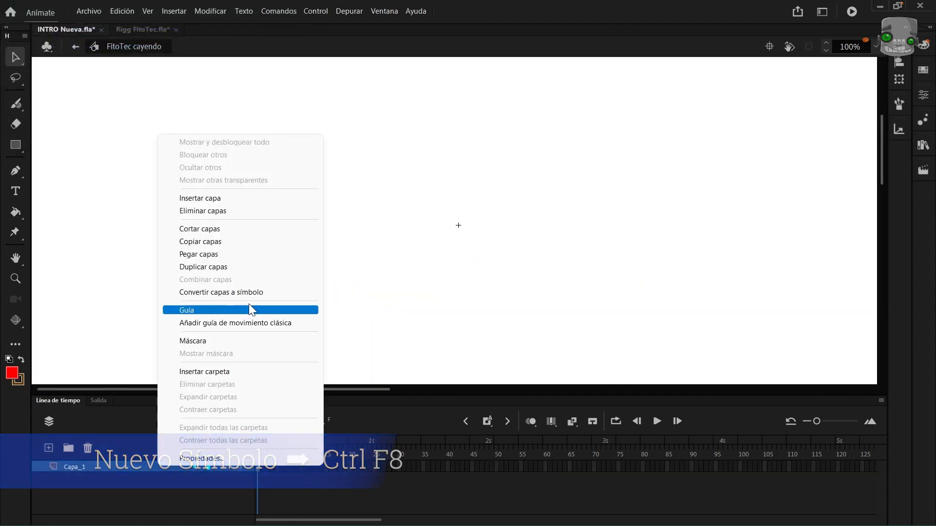
{"action": "left_click", "coordinate": [229, 257]}
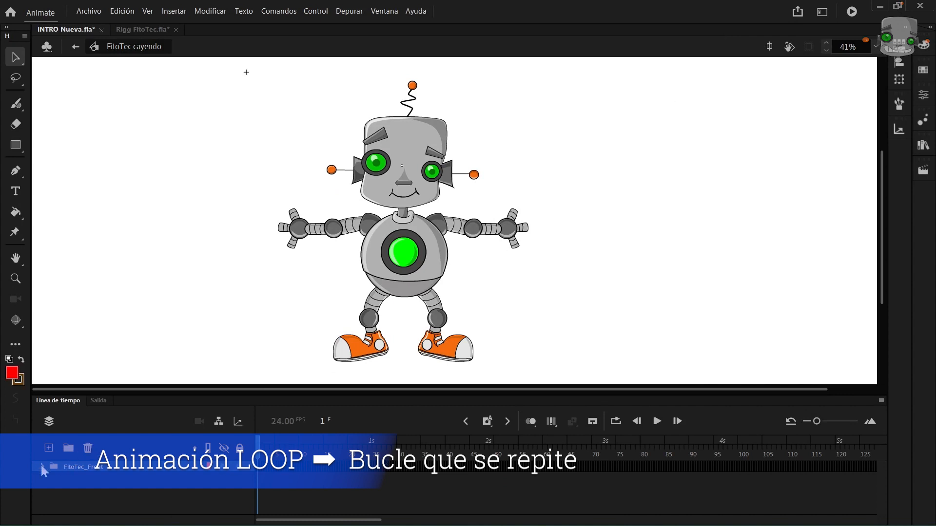
Step: Extend all the layers in the FitoTec_Front folder to frame 48 and expand the folder to check their span
{"action": "key", "text": "F5"}
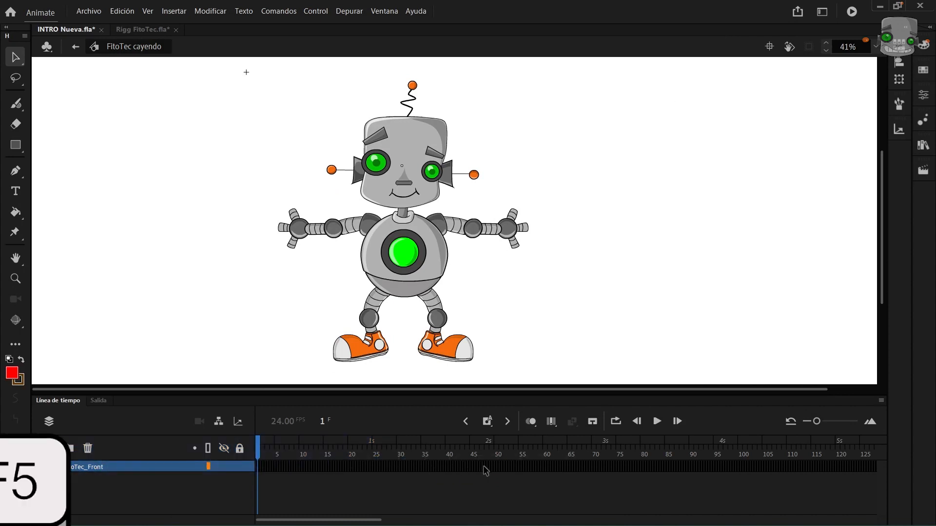
{"action": "left_click", "coordinate": [487, 466]}
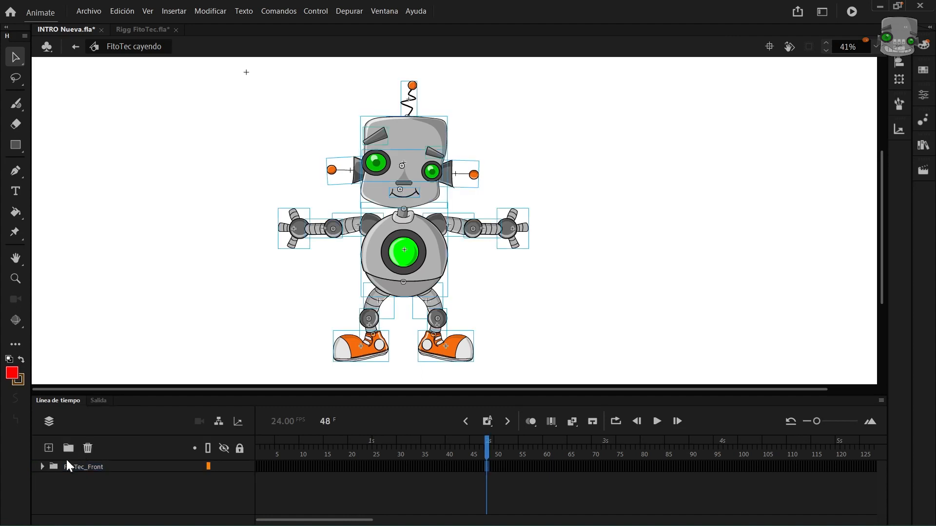
{"action": "left_click", "coordinate": [43, 467]}
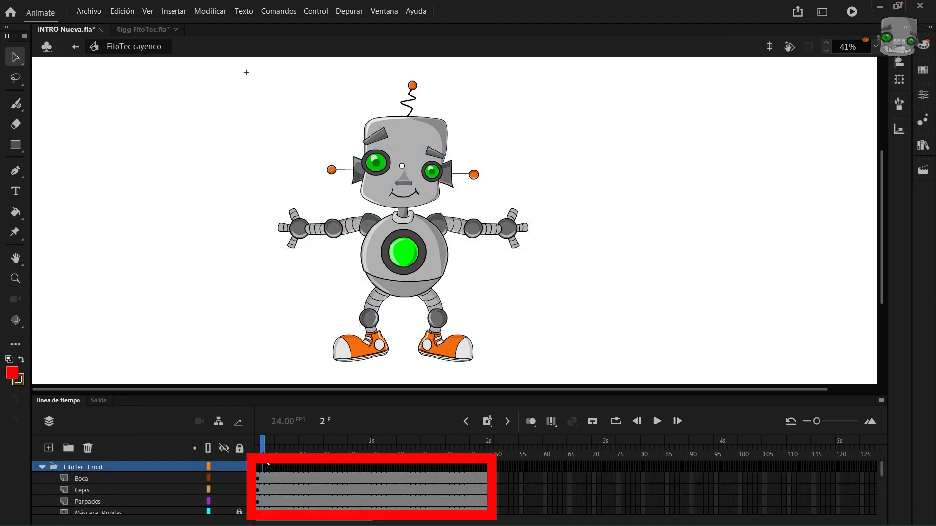
{"action": "left_click_drag", "start_coordinate": [267, 452], "coordinate": [318, 461]}
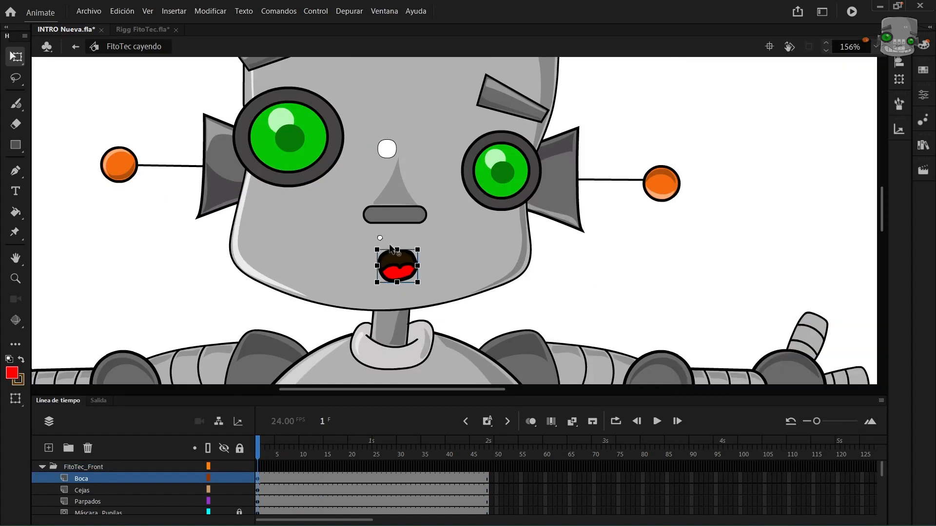
Step: Enlarge the robot's open mouth on the face and open the Boca symbol for editing
{"action": "key", "text": "q"}
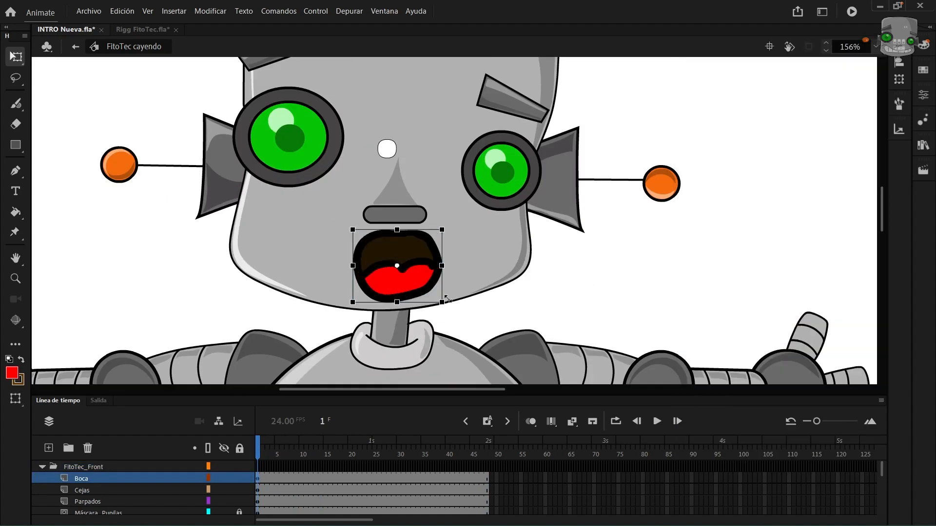
{"action": "double_click", "coordinate": [445, 298]}
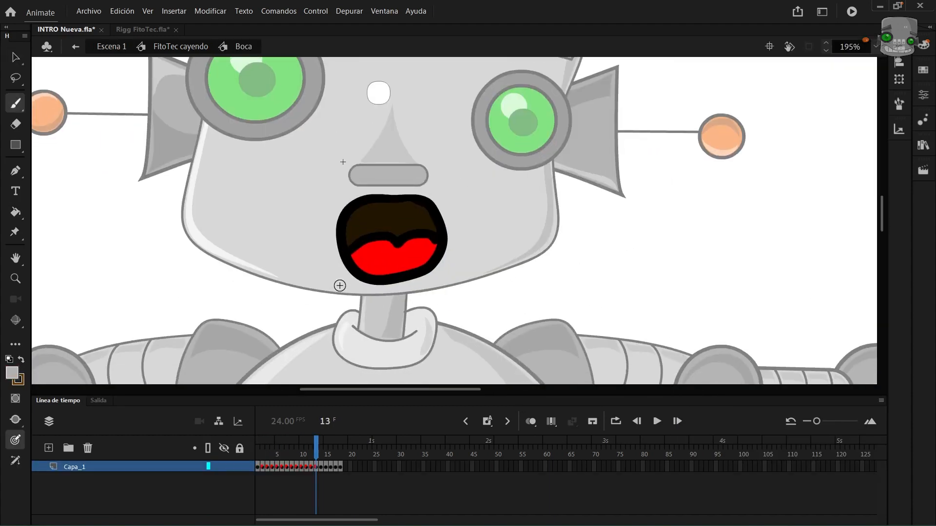
Step: Paint a black chin curve under the open mouth in the Boca symbol, fill its inside with gray, and return to FitoTec cayendo
{"action": "key", "text": "ctrl+z"}
{"action": "left_click", "coordinate": [924, 95]}
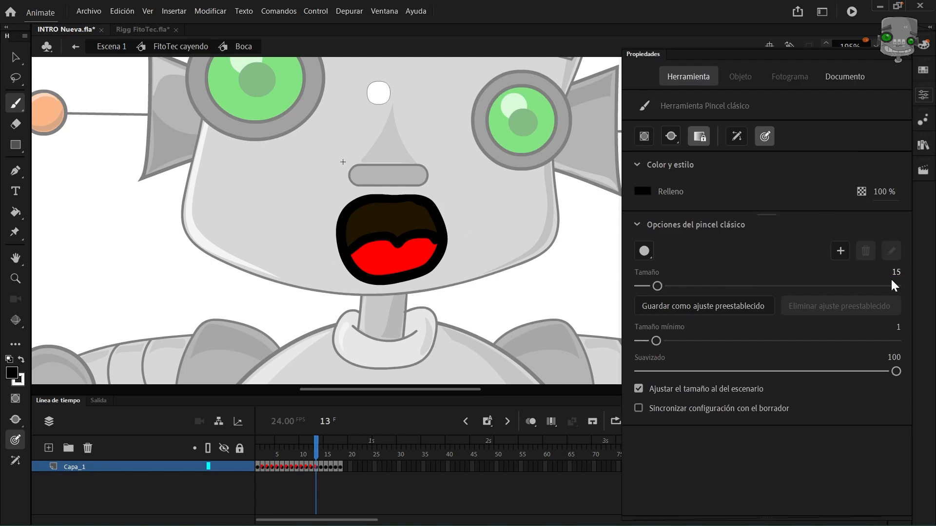
{"action": "left_click_drag", "start_coordinate": [334, 277], "coordinate": [451, 271]}
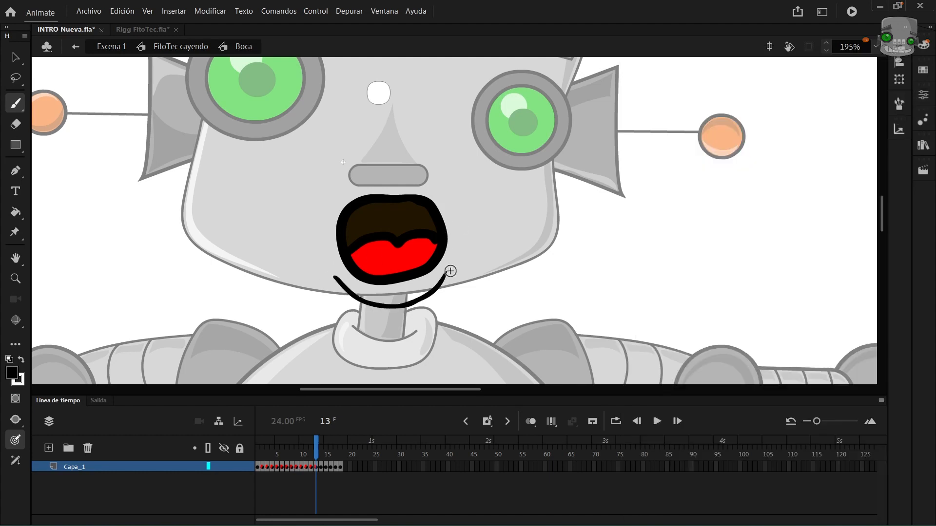
{"action": "key", "text": "b"}
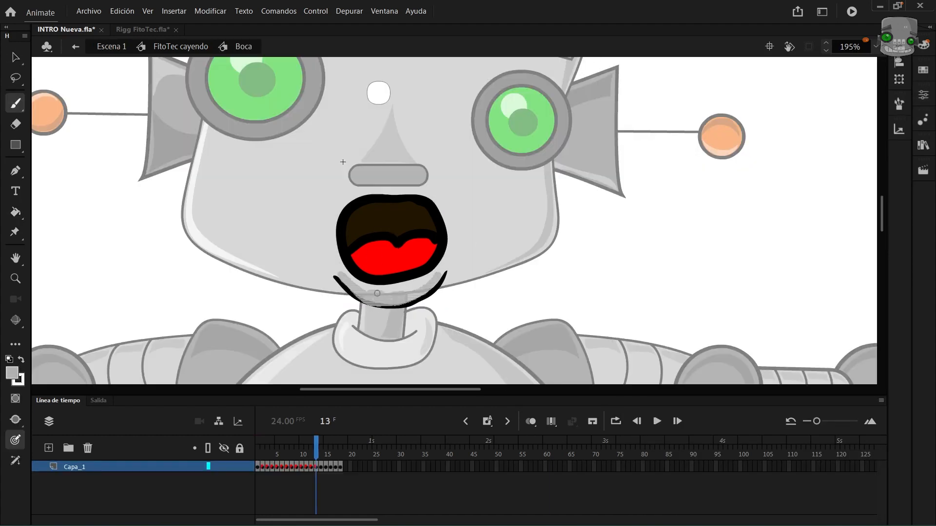
{"action": "left_click_drag", "start_coordinate": [419, 292], "coordinate": [399, 302]}
{"action": "left_click", "coordinate": [204, 53]}
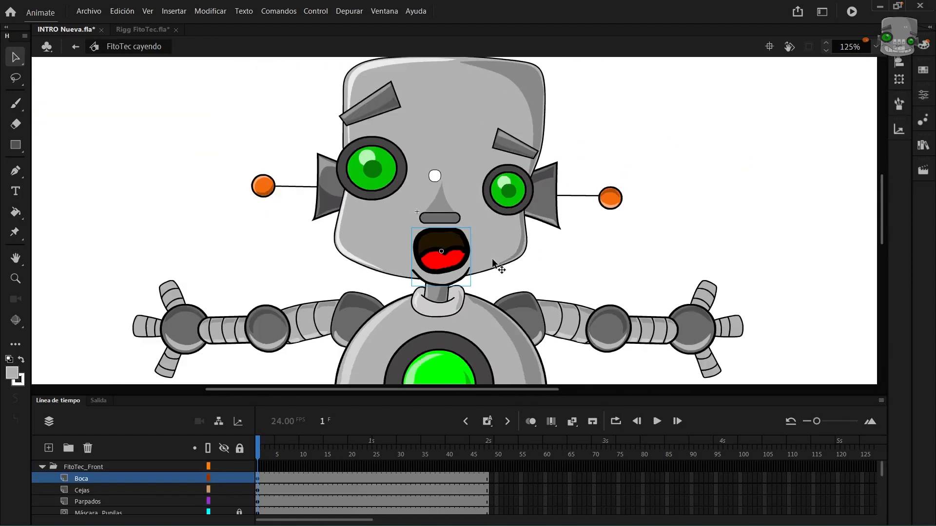
Step: Unlock the Pupilas layer and enlarge the pupil of the bigger left eye
{"action": "scroll", "coordinate": [464, 251], "scroll_direction": "up", "scroll_amount": 5}
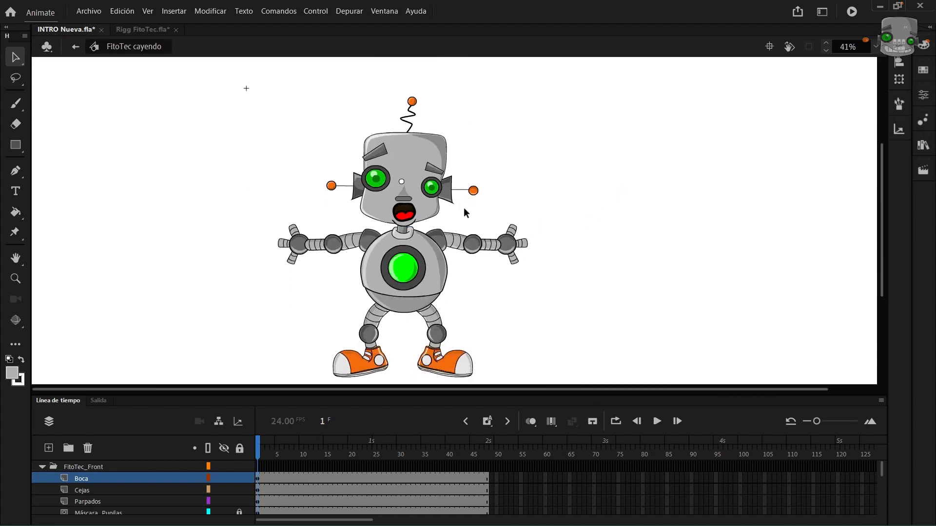
{"action": "scroll", "coordinate": [234, 476], "scroll_direction": "down", "scroll_amount": 2}
{"action": "left_click", "coordinate": [239, 479]}
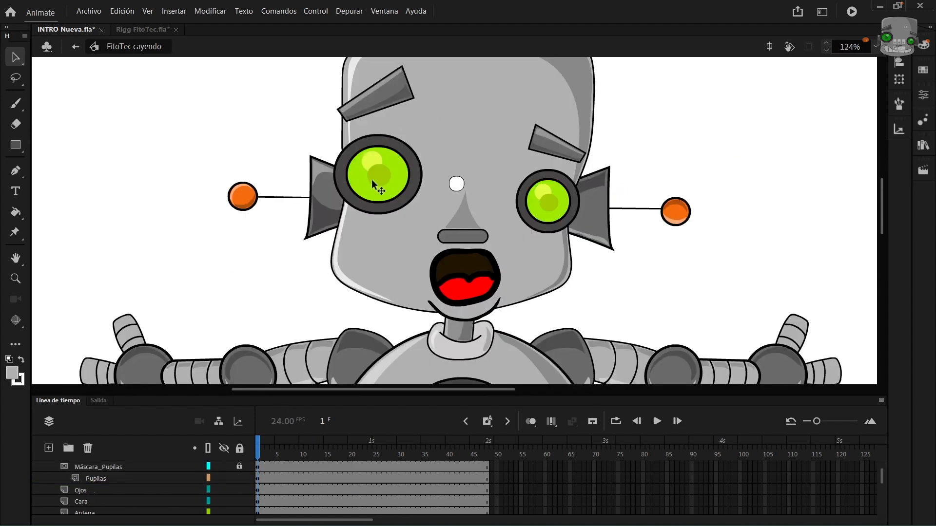
{"action": "left_click", "coordinate": [371, 179]}
{"action": "scroll", "coordinate": [383, 176], "scroll_direction": "up", "scroll_amount": 5}
{"action": "scroll", "coordinate": [534, 250], "scroll_direction": "down", "scroll_amount": 5}
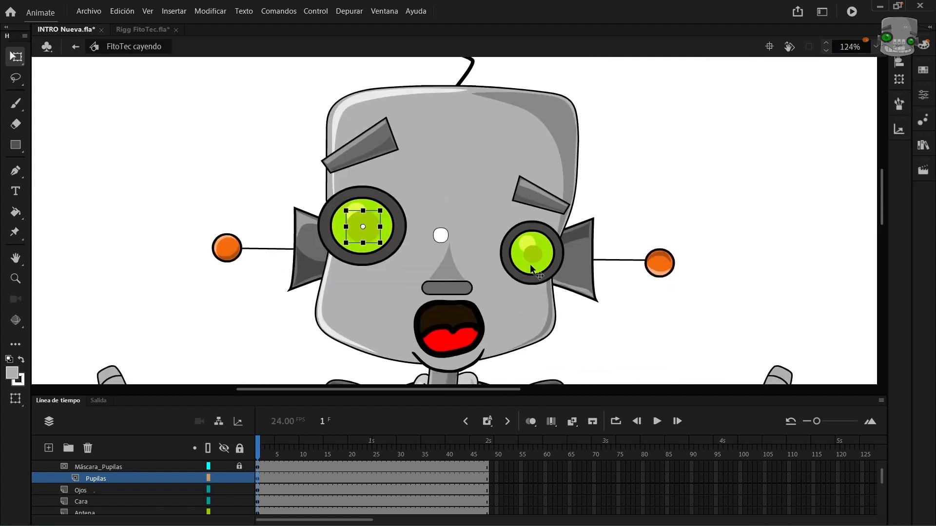
Step: Enlarge the pupil of the smaller right eye and lock the pupil layers again
{"action": "scroll", "coordinate": [532, 253], "scroll_direction": "up", "scroll_amount": 3}
{"action": "left_click", "coordinate": [531, 250]}
{"action": "scroll", "coordinate": [305, 291], "scroll_direction": "down", "scroll_amount": 4}
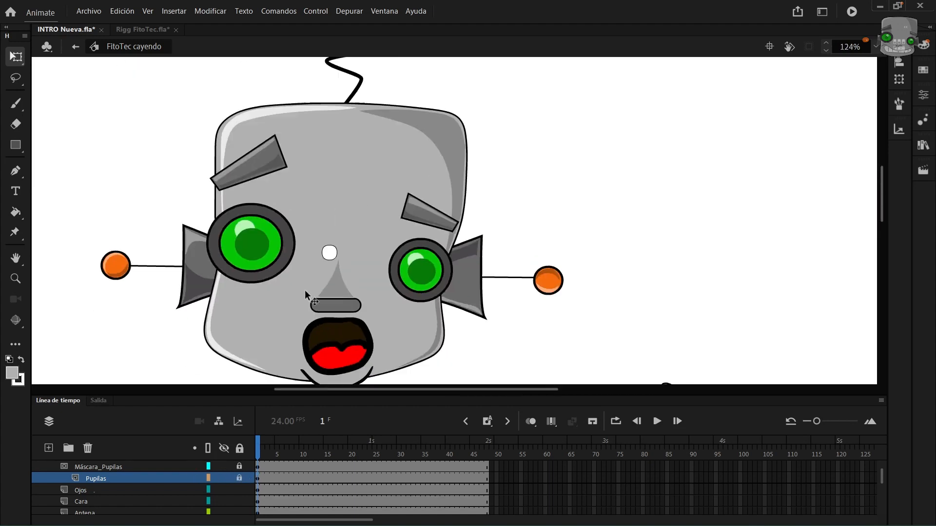
{"action": "scroll", "coordinate": [438, 241], "scroll_direction": "up", "scroll_amount": 2}
{"action": "scroll", "coordinate": [437, 241], "scroll_direction": "up", "scroll_amount": 2}
{"action": "key", "text": "q"}
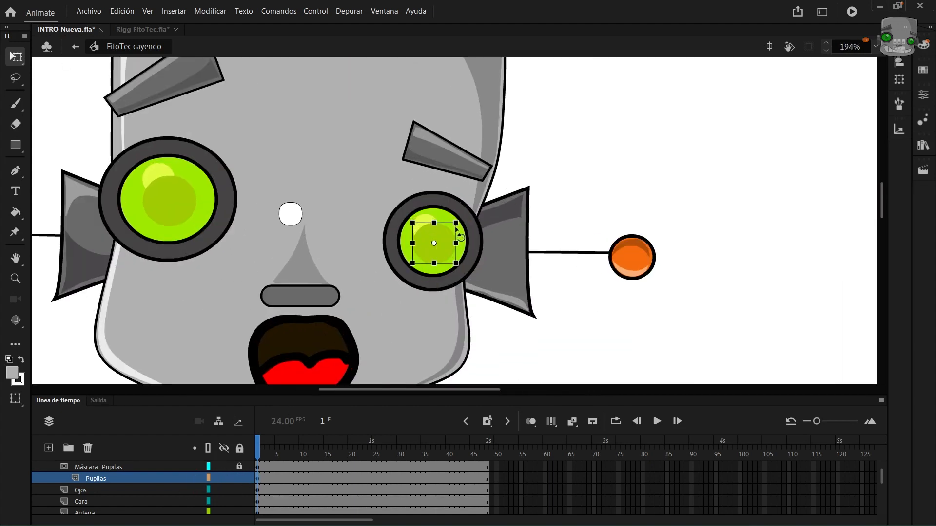
{"action": "left_click", "coordinate": [239, 468]}
{"action": "scroll", "coordinate": [386, 283], "scroll_direction": "down", "scroll_amount": 4}
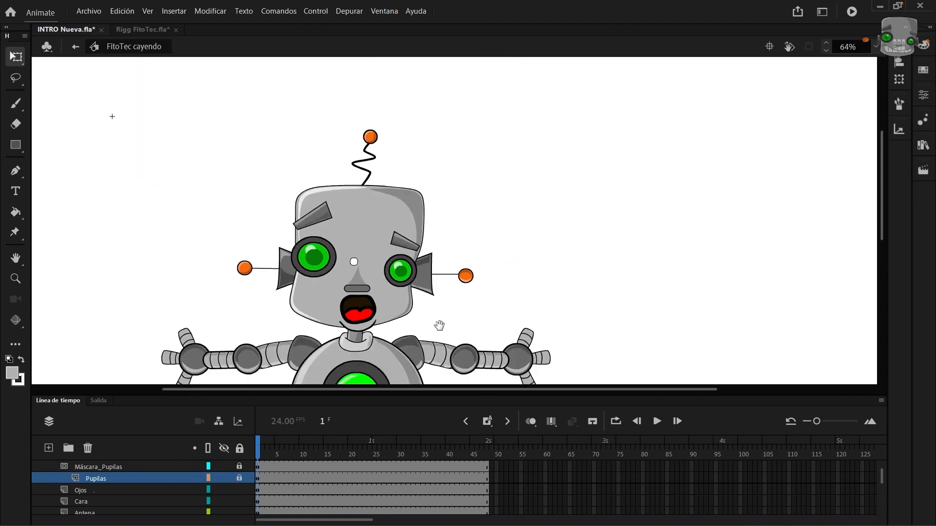
Step: Pose the robot at frame 1 as falling by tilting the head, raising the right-hand arm and bending both legs and feet
{"action": "left_click", "coordinate": [363, 148]}
{"action": "left_click", "coordinate": [429, 233]}
{"action": "left_click", "coordinate": [285, 235]}
{"action": "left_click_drag", "start_coordinate": [358, 316], "coordinate": [364, 176]}
{"action": "left_click", "coordinate": [435, 220]}
{"action": "left_click", "coordinate": [305, 284]}
{"action": "left_click_drag", "start_coordinate": [254, 312], "coordinate": [261, 324]}
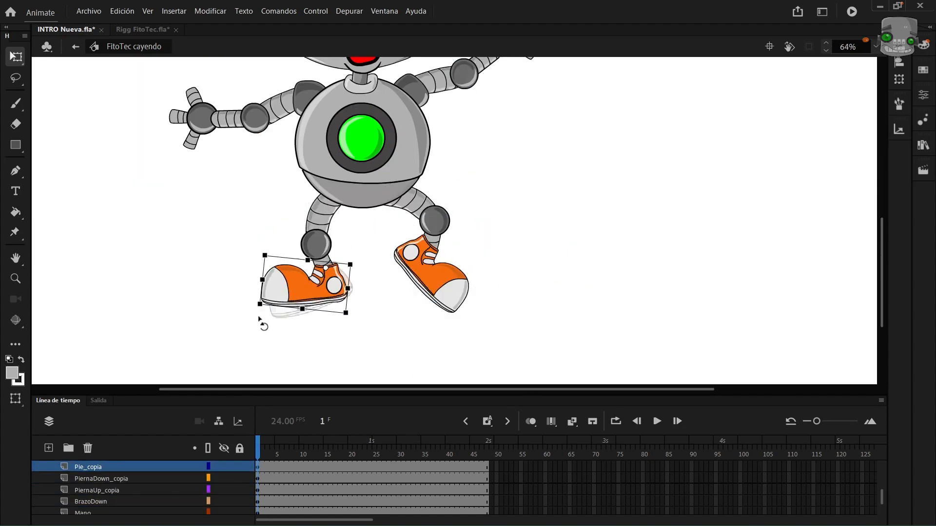
{"action": "scroll", "coordinate": [366, 290], "scroll_direction": "down", "scroll_amount": 3}
Step: At frame 7, rotate the head so it leans to the left
{"action": "left_click", "coordinate": [287, 455]}
{"action": "left_click", "coordinate": [368, 124]}
{"action": "left_click_drag", "start_coordinate": [402, 102], "coordinate": [387, 97]}
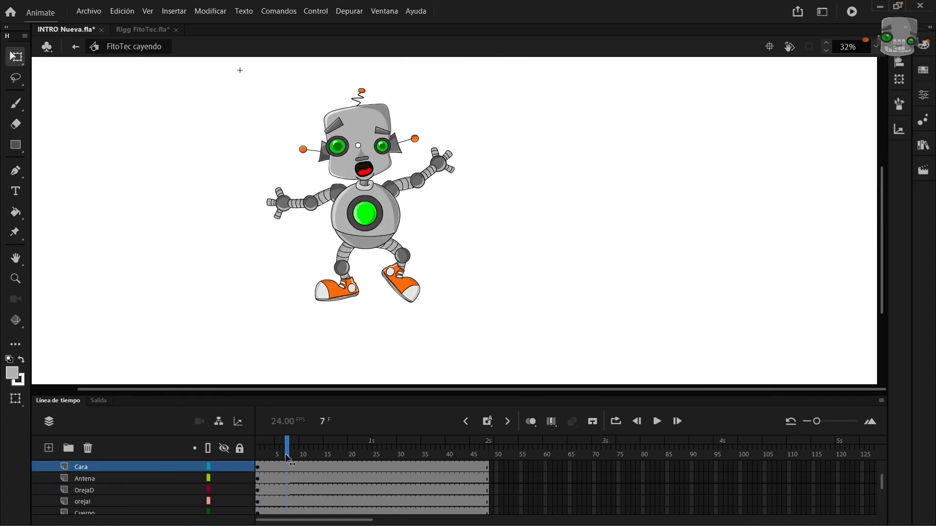
{"action": "scroll", "coordinate": [345, 142], "scroll_direction": "up", "scroll_amount": 8}
{"action": "left_click", "coordinate": [291, 182]}
{"action": "scroll", "coordinate": [510, 239], "scroll_direction": "down", "scroll_amount": 4}
Step: Rotate both ears and steepen the right-hand eyebrow at frame 7
{"action": "left_click", "coordinate": [397, 239]}
{"action": "left_click_drag", "start_coordinate": [324, 269], "coordinate": [336, 295]}
{"action": "left_click", "coordinate": [611, 215]}
{"action": "left_click_drag", "start_coordinate": [690, 183], "coordinate": [694, 209]}
{"action": "left_click", "coordinate": [502, 131]}
{"action": "left_click", "coordinate": [553, 156]}
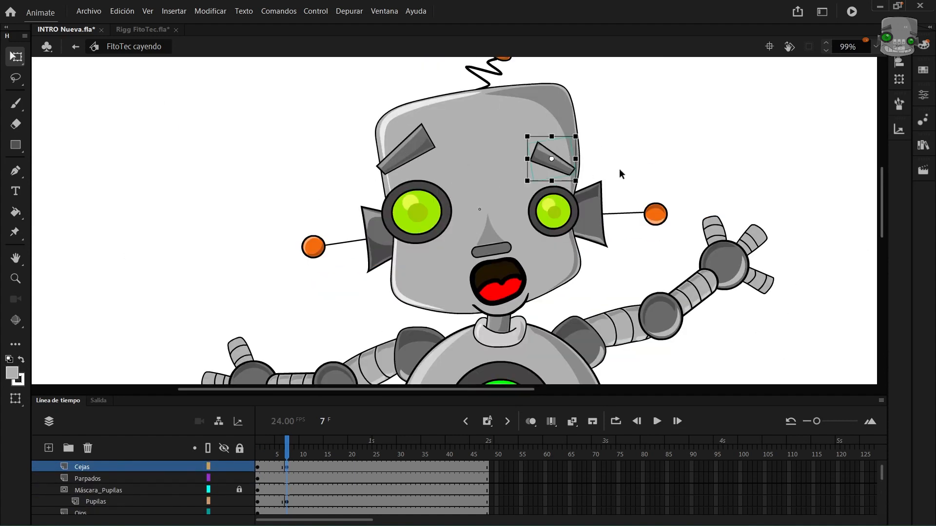
Step: Rotate the arm segments at frame 7, lifting the right-hand arm higher and lowering the left-hand one
{"action": "left_click", "coordinate": [619, 223]}
{"action": "left_click", "coordinate": [672, 191]}
{"action": "left_click", "coordinate": [373, 236]}
{"action": "left_click", "coordinate": [304, 273]}
{"action": "left_click_drag", "start_coordinate": [281, 300], "coordinate": [273, 283]}
Step: Rotate the legs and feet at frame 7 so the left-hand shoe points down and the right-hand shoe lifts
{"action": "left_click_drag", "start_coordinate": [336, 331], "coordinate": [315, 151]}
{"action": "left_click", "coordinate": [421, 200]}
{"action": "left_click_drag", "start_coordinate": [388, 253], "coordinate": [441, 265]}
{"action": "left_click", "coordinate": [599, 219]}
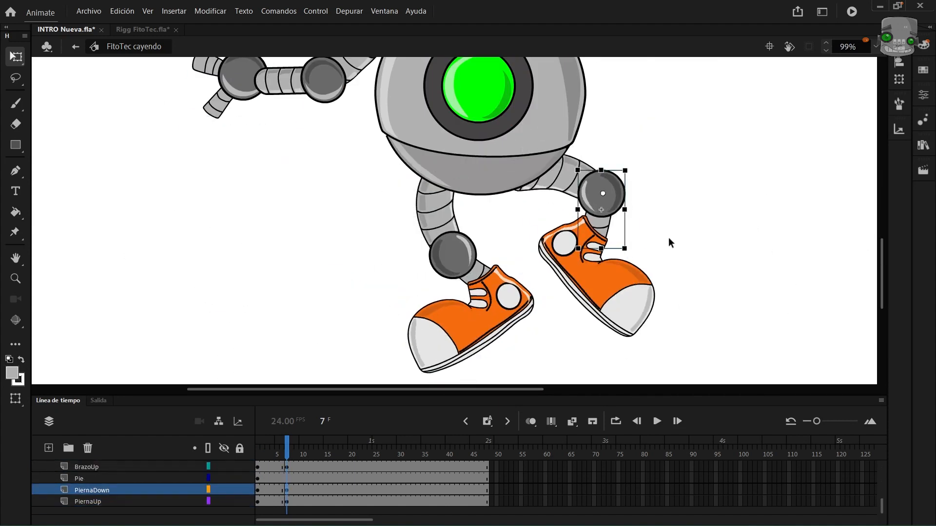
{"action": "scroll", "coordinate": [487, 195], "scroll_direction": "down", "scroll_amount": 4}
{"action": "left_click", "coordinate": [423, 229]}
{"action": "left_click_drag", "start_coordinate": [454, 181], "coordinate": [448, 176]}
Step: Create classic tweens between frames 1 and 7 across the robot's layers and scrub through the motion
{"action": "scroll", "coordinate": [234, 468], "scroll_direction": "up", "scroll_amount": 3}
{"action": "left_click", "coordinate": [276, 478]}
{"action": "left_click", "coordinate": [572, 422]}
{"action": "left_click", "coordinate": [581, 304]}
{"action": "mouse_move", "coordinate": [277, 454]}
{"action": "left_mouse_down"}
{"action": "mouse_move", "coordinate": [267, 453]}
{"action": "mouse_move", "coordinate": [281, 454]}
{"action": "left_mouse_up"}
{"action": "scroll", "coordinate": [281, 475], "scroll_direction": "down", "scroll_amount": 1}
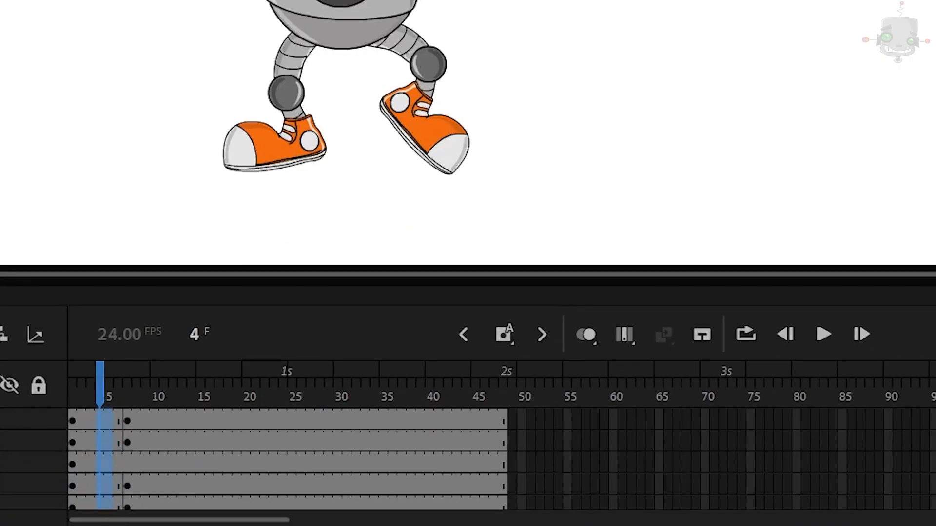
{"action": "left_click_drag", "start_coordinate": [101, 521], "coordinate": [109, 505]}
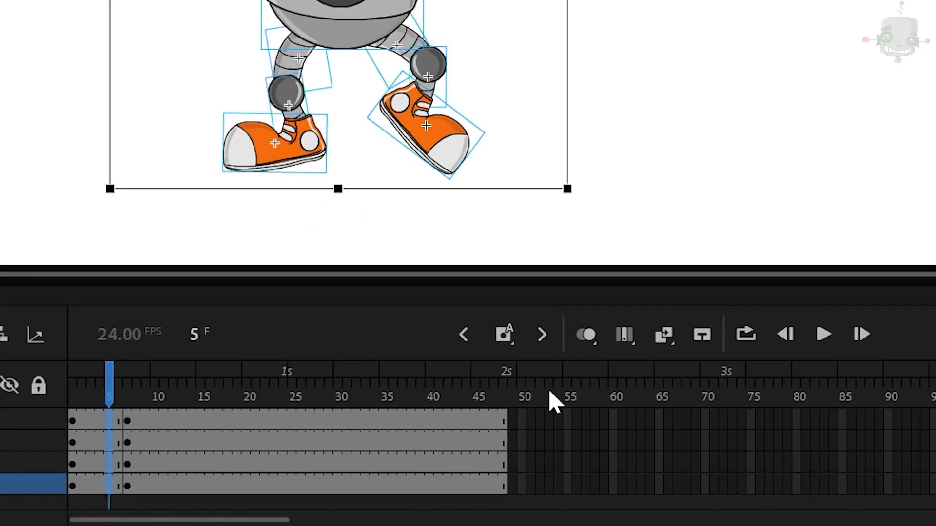
{"action": "left_click", "coordinate": [678, 343]}
{"action": "left_click_drag", "start_coordinate": [98, 379], "coordinate": [173, 397]}
Step: Clear the unneeded keyframe at frame 7 on a layer without movement and remove that layer's stray tween
{"action": "scroll", "coordinate": [142, 432], "scroll_direction": "up", "scroll_amount": 1}
{"action": "left_click", "coordinate": [127, 465]}
{"action": "key", "text": "shift+F6"}
{"action": "right_click", "coordinate": [152, 464]}
{"action": "left_click", "coordinate": [219, 2]}
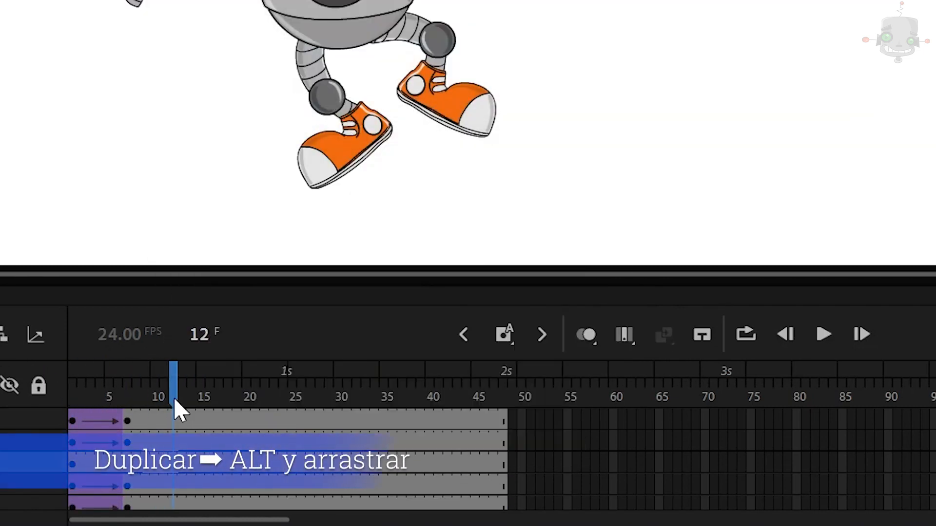
Step: Duplicate the frame 1 keyframes of all layers at frame 13 and remove the tweens that follow them
{"action": "scroll", "coordinate": [78, 441], "scroll_direction": "up", "scroll_amount": 3}
{"action": "scroll", "coordinate": [78, 442], "scroll_direction": "up", "scroll_amount": 2}
{"action": "left_click_drag", "start_coordinate": [72, 421], "coordinate": [205, 429]}
{"action": "right_click", "coordinate": [209, 485]}
{"action": "left_click", "coordinate": [254, 4]}
{"action": "right_click", "coordinate": [207, 436]}
{"action": "left_click", "coordinate": [253, 4]}
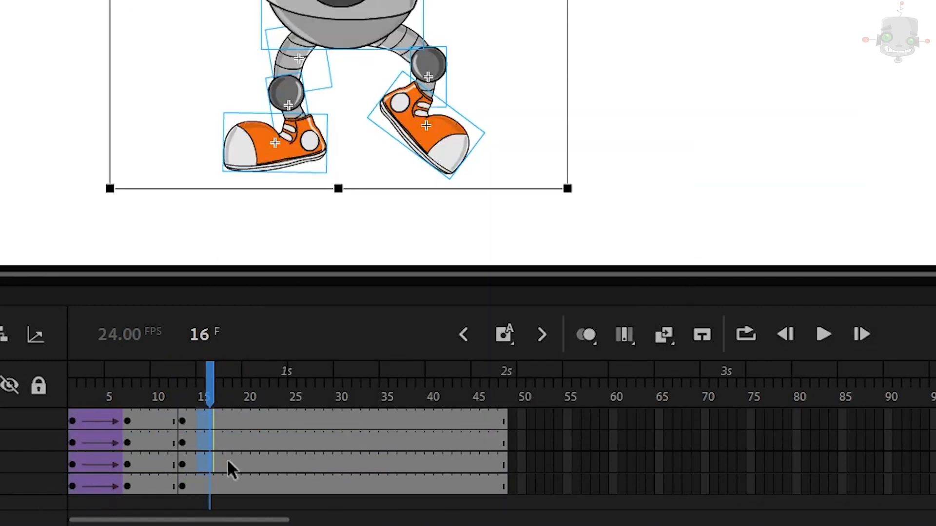
Step: Create classic tweens between frames 7 and 13 on the robot's moving layers
{"action": "left_click_drag", "start_coordinate": [145, 485], "coordinate": [156, 400]}
{"action": "left_click", "coordinate": [664, 334]}
{"action": "left_click_drag", "start_coordinate": [146, 443], "coordinate": [185, 371]}
{"action": "left_click", "coordinate": [663, 335]}
Step: Lock all layers and turn on looped playback of frames 1 to 13 to preview the cycle
{"action": "left_click", "coordinate": [32, 388]}
{"action": "left_click", "coordinate": [746, 334]}
{"action": "key", "text": "Return"}
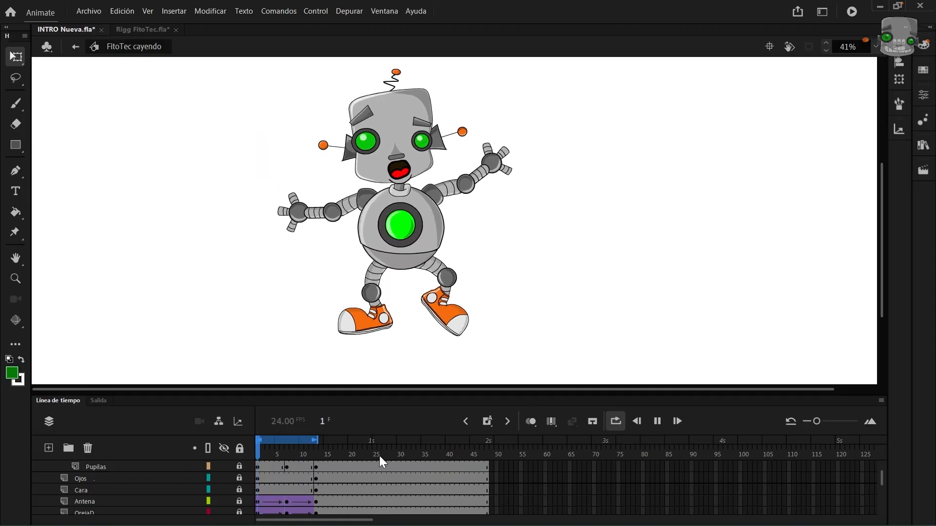
{"action": "key", "text": "Return"}
Step: Rotate the left-hand eyebrow to a flatter angle at frame 7, lock the layers and replay the loop
{"action": "left_click", "coordinate": [353, 116]}
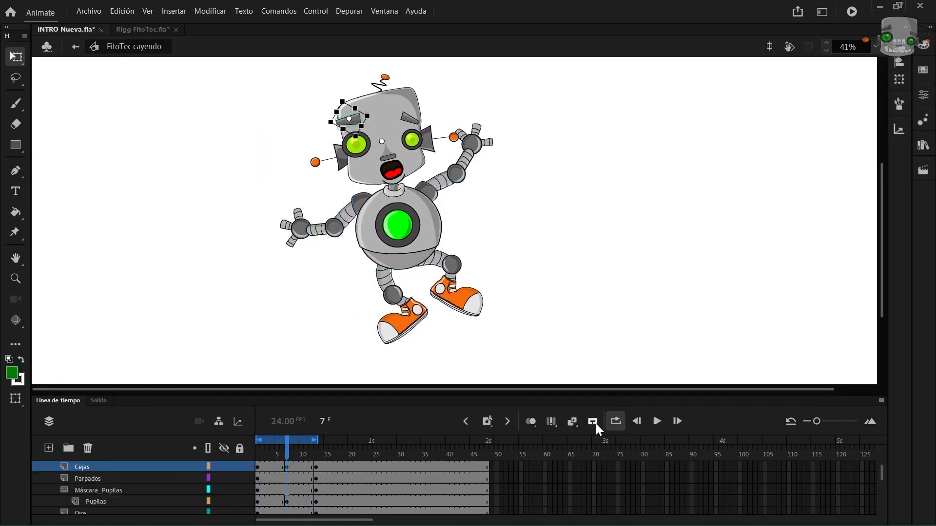
{"action": "left_click", "coordinate": [242, 447]}
{"action": "key", "text": "Return"}
{"action": "key", "text": "Return"}
Step: Unlock the layers, raise the right-hand lower leg (PiernaDown) at frame 7, then relock them and replay the loop
{"action": "left_click", "coordinate": [287, 451]}
{"action": "left_click", "coordinate": [244, 446]}
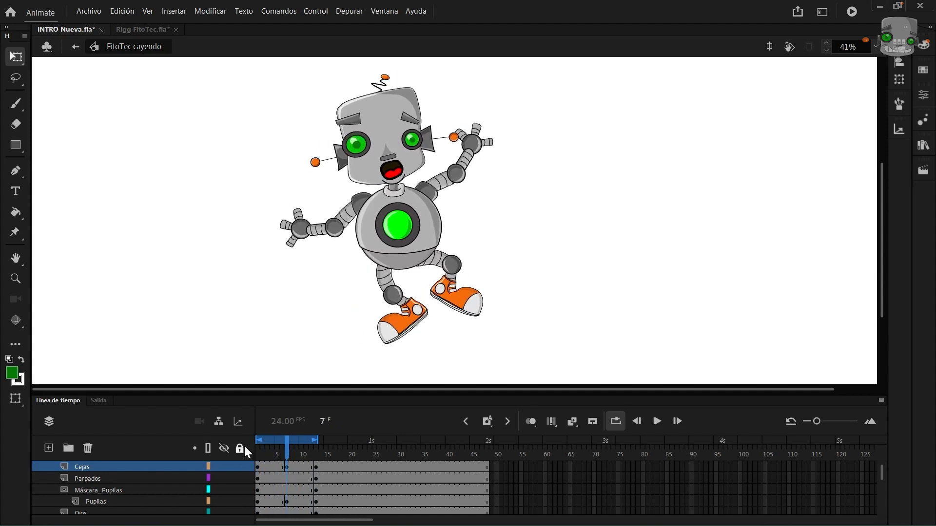
{"action": "left_click", "coordinate": [453, 263]}
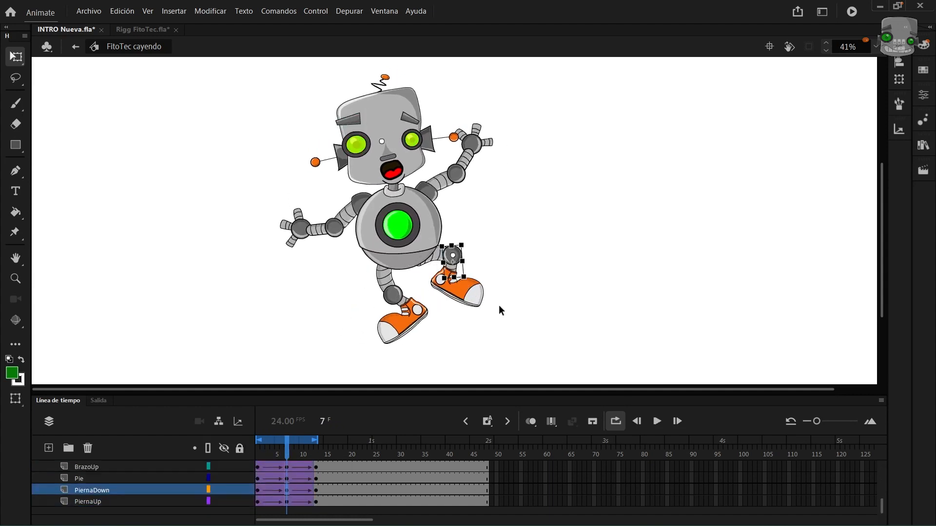
{"action": "left_click", "coordinate": [240, 448]}
{"action": "key", "text": "Return"}
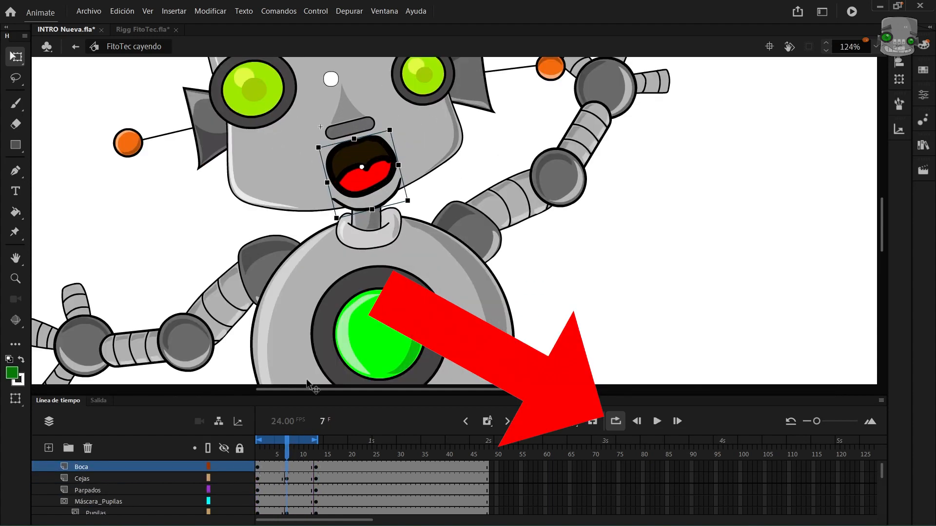
Step: Shrink the mouth at frame 7, tween the Boca layer from frame 1 to 13 and preview the loop
{"action": "key", "text": "Return"}
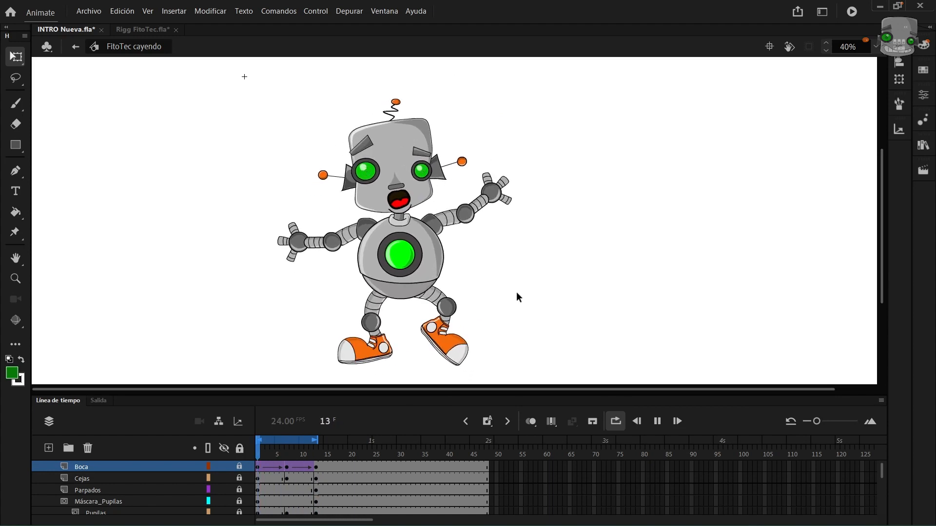
{"action": "key", "text": "Return"}
Step: Remove frames 14 to 48 from all the robot's layers and play the shortened loop
{"action": "scroll", "coordinate": [334, 476], "scroll_direction": "up", "scroll_amount": 1}
{"action": "left_click_drag", "start_coordinate": [320, 468], "coordinate": [487, 522]}
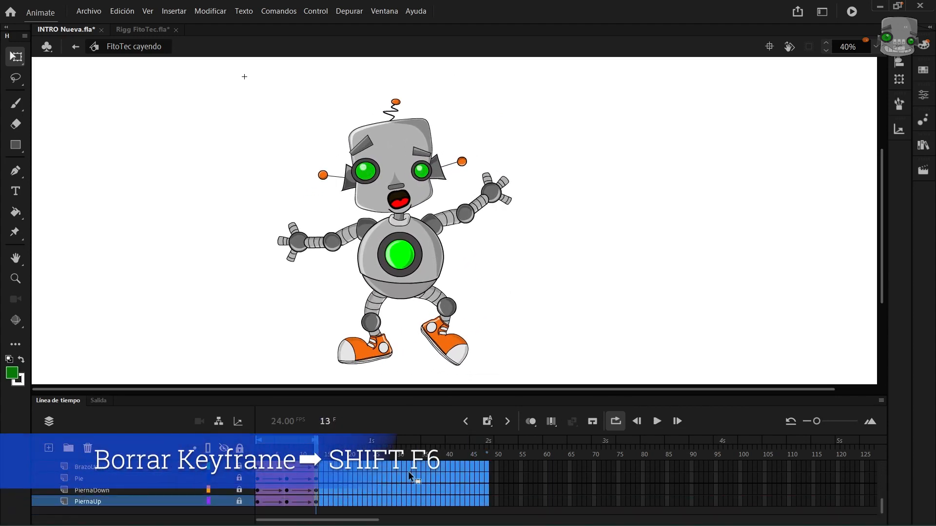
{"action": "key", "text": "shift+F5"}
{"action": "key", "text": "Return"}
{"action": "key", "text": "Return"}
Step: Rotate the head closer to upright at frame 7 and select the Cara frames on both sides of that keyframe for tweening
{"action": "left_click", "coordinate": [287, 448]}
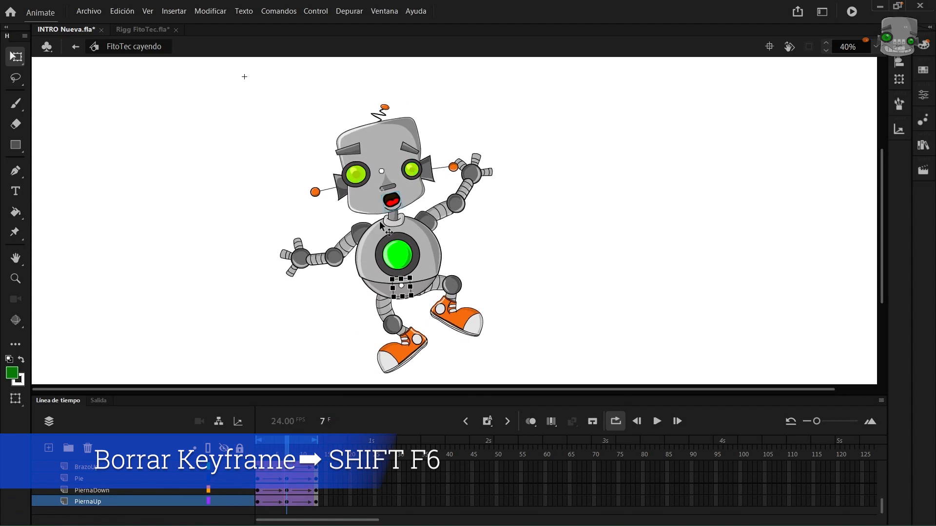
{"action": "left_click", "coordinate": [411, 126]}
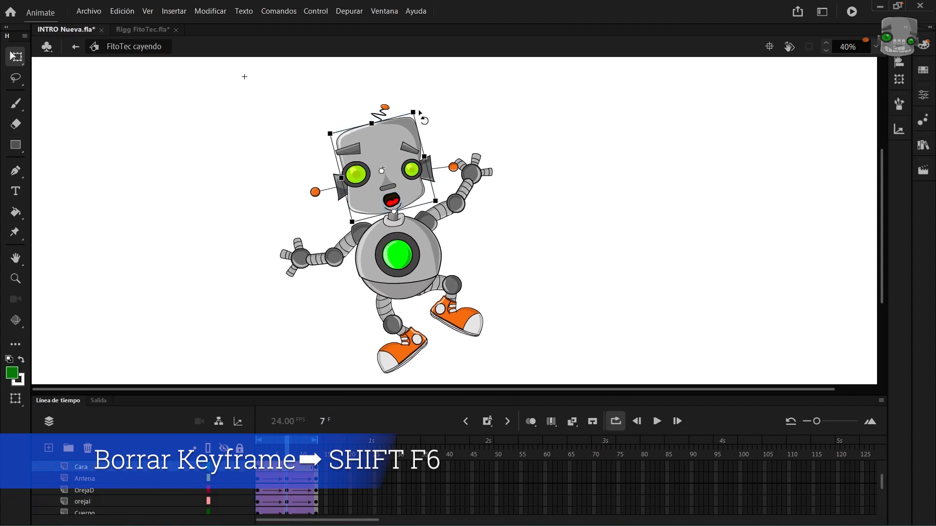
{"action": "left_click_drag", "start_coordinate": [419, 114], "coordinate": [436, 115]}
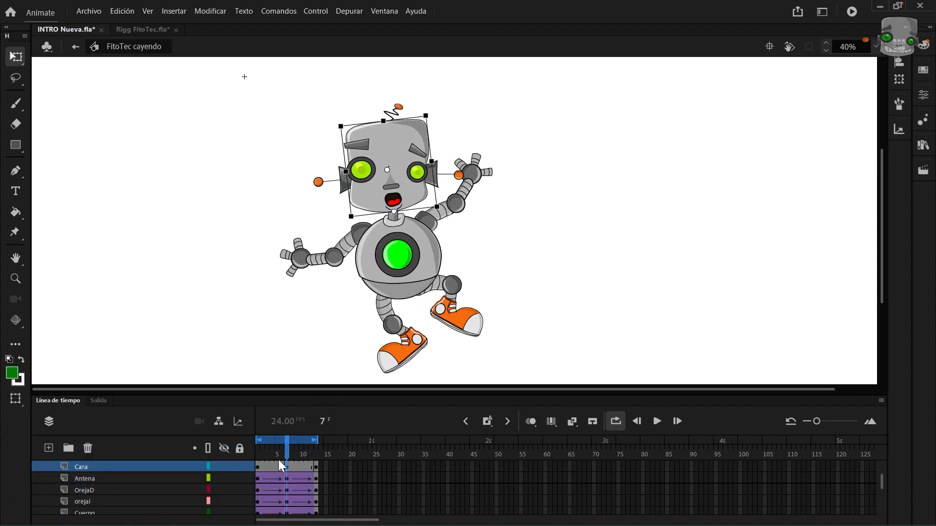
{"action": "left_click_drag", "start_coordinate": [280, 466], "coordinate": [295, 467]}
Step: Return to Escena 1 and add a new layer above the Animatic layer
{"action": "left_click", "coordinate": [76, 46]}
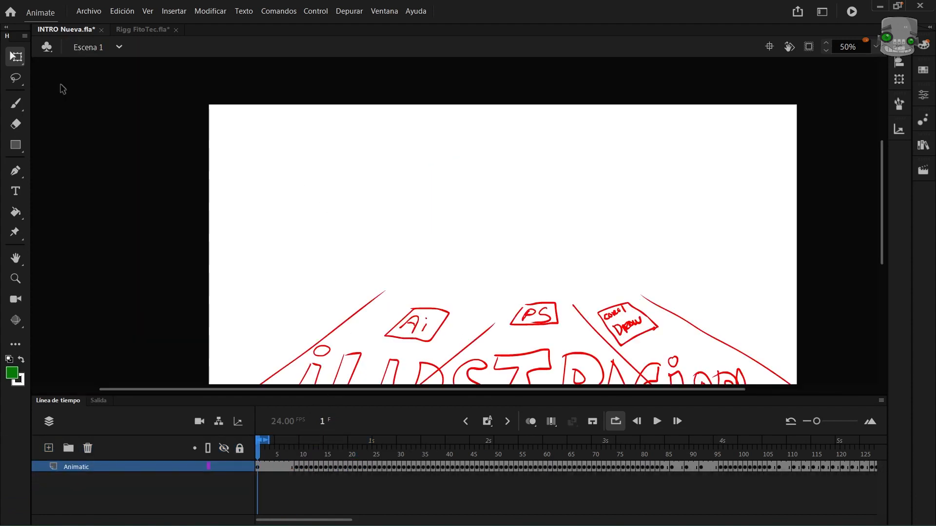
{"action": "left_click_drag", "start_coordinate": [599, 296], "coordinate": [554, 251]}
{"action": "left_click", "coordinate": [49, 448]}
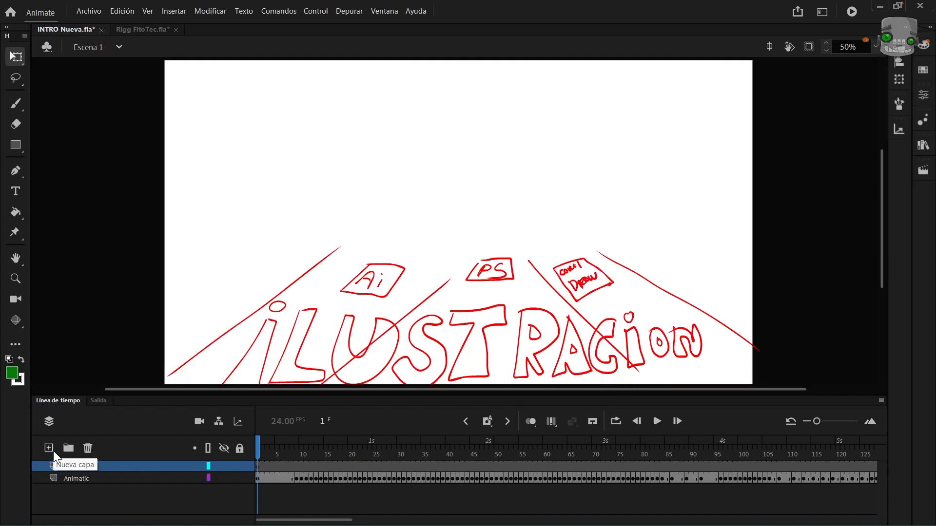
Step: Start a keyframe at frame 9 of the new layer and place the FitoTec cayendo symbol from the library on the stage
{"action": "left_click", "coordinate": [925, 148]}
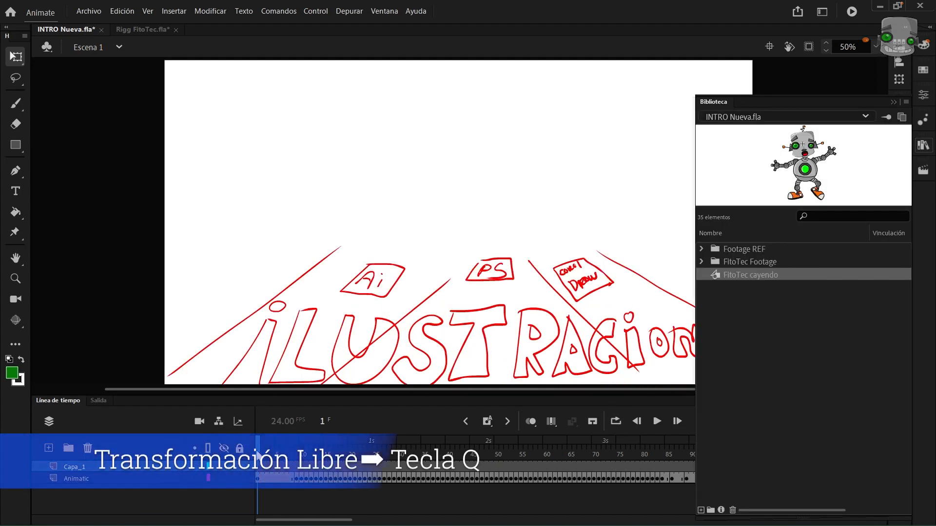
{"action": "left_click_drag", "start_coordinate": [281, 453], "coordinate": [298, 453]}
{"action": "left_click", "coordinate": [923, 145]}
{"action": "left_click_drag", "start_coordinate": [832, 186], "coordinate": [501, 222]}
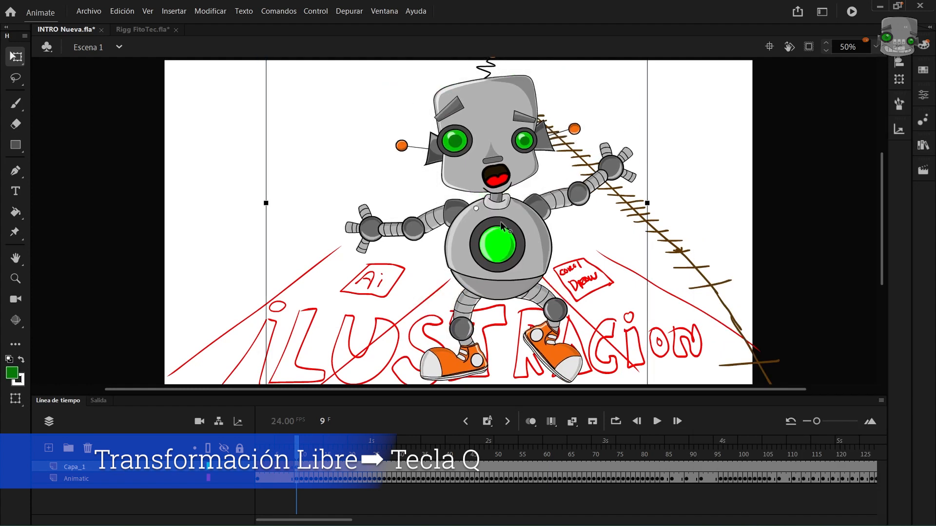
Step: Shrink and rotate the FitoTec cayendo instance at frame 9 and position it over the small robot sketched in the animatic
{"action": "scroll", "coordinate": [497, 215], "scroll_direction": "down", "scroll_amount": 3}
{"action": "left_click_drag", "start_coordinate": [573, 107], "coordinate": [477, 197]}
{"action": "scroll", "coordinate": [498, 200], "scroll_direction": "up", "scroll_amount": 6}
{"action": "left_click_drag", "start_coordinate": [528, 158], "coordinate": [519, 204]}
{"action": "mouse_move", "coordinate": [473, 237]}
{"action": "left_mouse_down"}
{"action": "mouse_move", "coordinate": [504, 269]}
{"action": "mouse_move", "coordinate": [490, 298]}
{"action": "mouse_move", "coordinate": [501, 105]}
{"action": "left_mouse_up"}
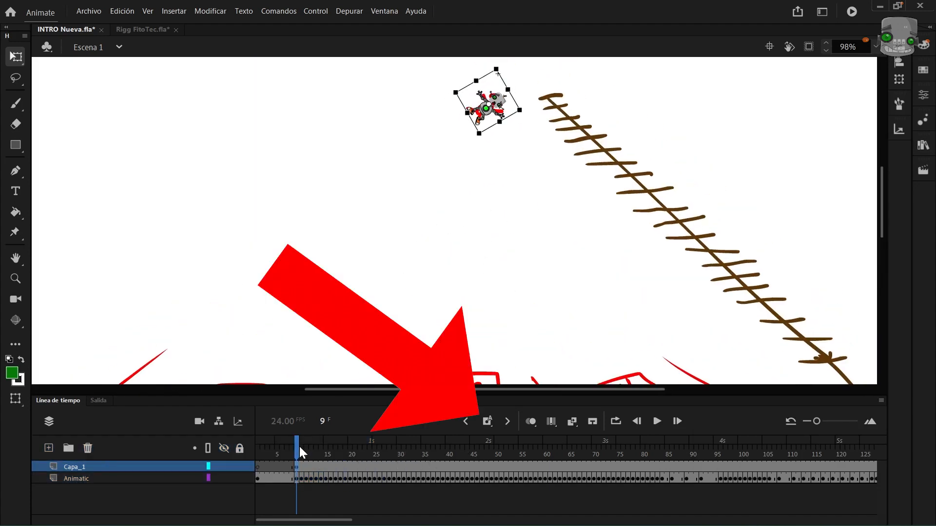
Step: Add a keyframe at frame 31 and enlarge the FitoTec cayendo instance to match the large falling robot sketched in the animatic
{"action": "left_click_drag", "start_coordinate": [299, 447], "coordinate": [403, 445]}
{"action": "scroll", "coordinate": [453, 97], "scroll_direction": "down", "scroll_amount": 3}
{"action": "left_click_drag", "start_coordinate": [486, 102], "coordinate": [630, 124]}
{"action": "left_click_drag", "start_coordinate": [478, 130], "coordinate": [459, 232]}
{"action": "left_click_drag", "start_coordinate": [612, 227], "coordinate": [697, 240]}
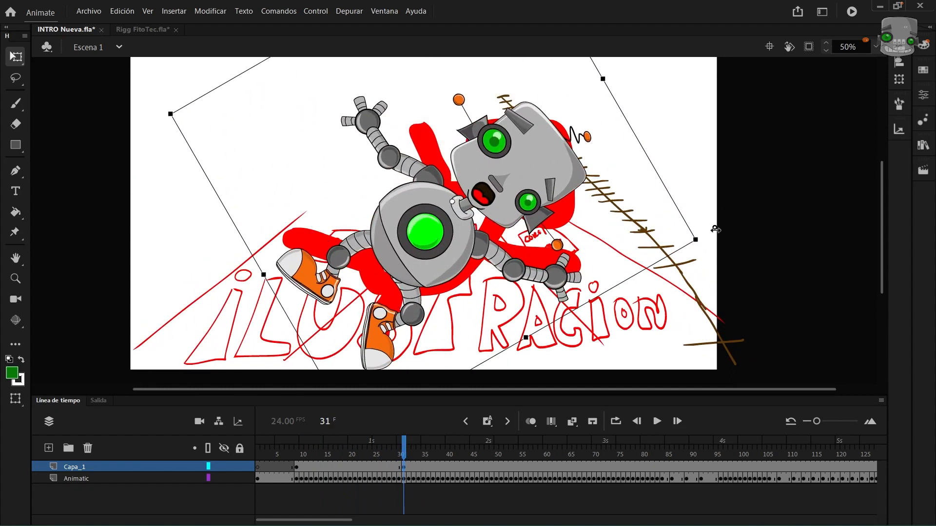
Step: Add keyframes at frames 34 and 35, enlarging the robot and moving it lower each time to follow the sketched figure
{"action": "mouse_move", "coordinate": [417, 446]}
{"action": "left_mouse_down"}
{"action": "mouse_move", "coordinate": [401, 446]}
{"action": "mouse_move", "coordinate": [423, 446]}
{"action": "left_mouse_up"}
{"action": "key", "text": "F6"}
{"action": "left_click", "coordinate": [473, 238]}
{"action": "left_click_drag", "start_coordinate": [704, 265], "coordinate": [780, 262]}
{"action": "scroll", "coordinate": [473, 207], "scroll_direction": "down", "scroll_amount": 1}
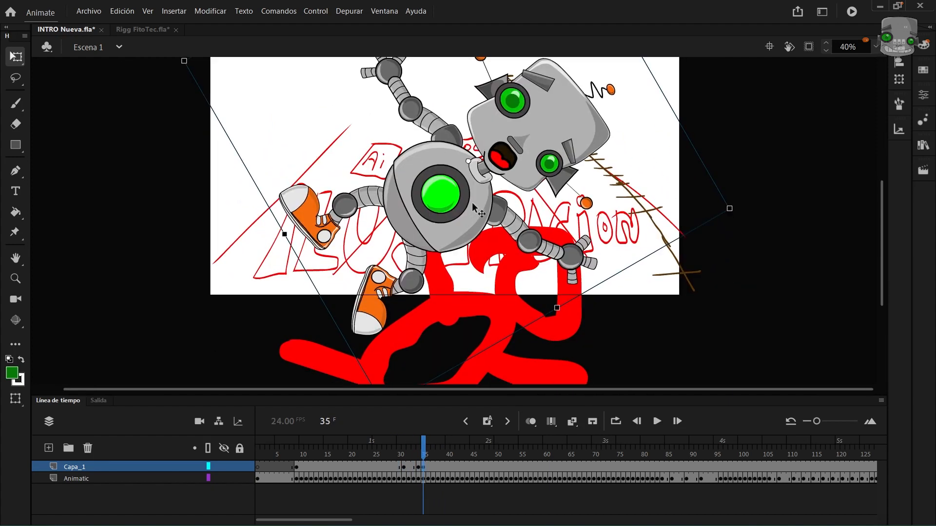
{"action": "left_click_drag", "start_coordinate": [473, 207], "coordinate": [490, 299]}
{"action": "left_click_drag", "start_coordinate": [747, 300], "coordinate": [798, 311]}
{"action": "left_click_drag", "start_coordinate": [497, 310], "coordinate": [495, 346]}
Step: End the robot's appearance with a blank keyframe at frame 36 of Capa_1
{"action": "left_click_drag", "start_coordinate": [423, 452], "coordinate": [428, 452]}
{"action": "left_click_drag", "start_coordinate": [658, 370], "coordinate": [643, 317]}
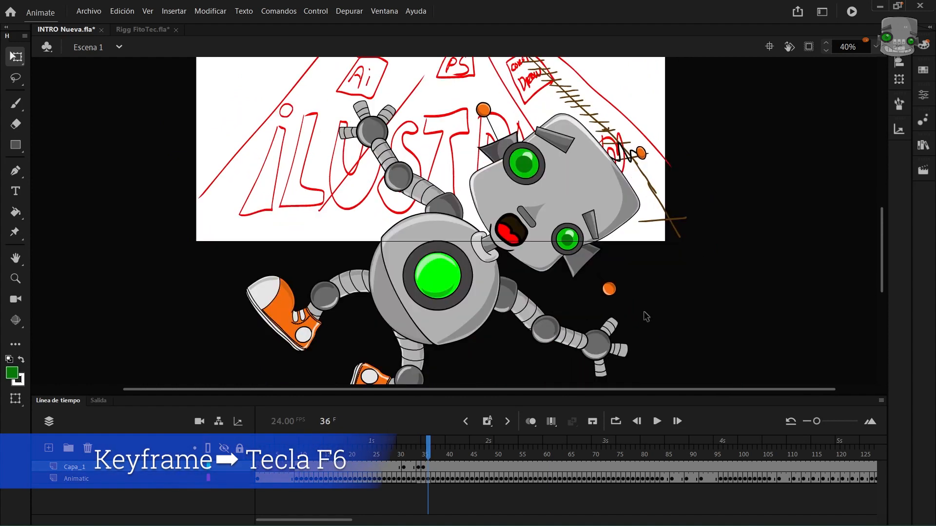
{"action": "left_click", "coordinate": [428, 467]}
{"action": "key", "text": "F7"}
Step: Apply a classic tween to the Capa_1 spans from frame 9 through frame 33
{"action": "left_click_drag", "start_coordinate": [390, 467], "coordinate": [413, 467]}
{"action": "left_click", "coordinate": [573, 421]}
{"action": "left_click", "coordinate": [604, 443]}
{"action": "left_click", "coordinate": [414, 447]}
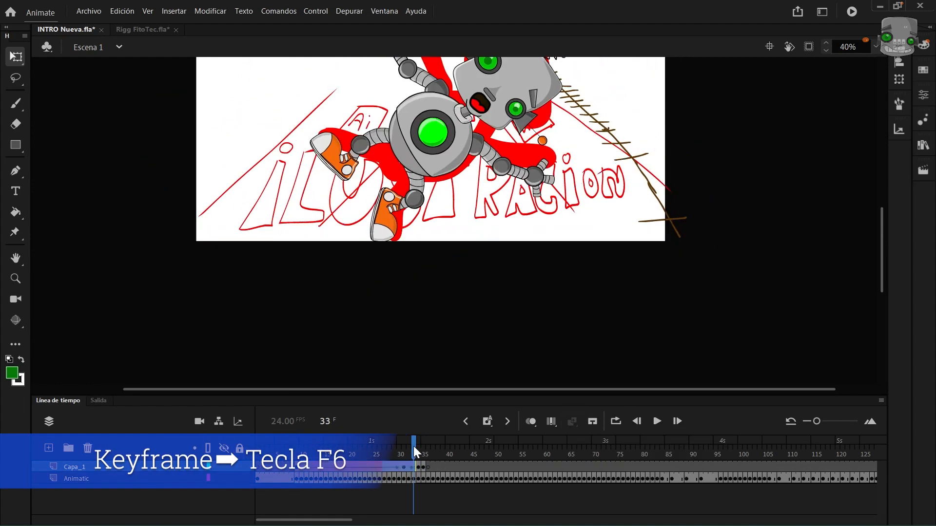
Step: Preview the robot's fall at 50% zoom with the Animatic layer temporarily hidden
{"action": "left_click", "coordinate": [876, 46]}
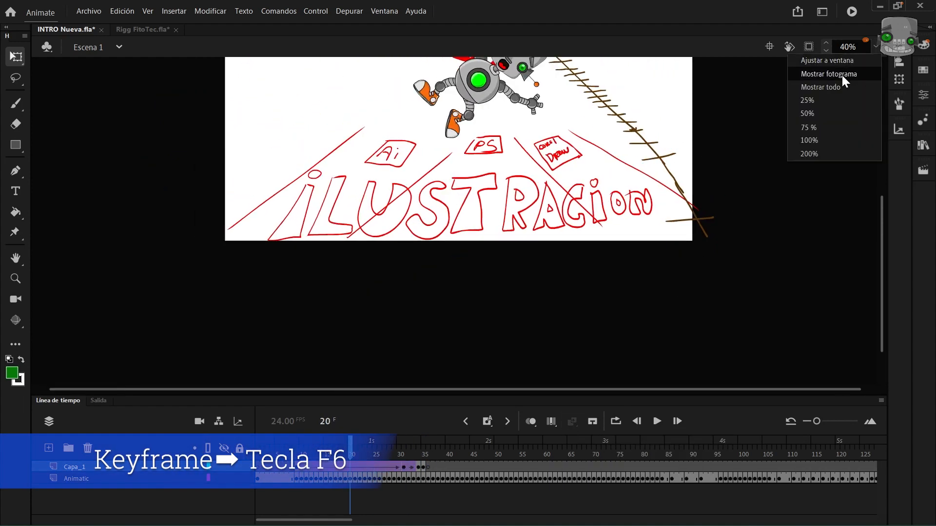
{"action": "left_click", "coordinate": [825, 115]}
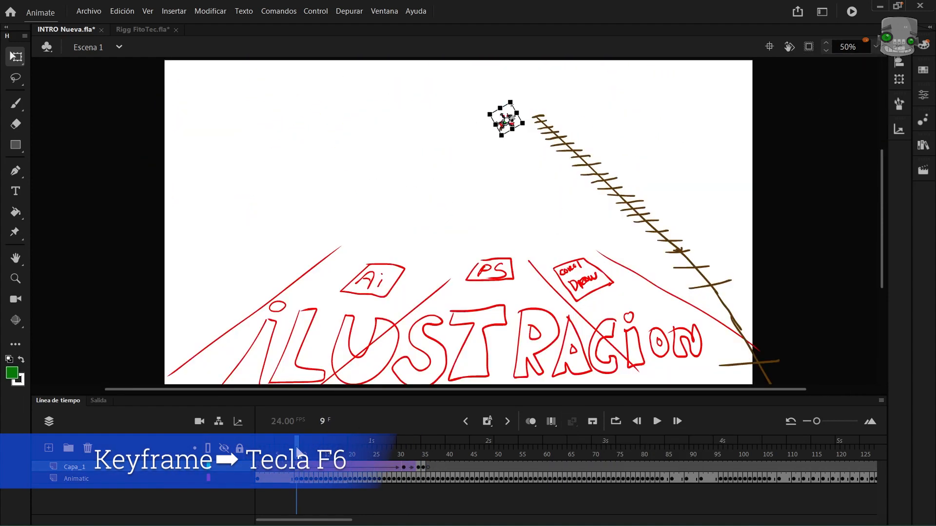
{"action": "left_click", "coordinate": [224, 478]}
{"action": "key", "text": "Return"}
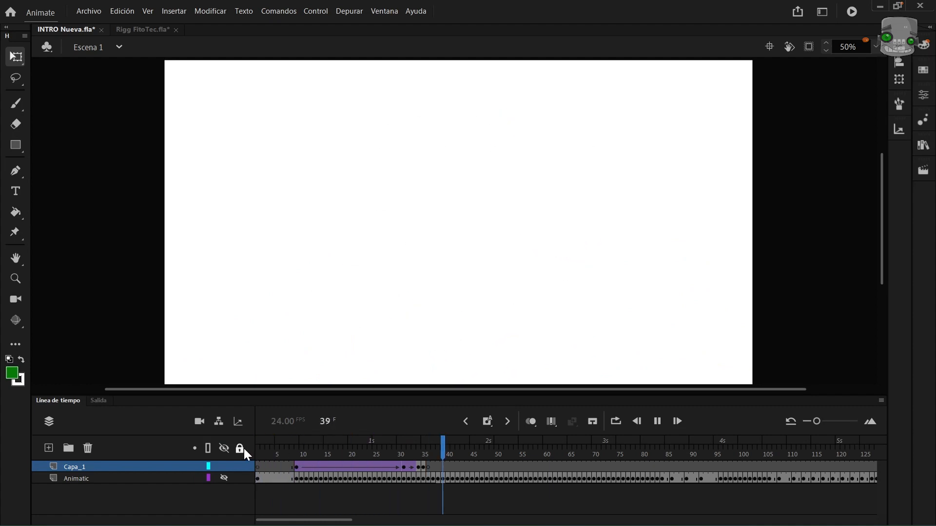
{"action": "left_click", "coordinate": [297, 442]}
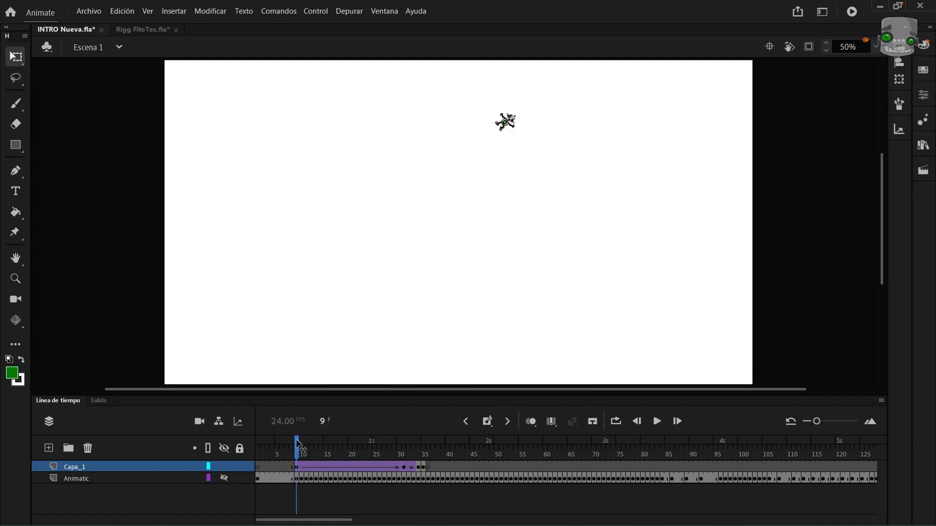
{"action": "left_click", "coordinate": [224, 478]}
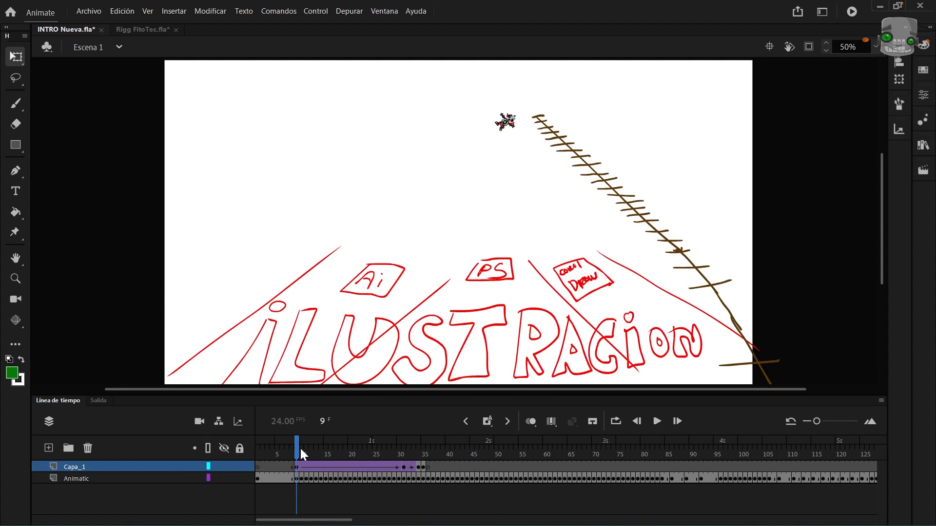
Step: Change the Classic Ease effect of the robot's tween to an ease-in so the fall starts slowly
{"action": "left_click_drag", "start_coordinate": [299, 446], "coordinate": [354, 444]}
{"action": "left_click", "coordinate": [923, 94]}
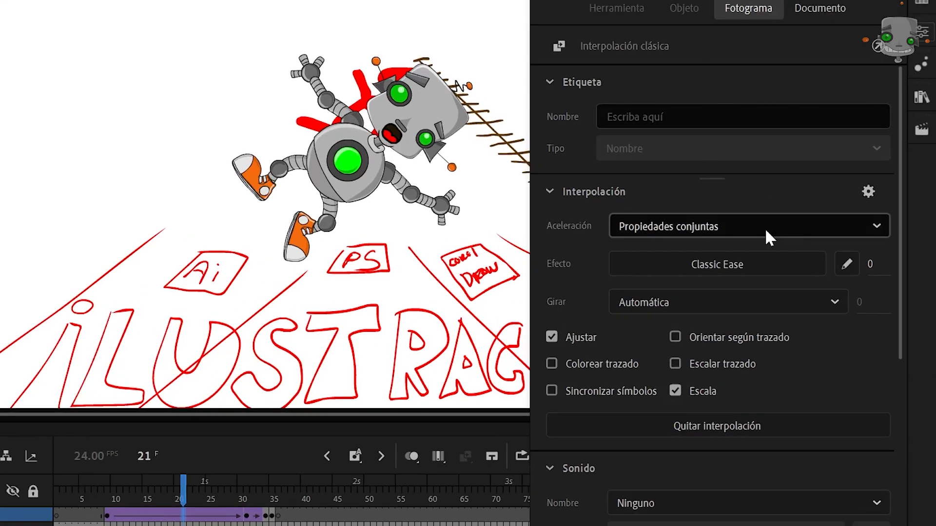
{"action": "left_click", "coordinate": [768, 274]}
{"action": "left_click", "coordinate": [539, 337]}
{"action": "left_click", "coordinate": [501, 303]}
Step: Play back the eased fall from the start of the tween to check its timing
{"action": "left_click_drag", "start_coordinate": [181, 477], "coordinate": [95, 464]}
{"action": "key", "text": "Return"}
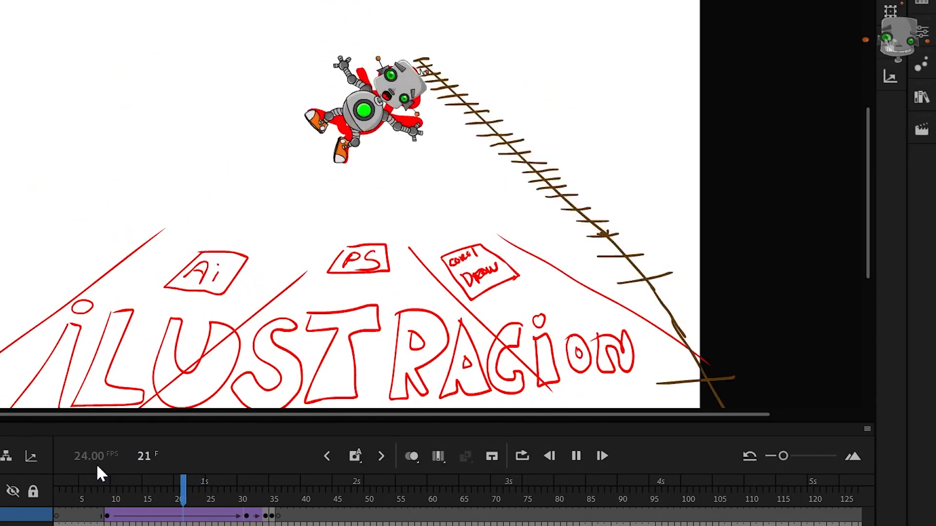
{"action": "key", "text": "Return"}
{"action": "left_click", "coordinate": [95, 485]}
{"action": "key", "text": "Return"}
{"action": "key", "text": "Return"}
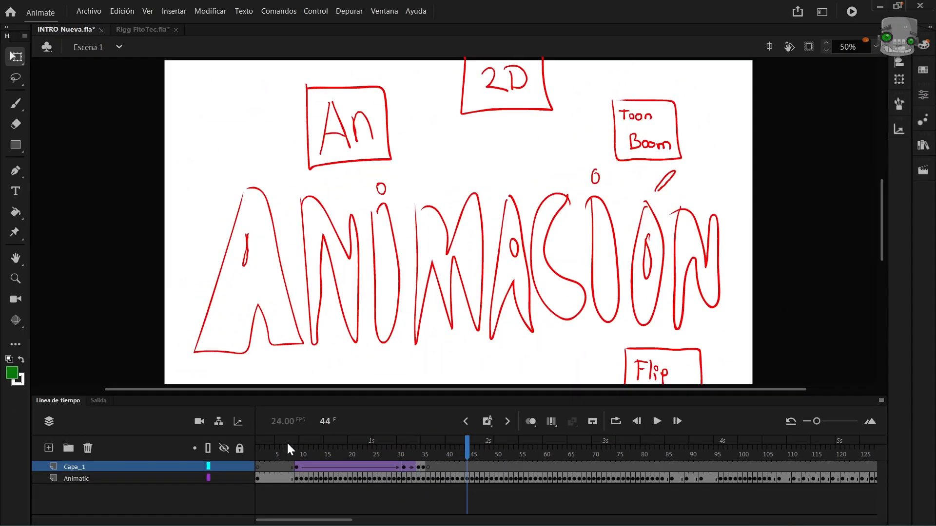
Step: Add a BG layer below Capa_1, start a keyframe at frame 9, and write ILUSTRACION in a text box fitted to the word
{"action": "left_click", "coordinate": [108, 485]}
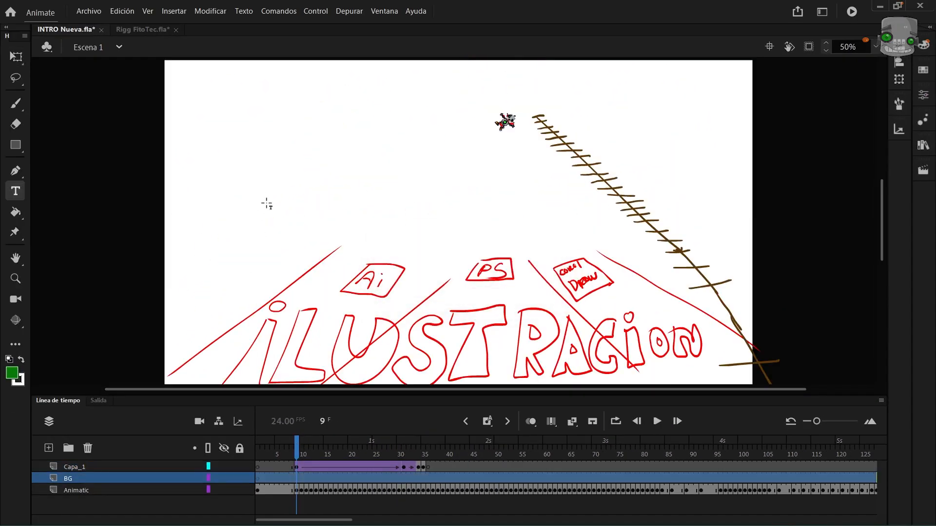
{"action": "left_click_drag", "start_coordinate": [268, 169], "coordinate": [707, 294]}
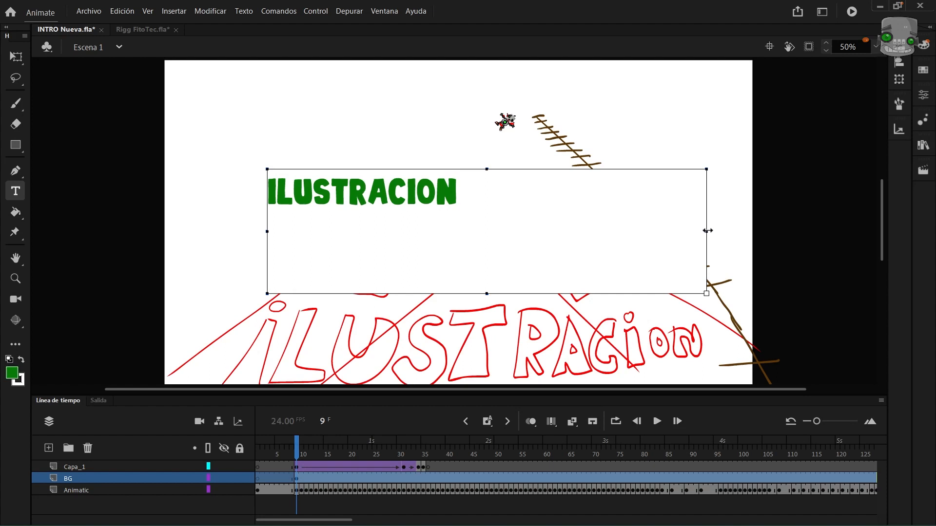
{"action": "left_click_drag", "start_coordinate": [708, 231], "coordinate": [465, 212]}
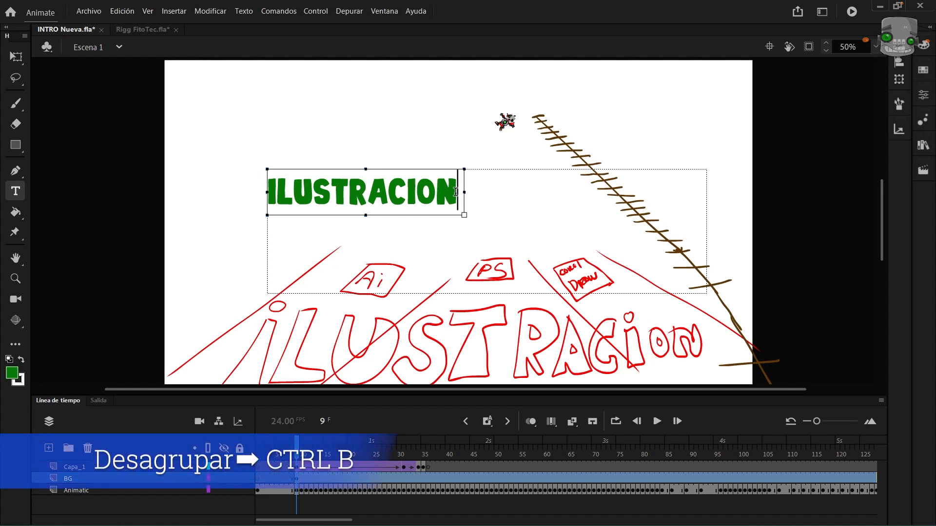
Step: Enlarge the ILUSTRACION text and position it over the sketched lettering at the bottom of the stage
{"action": "left_click", "coordinate": [17, 57]}
{"action": "mouse_move", "coordinate": [464, 168]}
{"action": "left_mouse_down"}
{"action": "mouse_move", "coordinate": [553, 270]}
{"action": "mouse_move", "coordinate": [688, 214]}
{"action": "left_mouse_up"}
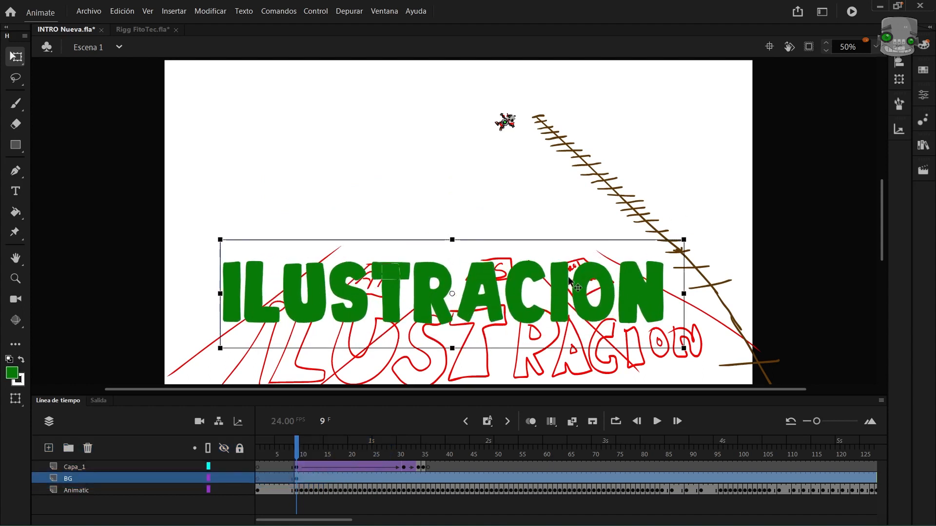
{"action": "left_click_drag", "start_coordinate": [602, 257], "coordinate": [620, 315]}
{"action": "left_click_drag", "start_coordinate": [702, 296], "coordinate": [728, 268]}
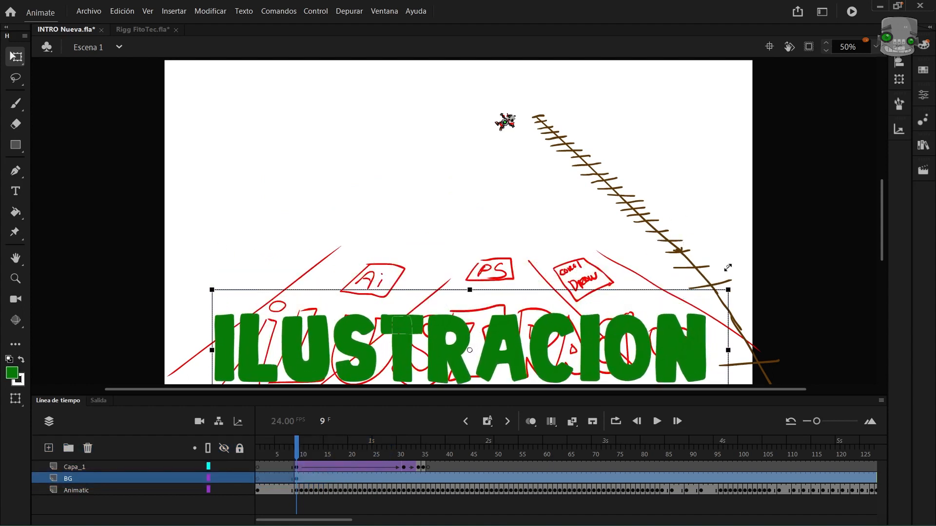
{"action": "left_click_drag", "start_coordinate": [601, 360], "coordinate": [597, 354]}
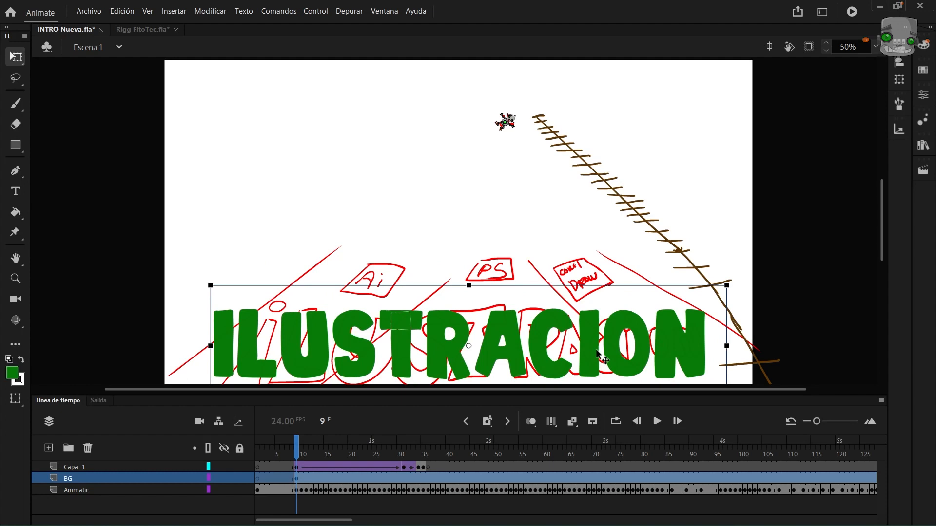
Step: Break the ILUSTRACION text apart into shapes, distort it into perspective with a narrower upper edge, and align it with the sketched lettering
{"action": "key", "text": "ctrl+b"}
{"action": "key", "text": "ctrl+b"}
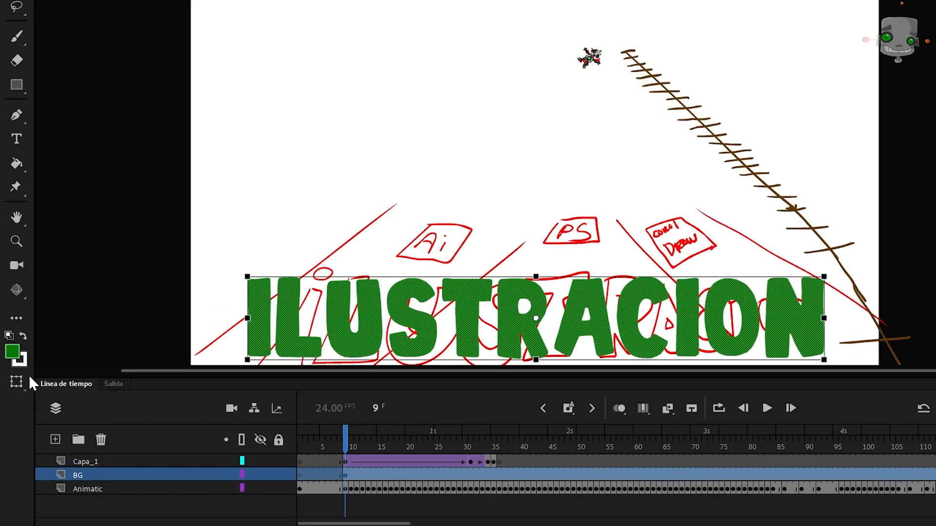
{"action": "left_click", "coordinate": [15, 398]}
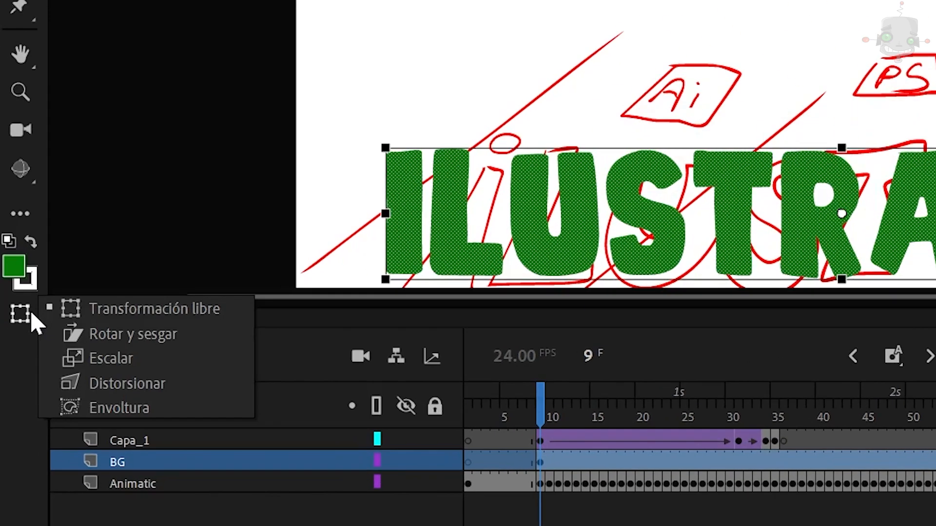
{"action": "left_click", "coordinate": [141, 383]}
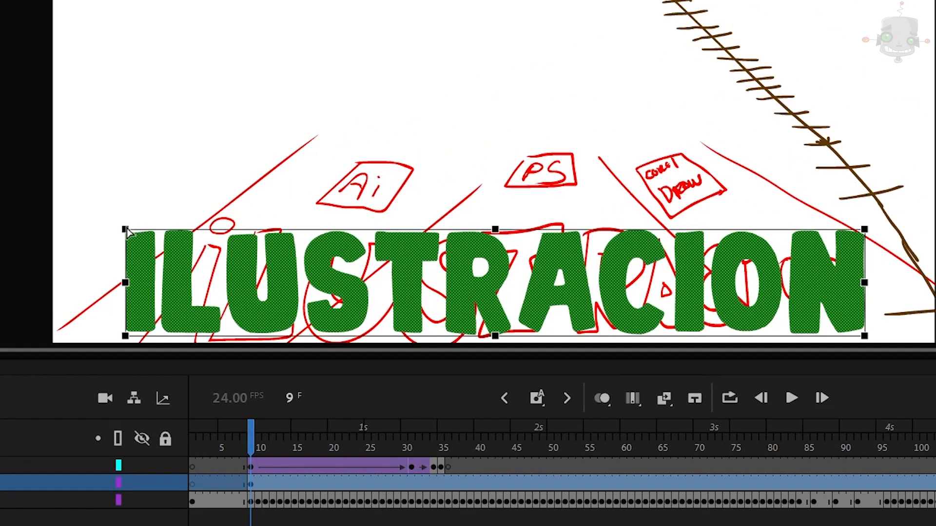
{"action": "left_click_drag", "start_coordinate": [126, 232], "coordinate": [211, 246]}
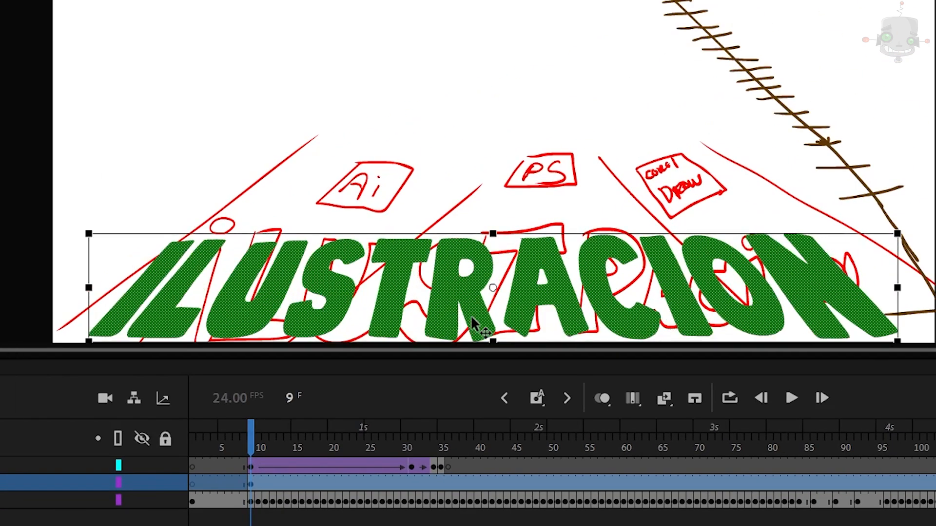
{"action": "left_click_drag", "start_coordinate": [472, 322], "coordinate": [490, 307]}
Step: Outline every letter of ILUSTRACION in black with the Ink Bottle tool
{"action": "left_click", "coordinate": [397, 85]}
{"action": "left_click", "coordinate": [251, 481]}
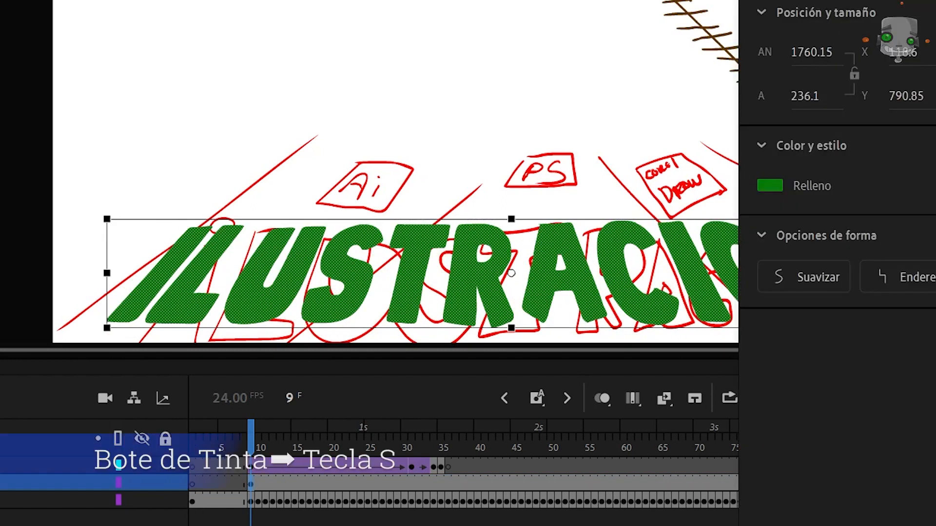
{"action": "left_click", "coordinate": [501, 138]}
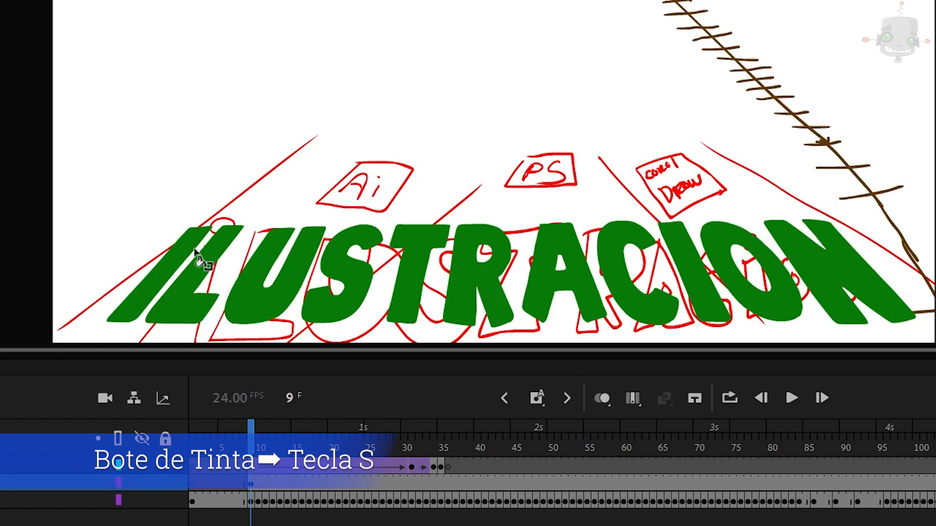
{"action": "key", "text": "s"}
{"action": "left_click", "coordinate": [229, 256]}
{"action": "left_click", "coordinate": [273, 278]}
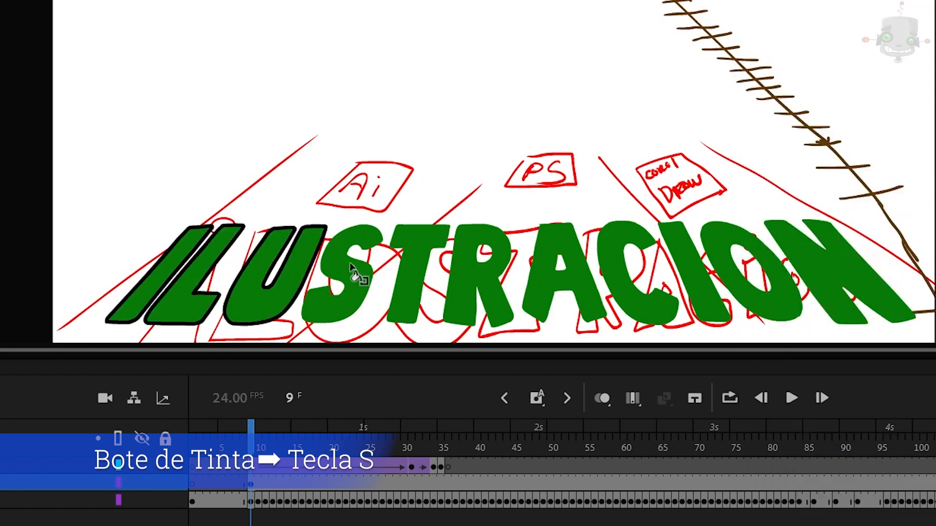
{"action": "left_click", "coordinate": [356, 271]}
{"action": "left_click", "coordinate": [482, 303]}
{"action": "left_click", "coordinate": [561, 287]}
{"action": "left_click", "coordinate": [671, 269]}
{"action": "left_click", "coordinate": [718, 273]}
{"action": "left_click", "coordinate": [876, 265]}
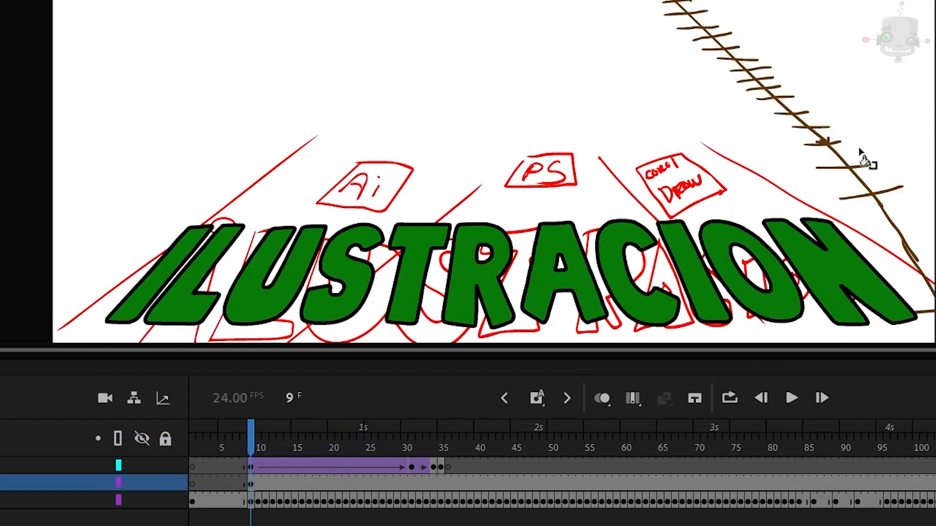
Step: Delete the green fills of the ILUSTRACION letters, leaving only their black outlines
{"action": "key", "text": "Delete"}
{"action": "left_click", "coordinate": [203, 266]}
{"action": "key", "text": "Delete"}
{"action": "left_click", "coordinate": [259, 292]}
{"action": "key", "text": "Delete"}
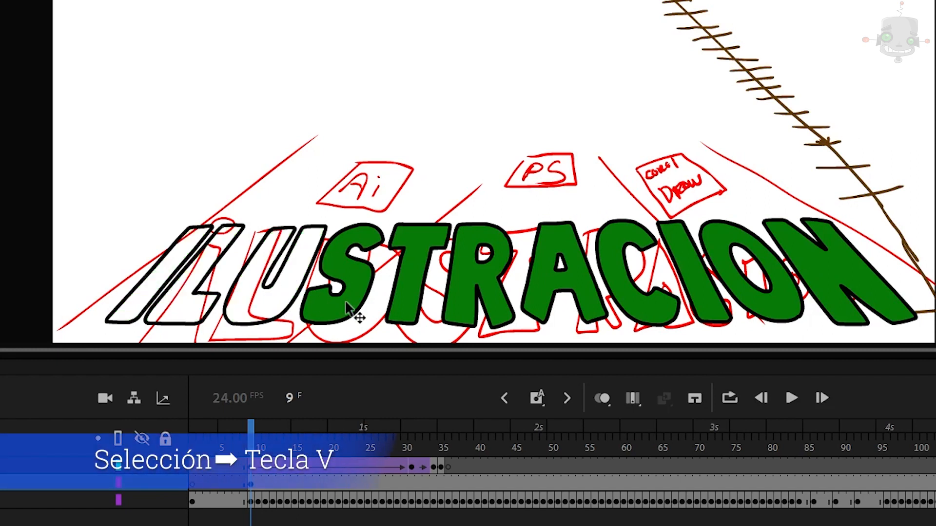
{"action": "key", "text": "Delete"}
{"action": "left_click", "coordinate": [566, 285]}
{"action": "key", "text": "Delete"}
{"action": "left_click", "coordinate": [633, 285]}
{"action": "key", "text": "Delete"}
{"action": "left_click", "coordinate": [709, 297]}
{"action": "key", "text": "Delete"}
{"action": "left_click", "coordinate": [758, 301]}
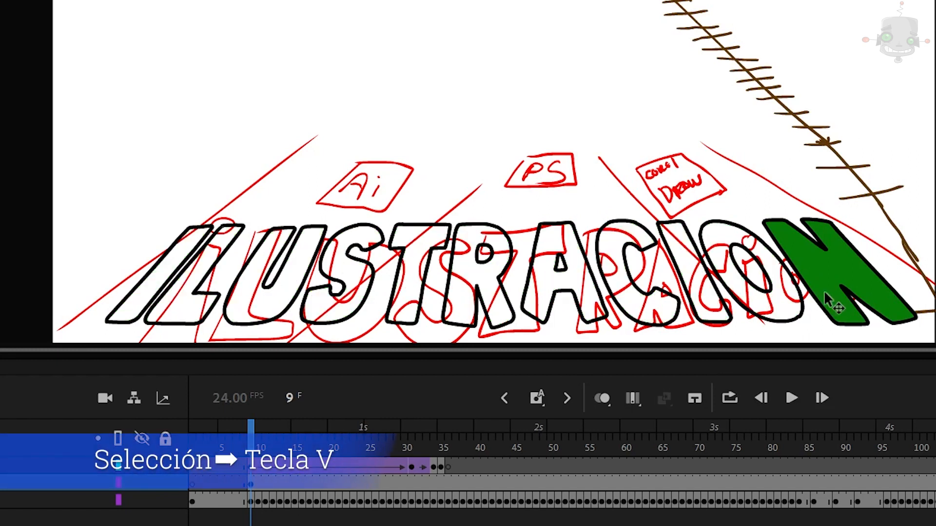
Step: Group the outlined ILUSTRACION lettering at frame 9 and nudge it slightly downward
{"action": "left_click", "coordinate": [249, 482]}
{"action": "key", "text": "ctrl+g"}
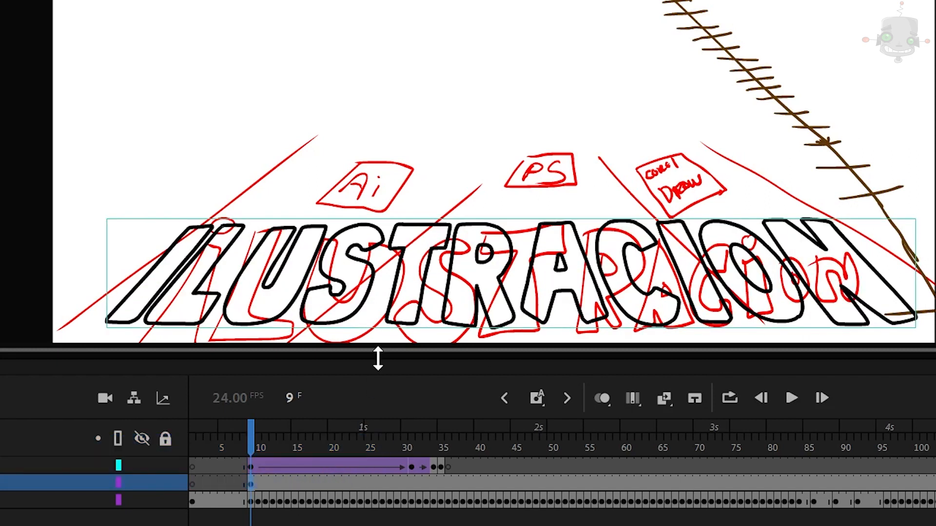
{"action": "key", "text": "Down"}
{"action": "key", "text": "Down"}
{"action": "key", "text": "Down"}
{"action": "key", "text": "Down"}
{"action": "key", "text": "Down"}
{"action": "key", "text": "Down"}
{"action": "key", "text": "Down"}
{"action": "key", "text": "Down"}
{"action": "key", "text": "Down"}
{"action": "key", "text": "Down"}
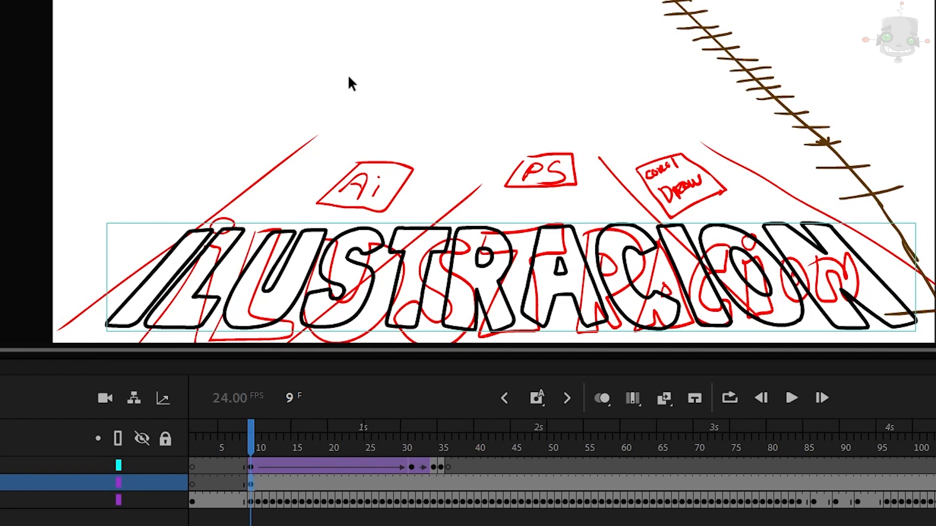
Step: Enter the lettering group and draw a small black-outlined rectangle above the second I of ILUSTRACION
{"action": "left_click", "coordinate": [348, 77]}
{"action": "double_click", "coordinate": [499, 275]}
{"action": "left_click", "coordinate": [449, 187]}
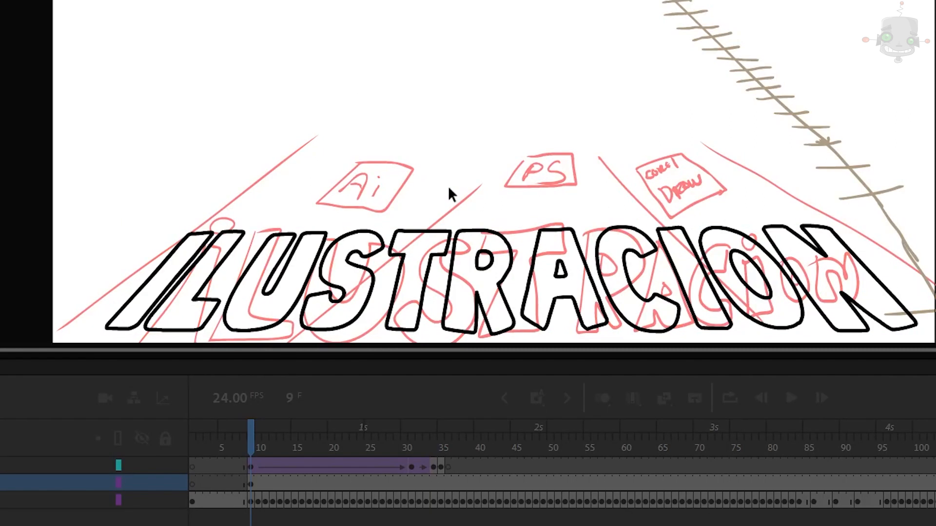
{"action": "left_click", "coordinate": [762, 53]}
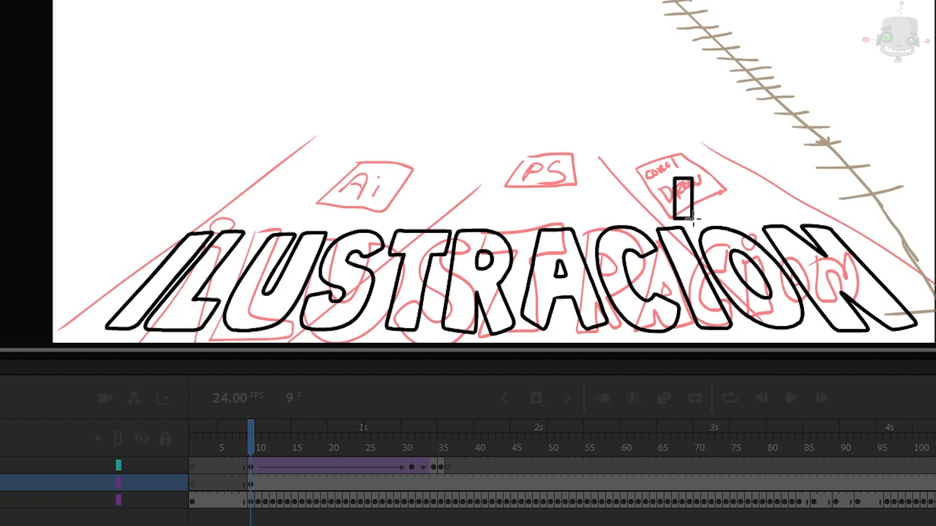
{"action": "scroll", "coordinate": [692, 214], "scroll_direction": "up", "scroll_amount": 4}
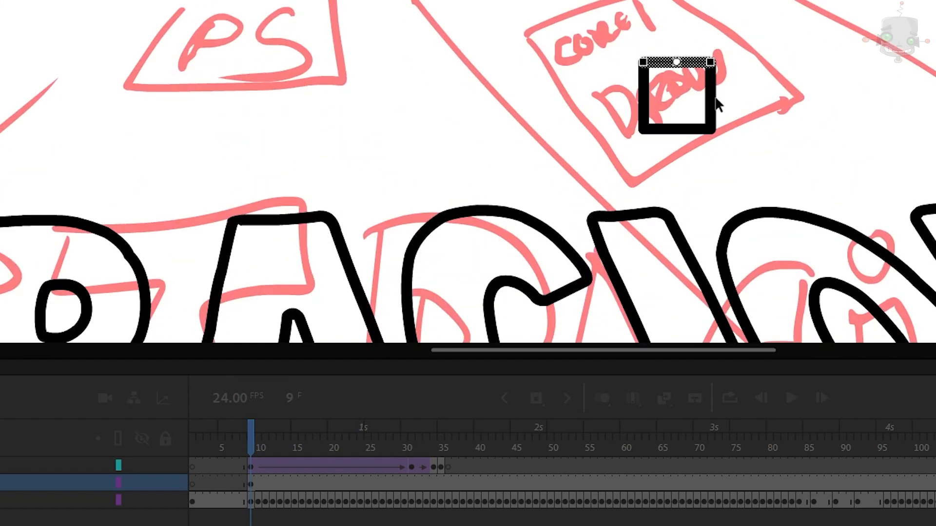
Step: Slant the small rectangle into a parallelogram, place it just above the second I, and adjust its corners to suit the perspective
{"action": "double_click", "coordinate": [713, 99]}
{"action": "mouse_move", "coordinate": [688, 59]}
{"action": "left_mouse_down"}
{"action": "mouse_move", "coordinate": [748, 76]}
{"action": "mouse_move", "coordinate": [684, 73]}
{"action": "left_mouse_up"}
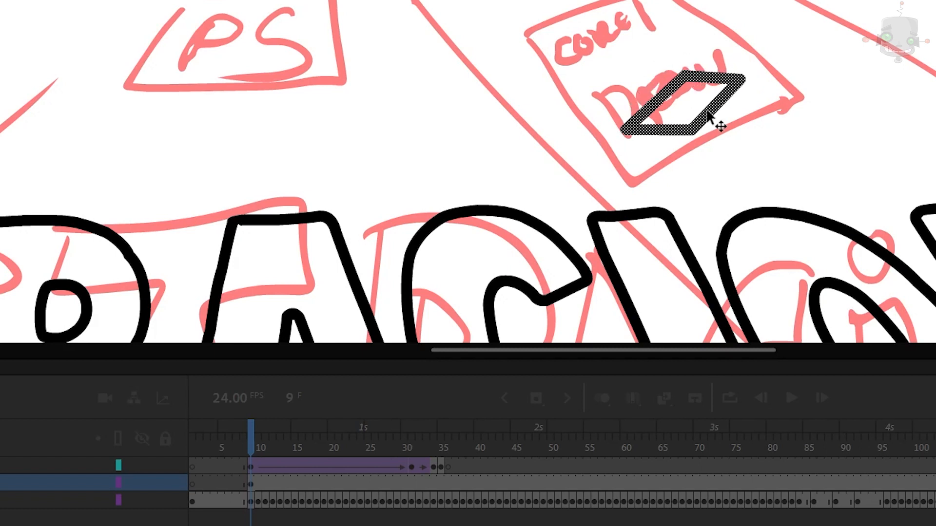
{"action": "left_click_drag", "start_coordinate": [707, 112], "coordinate": [679, 176]}
{"action": "left_click_drag", "start_coordinate": [734, 141], "coordinate": [732, 129]}
{"action": "scroll", "coordinate": [695, 184], "scroll_direction": "up", "scroll_amount": 5}
{"action": "left_click_drag", "start_coordinate": [777, 13], "coordinate": [782, 22]}
{"action": "left_click", "coordinate": [716, 160]}
{"action": "scroll", "coordinate": [716, 161], "scroll_direction": "down", "scroll_amount": 4}
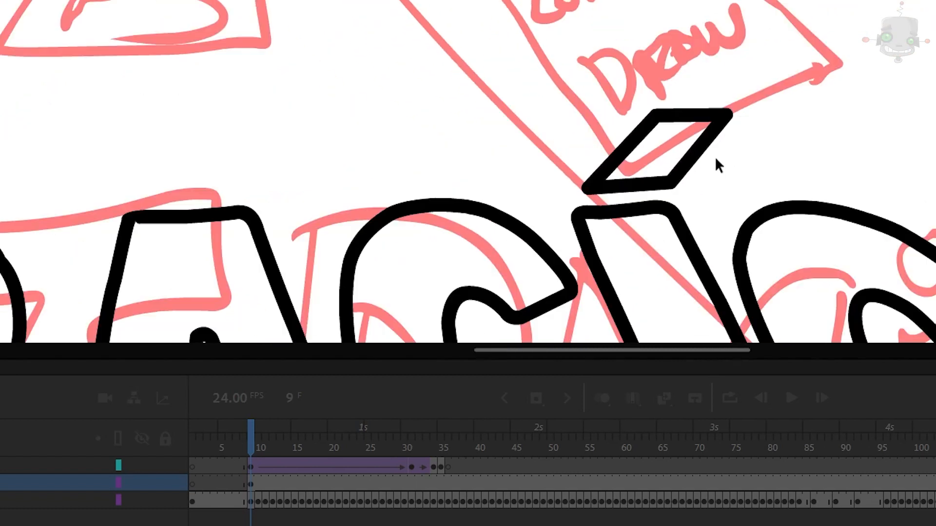
Step: Move the slanted accent parallelogram over the O of ILUSTRACIÓN and leave the lettering group
{"action": "scroll", "coordinate": [743, 181], "scroll_direction": "down", "scroll_amount": 6}
{"action": "scroll", "coordinate": [745, 182], "scroll_direction": "up", "scroll_amount": 3}
{"action": "double_click", "coordinate": [723, 171]}
{"action": "left_click_drag", "start_coordinate": [723, 171], "coordinate": [819, 170]}
{"action": "left_click", "coordinate": [544, 129]}
{"action": "scroll", "coordinate": [544, 129], "scroll_direction": "down", "scroll_amount": 1}
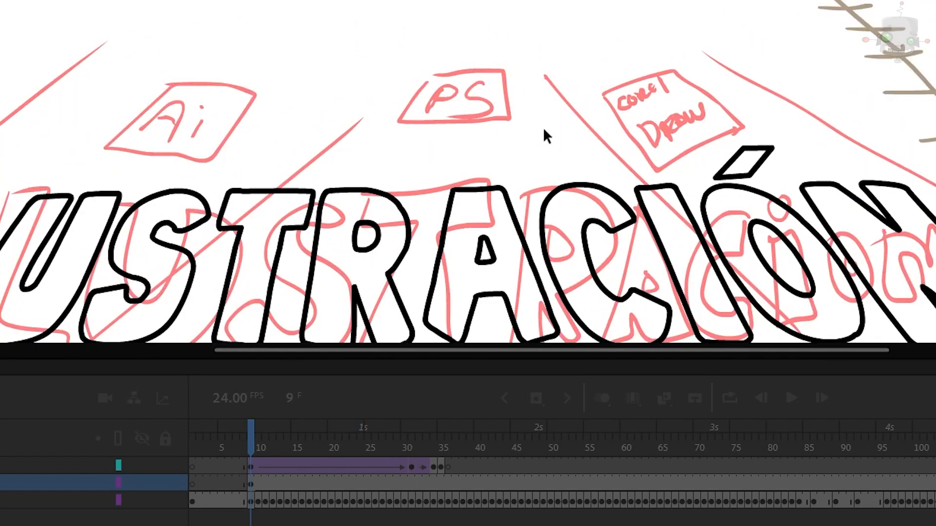
{"action": "double_click", "coordinate": [544, 129]}
{"action": "scroll", "coordinate": [544, 174], "scroll_direction": "down", "scroll_amount": 2}
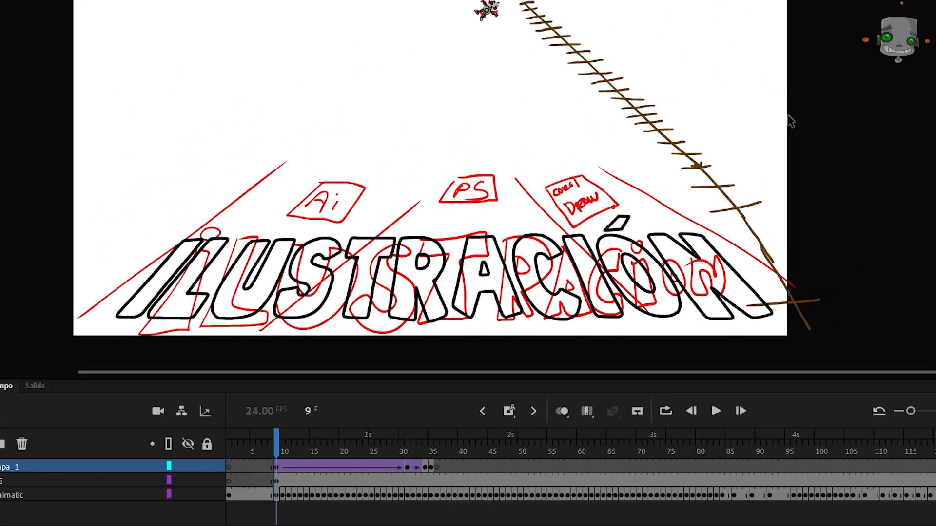
Step: Create a layer named REF directly above the Animatic layer
{"action": "left_click", "coordinate": [110, 490]}
{"action": "left_click", "coordinate": [50, 447]}
{"action": "left_click", "coordinate": [110, 489]}
Step: Import the Animate, Illustrator, After Effects, Premiere and Photoshop logo images from the Adobe Suite folder onto the REF layer
{"action": "key", "text": "ctrl+r"}
{"action": "left_click", "coordinate": [471, 210]}
{"action": "left_click", "coordinate": [339, 210], "text": "ctrl"}
{"action": "left_click", "coordinate": [274, 210], "text": "ctrl"}
{"action": "left_click", "coordinate": [208, 306], "text": "ctrl"}
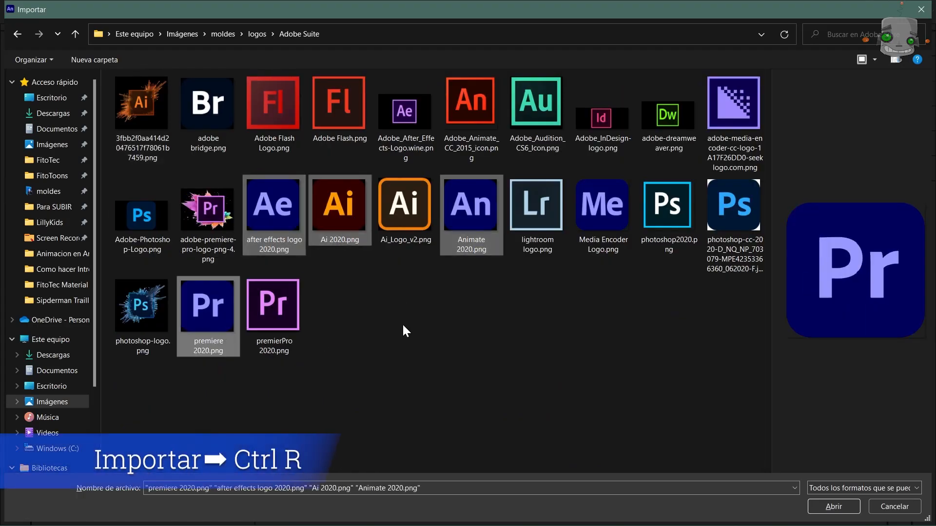
{"action": "left_click", "coordinate": [142, 214], "text": "ctrl"}
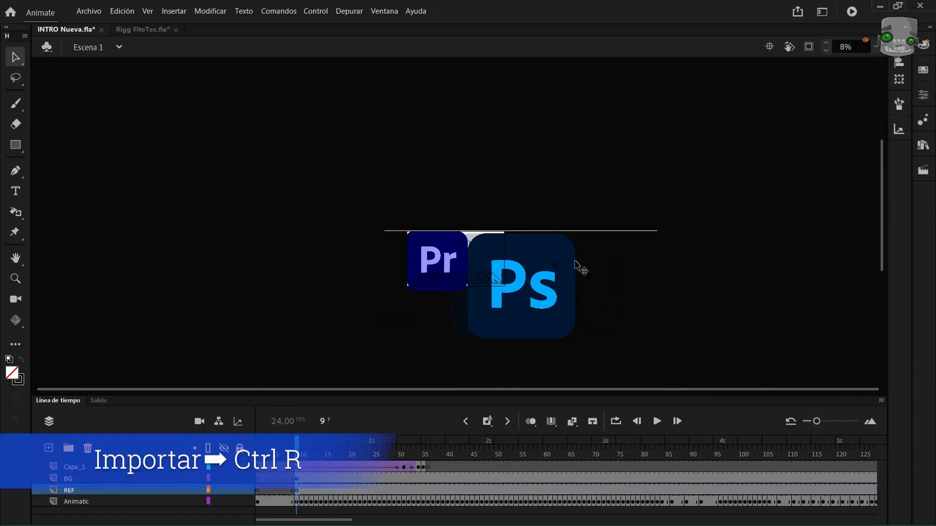
Step: Spread the imported logos around the stage with Ai beside its sketched box, and make the REF layer semi-transparent
{"action": "scroll", "coordinate": [513, 260], "scroll_direction": "up", "scroll_amount": 3}
{"action": "left_click_drag", "start_coordinate": [497, 337], "coordinate": [611, 168]}
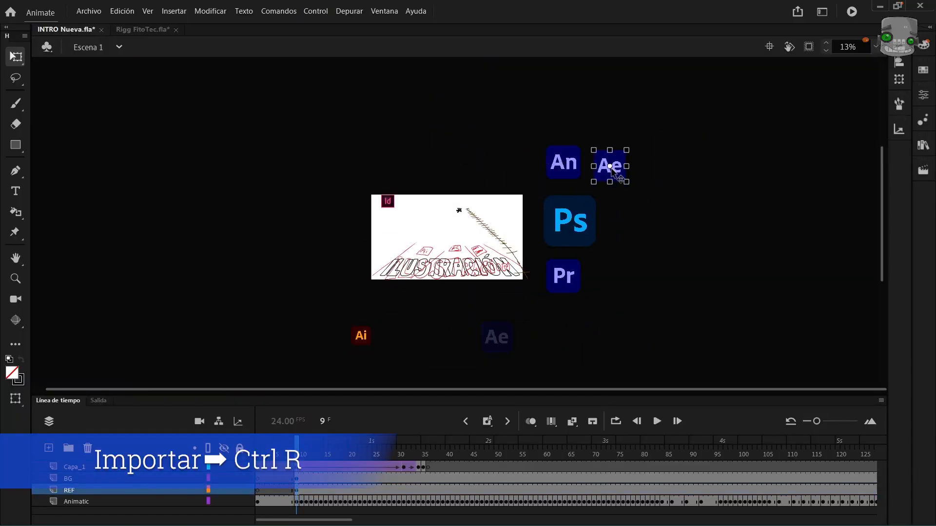
{"action": "scroll", "coordinate": [420, 234], "scroll_direction": "up", "scroll_amount": 5}
{"action": "key", "text": "v"}
{"action": "left_click_drag", "start_coordinate": [385, 239], "coordinate": [485, 231]}
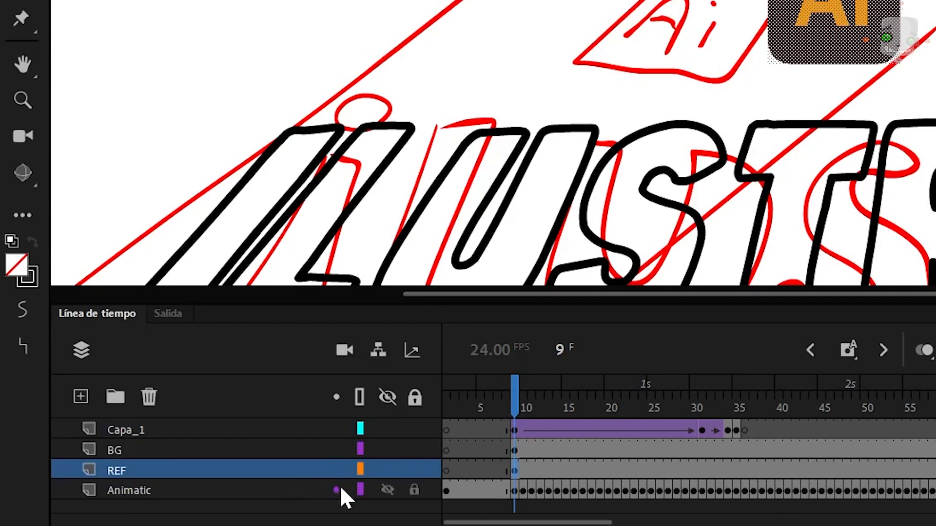
{"action": "left_click", "coordinate": [388, 469], "text": "shift"}
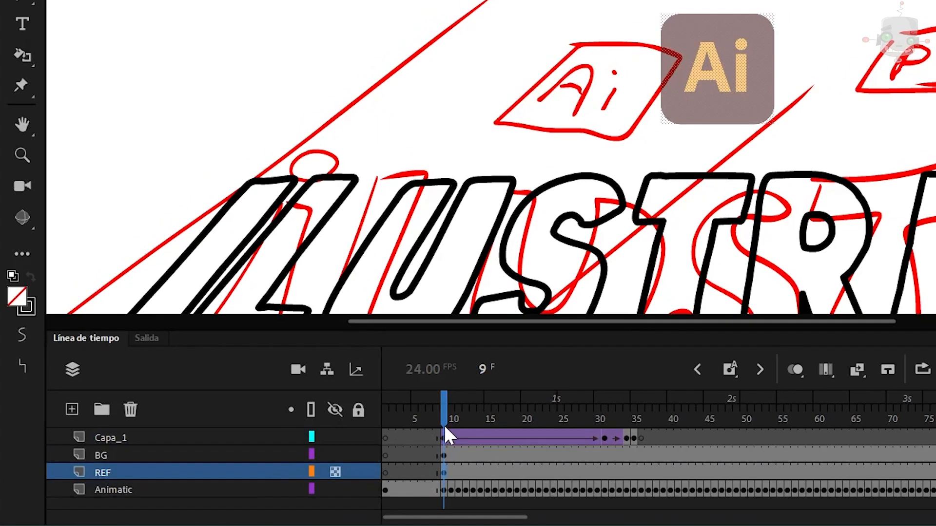
Step: Trace the Ai logo's rounded frame and letters with black outlines on the BG layer
{"action": "left_click", "coordinate": [912, 0]}
{"action": "scroll", "coordinate": [913, 0], "scroll_direction": "up", "scroll_amount": 3}
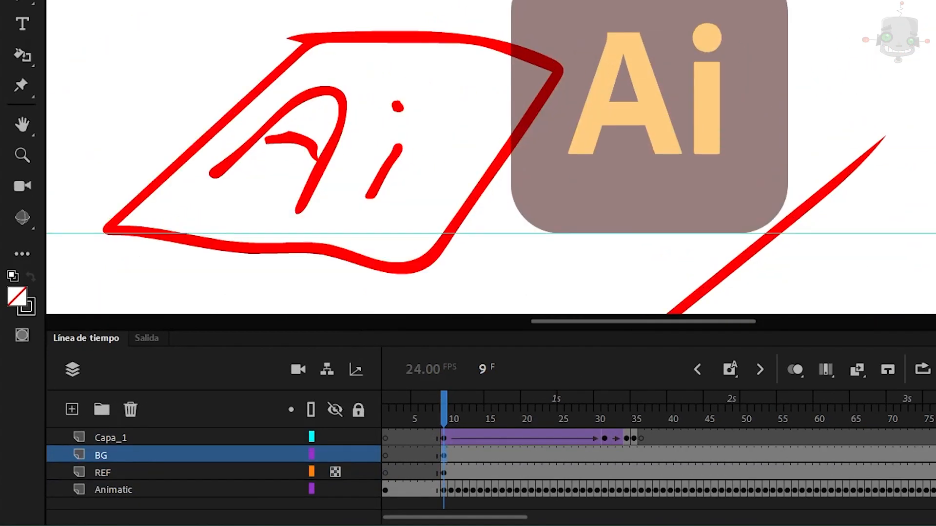
{"action": "scroll", "coordinate": [738, 105], "scroll_direction": "up", "scroll_amount": 4}
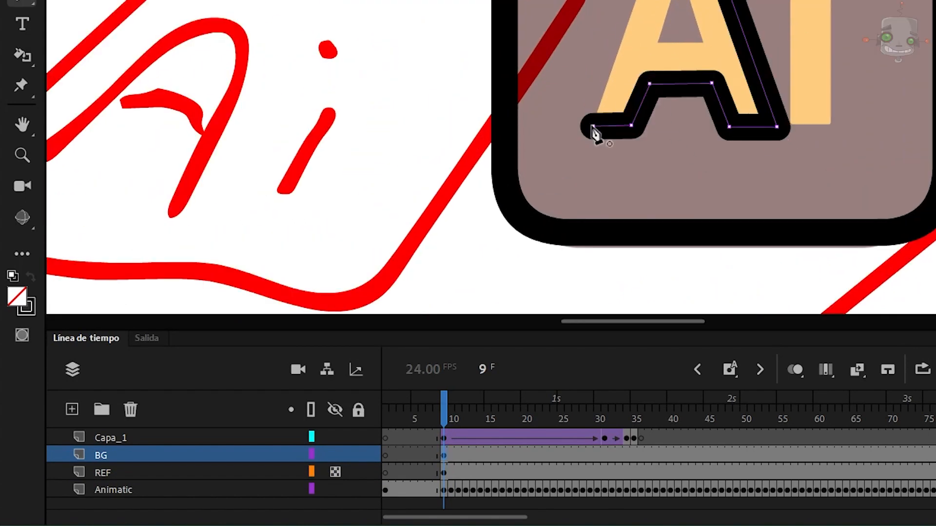
{"action": "left_click", "coordinate": [792, 121]}
{"action": "left_click", "coordinate": [839, 125]}
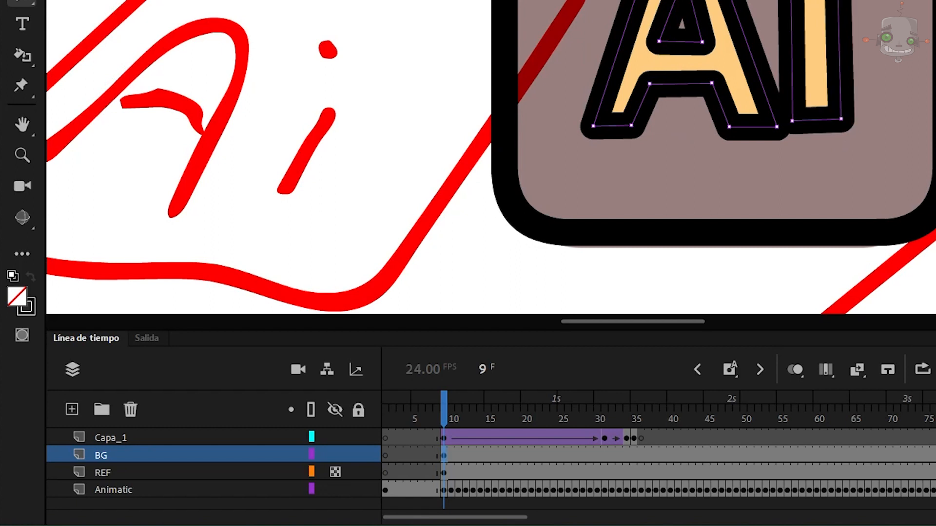
{"action": "scroll", "coordinate": [822, 1], "scroll_direction": "up", "scroll_amount": 4}
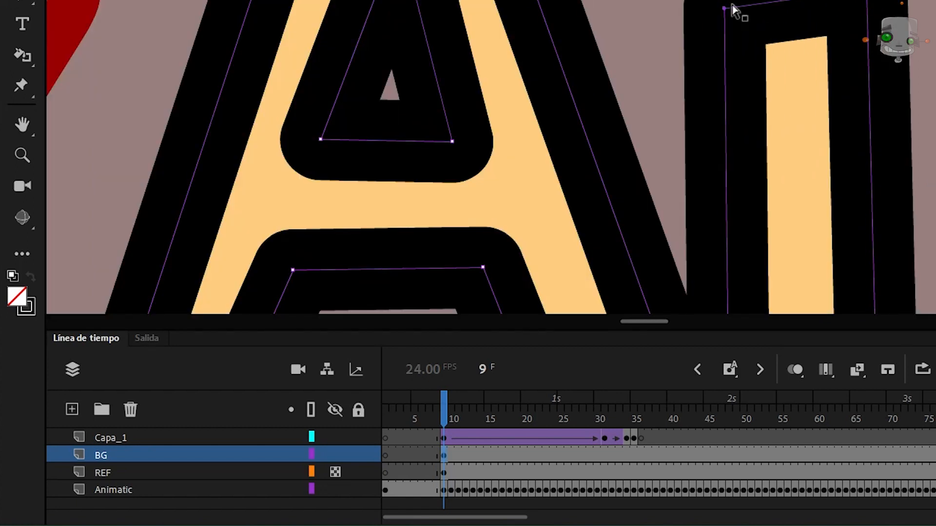
{"action": "scroll", "coordinate": [482, 156], "scroll_direction": "down", "scroll_amount": 4}
Step: Lock the REF layer and all other layers except BG
{"action": "left_click", "coordinate": [103, 473]}
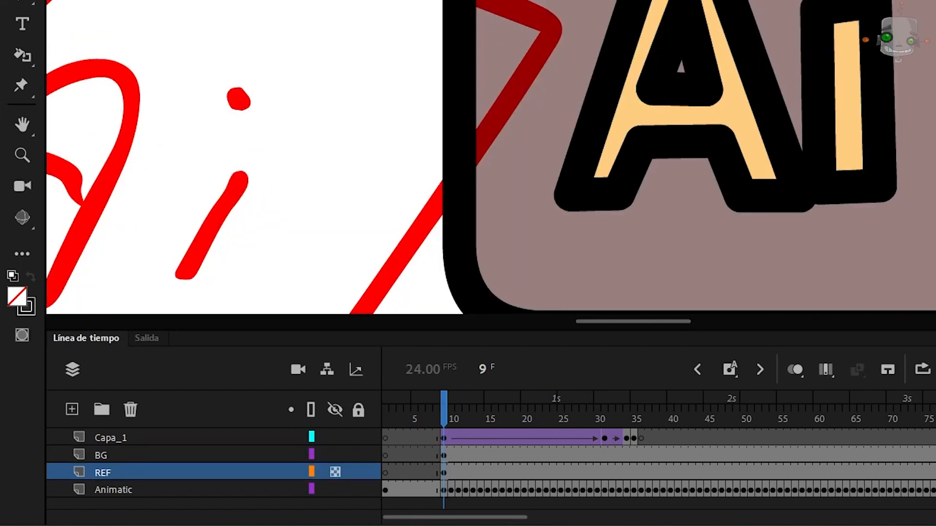
{"action": "left_click", "coordinate": [359, 472]}
{"action": "scroll", "coordinate": [902, 175], "scroll_direction": "down", "scroll_amount": 5}
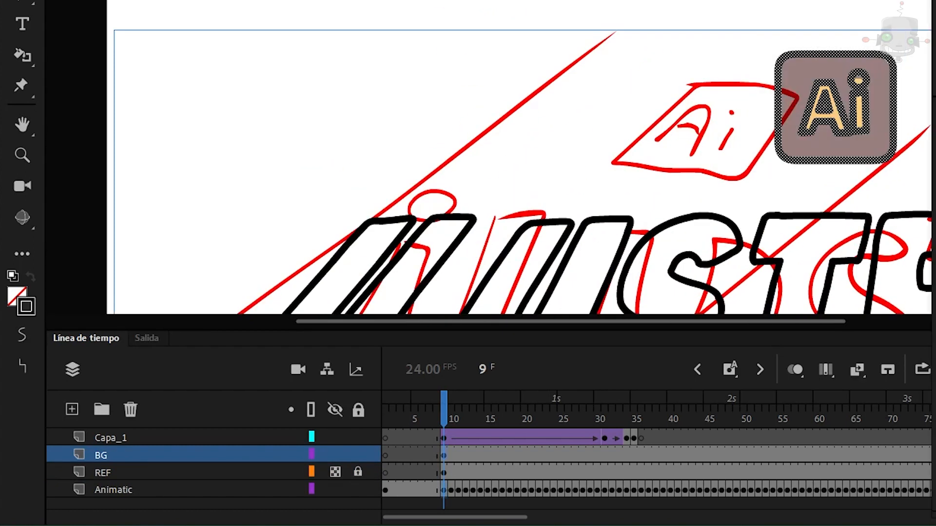
{"action": "left_click", "coordinate": [358, 455], "text": "alt"}
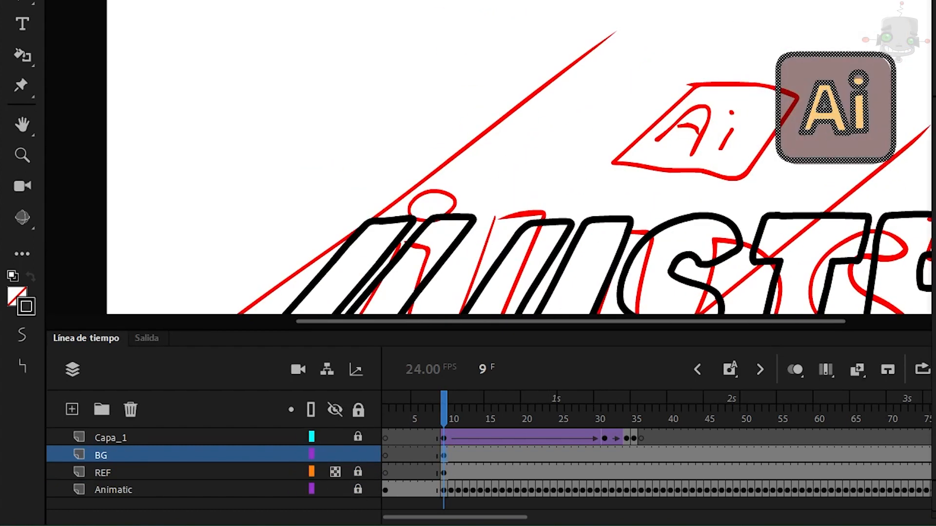
Step: Place the traced Ai outlines over the sketched Ai box and distort their corners to match its perspective
{"action": "scroll", "coordinate": [867, 94], "scroll_direction": "up", "scroll_amount": 4}
{"action": "scroll", "coordinate": [929, 93], "scroll_direction": "down", "scroll_amount": 3}
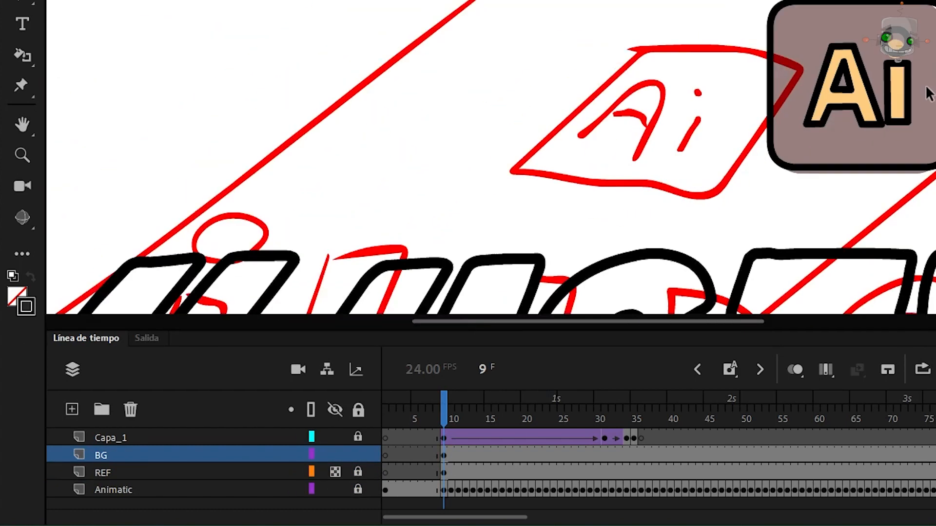
{"action": "key", "text": "ctrl+v"}
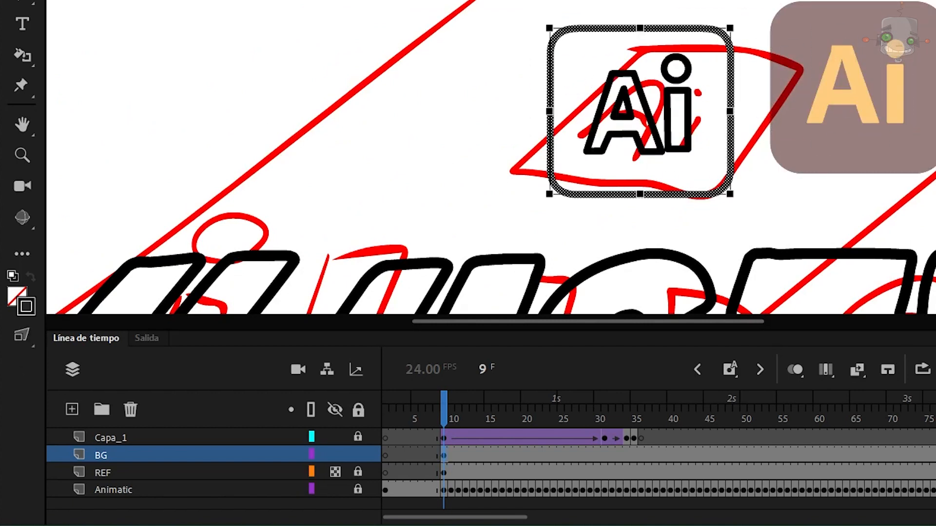
{"action": "left_click_drag", "start_coordinate": [550, 194], "coordinate": [503, 177]}
{"action": "left_click_drag", "start_coordinate": [549, 28], "coordinate": [635, 46]}
{"action": "left_click_drag", "start_coordinate": [730, 194], "coordinate": [720, 210]}
{"action": "left_click_drag", "start_coordinate": [730, 28], "coordinate": [798, 51]}
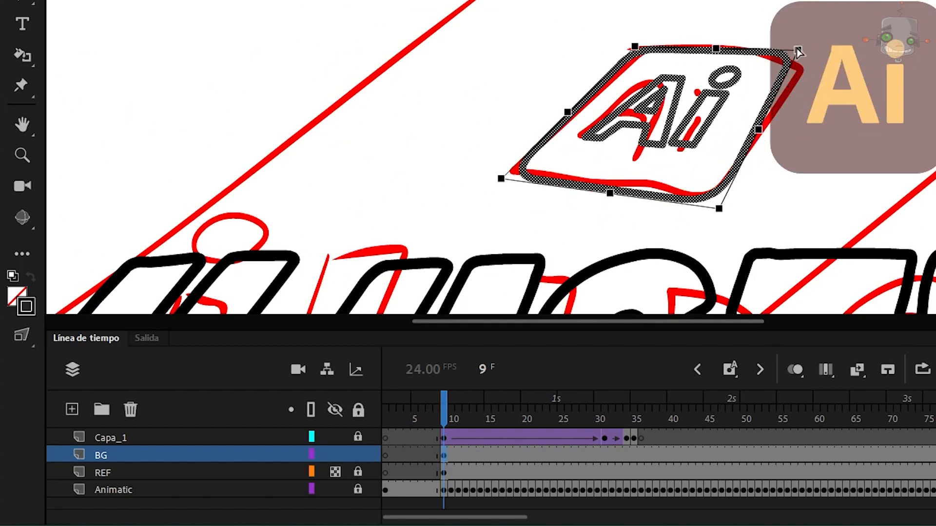
Step: Move the Ps reference logo aside, place the CorelDRAW balloon logo near the sketched Corel Draw box, and lock the REF layer
{"action": "scroll", "coordinate": [799, 51], "scroll_direction": "down", "scroll_amount": 5}
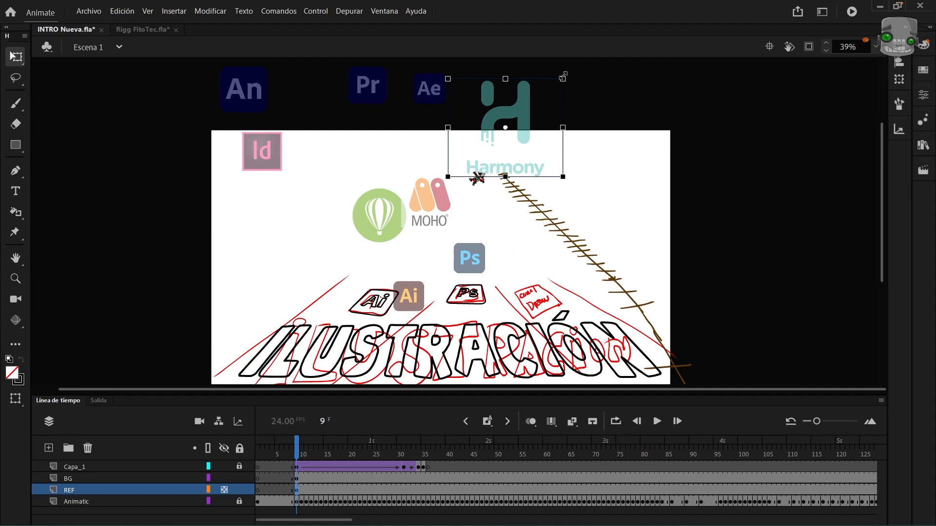
{"action": "left_click", "coordinate": [482, 266]}
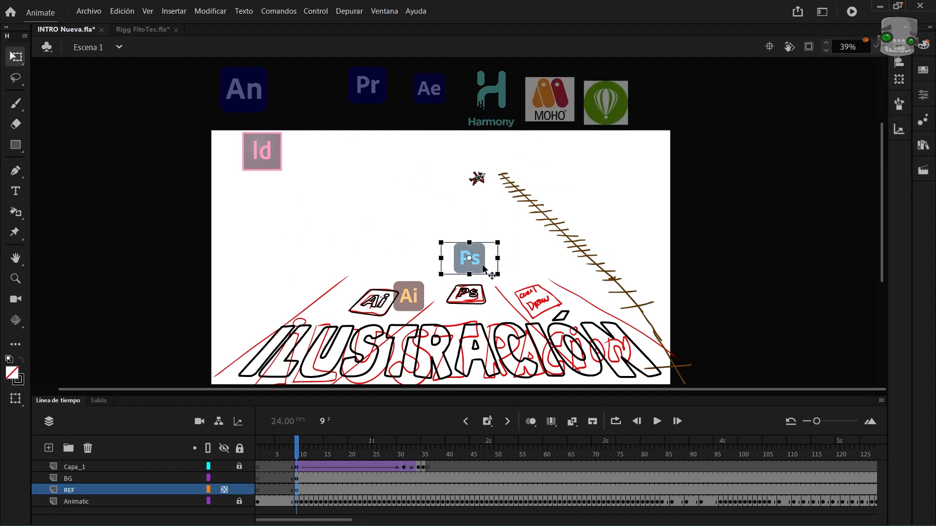
{"action": "left_click_drag", "start_coordinate": [482, 266], "coordinate": [409, 225]}
{"action": "left_click_drag", "start_coordinate": [606, 102], "coordinate": [498, 247]}
{"action": "left_click", "coordinate": [239, 490]}
Step: Trace the CorelDRAW logo's circle and the balloon's basket with black outlines on the BG layer
{"action": "left_click", "coordinate": [68, 478]}
{"action": "scroll", "coordinate": [518, 245], "scroll_direction": "up", "scroll_amount": 4}
{"action": "left_click_drag", "start_coordinate": [418, 191], "coordinate": [525, 298]}
{"action": "scroll", "coordinate": [480, 283], "scroll_direction": "up", "scroll_amount": 5}
{"action": "scroll", "coordinate": [434, 290], "scroll_direction": "up", "scroll_amount": 3}
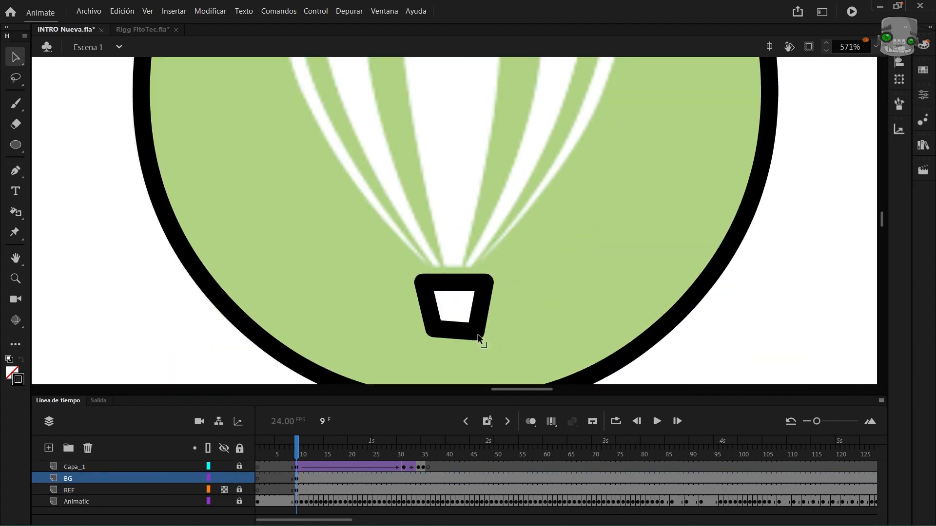
{"action": "scroll", "coordinate": [481, 340], "scroll_direction": "down", "scroll_amount": 3}
{"action": "key", "text": "p"}
{"action": "left_click", "coordinate": [435, 303]}
{"action": "left_click_drag", "start_coordinate": [498, 165], "coordinate": [495, 106]}
Step: Paint the balloon's stripe outlines with the brush and fit the traced CorelDRAW logo over the sketched Corel Draw box
{"action": "left_click", "coordinate": [15, 103]}
{"action": "left_click", "coordinate": [100, 106]}
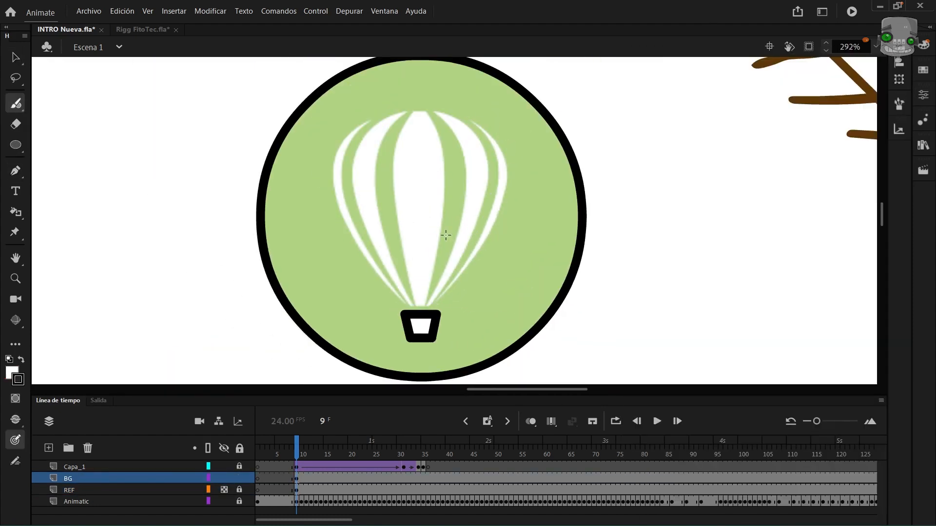
{"action": "left_click", "coordinate": [15, 103]}
{"action": "left_click", "coordinate": [92, 161]}
{"action": "left_click_drag", "start_coordinate": [429, 307], "coordinate": [474, 174]}
{"action": "key", "text": "ctrl+z"}
{"action": "left_click", "coordinate": [924, 95]}
{"action": "left_click_drag", "start_coordinate": [419, 301], "coordinate": [418, 304]}
{"action": "mouse_move", "coordinate": [436, 112]}
{"action": "left_mouse_down"}
{"action": "mouse_move", "coordinate": [451, 125]}
{"action": "mouse_move", "coordinate": [437, 113]}
{"action": "left_mouse_up"}
{"action": "left_click_drag", "start_coordinate": [404, 111], "coordinate": [400, 267]}
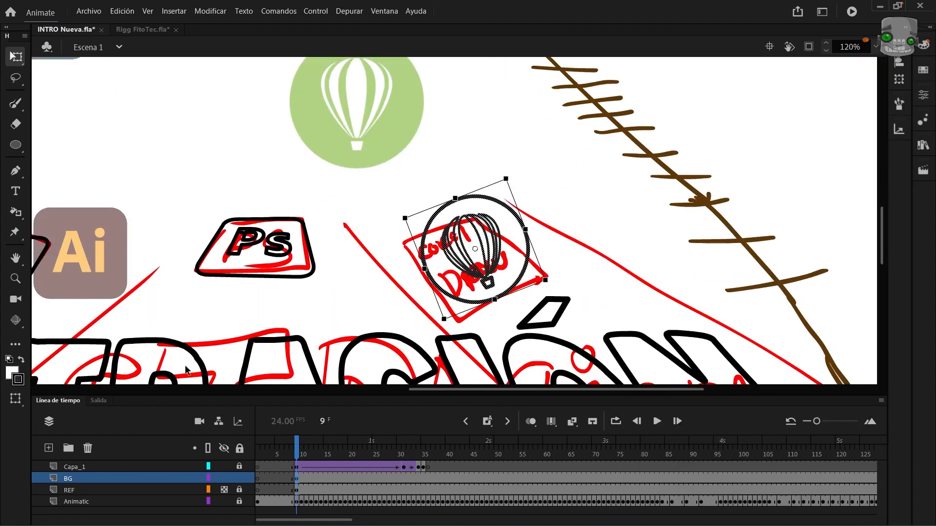
Step: Insert a blank keyframe on the BG layer at frame 37, where the ANIMACIÓN sketch starts
{"action": "left_click", "coordinate": [293, 447]}
{"action": "left_click_drag", "start_coordinate": [292, 443], "coordinate": [434, 449]}
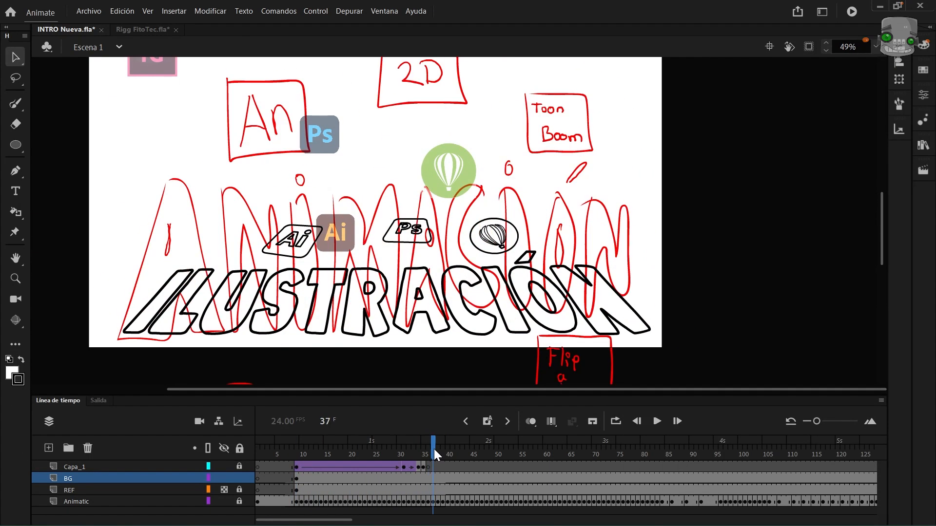
{"action": "key", "text": "F7"}
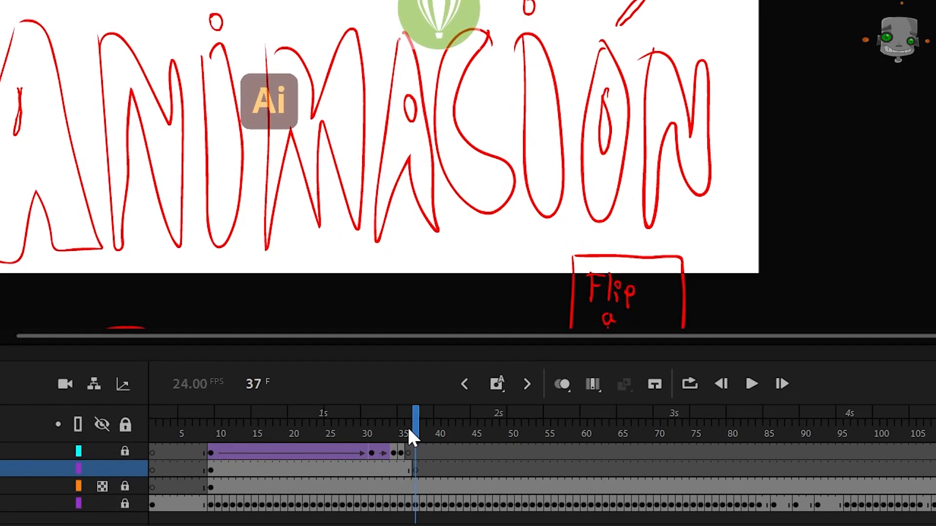
{"action": "key", "text": "ctrl+z"}
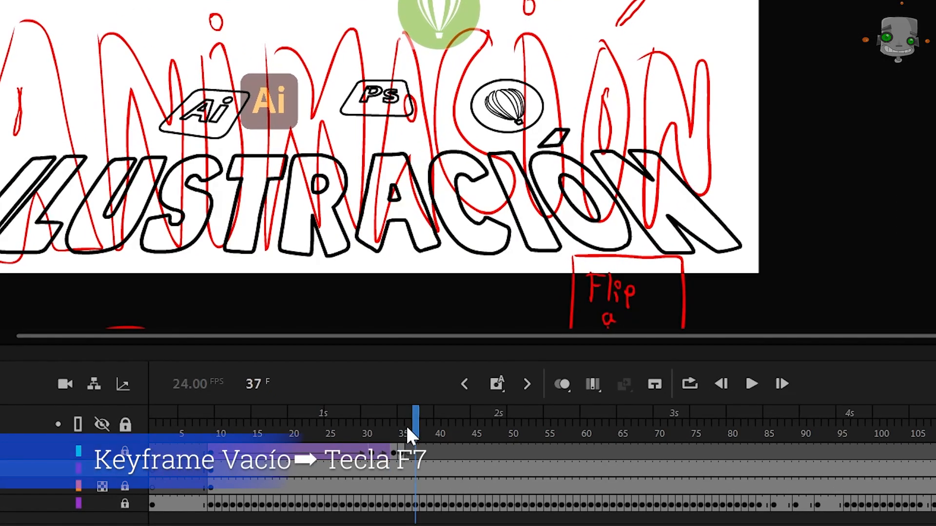
{"action": "left_click", "coordinate": [408, 429]}
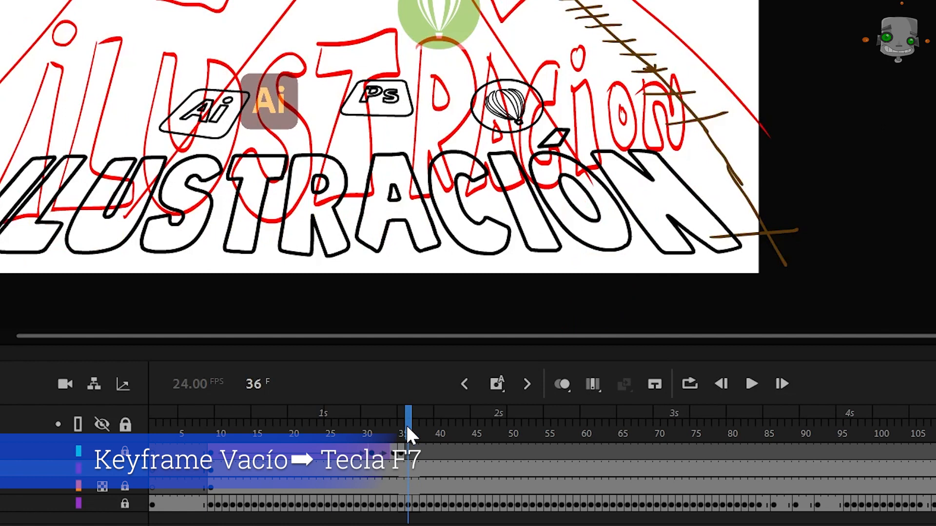
{"action": "key", "text": "."}
{"action": "key", "text": "F7"}
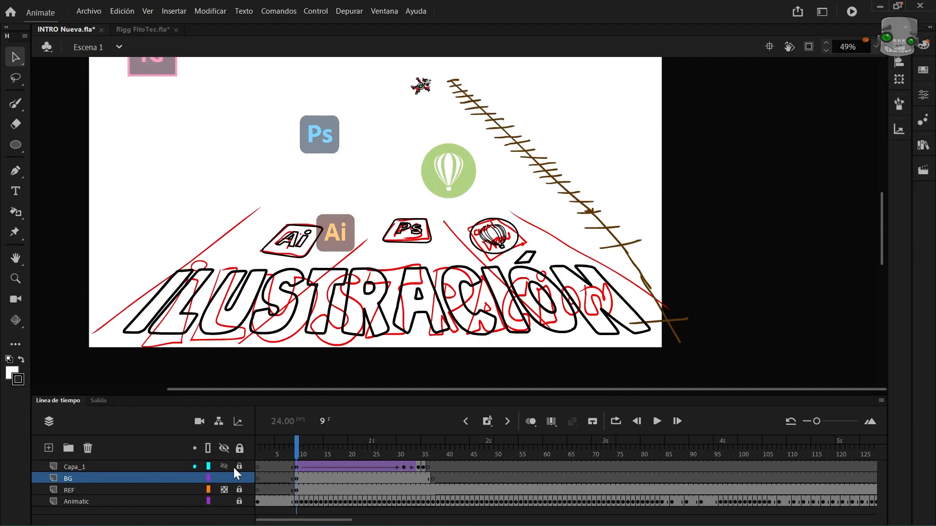
Step: Hide the REF layer and convert the traced Ai logo at frame 9 into a symbol
{"action": "left_click", "coordinate": [224, 491]}
{"action": "left_click_drag", "start_coordinate": [296, 445], "coordinate": [296, 444]}
{"action": "scroll", "coordinate": [280, 227], "scroll_direction": "up", "scroll_amount": 2}
{"action": "key", "text": "l"}
{"action": "mouse_move", "coordinate": [283, 211]}
{"action": "left_mouse_down"}
{"action": "mouse_move", "coordinate": [314, 288]}
{"action": "mouse_move", "coordinate": [300, 209]}
{"action": "left_mouse_up"}
{"action": "key", "text": "F8"}
{"action": "key", "text": "Return"}
Step: Convert the traced Ps logo and the CorelDRAW balloon logo into separate symbols
{"action": "mouse_move", "coordinate": [477, 207]}
{"action": "left_mouse_down"}
{"action": "mouse_move", "coordinate": [466, 207]}
{"action": "mouse_move", "coordinate": [476, 210]}
{"action": "left_mouse_up"}
{"action": "key", "text": "F8"}
{"action": "key", "text": "Return"}
{"action": "mouse_move", "coordinate": [607, 201]}
{"action": "left_mouse_down"}
{"action": "mouse_move", "coordinate": [590, 280]}
{"action": "mouse_move", "coordinate": [587, 216]}
{"action": "left_mouse_up"}
{"action": "key", "text": "F8"}
{"action": "key", "text": "Return"}
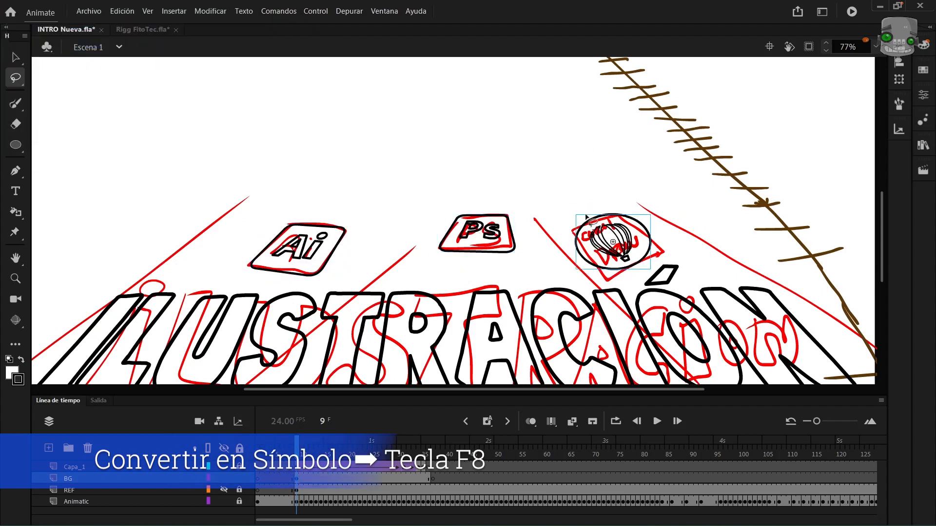
Step: Add a BG keyframe at frame 30 and stretch the ILUSTRACIÓN lettering and its logos vertically
{"action": "scroll", "coordinate": [590, 211], "scroll_direction": "down", "scroll_amount": 3}
{"action": "key", "text": "q"}
{"action": "left_click_drag", "start_coordinate": [296, 449], "coordinate": [400, 466]}
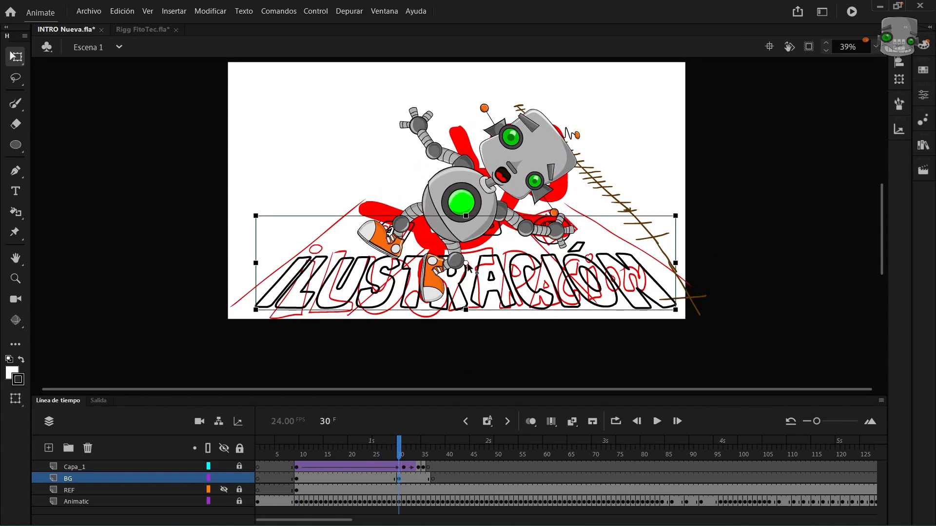
{"action": "left_click_drag", "start_coordinate": [467, 218], "coordinate": [465, 117]}
Step: Add BG keyframes frame by frame up to frame 36, progressively increasing the vertical stretch of the lettering and logos
{"action": "key", "text": "comma"}
{"action": "key", "text": "period"}
{"action": "key", "text": "period"}
{"action": "key", "text": "F6"}
{"action": "key", "text": "period"}
{"action": "key", "text": "F6"}
{"action": "key", "text": "period"}
{"action": "key", "text": "F6"}
{"action": "key", "text": "period"}
{"action": "key", "text": "period"}
{"action": "key", "text": "F6"}
{"action": "key", "text": "period"}
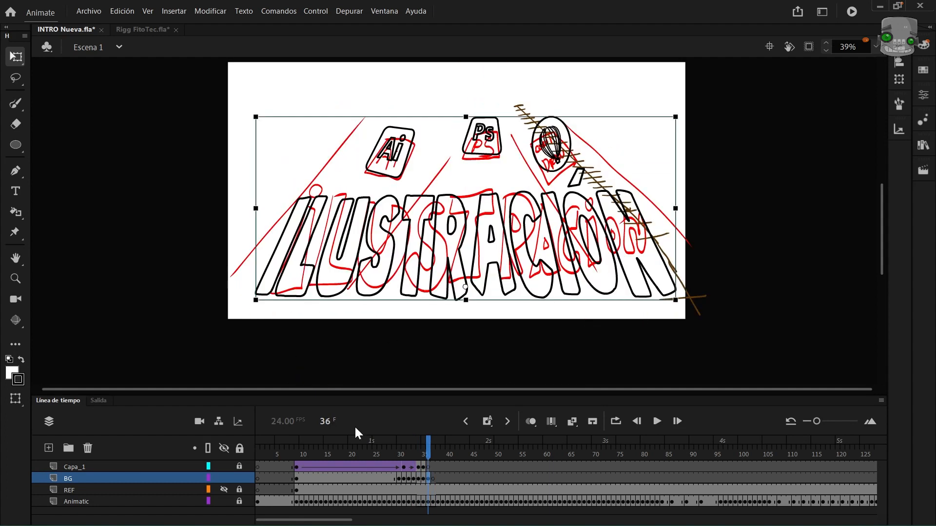
Step: Hide the Animatic and REF layers and play the animation from the first frame
{"action": "left_click", "coordinate": [296, 447]}
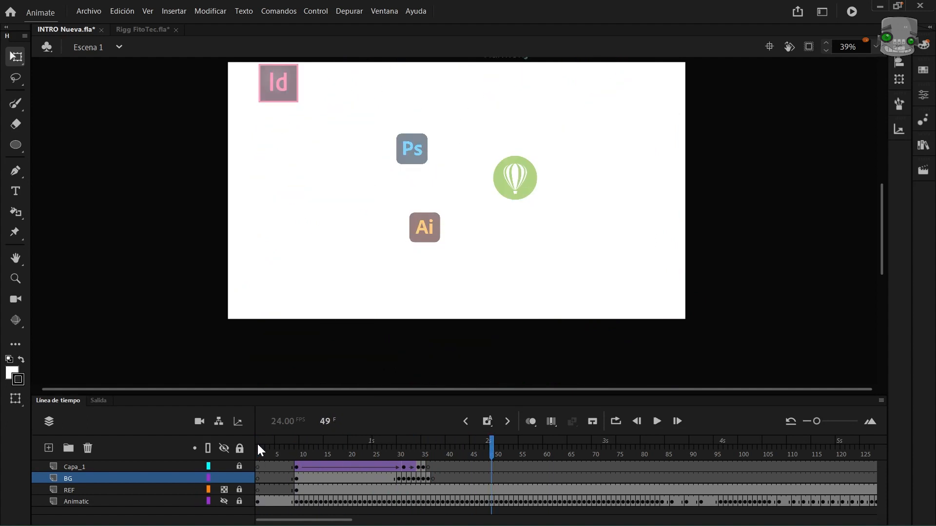
{"action": "left_click", "coordinate": [225, 489]}
{"action": "left_click", "coordinate": [257, 448]}
{"action": "key", "text": "Return"}
Step: Unlock Capa_1, open the FitoTec cayendo symbol and unlock and select its Máscara_Pupilas layer at frame 13
{"action": "left_click_drag", "start_coordinate": [301, 446], "coordinate": [419, 453]}
{"action": "left_click", "coordinate": [240, 467]}
{"action": "double_click", "coordinate": [512, 201]}
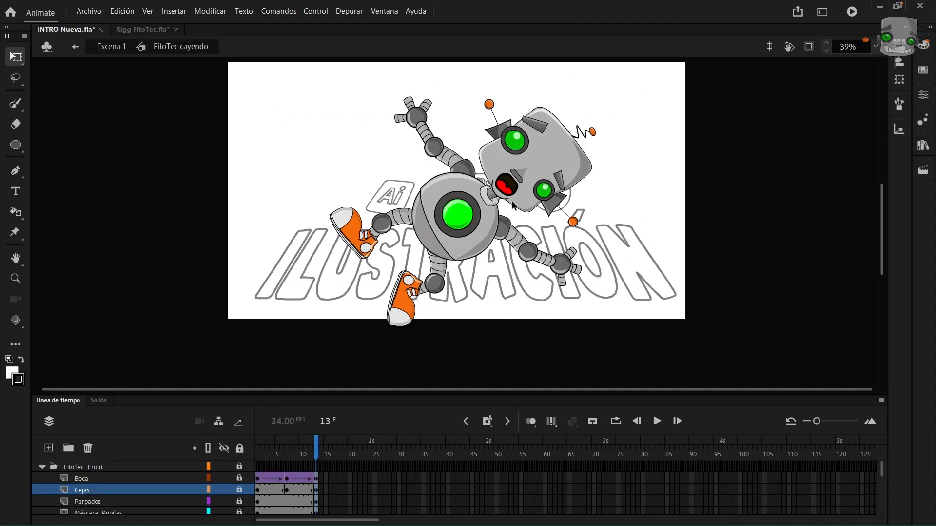
{"action": "scroll", "coordinate": [241, 490], "scroll_direction": "down", "scroll_amount": 1}
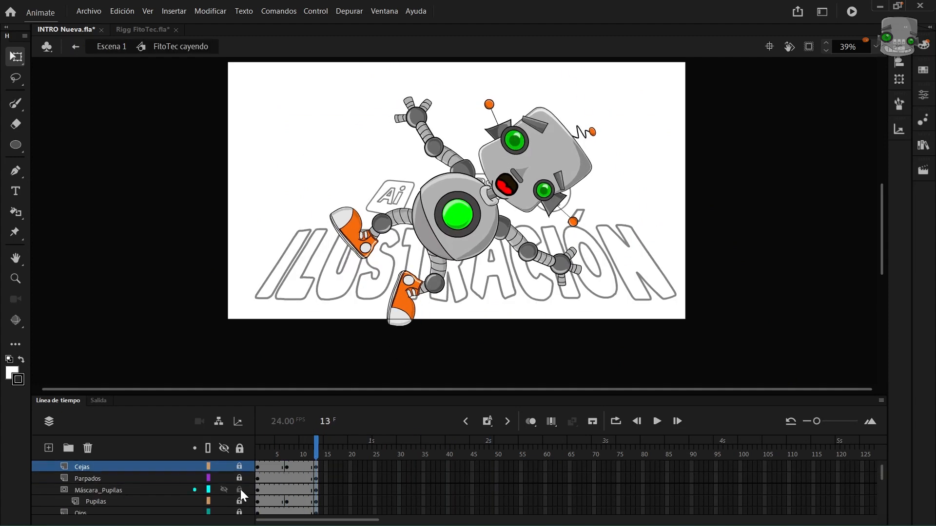
{"action": "left_click", "coordinate": [316, 492]}
Step: Reposition the Máscara_Pupilas mask shapes at frame 13 to fit the robot's green eyes, and lock the layer again
{"action": "scroll", "coordinate": [432, 338], "scroll_direction": "down", "scroll_amount": 3}
{"action": "left_click_drag", "start_coordinate": [480, 147], "coordinate": [477, 247]}
{"action": "scroll", "coordinate": [468, 247], "scroll_direction": "up", "scroll_amount": 6}
{"action": "left_click_drag", "start_coordinate": [535, 251], "coordinate": [525, 220]}
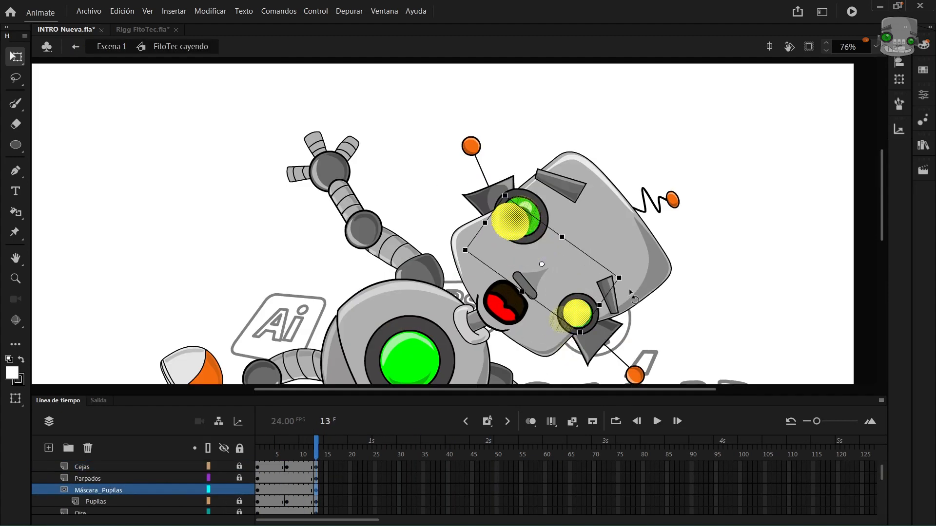
{"action": "left_click_drag", "start_coordinate": [606, 332], "coordinate": [608, 334]}
{"action": "scroll", "coordinate": [591, 320], "scroll_direction": "up", "scroll_amount": 3}
{"action": "left_click_drag", "start_coordinate": [592, 310], "coordinate": [581, 323]}
{"action": "left_click", "coordinate": [240, 491]}
{"action": "left_click", "coordinate": [240, 490]}
{"action": "left_click", "coordinate": [239, 490]}
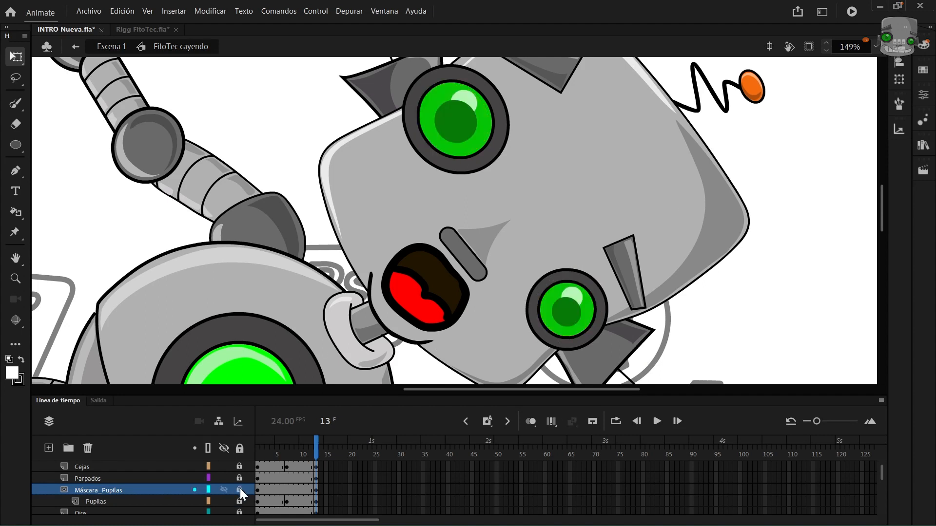
Step: Return to the main scene and add the text ANIMACION with a cyan fill on the BG layer at frame 37
{"action": "scroll", "coordinate": [458, 200], "scroll_direction": "down", "scroll_amount": 7}
{"action": "double_click", "coordinate": [565, 228]}
{"action": "left_click_drag", "start_coordinate": [411, 447], "coordinate": [433, 447]}
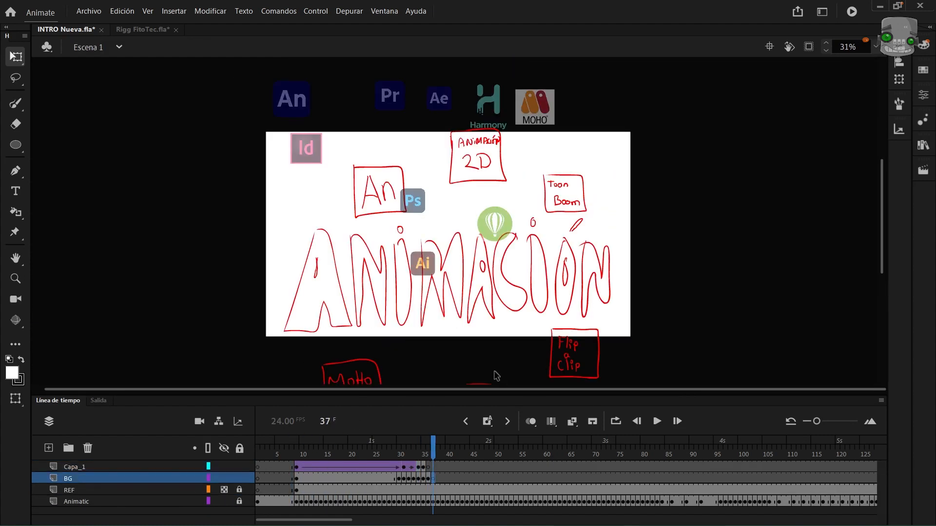
{"action": "left_click", "coordinate": [387, 264]}
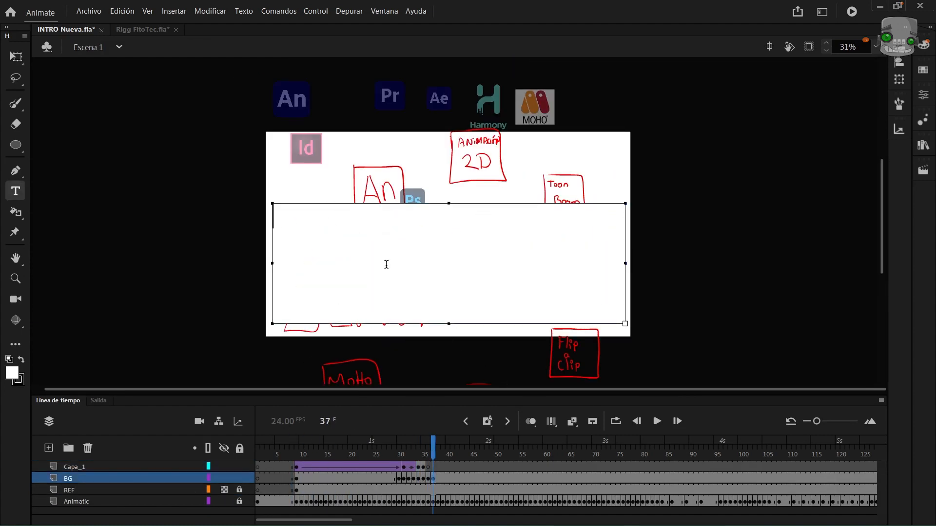
{"action": "type", "text": "ANIMACION"}
{"action": "left_click", "coordinate": [923, 96]}
{"action": "left_click", "coordinate": [668, 383]}
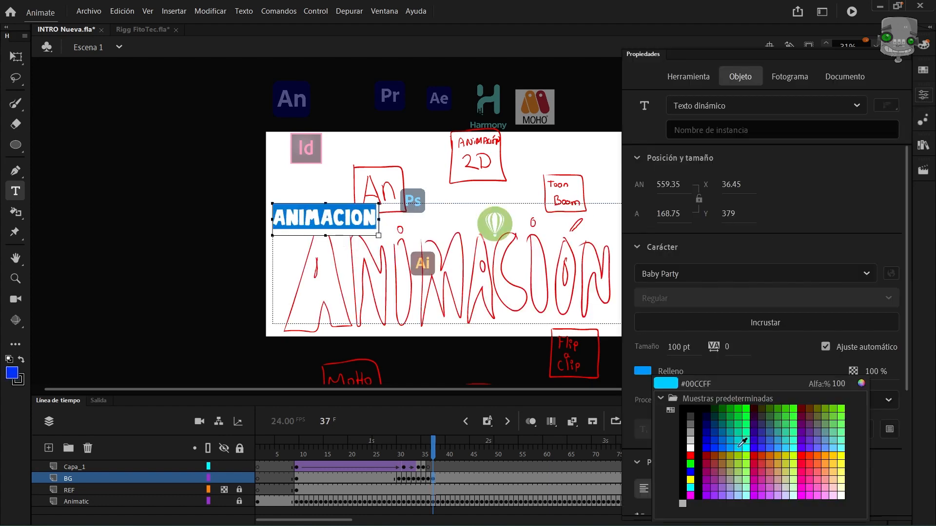
{"action": "left_click", "coordinate": [742, 445]}
Step: Enlarge the ANIMACION text to nearly the stage width over the sketched lettering and centre it horizontally on the stage
{"action": "key", "text": "q"}
{"action": "left_click_drag", "start_coordinate": [325, 219], "coordinate": [458, 292]}
{"action": "left_click_drag", "start_coordinate": [512, 275], "coordinate": [637, 238]}
{"action": "left_click", "coordinate": [900, 63]}
{"action": "left_click", "coordinate": [710, 67]}
Step: Break the ANIMACION text apart into shapes and outline its letters in black with the Ink Bottle tool
{"action": "key", "text": "ctrl+b"}
{"action": "key", "text": "ctrl+b"}
{"action": "key", "text": "s"}
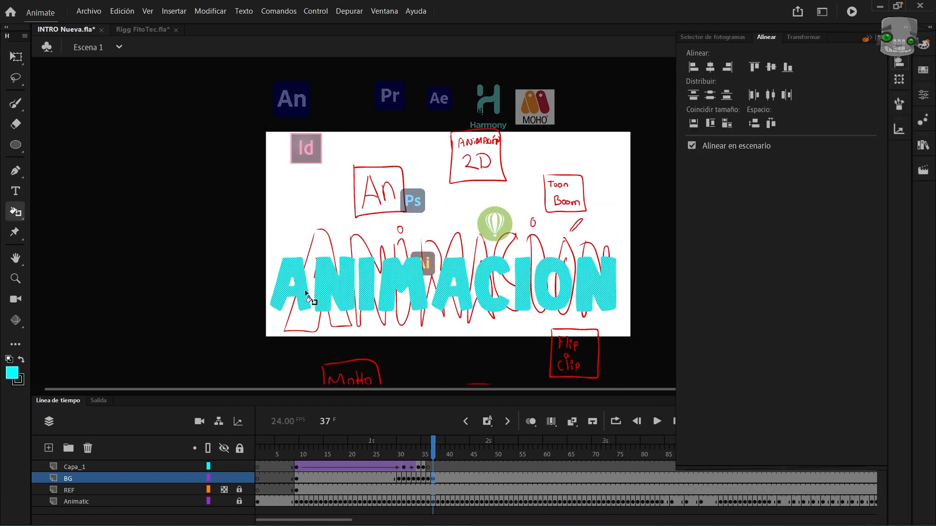
{"action": "left_click", "coordinate": [304, 292]}
{"action": "left_click", "coordinate": [334, 289]}
{"action": "left_click", "coordinate": [366, 288]}
{"action": "left_click", "coordinate": [404, 287]}
{"action": "left_click", "coordinate": [456, 286]}
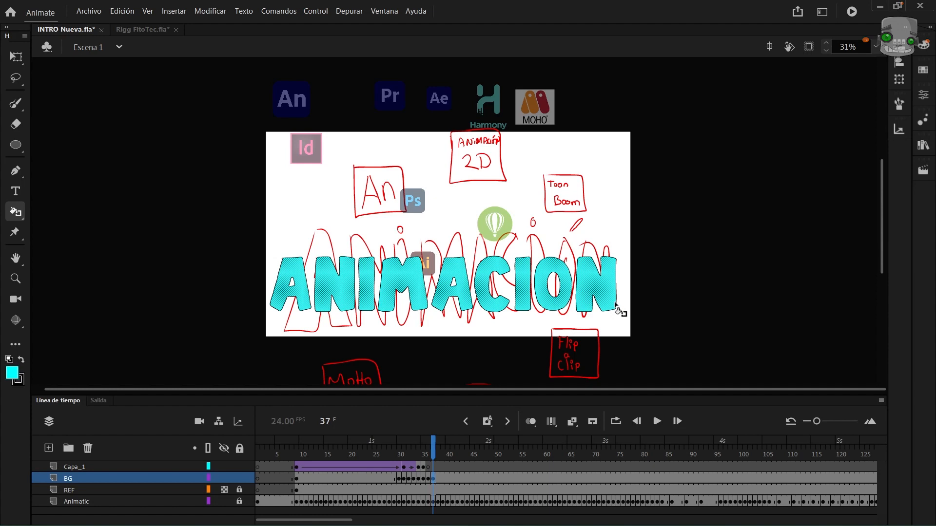
Step: Delete the cyan fills of the ANIMACION letters so only their black outlines remain
{"action": "key", "text": "v"}
{"action": "left_click", "coordinate": [652, 300]}
{"action": "left_click", "coordinate": [609, 295]}
{"action": "key", "text": "Delete"}
{"action": "left_click", "coordinate": [564, 295]}
{"action": "key", "text": "Delete"}
{"action": "left_click", "coordinate": [522, 295]}
{"action": "key", "text": "Delete"}
{"action": "left_click", "coordinate": [304, 289]}
{"action": "key", "text": "Delete"}
Step: Select all the ANIMACION letter outlines and increase their stroke thickness
{"action": "mouse_move", "coordinate": [226, 229]}
{"action": "left_mouse_down"}
{"action": "mouse_move", "coordinate": [326, 278]}
{"action": "mouse_move", "coordinate": [634, 333]}
{"action": "left_mouse_up"}
{"action": "left_click", "coordinate": [923, 95]}
{"action": "left_click_drag", "start_coordinate": [246, 238], "coordinate": [634, 337]}
{"action": "left_click", "coordinate": [923, 96]}
{"action": "left_click", "coordinate": [896, 306]}
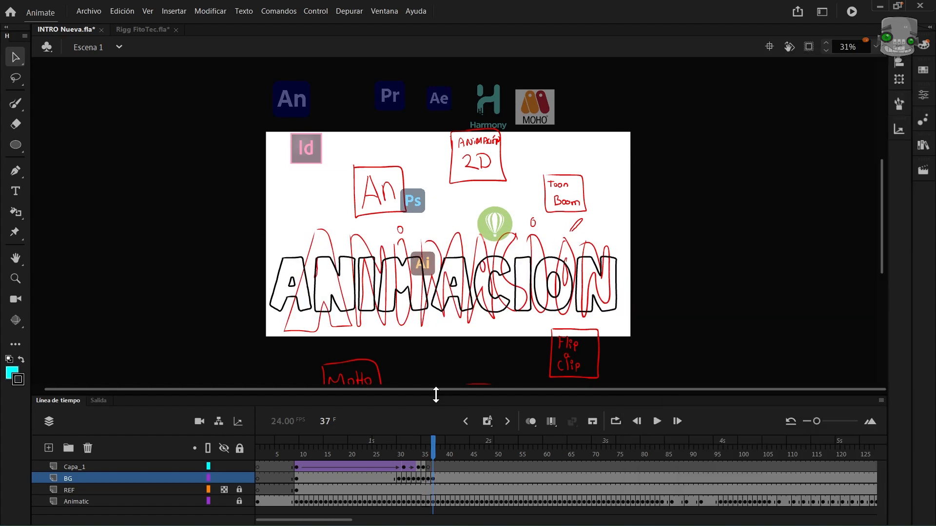
Step: Convert the ANIMACION outlines into a graphic symbol named Anmacion Text
{"action": "key", "text": "F8"}
{"action": "type", "text": "Aniam"}
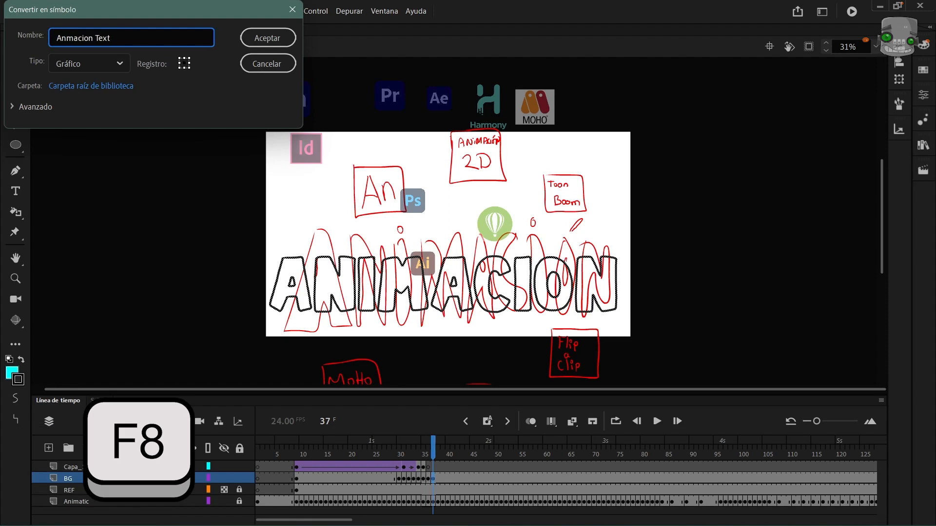
{"action": "key", "text": "Return"}
Step: Unlock the REF layer and select the software logo references to arrange them around the ANIMACION lettering
{"action": "left_click", "coordinate": [239, 491]}
{"action": "left_click_drag", "start_coordinate": [176, 141], "coordinate": [332, 295]}
{"action": "left_click", "coordinate": [325, 252]}
{"action": "left_click", "coordinate": [327, 196]}
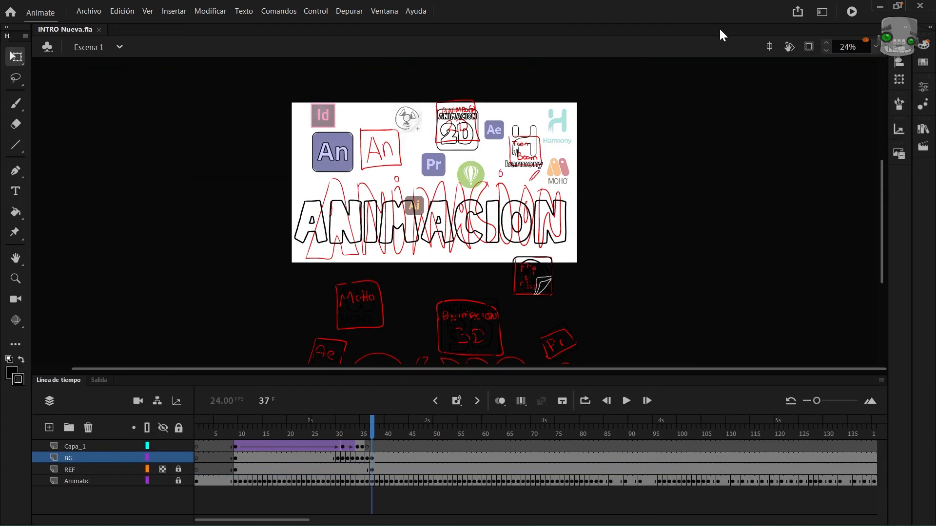
Step: Toggle the REF layer's visibility at frame 37 and import a further logo reference to the stage
{"action": "scroll", "coordinate": [502, 259], "scroll_direction": "down", "scroll_amount": 1}
{"action": "left_click_drag", "start_coordinate": [502, 259], "coordinate": [494, 185]}
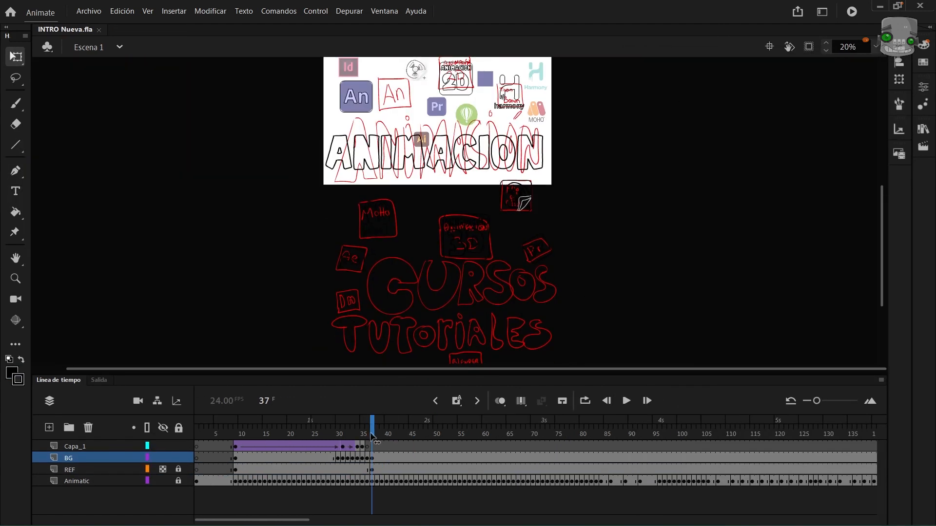
{"action": "mouse_move", "coordinate": [371, 433]}
{"action": "left_mouse_down"}
{"action": "mouse_move", "coordinate": [464, 432]}
{"action": "mouse_move", "coordinate": [374, 431]}
{"action": "left_mouse_up"}
{"action": "left_click", "coordinate": [163, 469]}
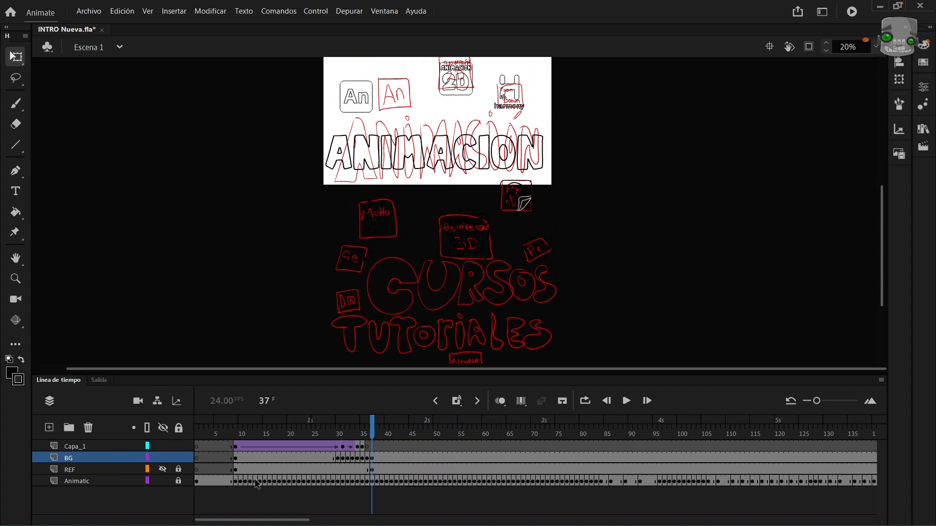
{"action": "key", "text": "ctrl+r"}
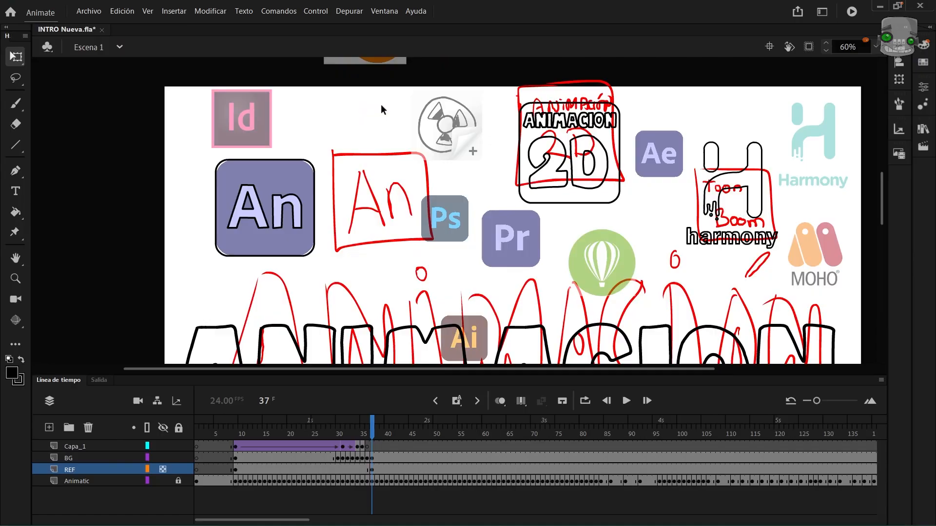
{"action": "scroll", "coordinate": [365, 349], "scroll_direction": "up", "scroll_amount": 3}
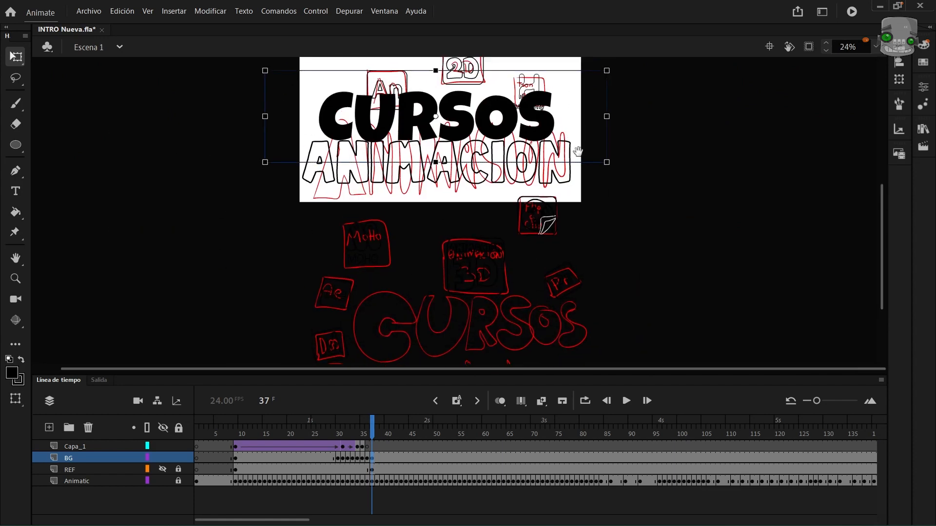
Step: Break the CURSOS text apart into shapes and outline its letters in black with the Ink Bottle tool
{"action": "left_click_drag", "start_coordinate": [578, 151], "coordinate": [586, 237]}
{"action": "scroll", "coordinate": [495, 217], "scroll_direction": "up", "scroll_amount": 7}
{"action": "left_click_drag", "start_coordinate": [458, 217], "coordinate": [458, 199]}
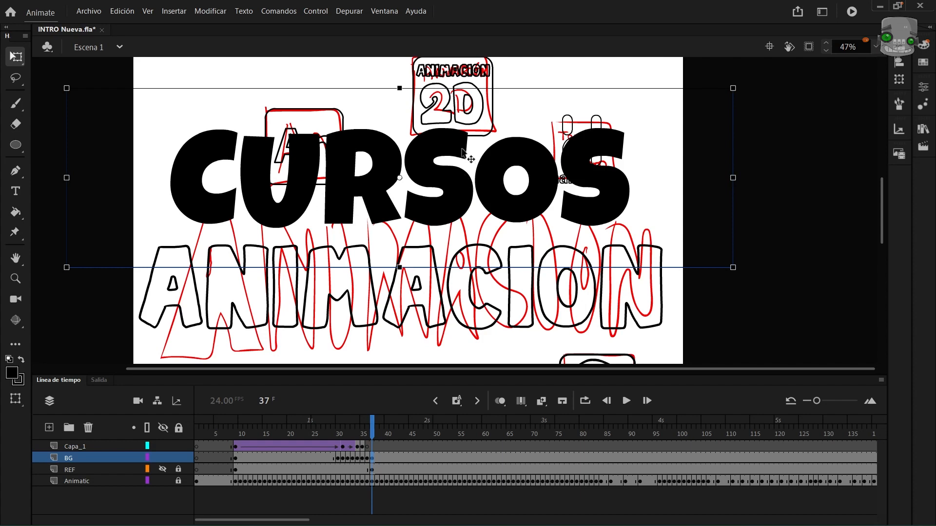
{"action": "key", "text": "ctrl+b"}
{"action": "key", "text": "ctrl+b"}
{"action": "left_click", "coordinate": [231, 169]}
{"action": "key", "text": "s"}
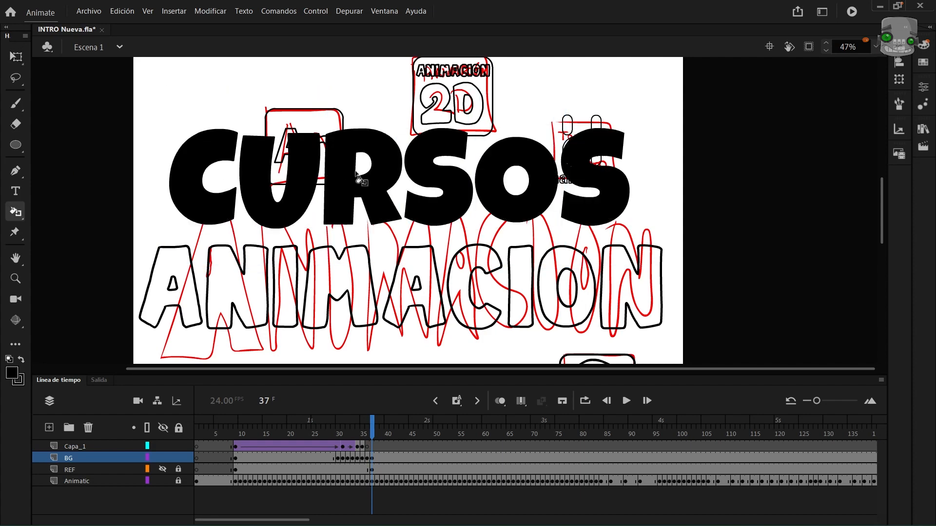
Step: Delete the black fills of the CURSOS letters so only their outlines remain
{"action": "key", "text": "Delete"}
{"action": "left_click", "coordinate": [251, 175]}
{"action": "key", "text": "Delete"}
{"action": "left_click", "coordinate": [340, 180]}
{"action": "key", "text": "Delete"}
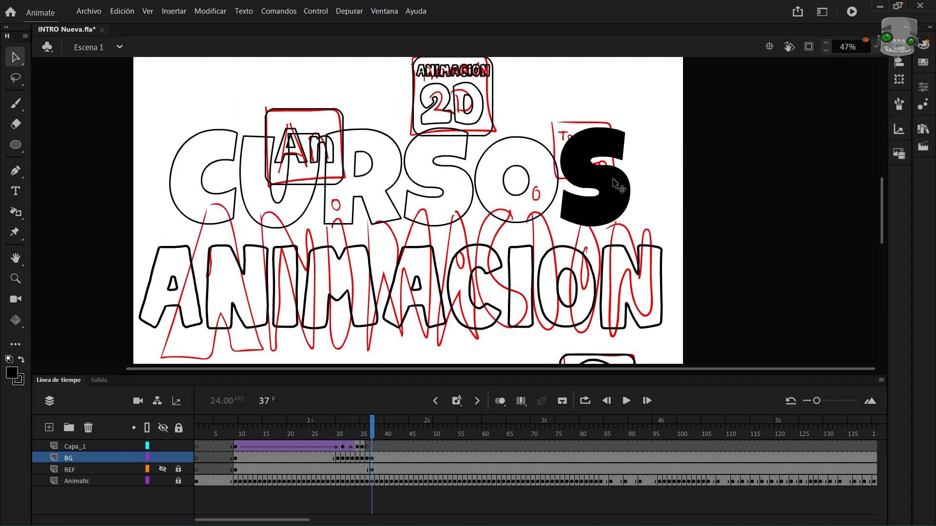
{"action": "left_click", "coordinate": [616, 184]}
{"action": "key", "text": "Delete"}
Step: Set the CURSOS outlines' stroke size to 10 and convert them into a graphic symbol named Cursos
{"action": "left_click_drag", "start_coordinate": [650, 199], "coordinate": [210, 226]}
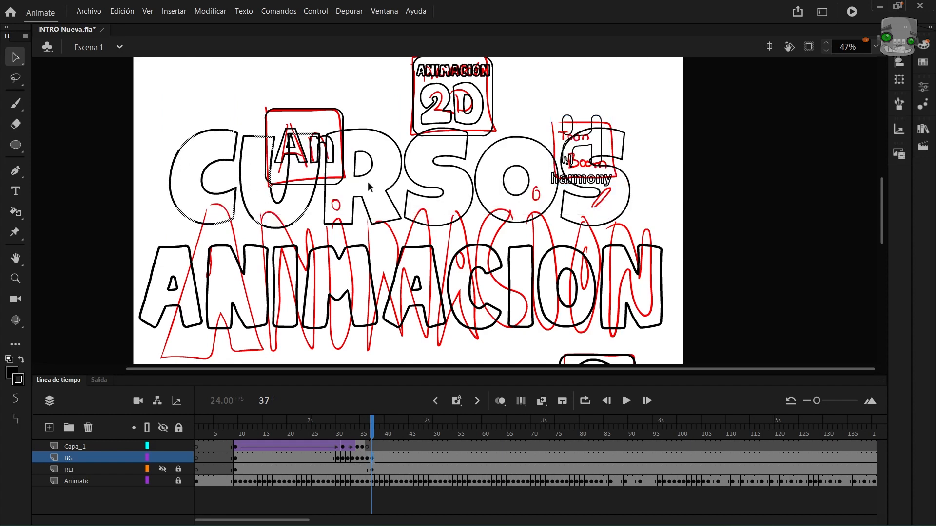
{"action": "key", "text": "ctrl+F3"}
{"action": "key", "text": "F8"}
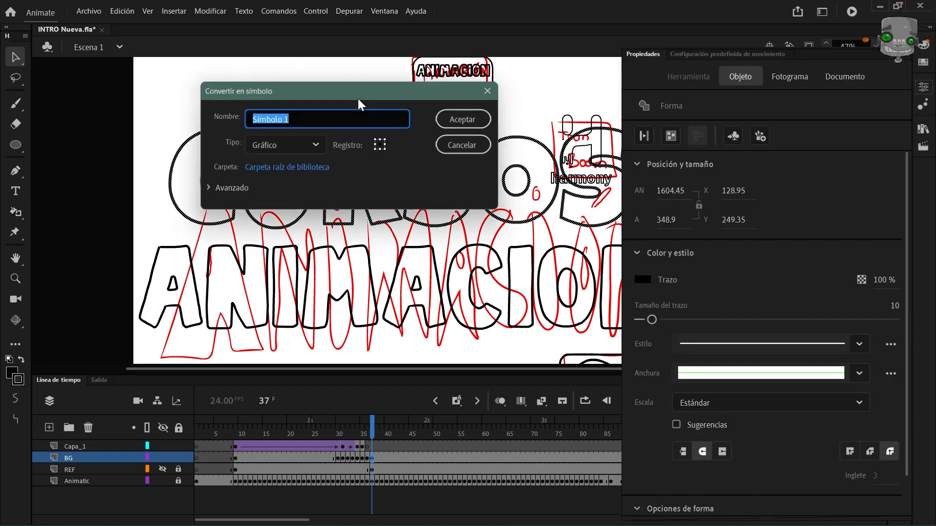
{"action": "type", "text": "Cursos"}
{"action": "key", "text": "Return"}
Step: Move the Cursos symbol below the stage onto the sketched CURSOS lettering
{"action": "scroll", "coordinate": [493, 164], "scroll_direction": "down", "scroll_amount": 3}
{"action": "left_click_drag", "start_coordinate": [498, 164], "coordinate": [493, 130]}
{"action": "scroll", "coordinate": [493, 130], "scroll_direction": "down", "scroll_amount": 5}
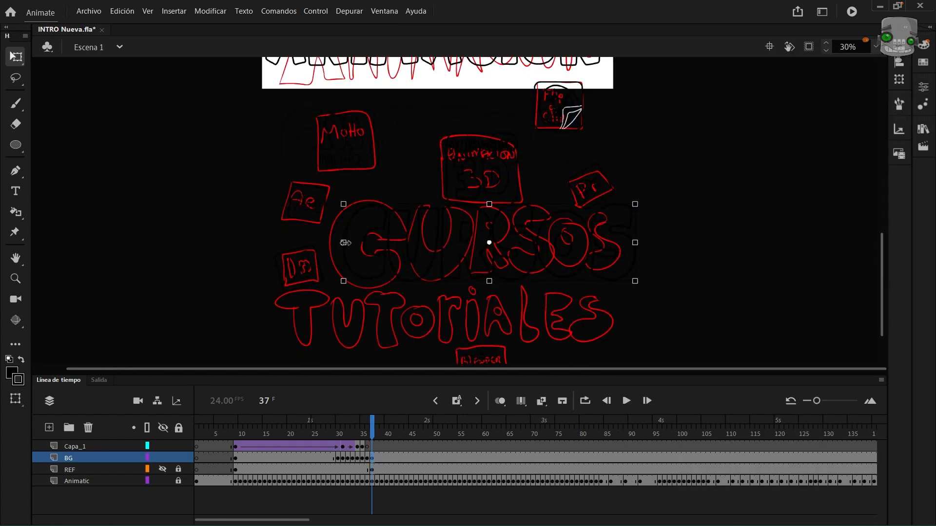
{"action": "left_click_drag", "start_coordinate": [469, 101], "coordinate": [478, 287]}
Step: Add the text TUTORIALES on the stage above the ANIMACION lettering
{"action": "scroll", "coordinate": [448, 174], "scroll_direction": "up", "scroll_amount": 2}
{"action": "key", "text": "t"}
{"action": "left_click", "coordinate": [414, 159]}
{"action": "type", "text": "TUTORIALES"}
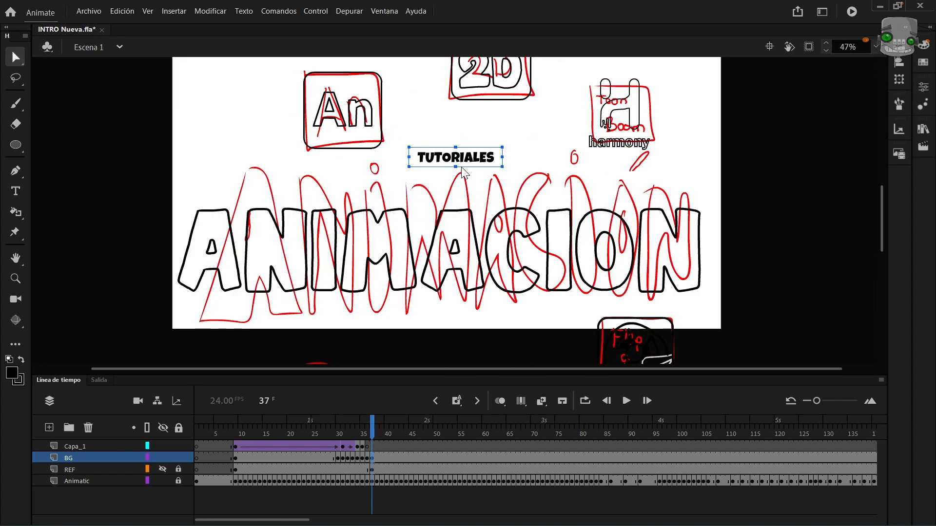
Step: Enlarge the TUTORIALES text to match the width of its sketched lettering, checking it over the sketch and returning it to the stage
{"action": "left_click_drag", "start_coordinate": [505, 170], "coordinate": [685, 207]}
{"action": "scroll", "coordinate": [476, 75], "scroll_direction": "down", "scroll_amount": 4}
{"action": "left_click_drag", "start_coordinate": [497, 111], "coordinate": [490, 112]}
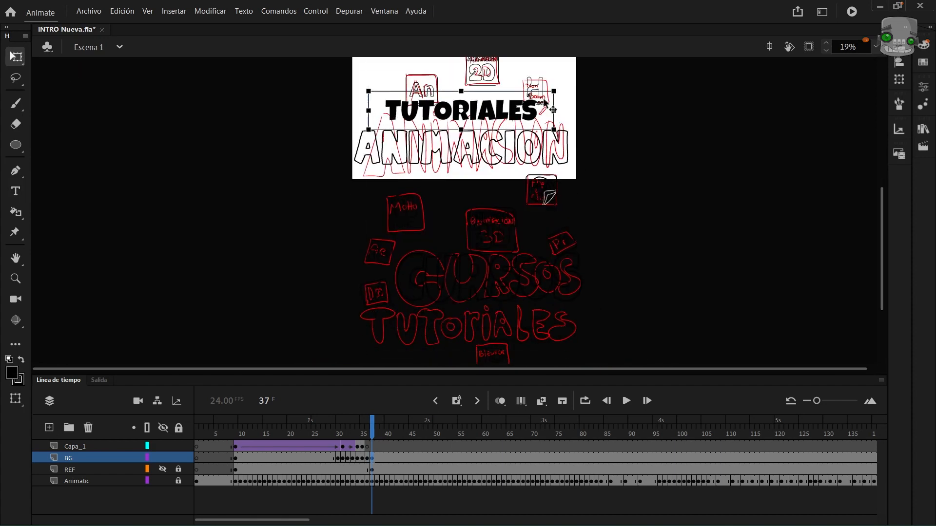
{"action": "left_click_drag", "start_coordinate": [554, 132], "coordinate": [572, 136]}
{"action": "left_click_drag", "start_coordinate": [502, 116], "coordinate": [514, 329]}
{"action": "left_click_drag", "start_coordinate": [585, 348], "coordinate": [598, 352]}
{"action": "mouse_move", "coordinate": [512, 326]}
{"action": "left_mouse_down"}
{"action": "mouse_move", "coordinate": [509, 128]}
{"action": "mouse_move", "coordinate": [494, 103]}
{"action": "left_mouse_up"}
Step: Break the TUTORIALES text apart into shapes and outline its letters with the Ink Bottle tool
{"action": "scroll", "coordinate": [501, 80], "scroll_direction": "up", "scroll_amount": 4}
{"action": "key", "text": "ctrl+b"}
{"action": "key", "text": "ctrl+b"}
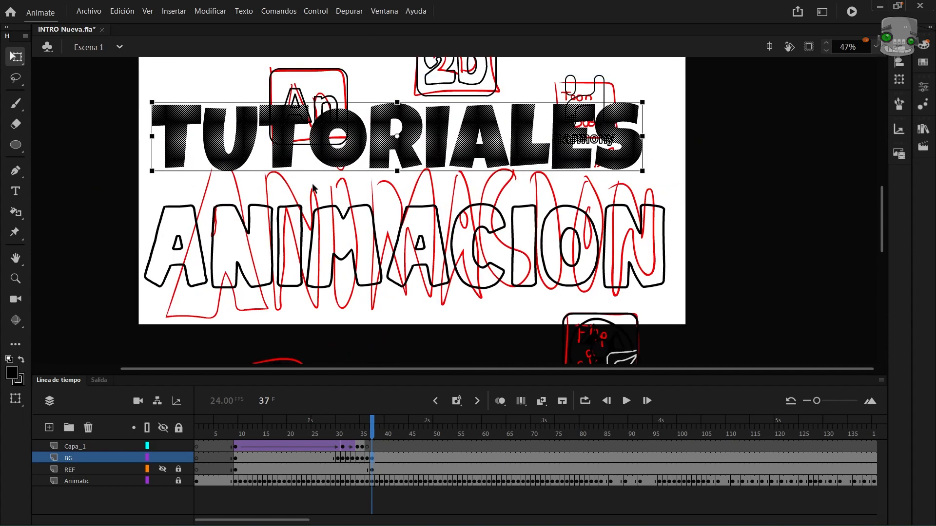
{"action": "left_click", "coordinate": [310, 178]}
{"action": "key", "text": "s"}
{"action": "left_click_drag", "start_coordinate": [182, 141], "coordinate": [280, 148]}
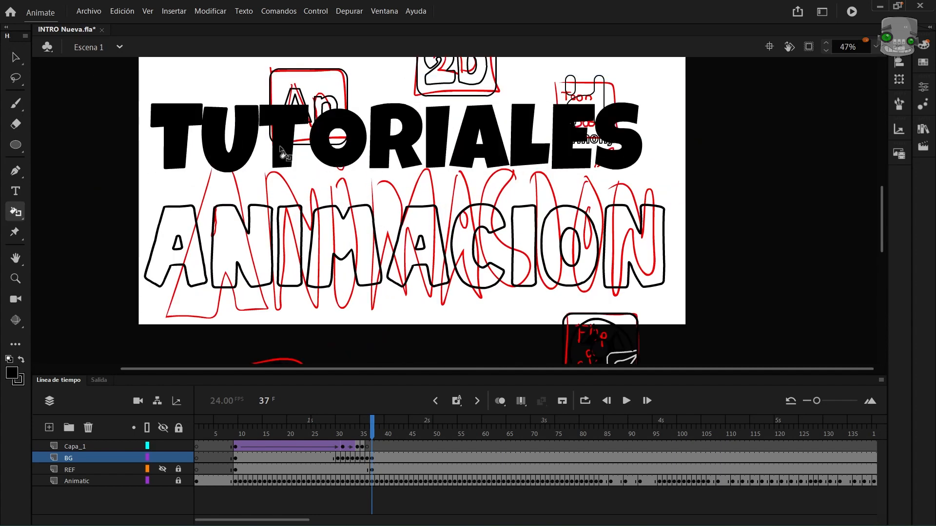
Step: Delete the black fills of the TUTORIALES letters, starting from the final S
{"action": "key", "text": "v"}
{"action": "left_click", "coordinate": [632, 150]}
{"action": "key", "text": "Delete"}
{"action": "left_click", "coordinate": [575, 159]}
{"action": "key", "text": "Delete"}
{"action": "left_click", "coordinate": [525, 157]}
{"action": "key", "text": "Delete"}
{"action": "left_click", "coordinate": [495, 157]}
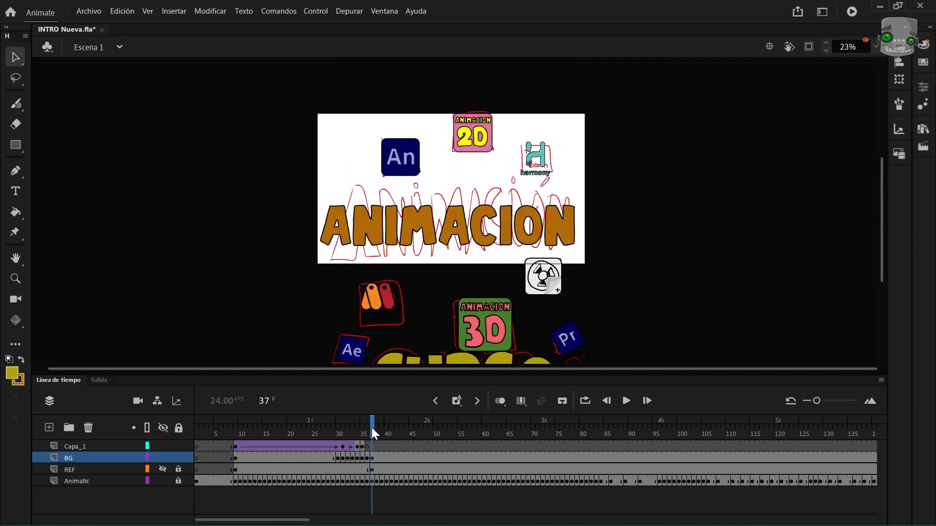
Step: Check the Animatic sketch up to frame 45 and create a new graphic symbol named FitoTec cayendo 3-4
{"action": "mouse_move", "coordinate": [373, 433]}
{"action": "left_mouse_down"}
{"action": "mouse_move", "coordinate": [357, 434]}
{"action": "mouse_move", "coordinate": [428, 441]}
{"action": "mouse_move", "coordinate": [411, 444]}
{"action": "left_mouse_up"}
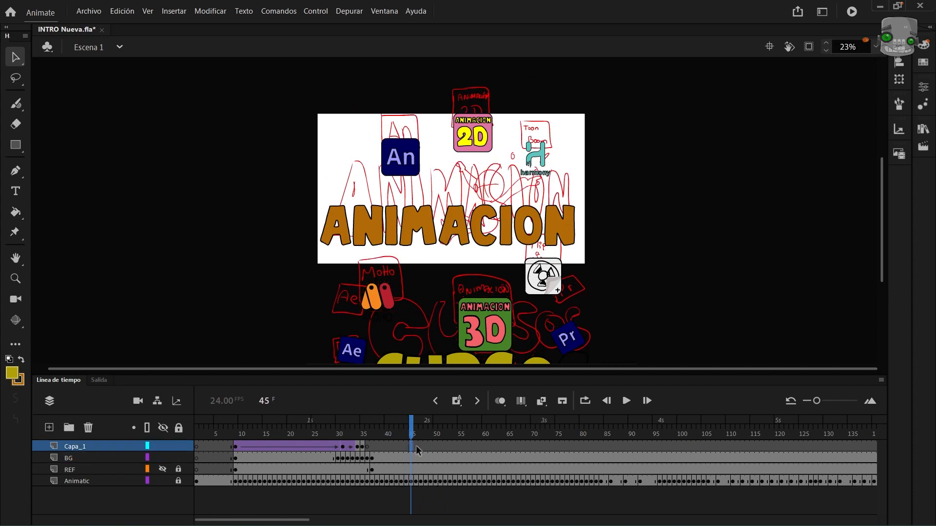
{"action": "key", "text": "ctrl+equal"}
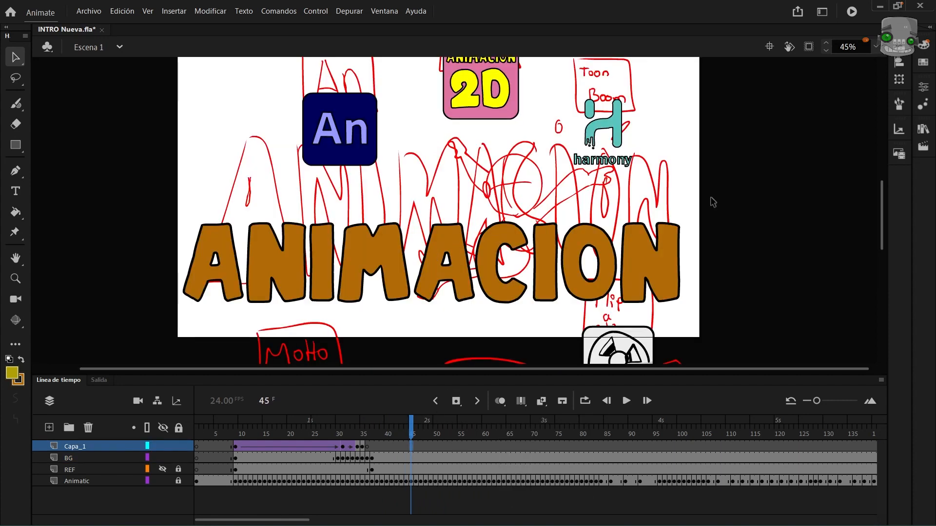
{"action": "left_click", "coordinate": [112, 482]}
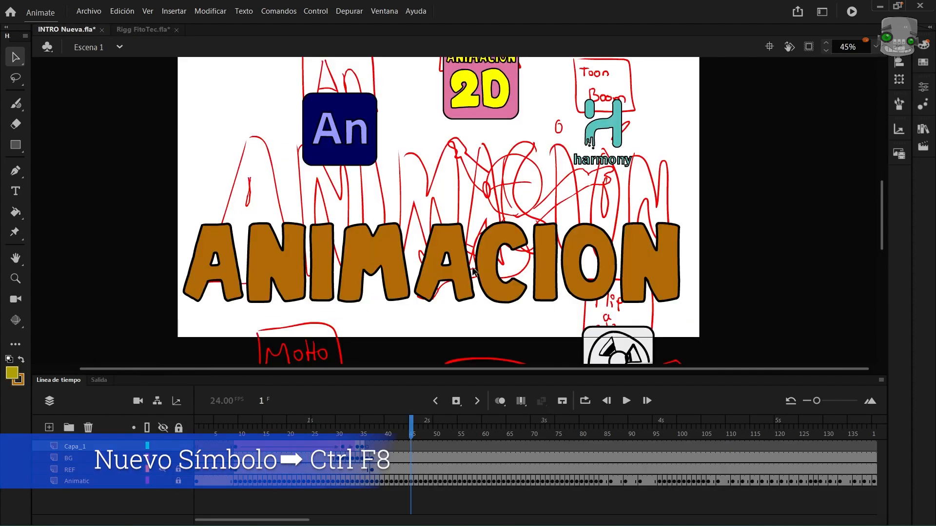
{"action": "key", "text": "ctrl+F8"}
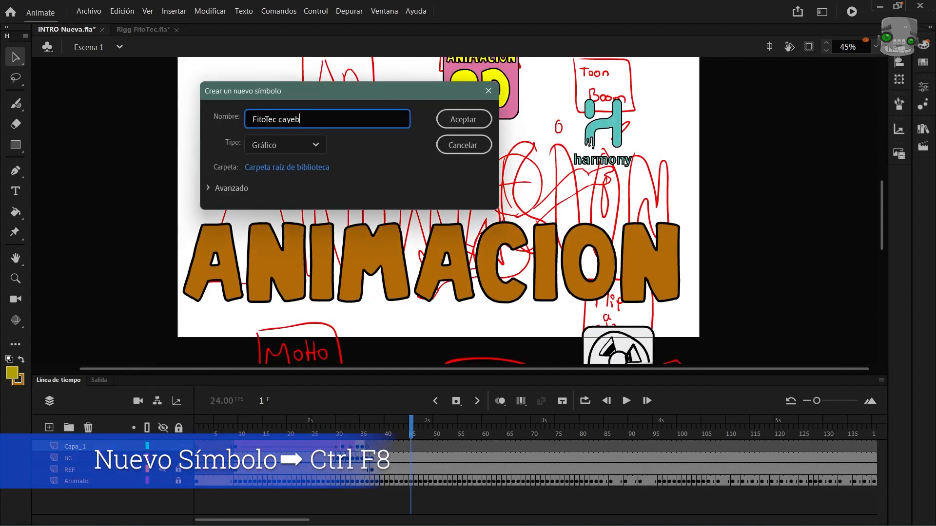
{"action": "key", "text": "Return"}
Step: Paste the FitoTec_Tres_Cuartos layers into the new symbol without replacing existing library elements, and move the robot near the registration point
{"action": "right_click", "coordinate": [92, 444]}
{"action": "left_click", "coordinate": [134, 231]}
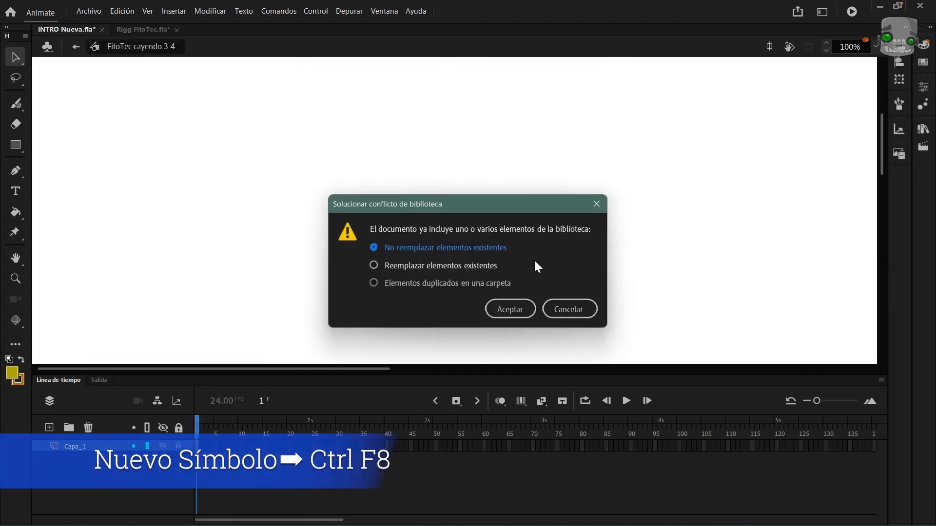
{"action": "left_click", "coordinate": [527, 314]}
{"action": "scroll", "coordinate": [537, 292], "scroll_direction": "down", "scroll_amount": 7}
{"action": "left_click_drag", "start_coordinate": [754, 303], "coordinate": [729, 253]}
{"action": "left_click_drag", "start_coordinate": [683, 155], "coordinate": [799, 341]}
{"action": "left_click_drag", "start_coordinate": [738, 278], "coordinate": [330, 204]}
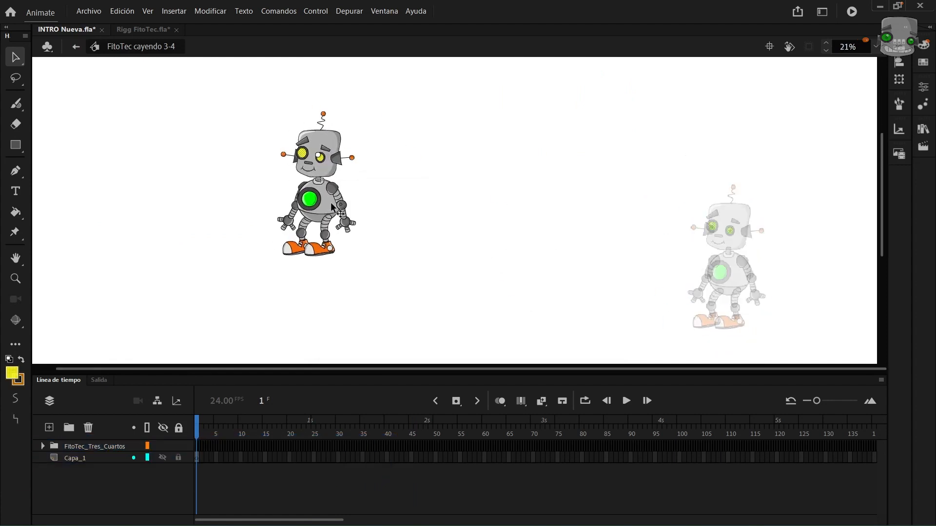
Step: Add keyframes around frame 22 on the Antena_copia layer and the robot's lower body-part layers
{"action": "left_click", "coordinate": [181, 472]}
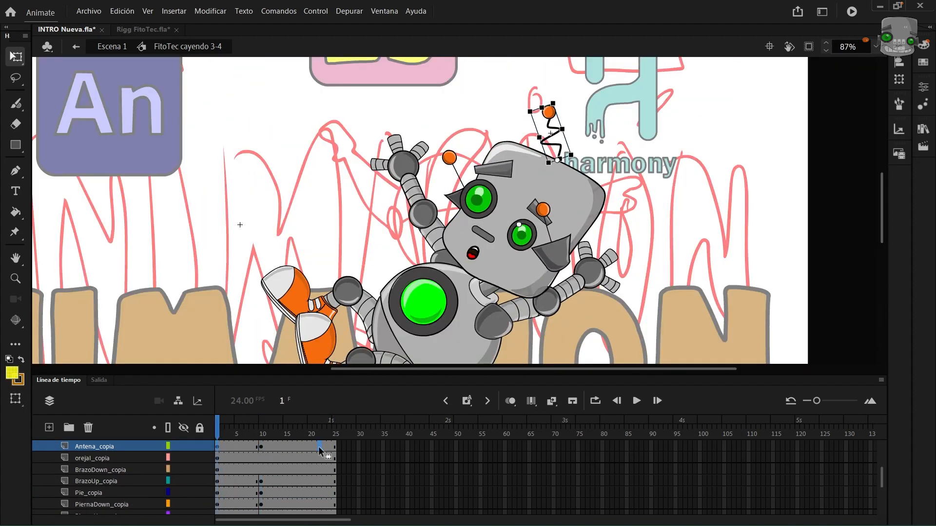
{"action": "key", "text": "F6"}
{"action": "scroll", "coordinate": [312, 473], "scroll_direction": "down", "scroll_amount": 5}
{"action": "left_click", "coordinate": [319, 504]}
{"action": "left_click", "coordinate": [295, 505]}
{"action": "scroll", "coordinate": [266, 502], "scroll_direction": "up", "scroll_amount": 8}
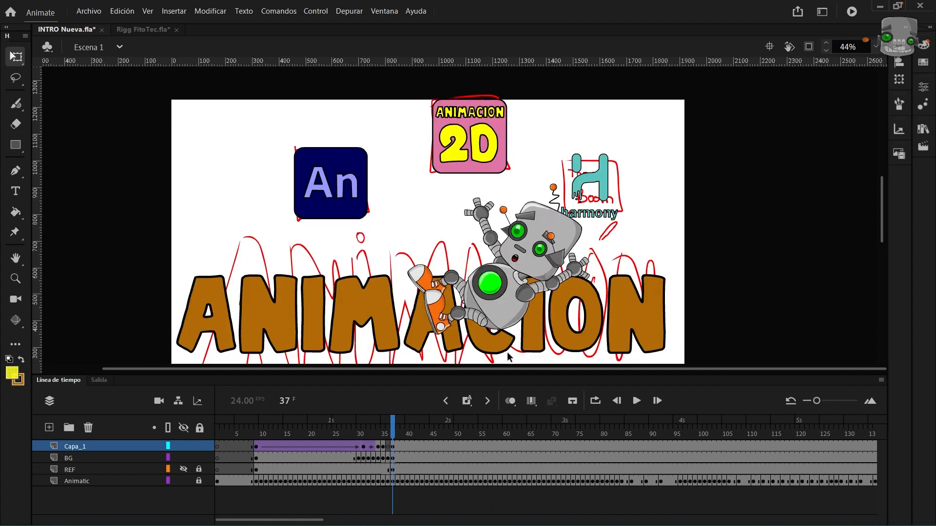
Step: Add a Capa_1 keyframe at frame 45 and move the robot down to follow the sketched fall
{"action": "scroll", "coordinate": [539, 236], "scroll_direction": "down", "scroll_amount": 3}
{"action": "left_click_drag", "start_coordinate": [393, 433], "coordinate": [432, 433]}
{"action": "key", "text": "F6"}
{"action": "left_click_drag", "start_coordinate": [512, 112], "coordinate": [534, 239]}
{"action": "left_click_drag", "start_coordinate": [432, 434], "coordinate": [485, 430]}
Step: Apply an easing preset to the Capa_1 tween between frames 37 and 45, and clip the content outside the stage
{"action": "left_click", "coordinate": [416, 447]}
{"action": "left_click", "coordinate": [923, 87]}
{"action": "left_click", "coordinate": [832, 273]}
{"action": "left_click", "coordinate": [510, 341]}
{"action": "double_click", "coordinate": [601, 301]}
{"action": "left_click", "coordinate": [809, 47]}
Step: Add Capa_1 keyframes at frames 48 and 61, raise the robot slightly at frame 61, and tween between them
{"action": "left_click_drag", "start_coordinate": [417, 429], "coordinate": [446, 431]}
{"action": "key", "text": "Return"}
{"action": "key", "text": "F6"}
{"action": "left_click_drag", "start_coordinate": [446, 431], "coordinate": [509, 432]}
{"action": "key", "text": "F6"}
{"action": "left_click_drag", "start_coordinate": [512, 266], "coordinate": [512, 234]}
{"action": "right_click", "coordinate": [475, 447]}
Step: Add a Capa_1 keyframe at frame 72, lower the robot slightly there, and tween from frame 61
{"action": "left_click_drag", "start_coordinate": [507, 433], "coordinate": [565, 420]}
{"action": "key", "text": "Return"}
{"action": "key", "text": "F6"}
{"action": "left_click_drag", "start_coordinate": [514, 238], "coordinate": [520, 269]}
{"action": "right_click", "coordinate": [536, 446]}
Step: Play the robot's fall with the BG layer hidden and scrub through the timeline against the Animatic sketch
{"action": "left_click", "coordinate": [437, 432]}
{"action": "key", "text": "Return"}
{"action": "left_click", "coordinate": [184, 458]}
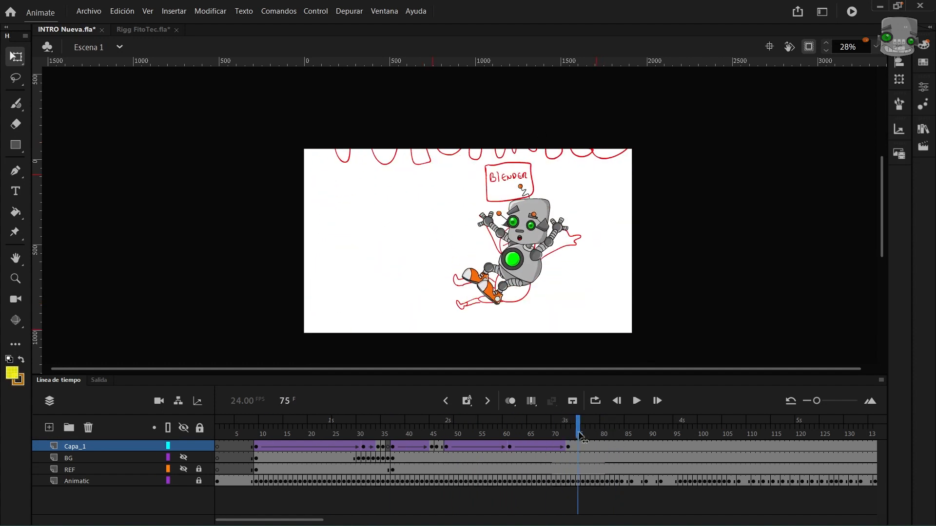
{"action": "left_click", "coordinate": [623, 429]}
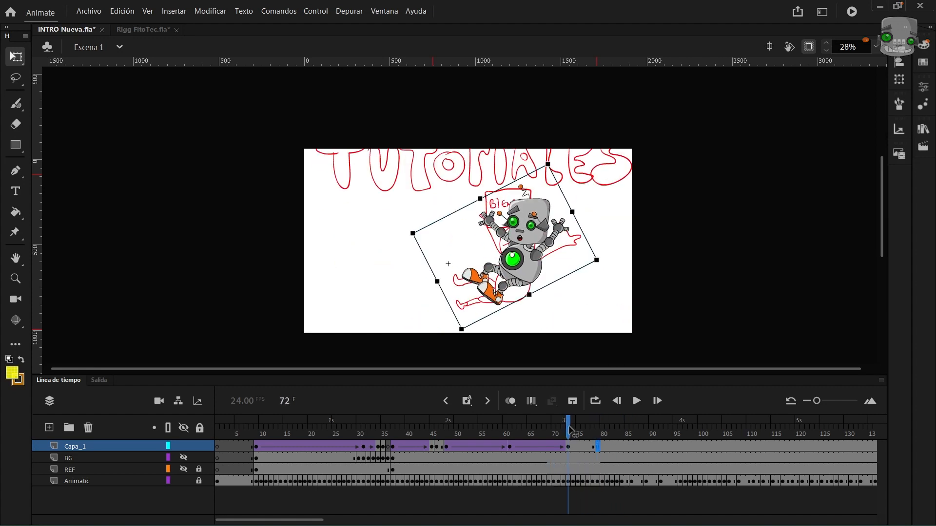
{"action": "left_click_drag", "start_coordinate": [571, 430], "coordinate": [637, 424]}
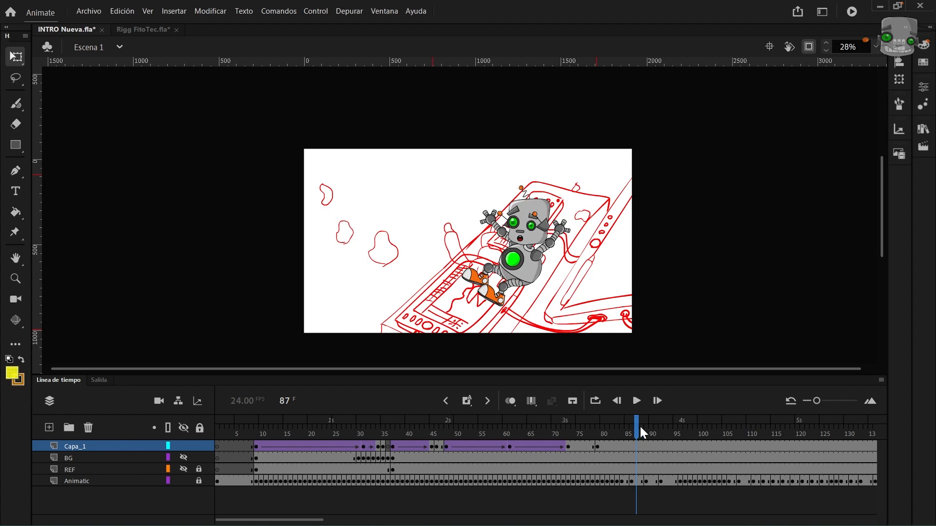
{"action": "left_click_drag", "start_coordinate": [640, 425], "coordinate": [387, 433]}
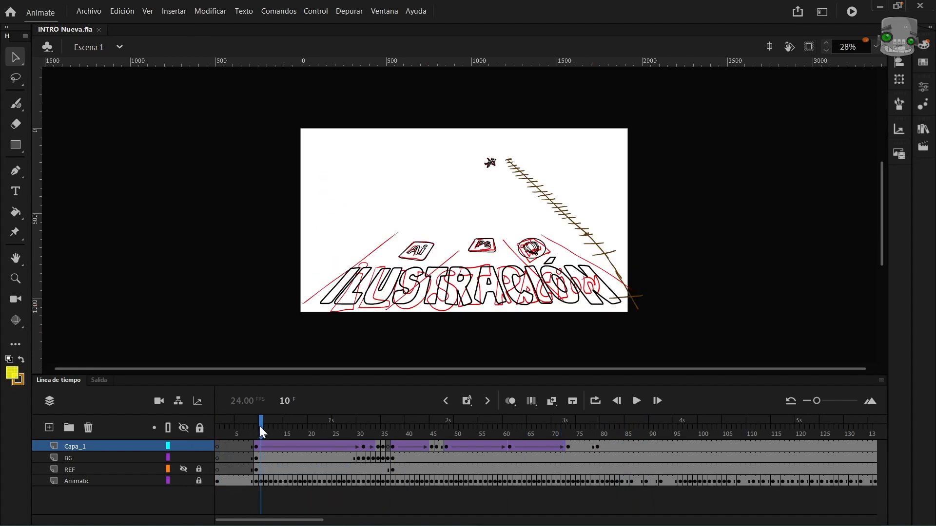
Step: Enable the scene camera and add Camera keyframes at frames 37 and 80
{"action": "left_click_drag", "start_coordinate": [261, 434], "coordinate": [252, 429]}
{"action": "left_click_drag", "start_coordinate": [327, 435], "coordinate": [390, 424]}
{"action": "key", "text": "c"}
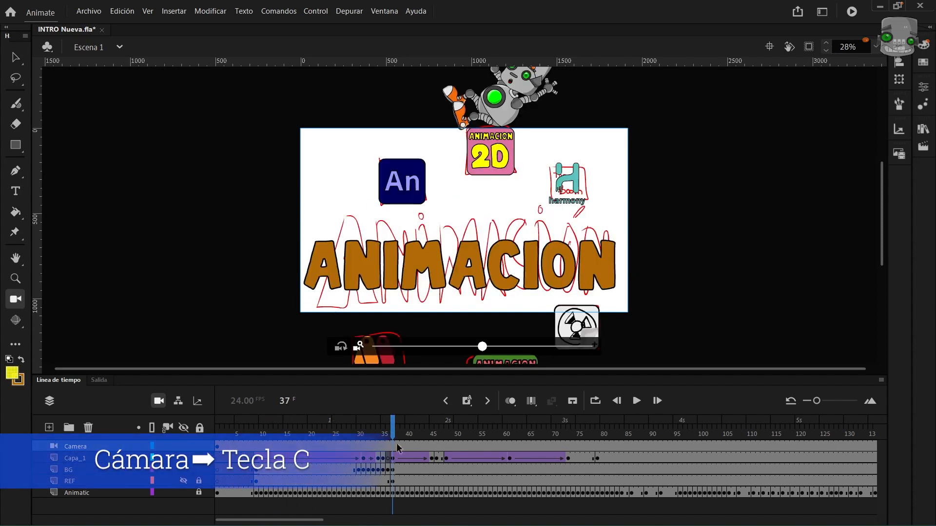
{"action": "scroll", "coordinate": [429, 477], "scroll_direction": "right", "scroll_amount": 3}
{"action": "left_click_drag", "start_coordinate": [267, 429], "coordinate": [476, 442]}
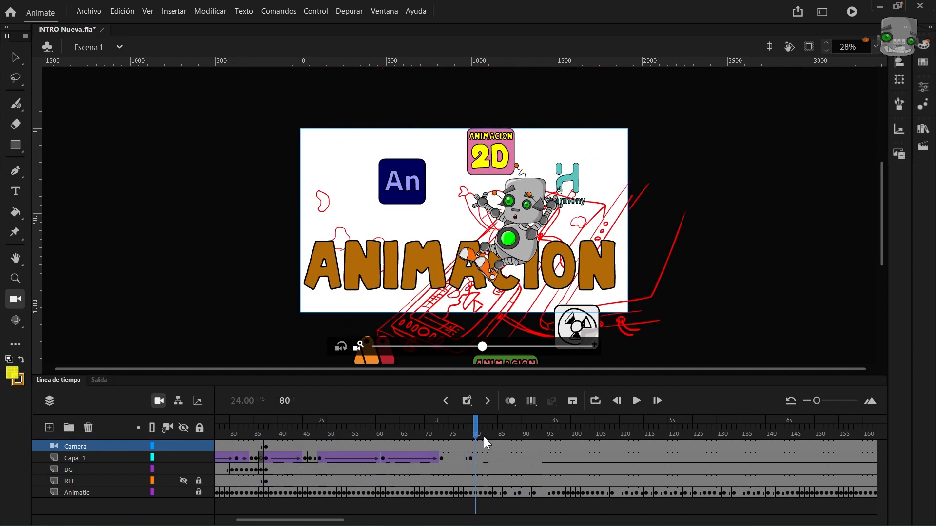
{"action": "key", "text": "v"}
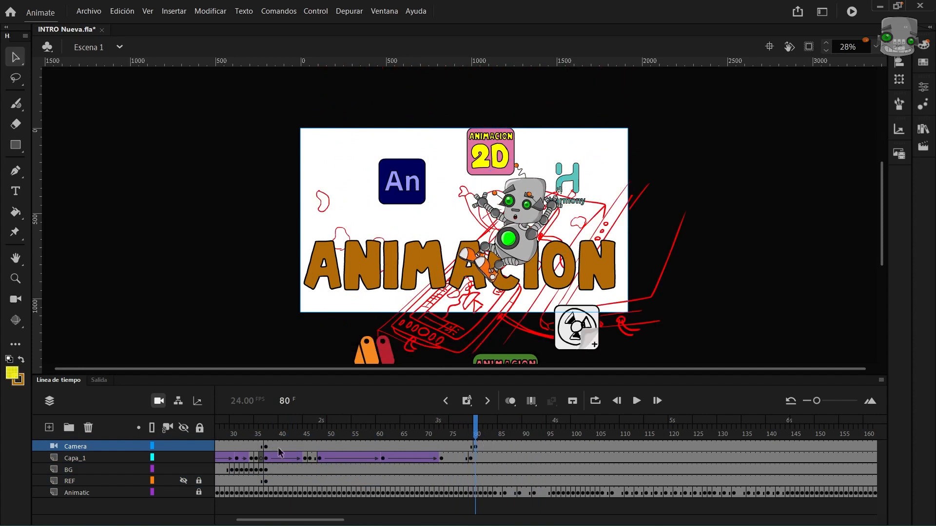
Step: Create a motion tween on the Camera layer from frame 37 and move the camera down past the TUTORIALES lettering at frame 79
{"action": "left_click", "coordinate": [267, 447]}
{"action": "right_click", "coordinate": [267, 447]}
{"action": "left_click", "coordinate": [477, 447]}
{"action": "right_click", "coordinate": [266, 447]}
{"action": "left_click", "coordinate": [358, 116]}
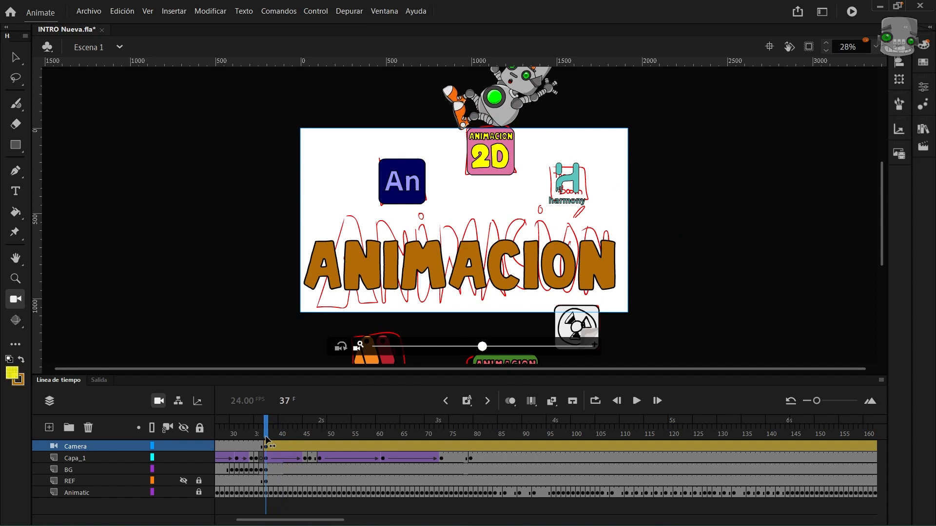
{"action": "left_click_drag", "start_coordinate": [266, 446], "coordinate": [479, 472]}
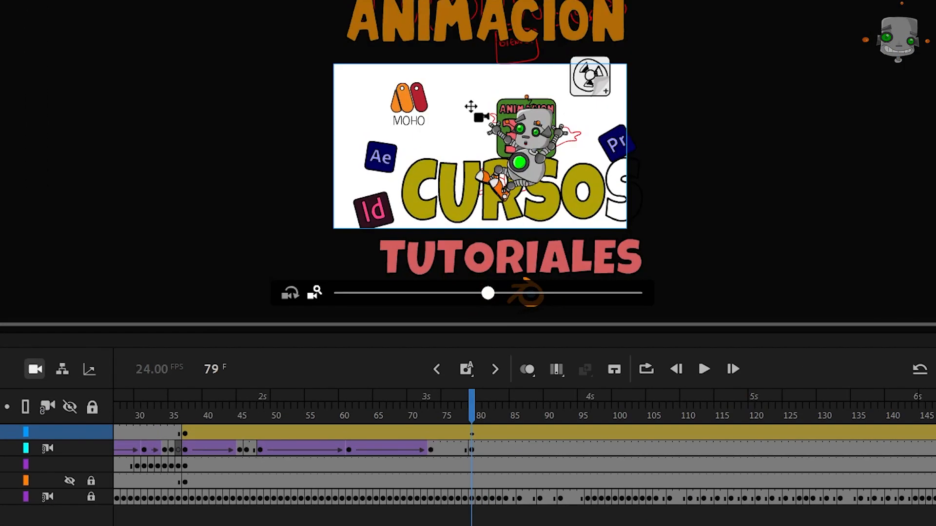
{"action": "left_click", "coordinate": [590, 347]}
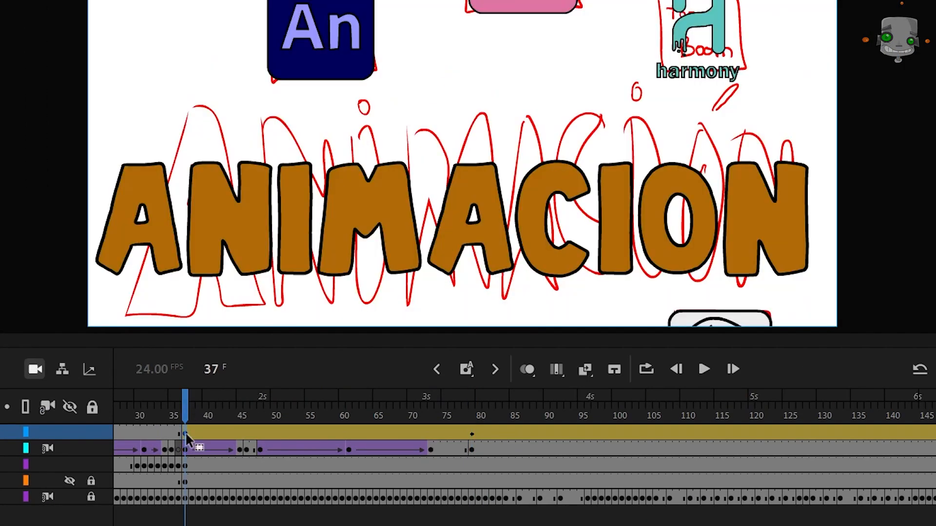
Step: Apply the Simple (media) easing to the Camera tween that starts at frame 37
{"action": "double_click", "coordinate": [186, 434]}
{"action": "left_click", "coordinate": [278, 508]}
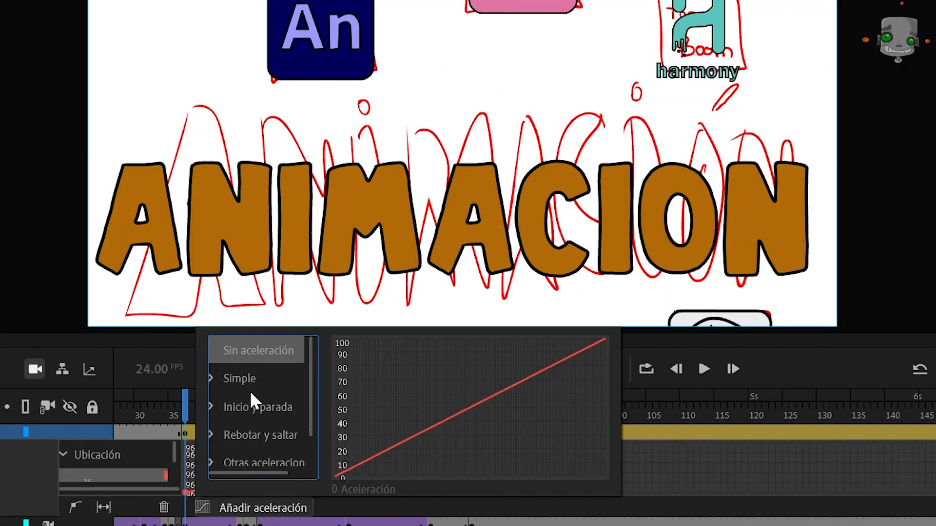
{"action": "left_click", "coordinate": [214, 379]}
{"action": "scroll", "coordinate": [307, 379], "scroll_direction": "down", "scroll_amount": 1}
{"action": "left_click", "coordinate": [251, 407]}
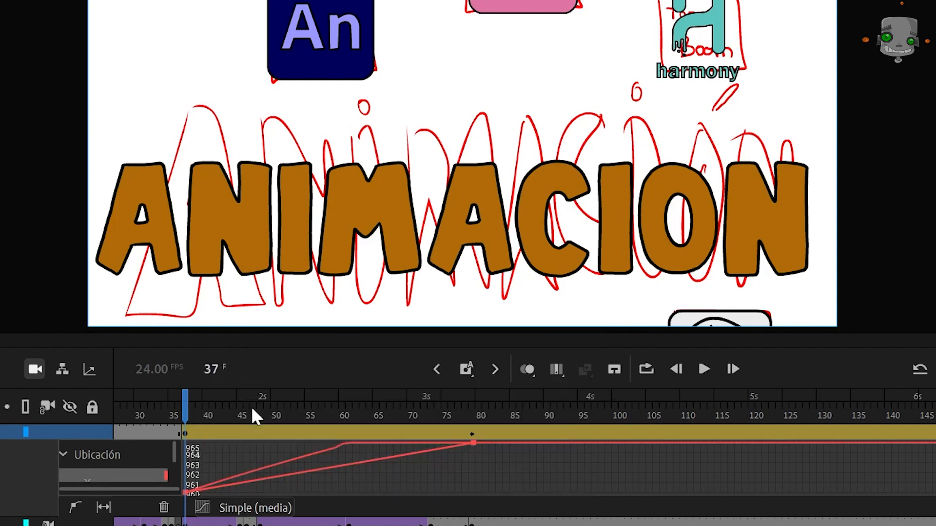
Step: Play the camera move from frame 37 to review the robot falling past the lettering and logos
{"action": "key", "text": "Return"}
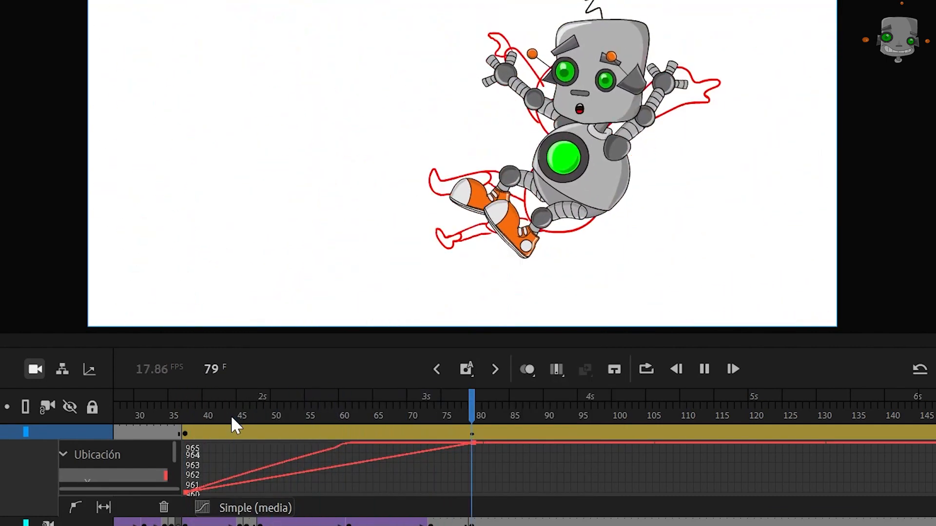
{"action": "left_click", "coordinate": [185, 432]}
{"action": "key", "text": "Return"}
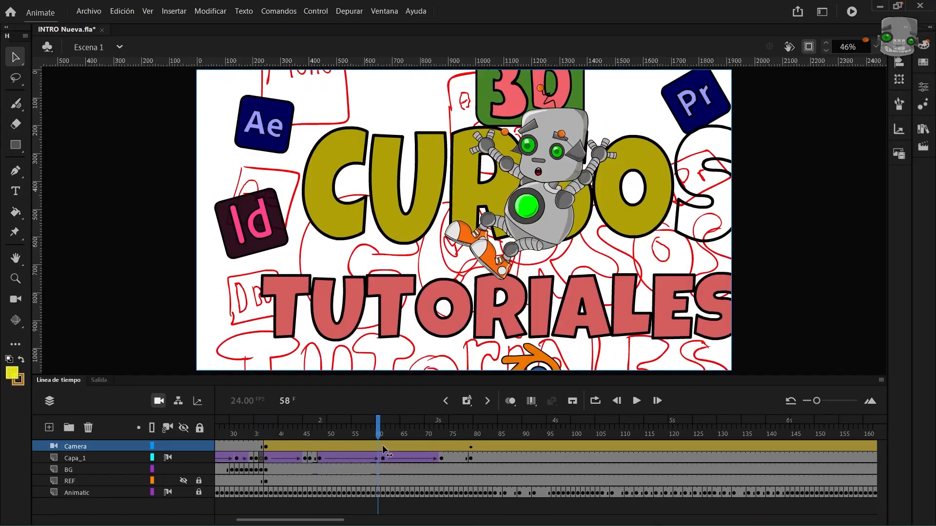
{"action": "key", "text": "Return"}
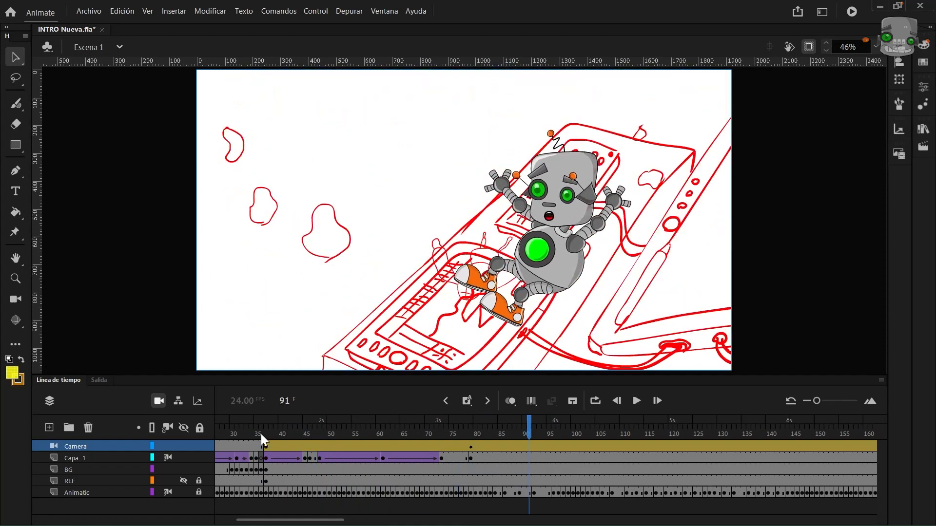
{"action": "left_click", "coordinate": [265, 434]}
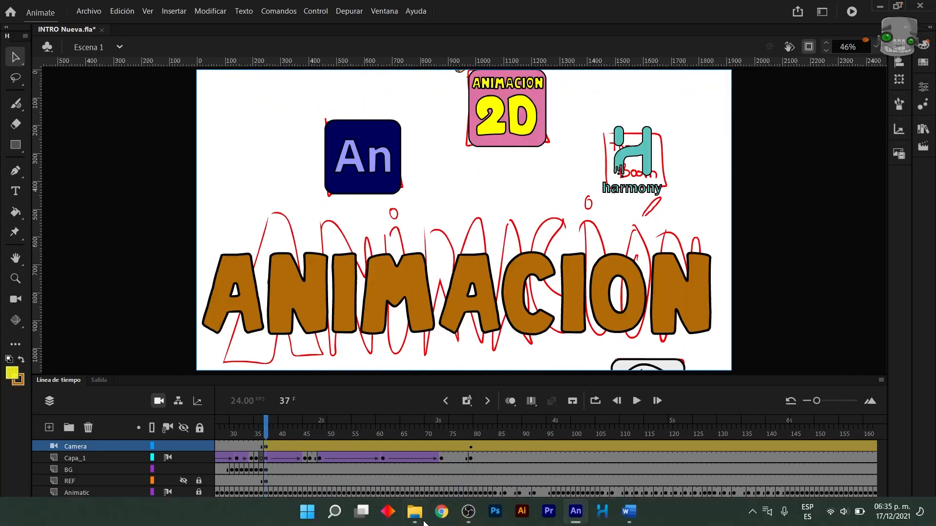
Step: Add BG keyframes at frames 39, 46, 52, 55 and 69, tilting and shifting the software logos as the robot passes
{"action": "mouse_move", "coordinate": [266, 434]}
{"action": "left_mouse_down"}
{"action": "mouse_move", "coordinate": [326, 433]}
{"action": "mouse_move", "coordinate": [276, 435]}
{"action": "left_mouse_up"}
{"action": "key", "text": "q"}
{"action": "left_click", "coordinate": [375, 142]}
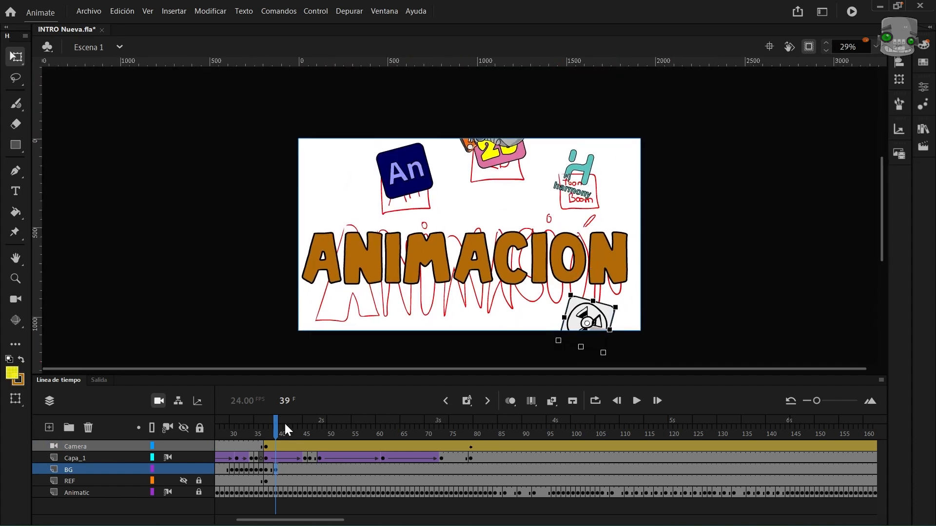
{"action": "left_click_drag", "start_coordinate": [285, 426], "coordinate": [310, 426]}
{"action": "left_click_drag", "start_coordinate": [422, 425], "coordinate": [475, 425]}
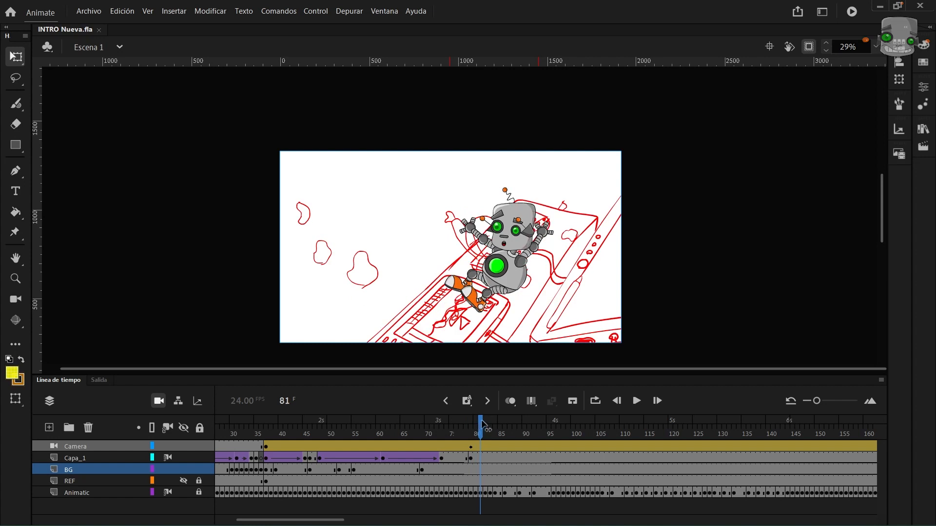
Step: Blank out BG and Capa_1 at frame 79 and bring in the FitoTec_Tres_Cuartos rig with keyframes there
{"action": "mouse_move", "coordinate": [482, 425]}
{"action": "left_mouse_down"}
{"action": "mouse_move", "coordinate": [491, 425]}
{"action": "mouse_move", "coordinate": [468, 423]}
{"action": "mouse_move", "coordinate": [540, 423]}
{"action": "mouse_move", "coordinate": [471, 423]}
{"action": "left_mouse_up"}
{"action": "left_click", "coordinate": [471, 471]}
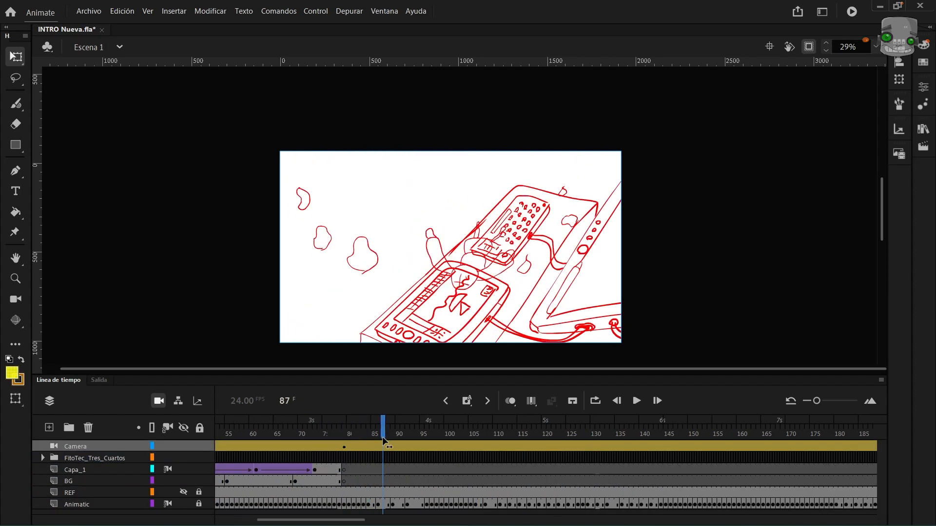
{"action": "left_click_drag", "start_coordinate": [382, 437], "coordinate": [379, 437]}
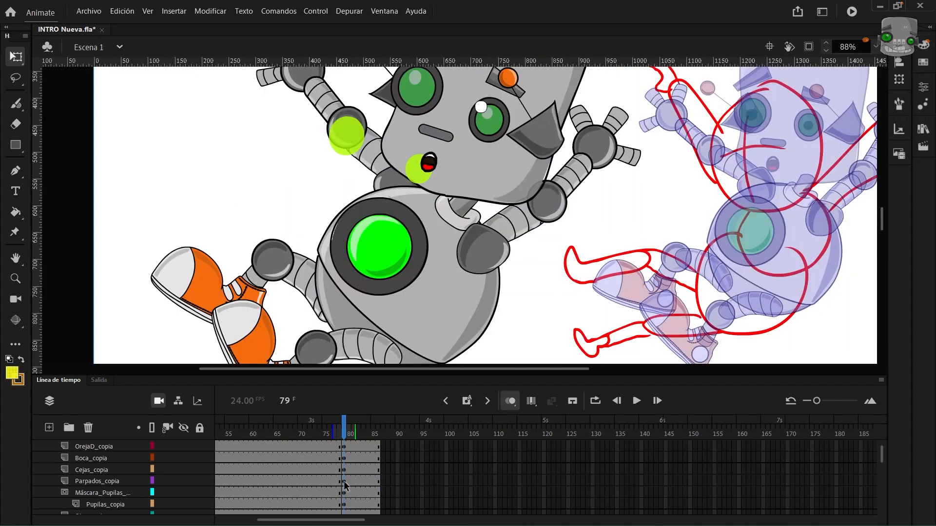
{"action": "left_click", "coordinate": [429, 100]}
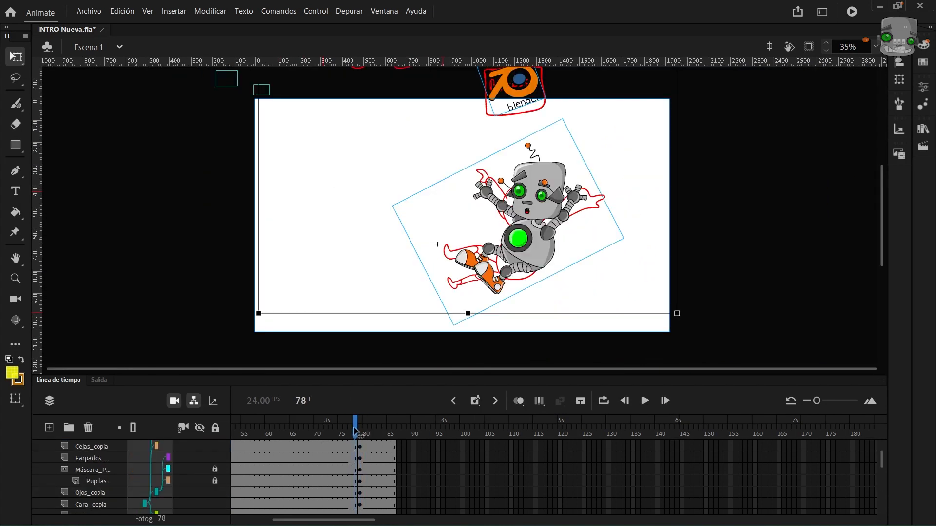
{"action": "left_click", "coordinate": [359, 431]}
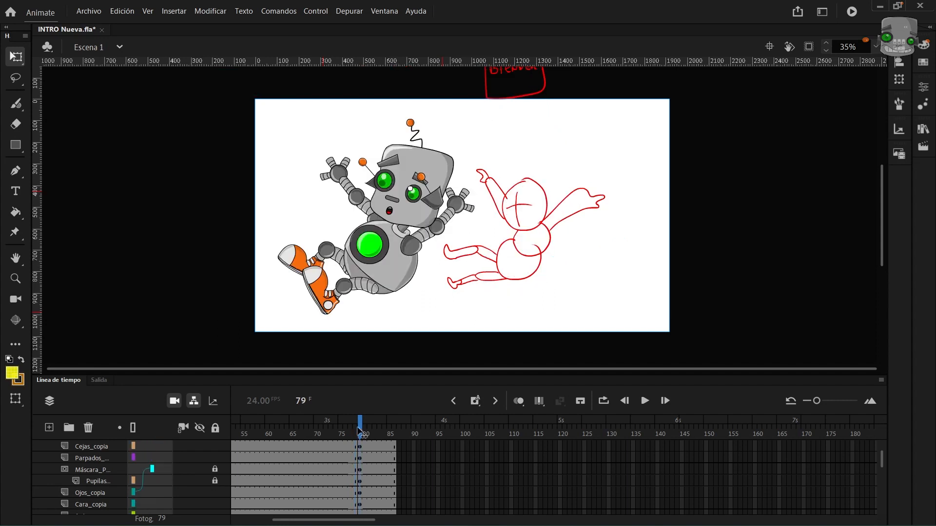
Step: Parent the ear, mouth, eyebrow and eye layers to Cara_copia, and the eyelid and pupil layers to Ojos_copia
{"action": "scroll", "coordinate": [149, 459], "scroll_direction": "up", "scroll_amount": 3}
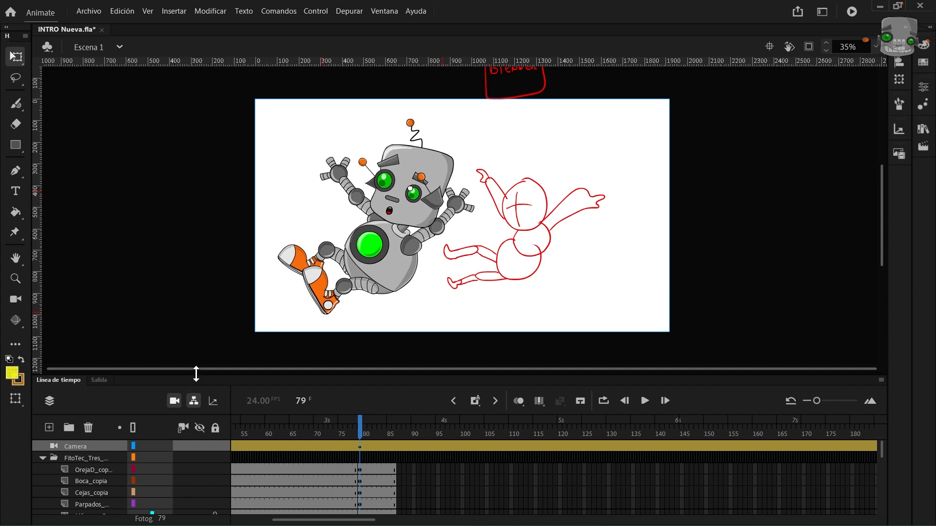
{"action": "left_click_drag", "start_coordinate": [196, 374], "coordinate": [247, 117]}
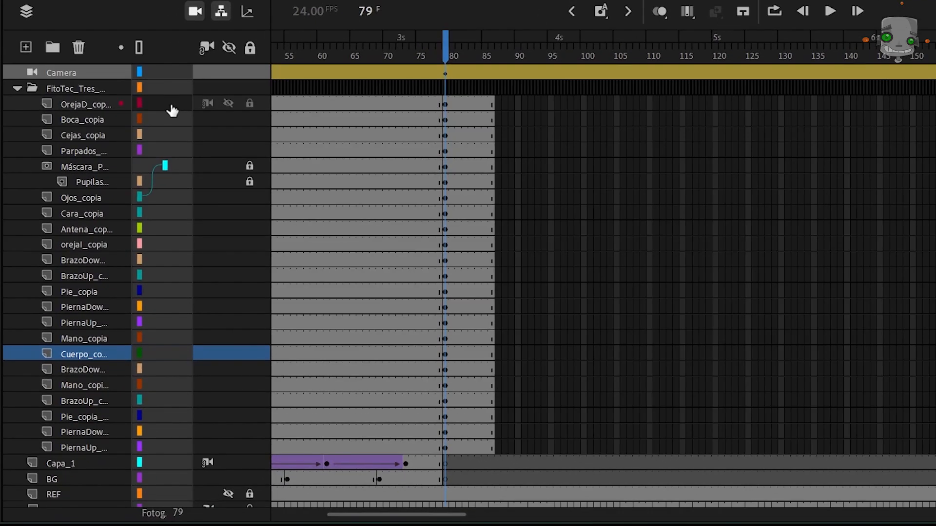
{"action": "left_click_drag", "start_coordinate": [184, 352], "coordinate": [184, 353]}
{"action": "left_click_drag", "start_coordinate": [174, 121], "coordinate": [181, 210]}
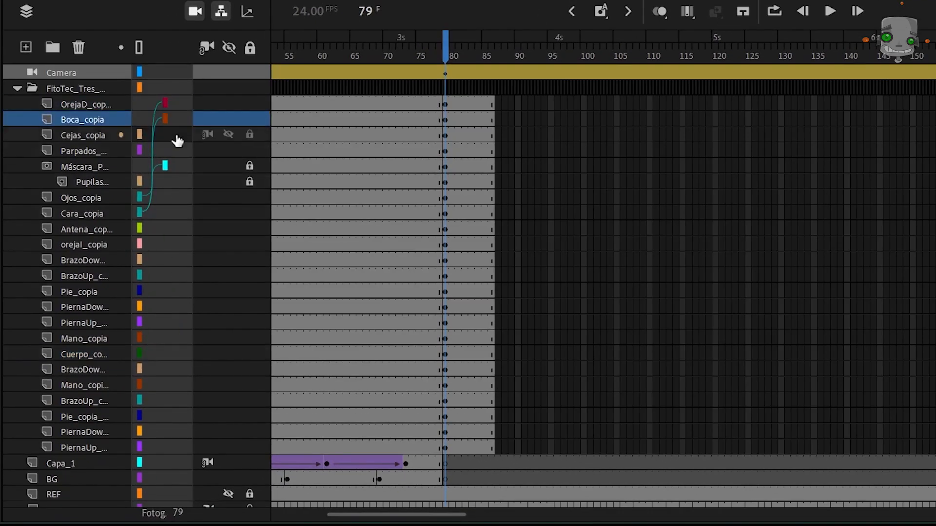
{"action": "left_click_drag", "start_coordinate": [178, 137], "coordinate": [181, 211]}
{"action": "mouse_move", "coordinate": [180, 154]}
{"action": "left_mouse_down"}
{"action": "mouse_move", "coordinate": [180, 211]}
{"action": "mouse_move", "coordinate": [180, 169]}
{"action": "left_mouse_up"}
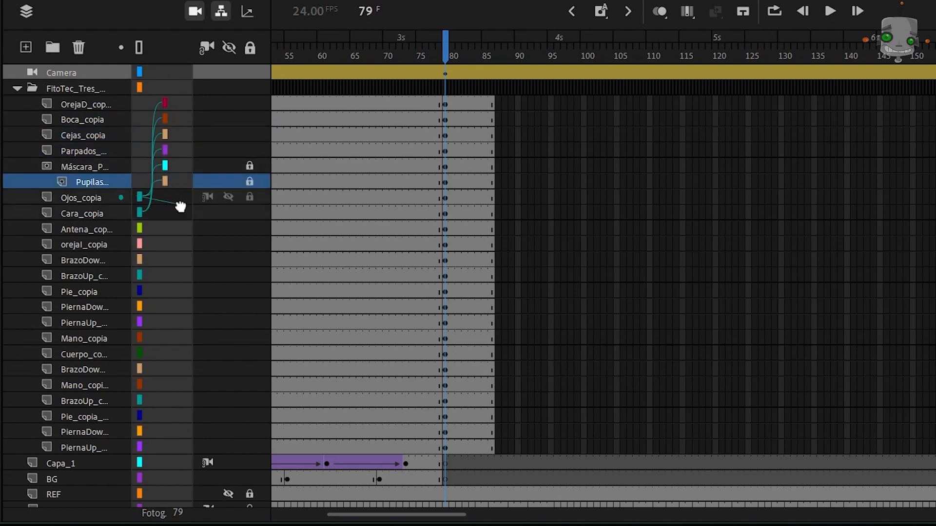
{"action": "left_click_drag", "start_coordinate": [180, 207], "coordinate": [168, 213]}
{"action": "left_click_drag", "start_coordinate": [178, 245], "coordinate": [180, 212]}
Step: Parent the hands and feet to the lower limbs, those to the upper limbs, and the upper limbs to the Cuerpo layer
{"action": "left_click_drag", "start_coordinate": [176, 261], "coordinate": [171, 348]}
{"action": "key", "text": "comma"}
{"action": "key", "text": "period"}
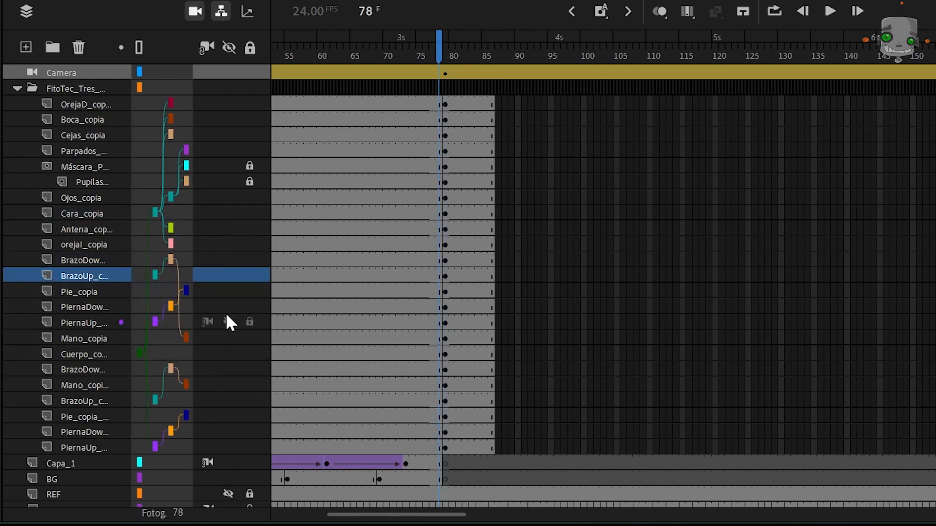
{"action": "key", "text": "period"}
{"action": "key", "text": "comma"}
{"action": "left_click_drag", "start_coordinate": [187, 293], "coordinate": [180, 261]}
{"action": "key", "text": "period"}
{"action": "mouse_move", "coordinate": [178, 385]}
{"action": "left_mouse_down"}
{"action": "mouse_move", "coordinate": [182, 372]}
{"action": "mouse_move", "coordinate": [181, 400]}
{"action": "left_mouse_up"}
{"action": "left_click_drag", "start_coordinate": [181, 401], "coordinate": [178, 355]}
{"action": "left_click_drag", "start_coordinate": [179, 417], "coordinate": [179, 432]}
{"action": "left_click_drag", "start_coordinate": [179, 433], "coordinate": [179, 355]}
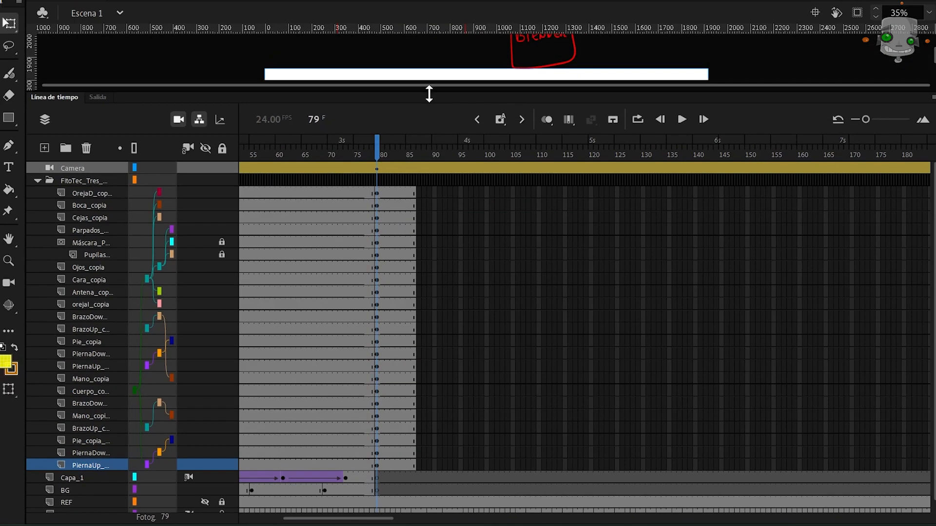
Step: Adjust the robot's body and front leg on rig keyframes at frames 79 and 80
{"action": "left_click_drag", "start_coordinate": [428, 92], "coordinate": [428, 367]}
{"action": "left_click", "coordinate": [385, 249]}
{"action": "left_click_drag", "start_coordinate": [443, 244], "coordinate": [434, 264]}
{"action": "left_click", "coordinate": [368, 292]}
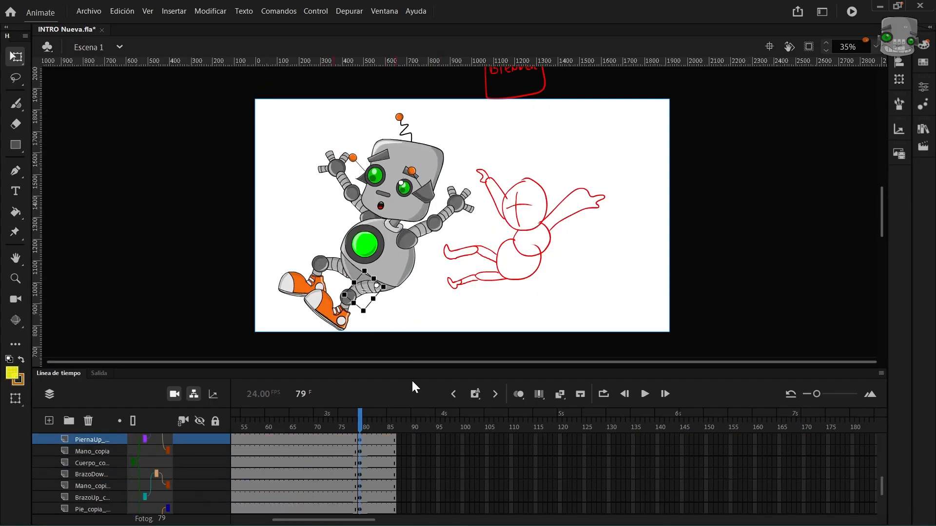
{"action": "left_click", "coordinate": [365, 427]}
{"action": "left_click", "coordinate": [385, 249]}
{"action": "left_click", "coordinate": [367, 294]}
Step: Tip the robot over backwards and pose its legs and feet on keyframes at frames 82 and 84
{"action": "key", "text": "period"}
{"action": "key", "text": "period"}
{"action": "left_click", "coordinate": [372, 209]}
{"action": "key", "text": "period"}
{"action": "key", "text": "period"}
{"action": "left_click", "coordinate": [336, 273]}
{"action": "left_click", "coordinate": [424, 255]}
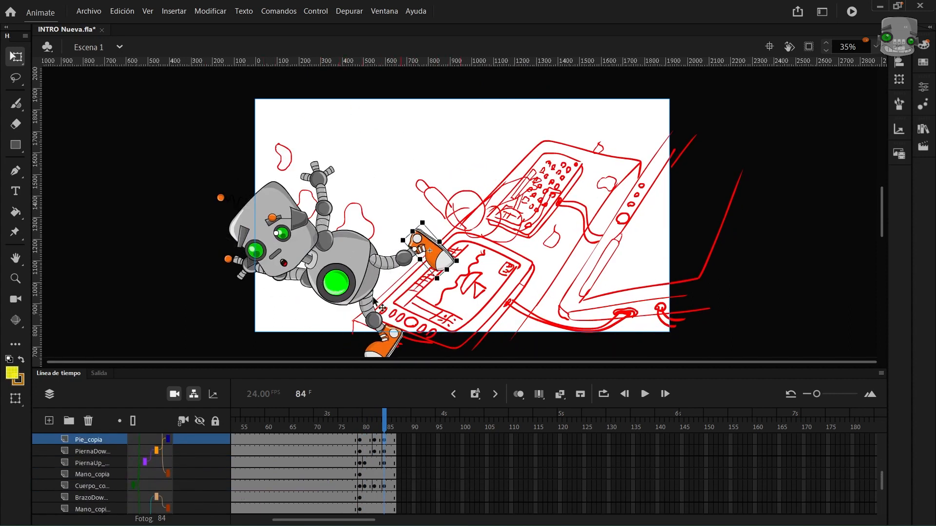
Step: Pose the robot lying on its back with both legs raised at frame 86, adjusting its head and upper arm
{"action": "left_click", "coordinate": [422, 279]}
{"action": "key", "text": "period"}
{"action": "key", "text": "period"}
{"action": "key", "text": "period"}
{"action": "key", "text": "period"}
{"action": "left_click", "coordinate": [349, 258]}
{"action": "left_click", "coordinate": [320, 251]}
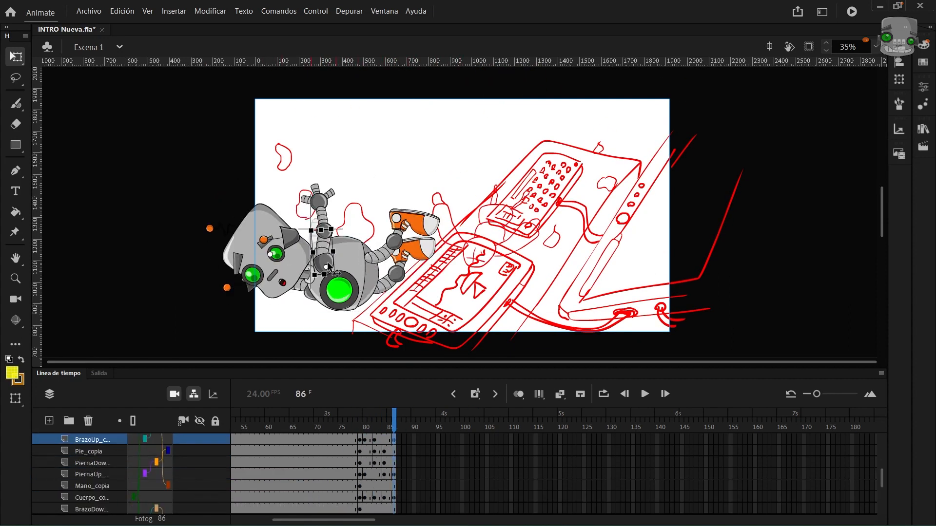
{"action": "left_click", "coordinate": [265, 243]}
{"action": "left_click", "coordinate": [324, 253]}
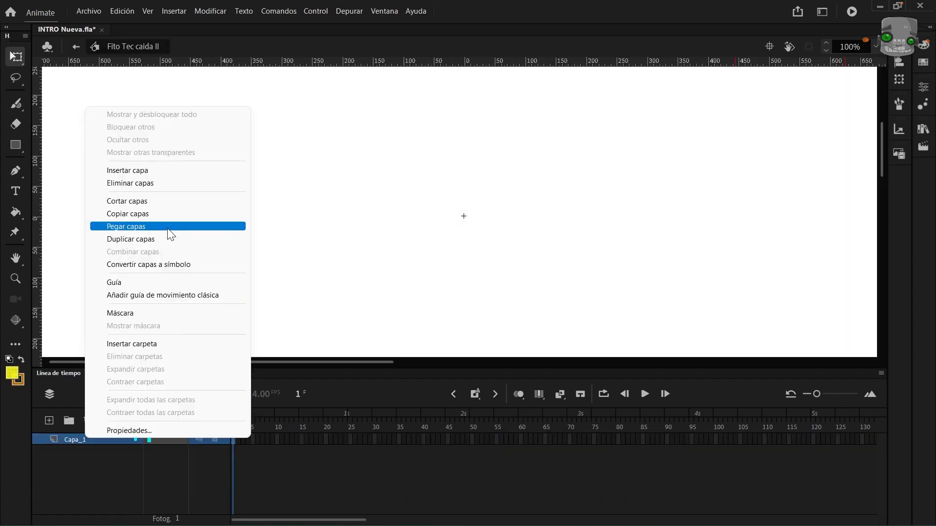
Step: Paste the rig layers into the Fito Tec caída II symbol and keyframe its eyelids, eyebrows and ear between frames 6 and 8
{"action": "left_click", "coordinate": [230, 233]}
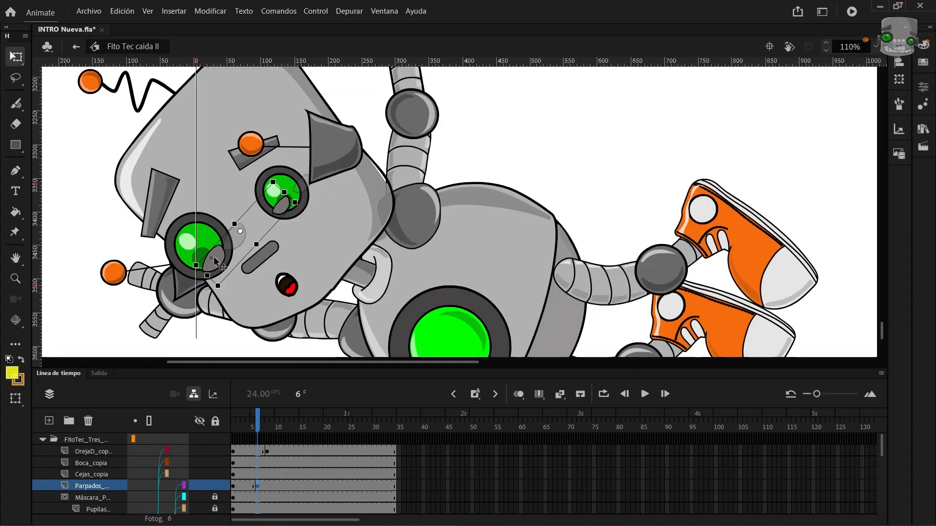
{"action": "left_click", "coordinate": [295, 166]}
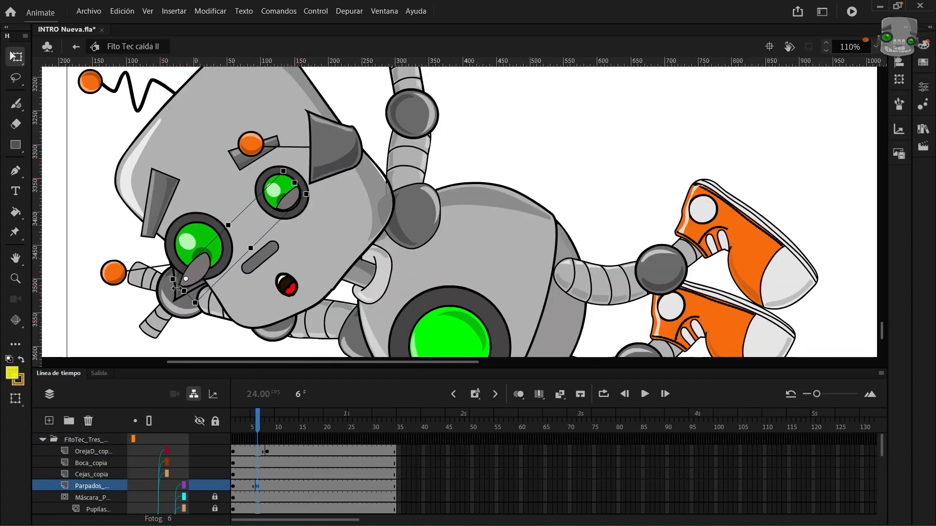
{"action": "left_click", "coordinate": [237, 420]}
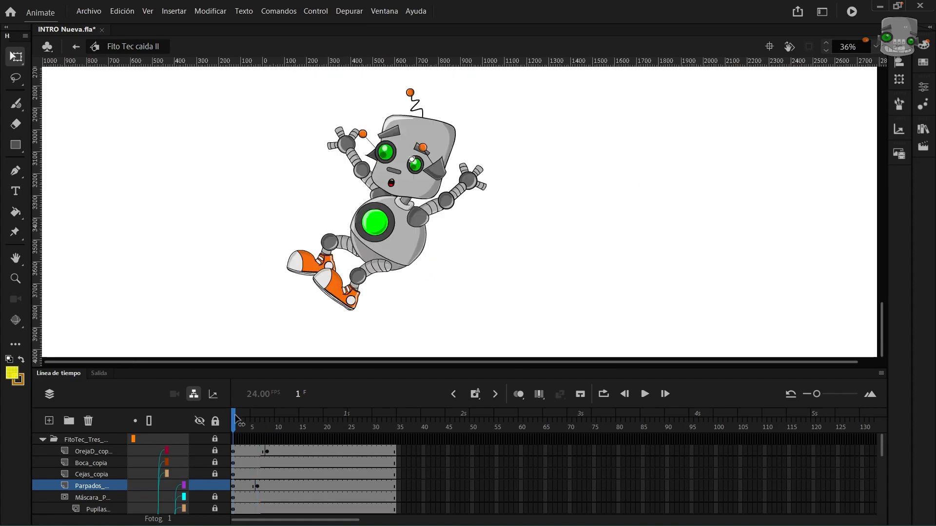
{"action": "left_click", "coordinate": [308, 203]}
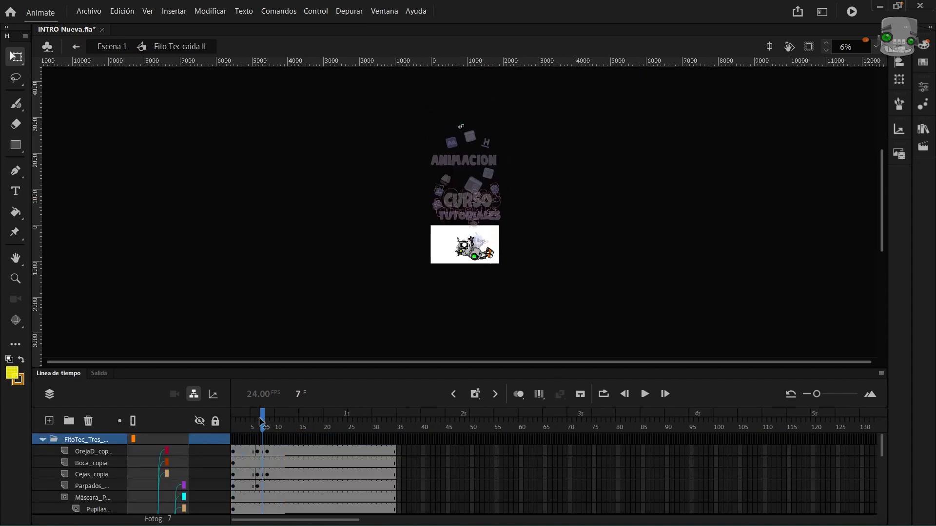
{"action": "left_click", "coordinate": [129, 440]}
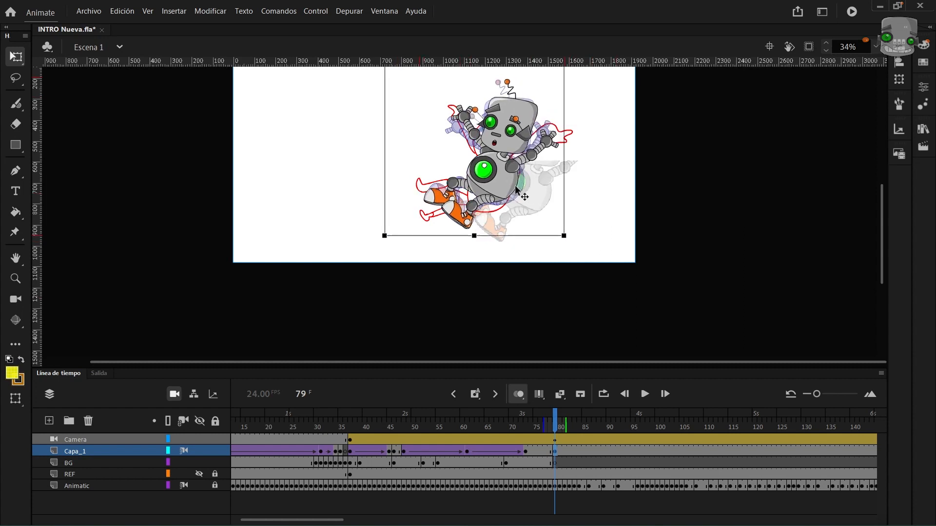
Step: Turn off onion skinning, scrub the fall from frame 79 to 87, and hide Capa_1 to examine the Animatic sketch
{"action": "left_click", "coordinate": [520, 394]}
{"action": "left_click_drag", "start_coordinate": [555, 413], "coordinate": [606, 414]}
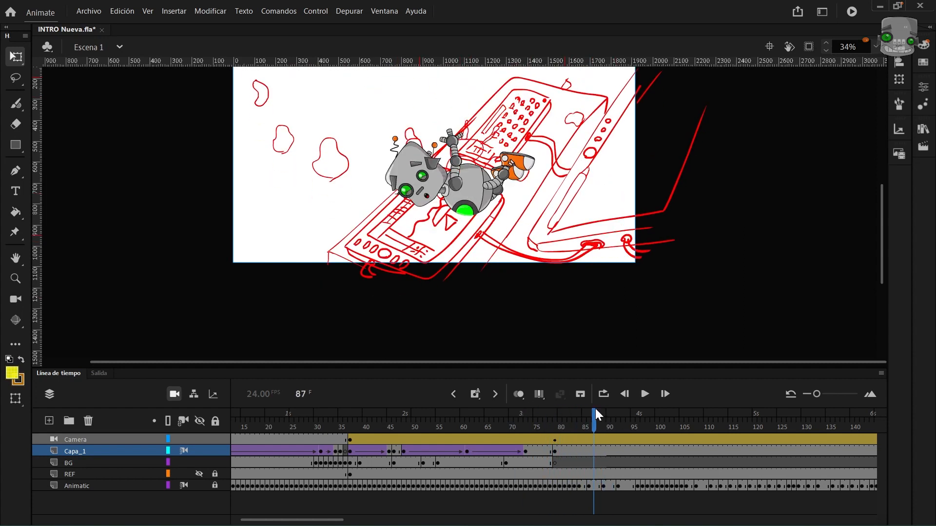
{"action": "left_click", "coordinate": [199, 452]}
{"action": "key", "text": "comma"}
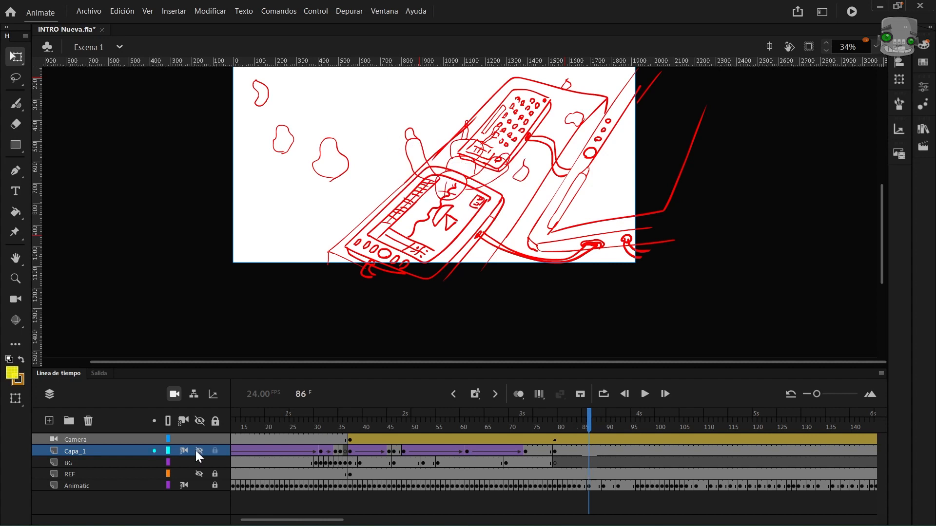
Step: Show Capa_1 again and step through the fall up to frame 88 to compare the robot with the sketched landing
{"action": "left_click", "coordinate": [198, 452]}
{"action": "key", "text": "comma"}
{"action": "key", "text": "comma"}
{"action": "key", "text": "comma"}
{"action": "key", "text": "comma"}
{"action": "key", "text": "period"}
{"action": "key", "text": "period"}
{"action": "key", "text": "period"}
{"action": "key", "text": "period"}
{"action": "key", "text": "period"}
{"action": "key", "text": "period"}
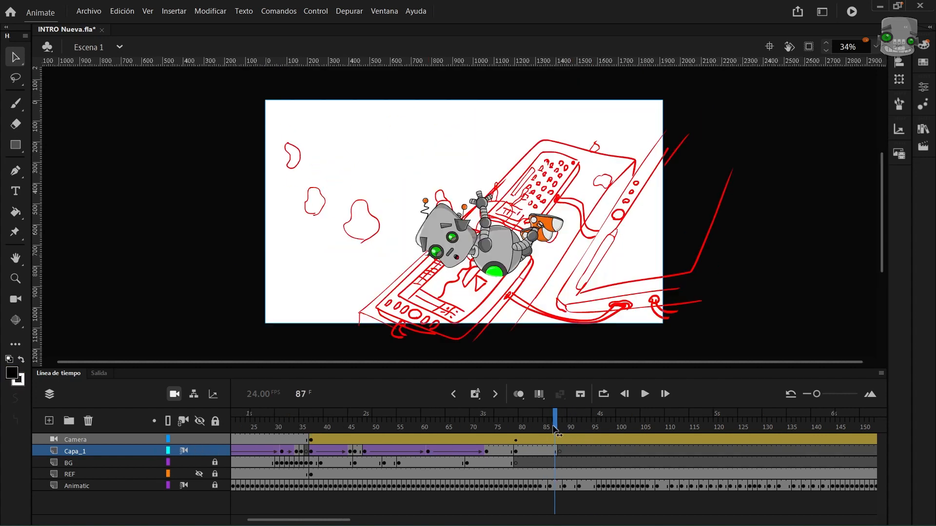
{"action": "key", "text": "period"}
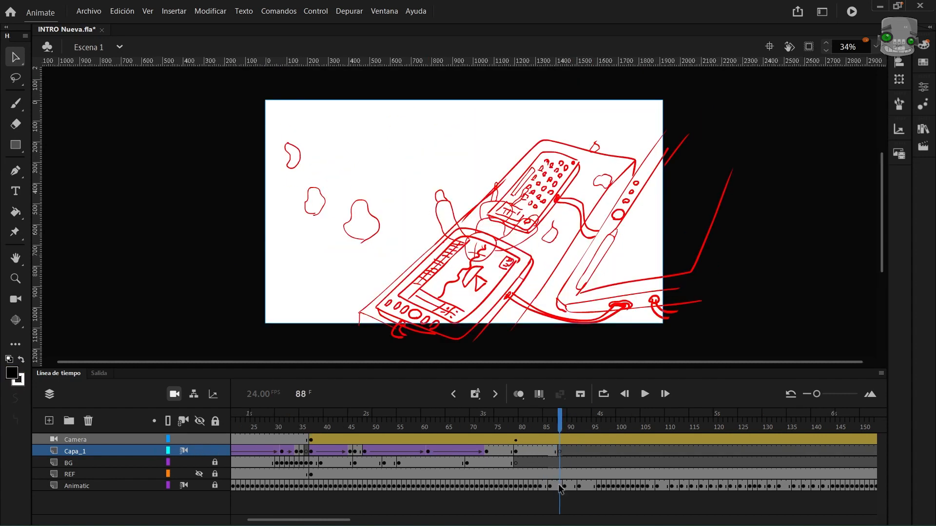
Step: Copy the Animatic layer's sketch frame at frame 88
{"action": "left_click", "coordinate": [559, 485]}
{"action": "right_click", "coordinate": [560, 486]}
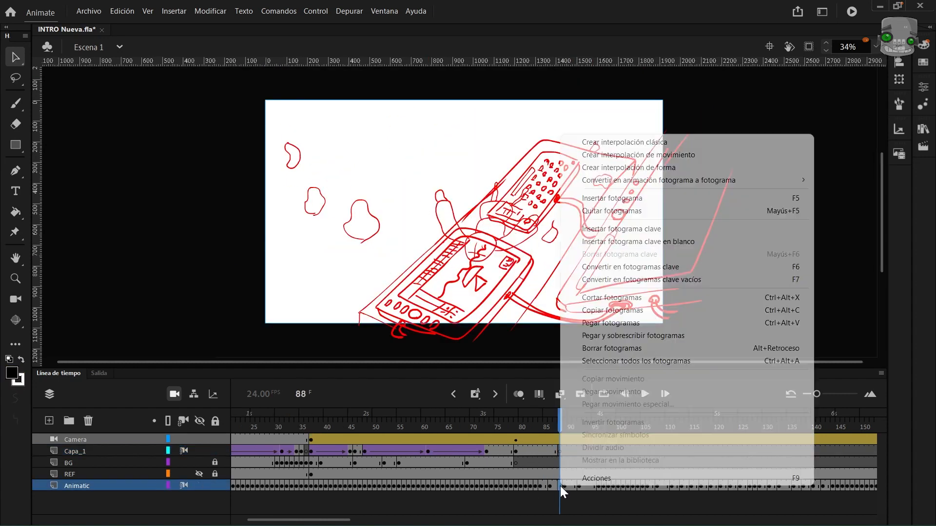
{"action": "key", "text": "Escape"}
Step: Inside the Fito Tec caída II symbol, add a layer beneath the rig folder and paste the copied Animatic sketch at frame 9
{"action": "double_click", "coordinate": [502, 251]}
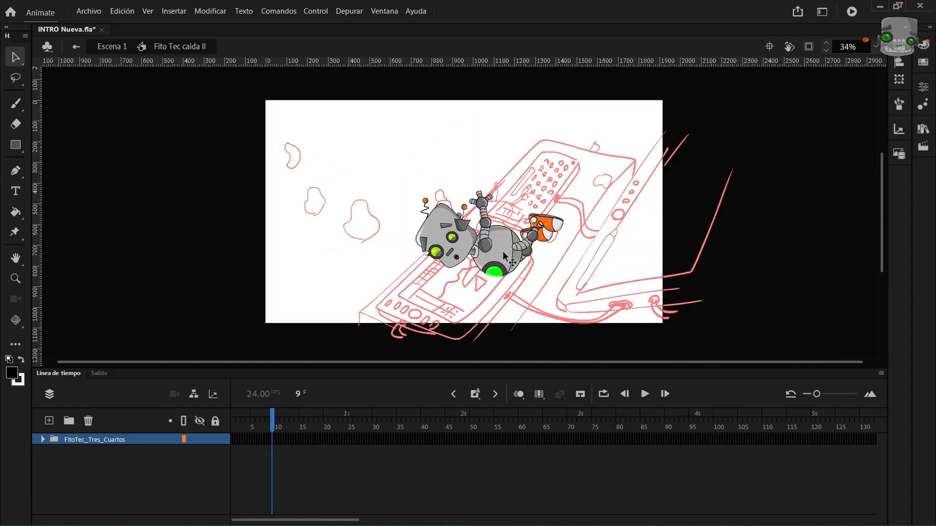
{"action": "left_click", "coordinate": [43, 439]}
{"action": "left_click", "coordinate": [76, 451]}
{"action": "left_click", "coordinate": [271, 451]}
{"action": "right_click", "coordinate": [272, 450]}
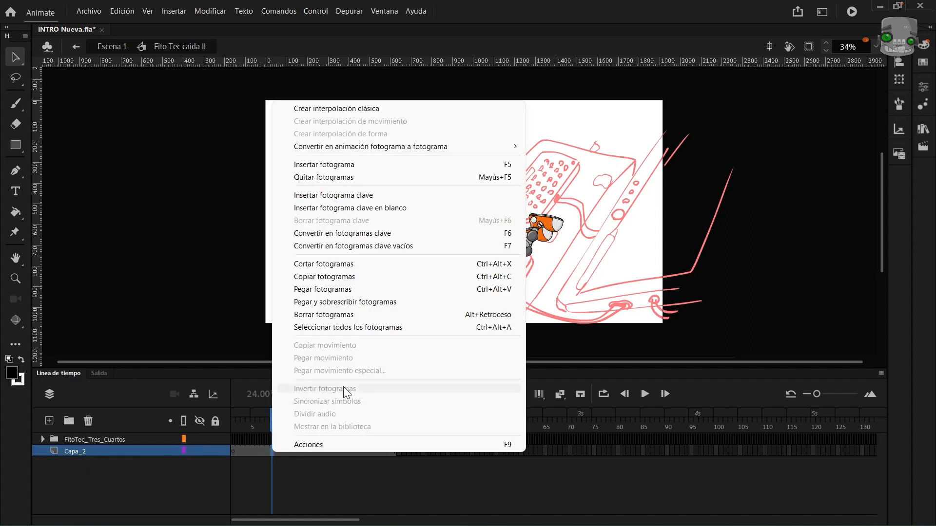
{"action": "left_click", "coordinate": [334, 194]}
{"action": "left_click", "coordinate": [268, 420]}
{"action": "scroll", "coordinate": [312, 501], "scroll_direction": "down", "scroll_amount": 7}
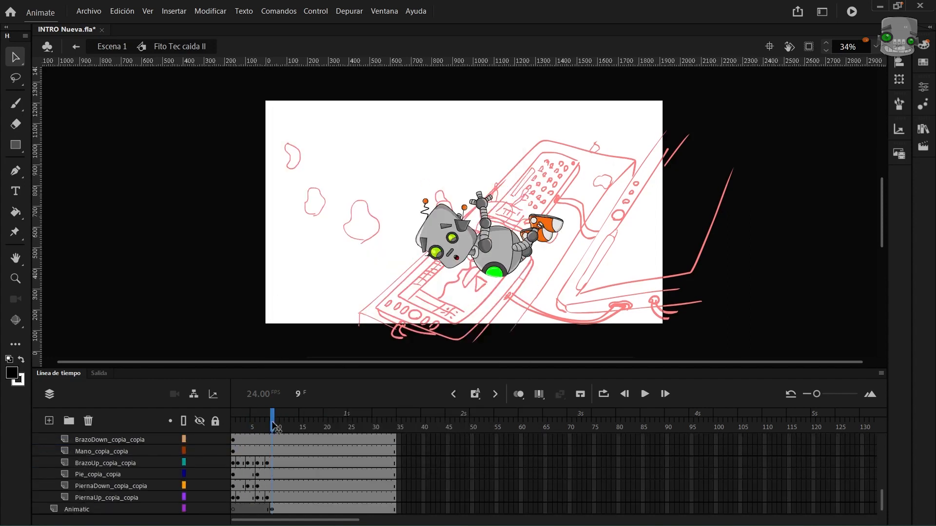
Step: Search the library for "caida II" and open the Fito Tec caída II symbol on its own, with the whole robot in view
{"action": "left_click", "coordinate": [923, 130]}
{"action": "left_click", "coordinate": [873, 163]}
{"action": "type", "text": "caida II"}
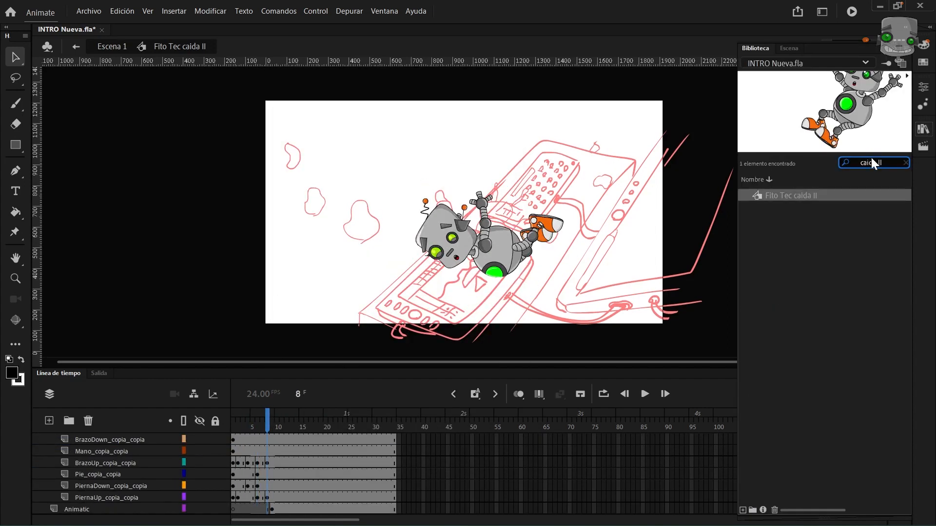
{"action": "double_click", "coordinate": [758, 196]}
{"action": "left_click", "coordinate": [573, 234]}
{"action": "scroll", "coordinate": [573, 234], "scroll_direction": "down", "scroll_amount": 12}
{"action": "scroll", "coordinate": [452, 294], "scroll_direction": "up", "scroll_amount": 7}
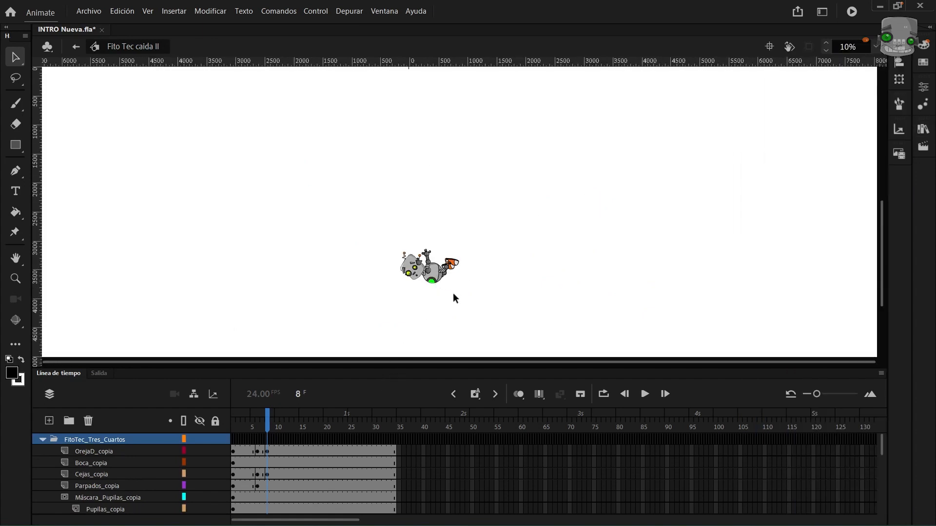
Step: Collapse the FitoTec_Tres_Cuartos folder and move the Animatic layer's red sketch at frame 9 to just left of the robot
{"action": "scroll", "coordinate": [452, 294], "scroll_direction": "up", "scroll_amount": 1}
{"action": "left_click", "coordinate": [42, 440]}
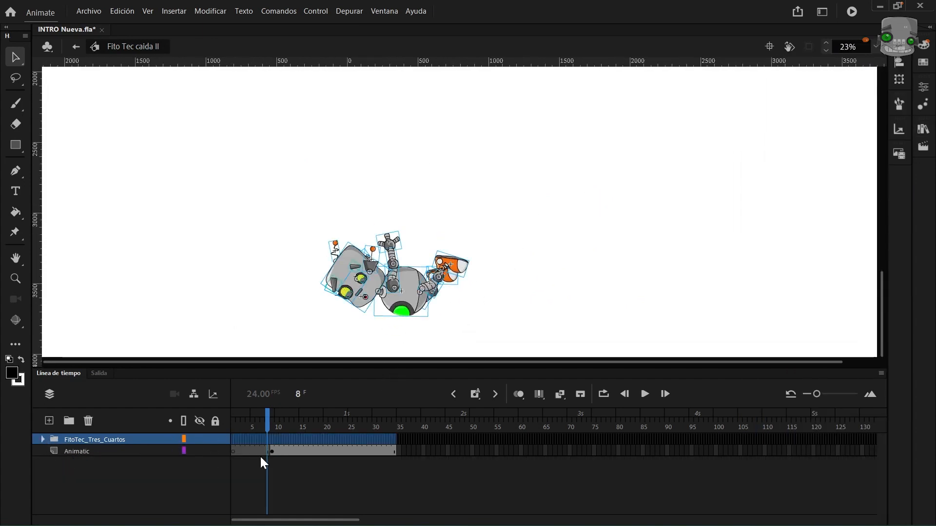
{"action": "left_click", "coordinate": [272, 451]}
{"action": "scroll", "coordinate": [423, 235], "scroll_direction": "down", "scroll_amount": 4}
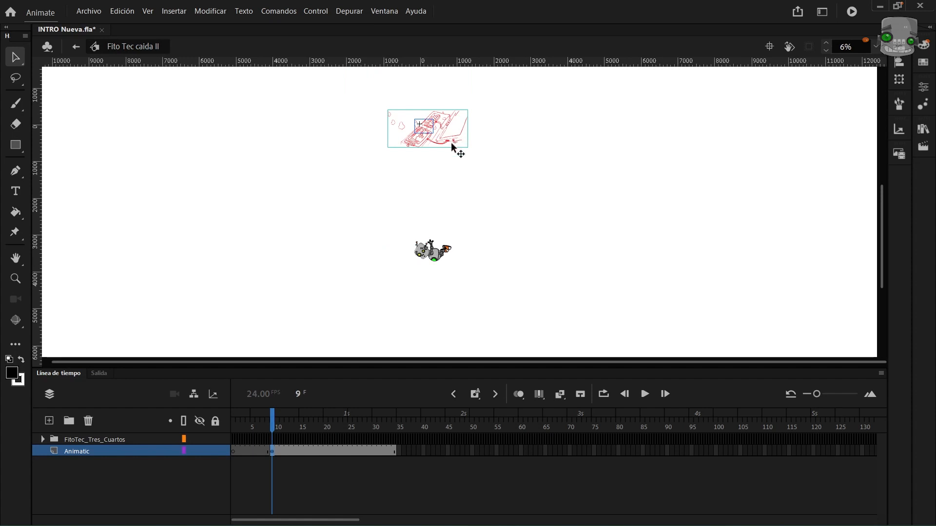
{"action": "scroll", "coordinate": [455, 265], "scroll_direction": "up", "scroll_amount": 3}
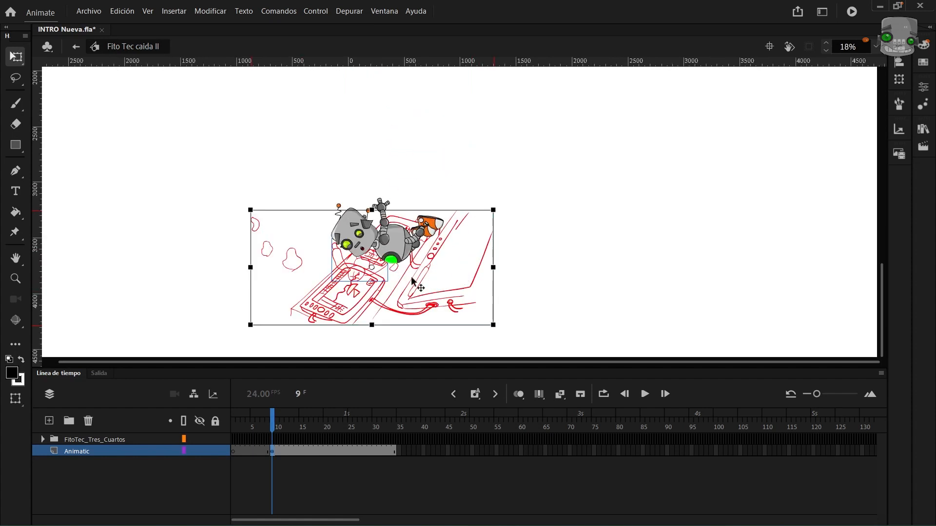
{"action": "mouse_move", "coordinate": [412, 277]}
{"action": "left_mouse_down"}
{"action": "mouse_move", "coordinate": [246, 272]}
{"action": "mouse_move", "coordinate": [259, 248]}
{"action": "left_mouse_up"}
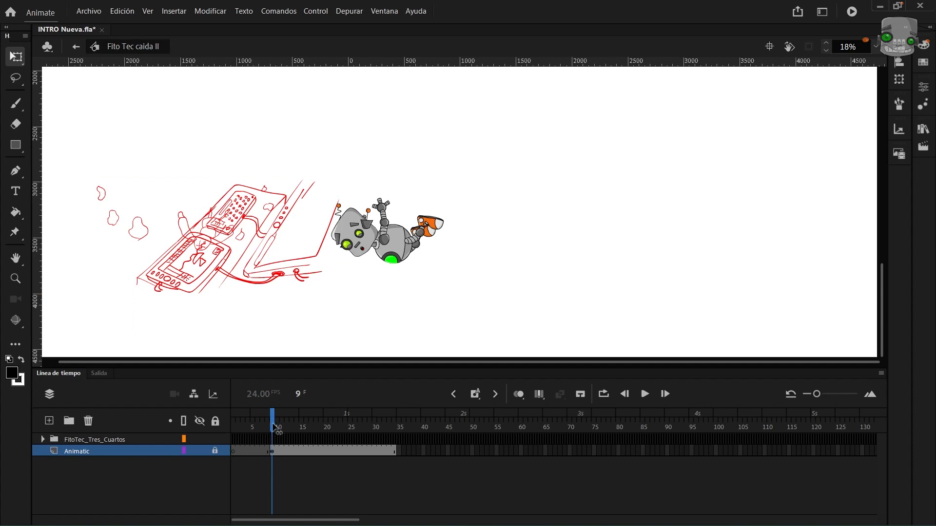
Step: Advance to frame 11, open the Cuerpo symbol to set up its body drawing at frame 4, and return to the robot symbol
{"action": "key", "text": "period"}
{"action": "key", "text": "period"}
{"action": "key", "text": "period"}
{"action": "scroll", "coordinate": [388, 235], "scroll_direction": "up", "scroll_amount": 2}
{"action": "scroll", "coordinate": [388, 236], "scroll_direction": "up", "scroll_amount": 2}
{"action": "double_click", "coordinate": [393, 263]}
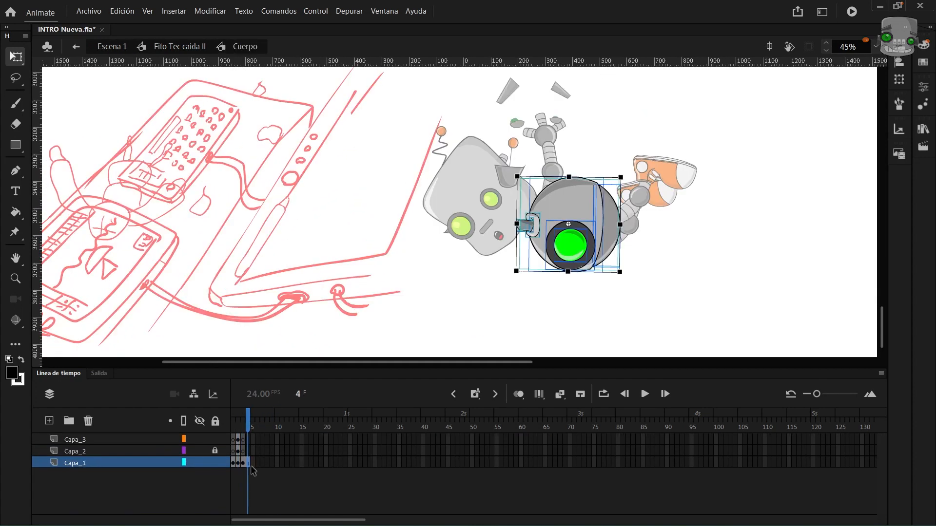
{"action": "double_click", "coordinate": [547, 338]}
Step: Reposition the robot's upper leg, arm and head pieces for the pose at frame 11
{"action": "left_click", "coordinate": [652, 247]}
{"action": "scroll", "coordinate": [636, 266], "scroll_direction": "up", "scroll_amount": 2}
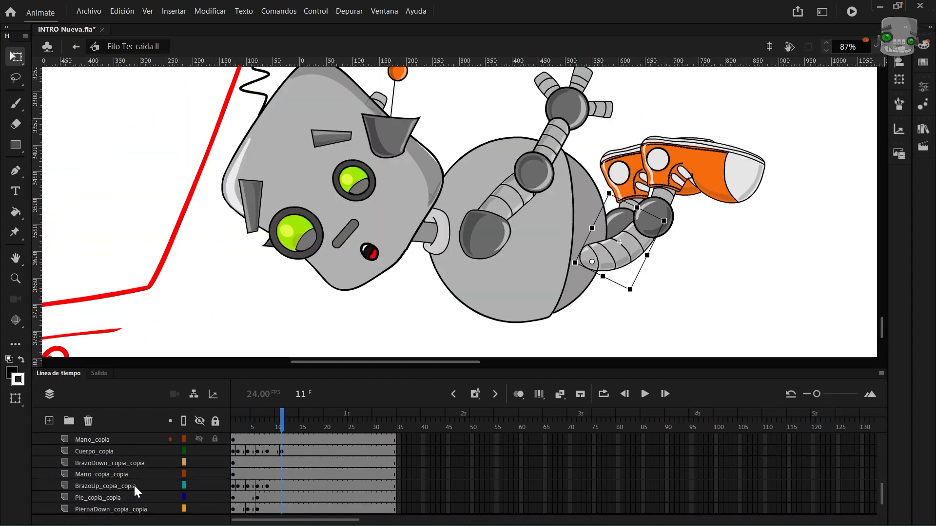
{"action": "left_click", "coordinate": [517, 215]}
{"action": "left_click", "coordinate": [408, 161]}
Step: Unlock the Pupilas_copia layer, shift the pupils inside both eyes at frame 11, and lock the layer again
{"action": "left_click", "coordinate": [215, 486]}
{"action": "scroll", "coordinate": [385, 253], "scroll_direction": "up", "scroll_amount": 3}
{"action": "left_click", "coordinate": [382, 251]}
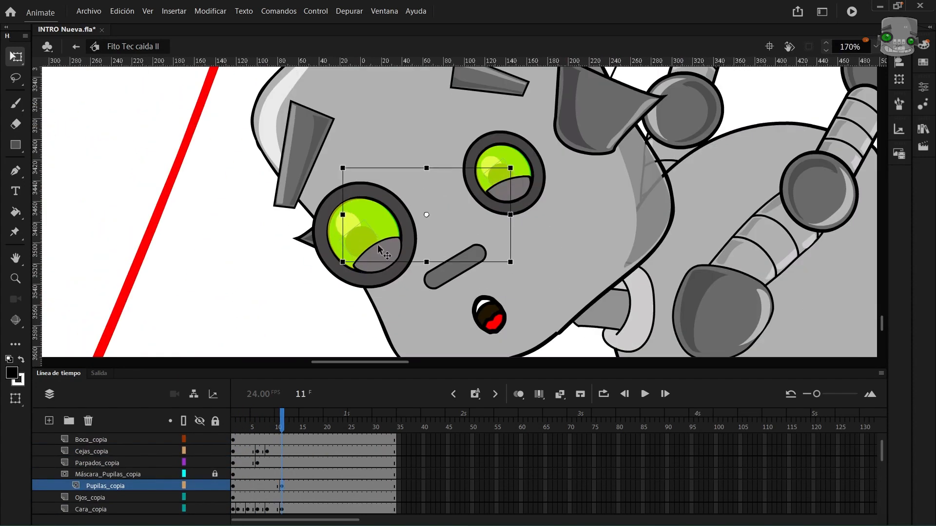
{"action": "scroll", "coordinate": [385, 253], "scroll_direction": "down", "scroll_amount": 4}
{"action": "left_click", "coordinate": [215, 486]}
{"action": "left_click_drag", "start_coordinate": [392, 253], "coordinate": [395, 252]}
Step: Raise and rotate the robot's legs and orange shoes at frame 11
{"action": "scroll", "coordinate": [462, 235], "scroll_direction": "up", "scroll_amount": 3}
{"action": "left_click", "coordinate": [507, 147]}
{"action": "left_click_drag", "start_coordinate": [561, 115], "coordinate": [541, 83]}
{"action": "left_click_drag", "start_coordinate": [513, 258], "coordinate": [507, 208]}
{"action": "left_click", "coordinate": [536, 161]}
{"action": "left_click_drag", "start_coordinate": [509, 262], "coordinate": [536, 236]}
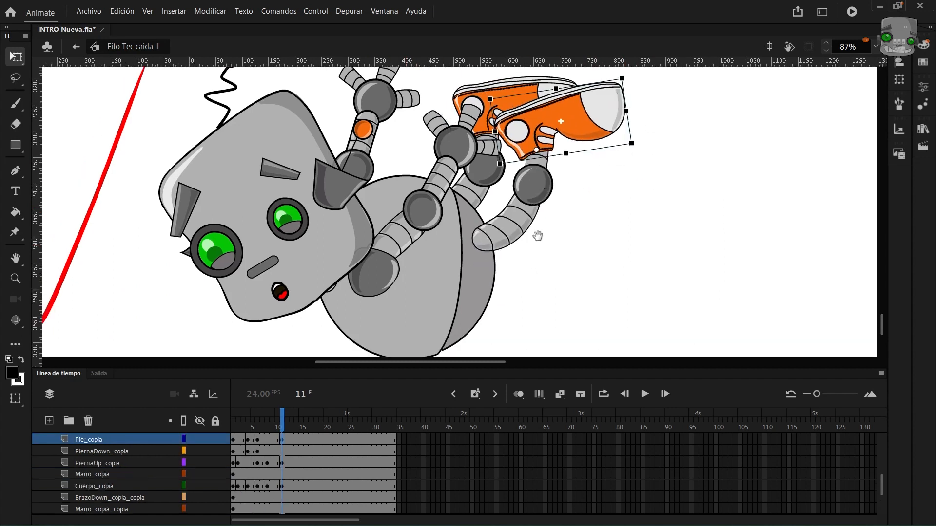
{"action": "scroll", "coordinate": [625, 234], "scroll_direction": "down", "scroll_amount": 2}
{"action": "left_click", "coordinate": [446, 185]}
{"action": "left_click", "coordinate": [624, 332]}
{"action": "left_click", "coordinate": [539, 192]}
{"action": "scroll", "coordinate": [566, 258], "scroll_direction": "down", "scroll_amount": 2}
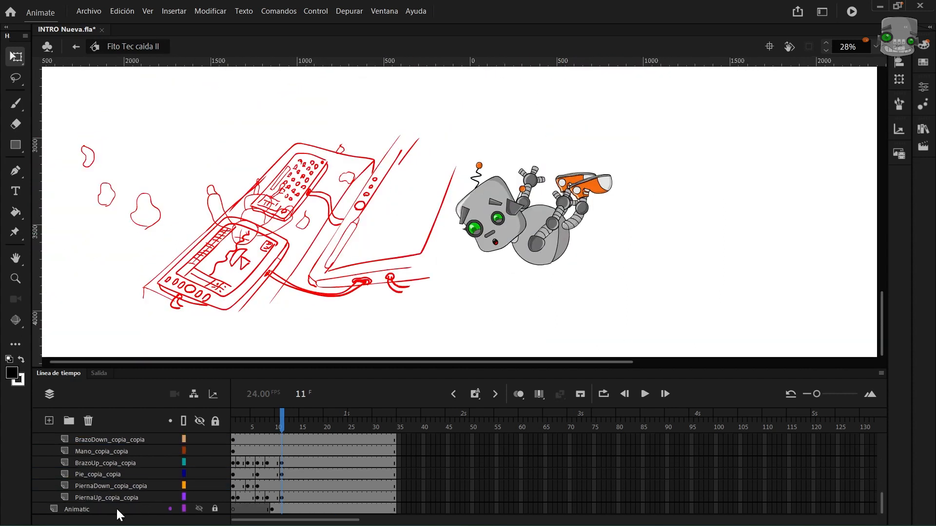
Step: Pose the robot's tilted head, its facial pieces and the zigzag antenna at frame 13
{"action": "left_click", "coordinate": [541, 239]}
{"action": "scroll", "coordinate": [465, 216], "scroll_direction": "up", "scroll_amount": 3}
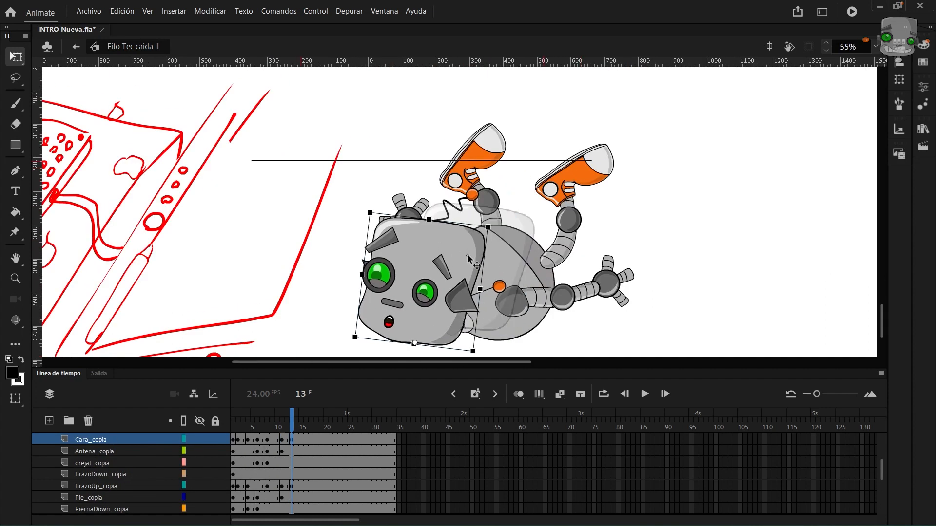
{"action": "scroll", "coordinate": [536, 219], "scroll_direction": "up", "scroll_amount": 3}
{"action": "left_click", "coordinate": [554, 233]}
{"action": "left_click_drag", "start_coordinate": [554, 233], "coordinate": [555, 249]}
{"action": "left_click_drag", "start_coordinate": [585, 287], "coordinate": [598, 307]}
{"action": "left_click", "coordinate": [557, 117]}
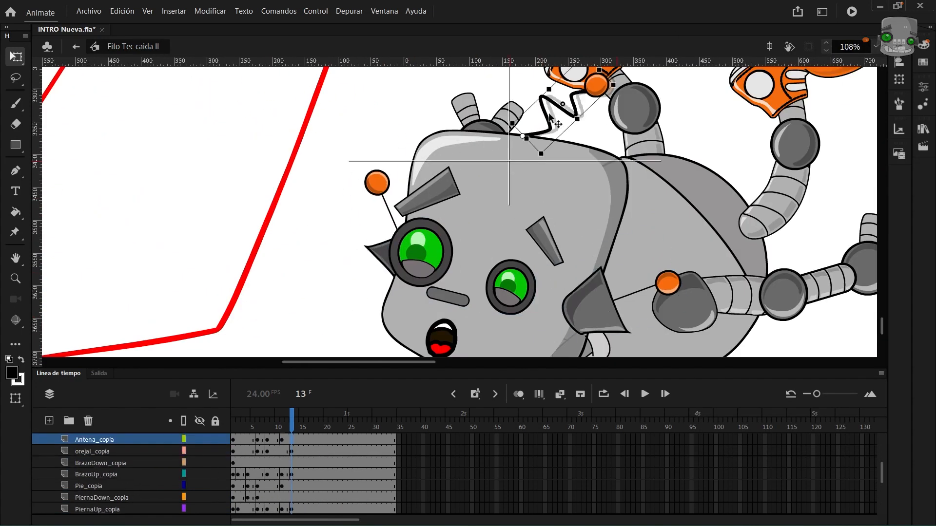
{"action": "left_click_drag", "start_coordinate": [557, 117], "coordinate": [549, 139]}
Step: Pose the arm behind the robot's head so it reaches upward at frame 13
{"action": "scroll", "coordinate": [502, 259], "scroll_direction": "down", "scroll_amount": 3}
{"action": "left_click", "coordinate": [597, 282]}
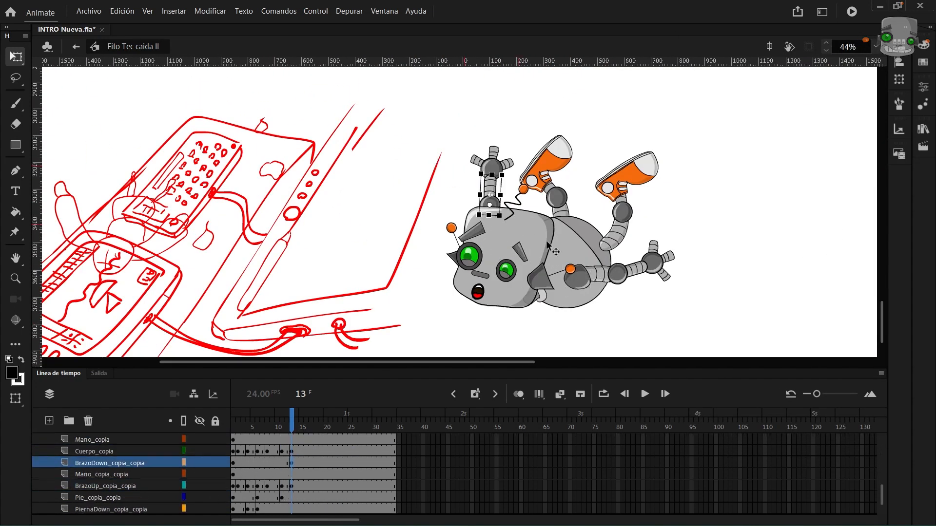
{"action": "scroll", "coordinate": [505, 170], "scroll_direction": "down", "scroll_amount": 3}
Step: Build the in-between pose at frame 12 with onion skinning, adjusting the antenna and limbs and rotating the back foot
{"action": "left_click", "coordinate": [278, 456]}
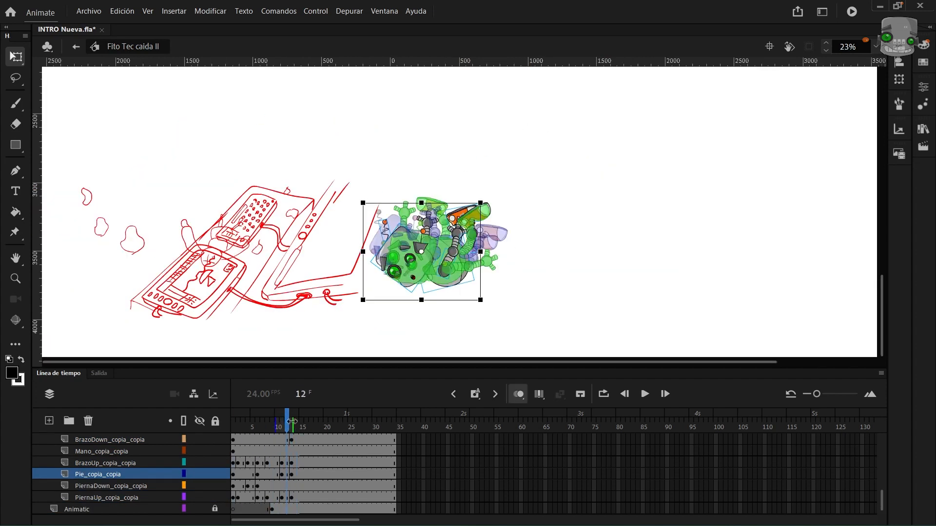
{"action": "scroll", "coordinate": [427, 259], "scroll_direction": "up", "scroll_amount": 4}
{"action": "left_click", "coordinate": [341, 195]}
{"action": "left_click", "coordinate": [428, 198]}
{"action": "left_click", "coordinate": [572, 261]}
{"action": "left_click", "coordinate": [529, 131]}
{"action": "left_click_drag", "start_coordinate": [540, 84], "coordinate": [528, 73]}
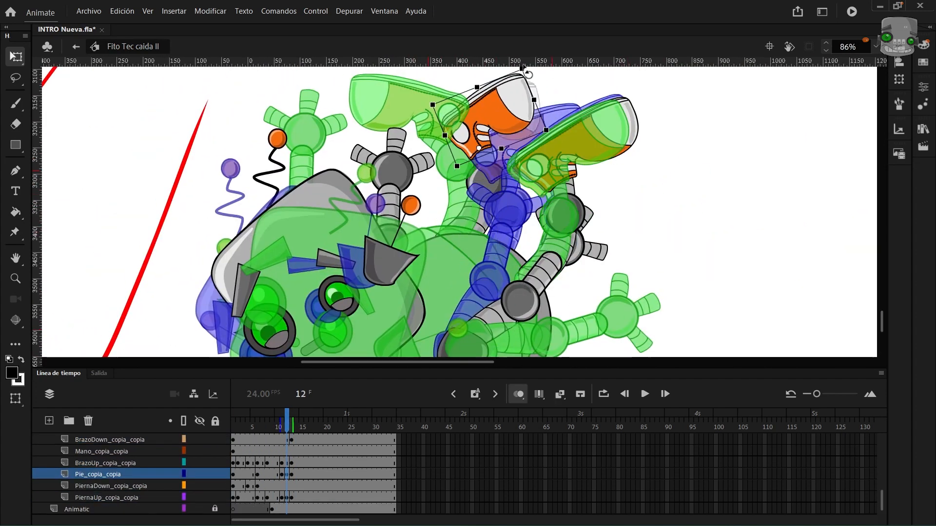
{"action": "left_click", "coordinate": [407, 236]}
{"action": "scroll", "coordinate": [407, 236], "scroll_direction": "down", "scroll_amount": 2}
{"action": "left_click", "coordinate": [518, 394]}
{"action": "mouse_move", "coordinate": [288, 427]}
{"action": "left_mouse_down"}
{"action": "mouse_move", "coordinate": [230, 431]}
{"action": "mouse_move", "coordinate": [294, 431]}
{"action": "left_mouse_up"}
Step: Insert two extra frames at frame 12 in the robot's layers
{"action": "left_click", "coordinate": [286, 498]}
{"action": "key", "text": "F5"}
{"action": "key", "text": "F5"}
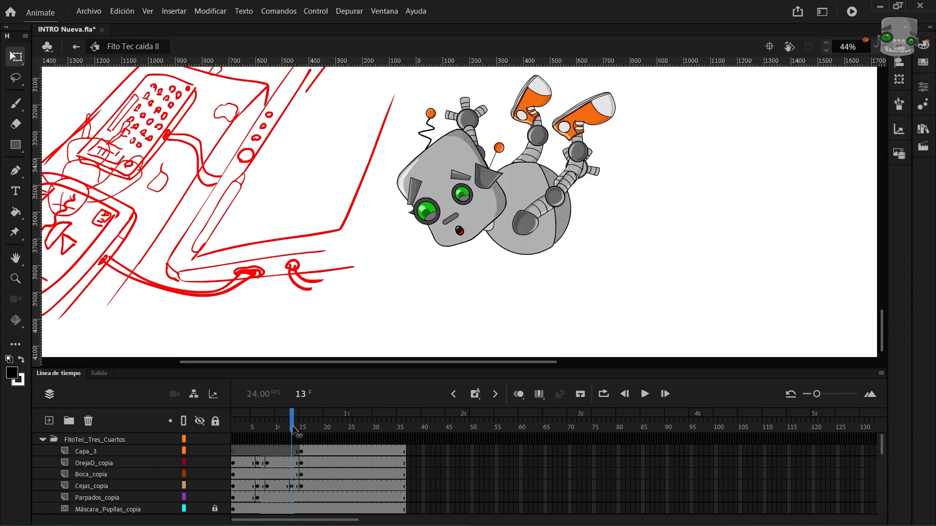
Step: Reposition the robot's head for an in-between pose around frame 13, using onion skinning as reference
{"action": "left_click", "coordinate": [518, 394]}
{"action": "scroll", "coordinate": [468, 195], "scroll_direction": "up", "scroll_amount": 2}
{"action": "left_click", "coordinate": [424, 215]}
{"action": "left_click_drag", "start_coordinate": [424, 214], "coordinate": [412, 281]}
{"action": "scroll", "coordinate": [412, 280], "scroll_direction": "down", "scroll_amount": 4}
{"action": "left_click", "coordinate": [518, 394]}
Step: Create the in-between pose at frame 10 with onion skinning, adjusting the head, zigzag antenna and feet
{"action": "left_click_drag", "start_coordinate": [292, 427], "coordinate": [262, 420]}
{"action": "left_click", "coordinate": [519, 394]}
{"action": "scroll", "coordinate": [429, 234], "scroll_direction": "up", "scroll_amount": 4}
{"action": "left_click", "coordinate": [373, 224]}
{"action": "left_click_drag", "start_coordinate": [373, 224], "coordinate": [378, 240]}
{"action": "left_click", "coordinate": [323, 180]}
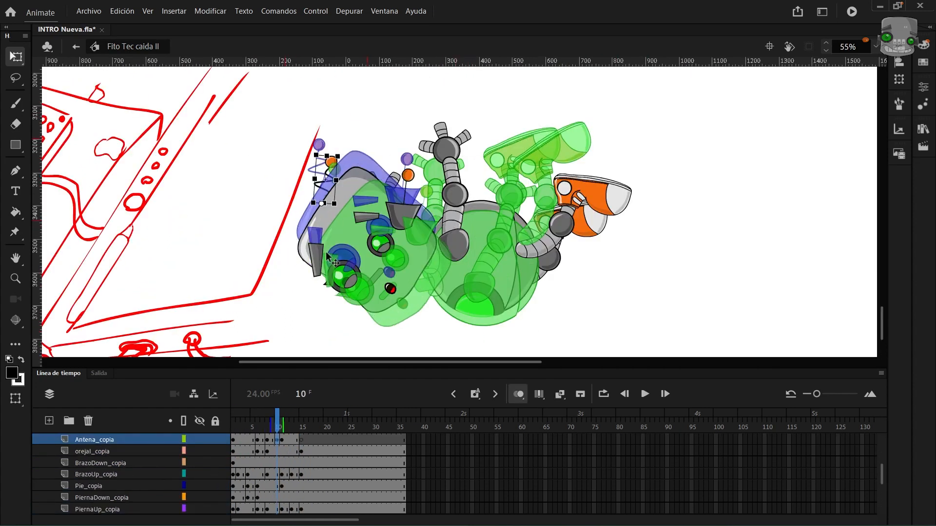
{"action": "left_click", "coordinate": [589, 276]}
{"action": "left_click", "coordinate": [602, 251]}
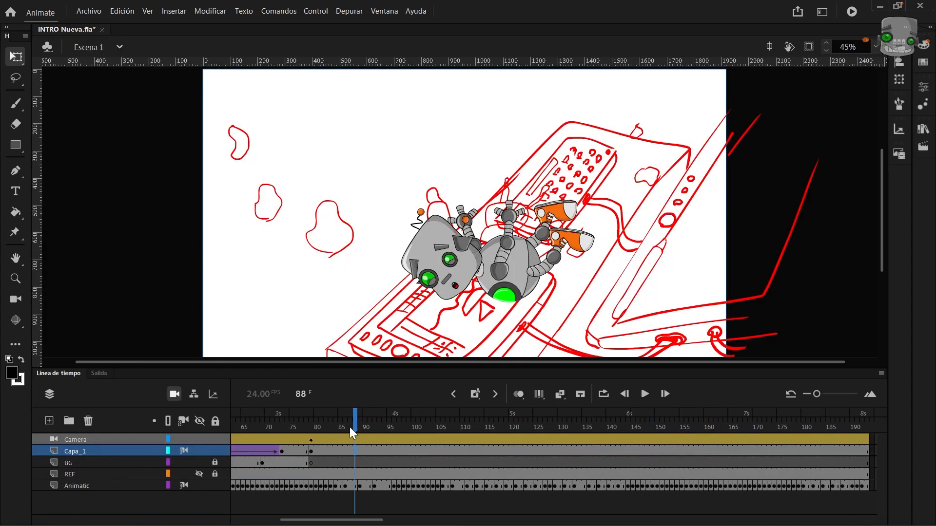
Step: Preview the robot's fall animation in motion
{"action": "left_click_drag", "start_coordinate": [349, 427], "coordinate": [388, 427]}
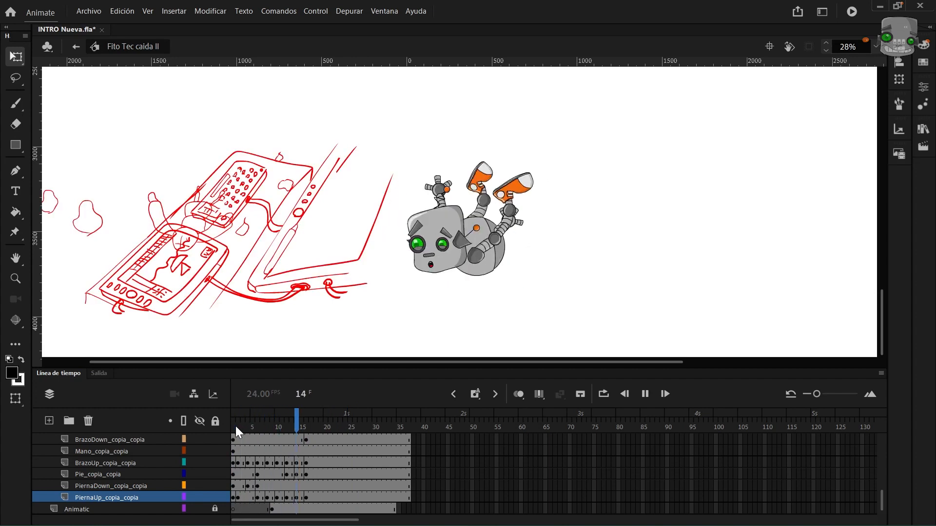
{"action": "key", "text": "Return"}
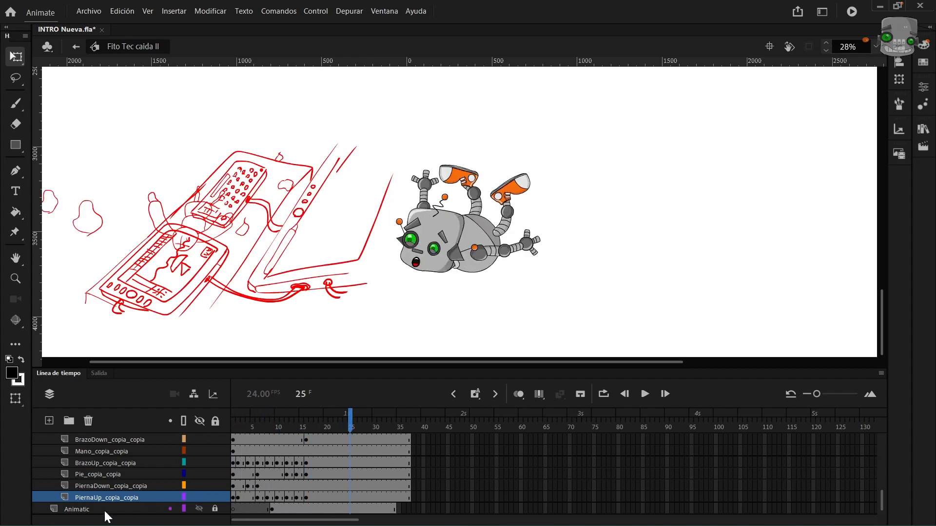
Step: Delete the Animatic layer inside the robot symbol, then return to Escena 1 with the stage centred
{"action": "left_click", "coordinate": [89, 421]}
{"action": "left_click", "coordinate": [77, 47]}
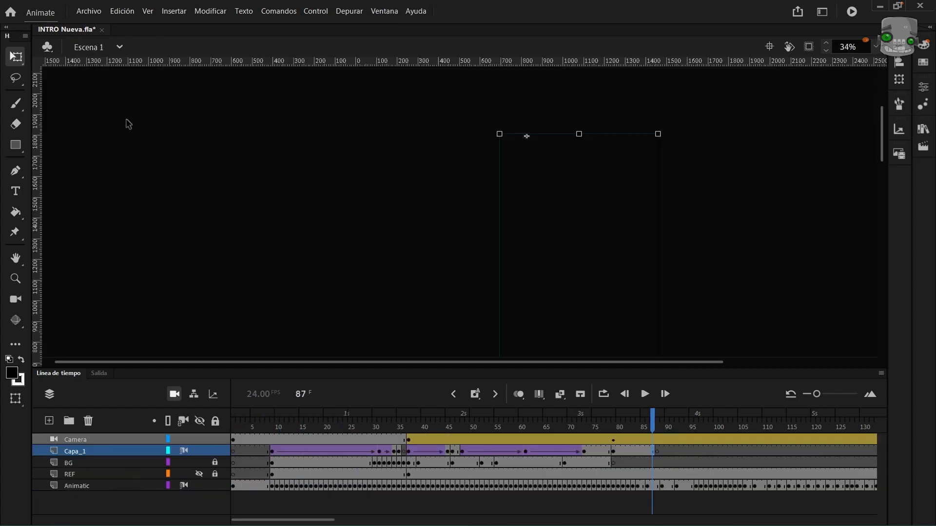
{"action": "left_click", "coordinate": [877, 49]}
{"action": "left_click", "coordinate": [857, 73]}
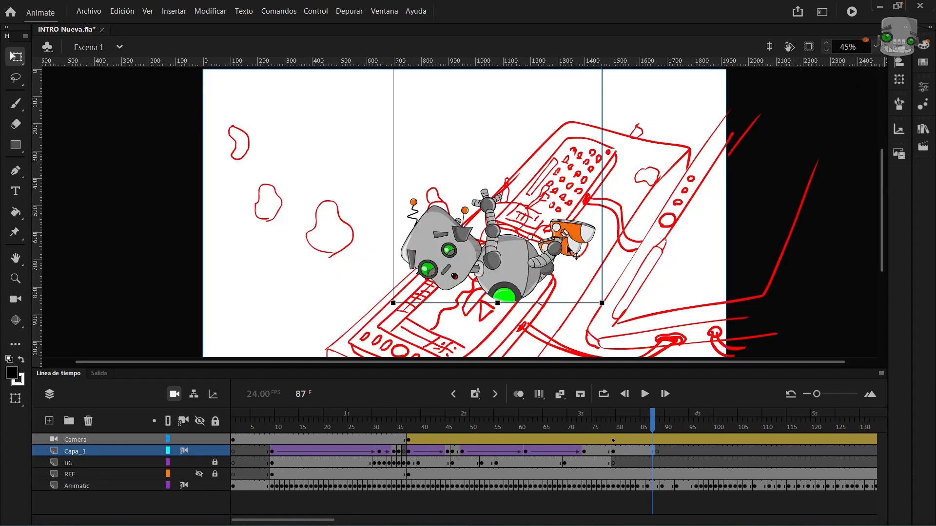
Step: Extend Capa_1 from frame 88 to the end of the timeline
{"action": "left_click", "coordinate": [656, 450]}
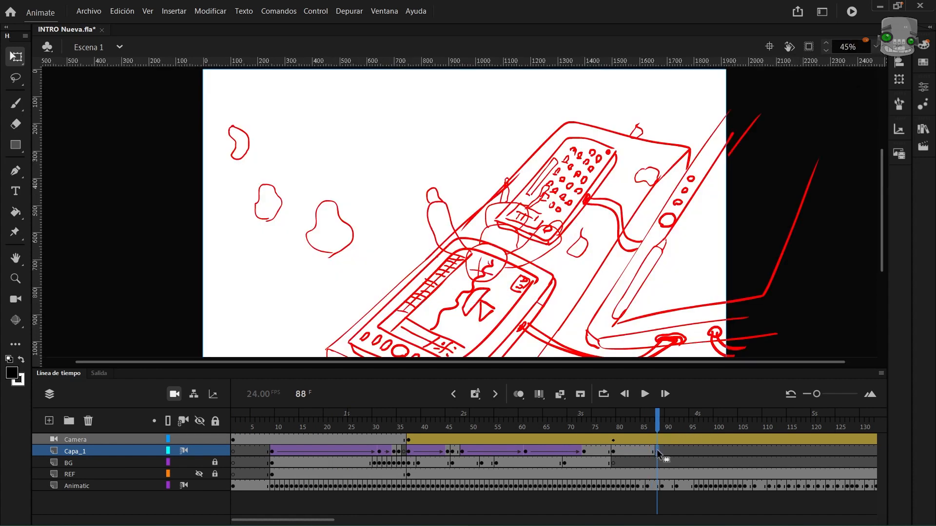
{"action": "left_click_drag", "start_coordinate": [746, 464], "coordinate": [481, 437]}
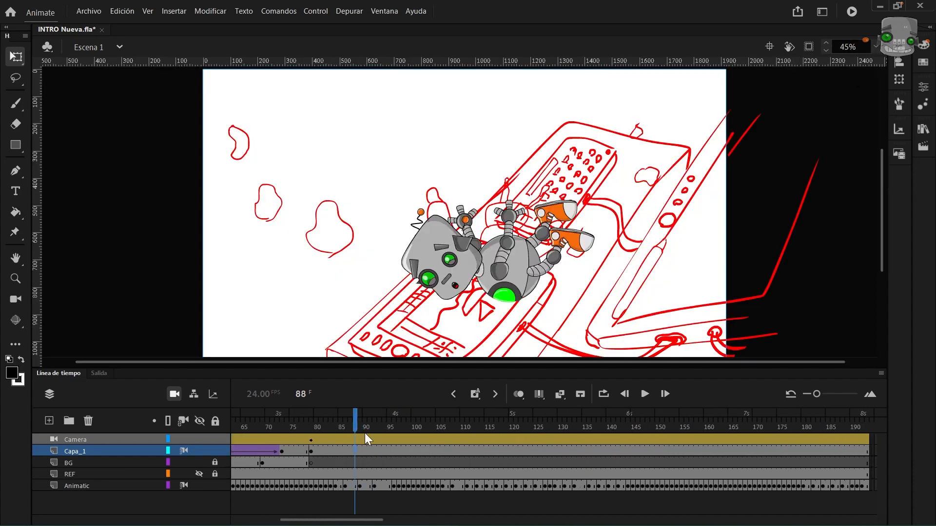
{"action": "left_click_drag", "start_coordinate": [352, 428], "coordinate": [372, 419]}
Step: Set the Fito Tec caida II graphic at frame 79 to play once and check its motion
{"action": "left_click", "coordinate": [315, 451]}
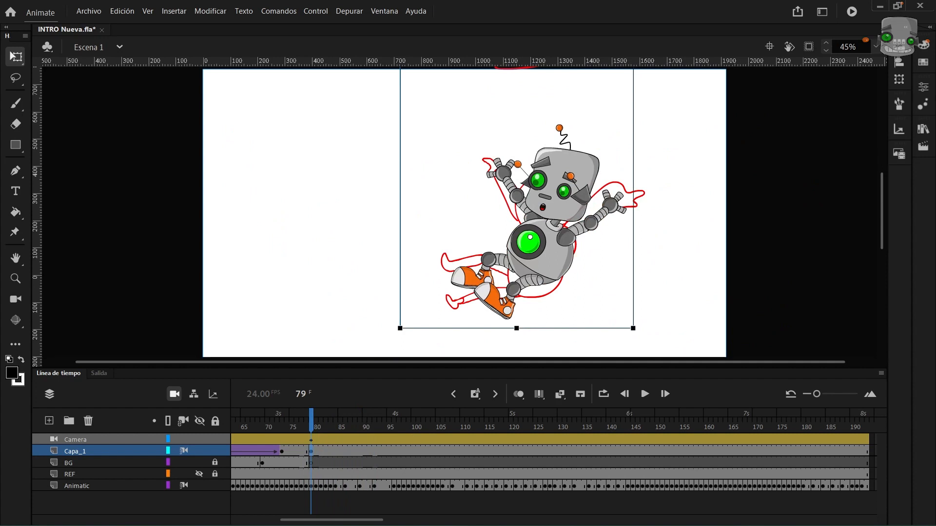
{"action": "left_click", "coordinate": [919, 96]}
{"action": "left_click", "coordinate": [740, 77]}
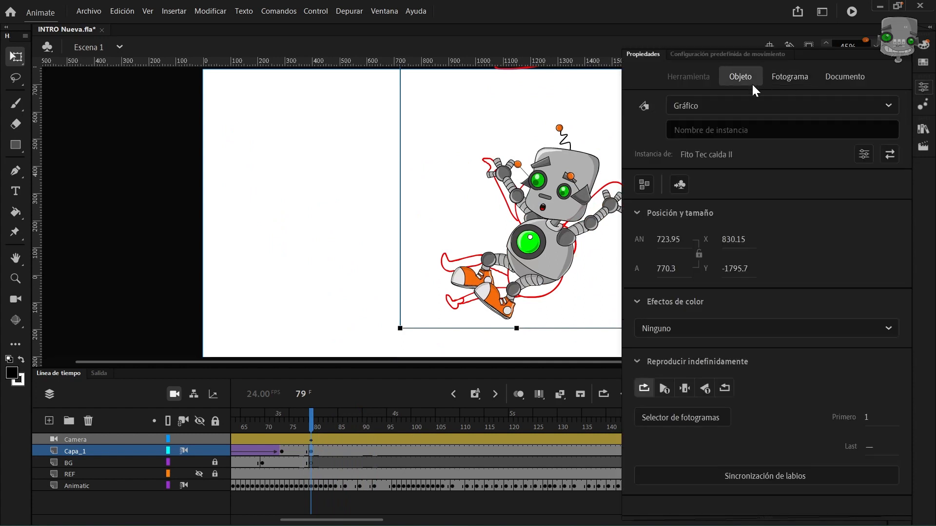
{"action": "left_click", "coordinate": [665, 389]}
{"action": "left_click_drag", "start_coordinate": [315, 419], "coordinate": [379, 420]}
{"action": "scroll", "coordinate": [460, 270], "scroll_direction": "down", "scroll_amount": 3}
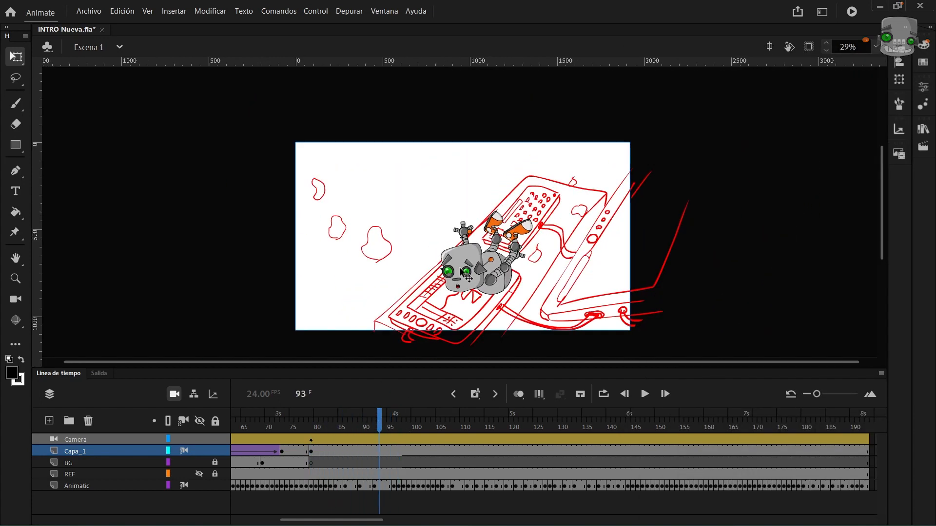
Step: Add a Capa_1 keyframe at frame 96, temporarily hiding the robot to check the sketch underneath
{"action": "left_click_drag", "start_coordinate": [535, 271], "coordinate": [531, 251]}
{"action": "scroll", "coordinate": [512, 270], "scroll_direction": "up", "scroll_amount": 1}
{"action": "mouse_move", "coordinate": [383, 426]}
{"action": "left_mouse_down"}
{"action": "mouse_move", "coordinate": [331, 422]}
{"action": "mouse_move", "coordinate": [375, 438]}
{"action": "left_mouse_up"}
{"action": "left_click_drag", "start_coordinate": [312, 423], "coordinate": [394, 452]}
{"action": "left_click", "coordinate": [199, 452]}
{"action": "left_click", "coordinate": [389, 452]}
{"action": "left_click", "coordinate": [199, 451]}
Step: Reposition the robot at frame 96 to line up with the landing sketch
{"action": "scroll", "coordinate": [512, 225], "scroll_direction": "up", "scroll_amount": 2}
{"action": "left_click", "coordinate": [441, 266]}
{"action": "left_click_drag", "start_coordinate": [528, 336], "coordinate": [528, 291]}
{"action": "scroll", "coordinate": [505, 288], "scroll_direction": "up", "scroll_amount": 1}
{"action": "left_click_drag", "start_coordinate": [434, 268], "coordinate": [336, 273]}
Step: Apply a classic tween to Capa_1 between frames 79 and 96 and edit its frame properties
{"action": "scroll", "coordinate": [509, 283], "scroll_direction": "down", "scroll_amount": 3}
{"action": "left_click_drag", "start_coordinate": [394, 428], "coordinate": [322, 434]}
{"action": "left_click", "coordinate": [355, 451]}
{"action": "left_click", "coordinate": [923, 87]}
{"action": "left_click", "coordinate": [765, 274]}
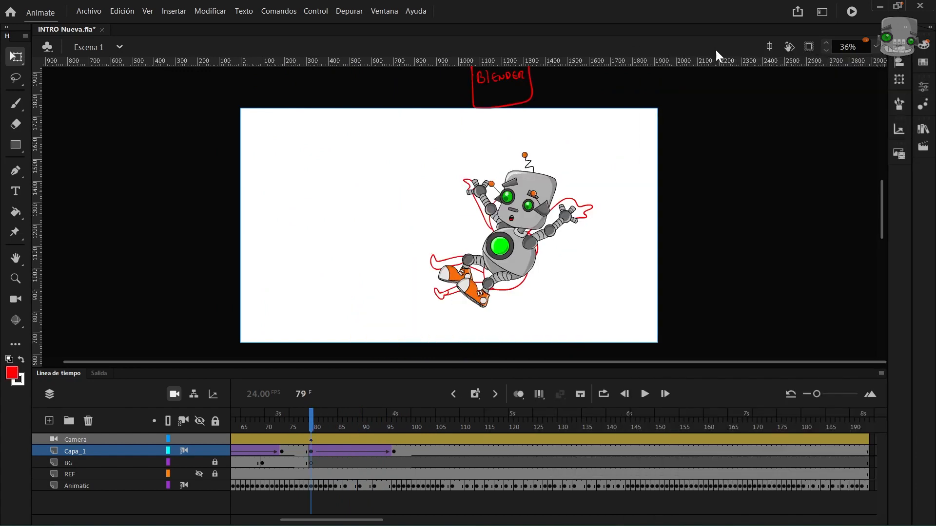
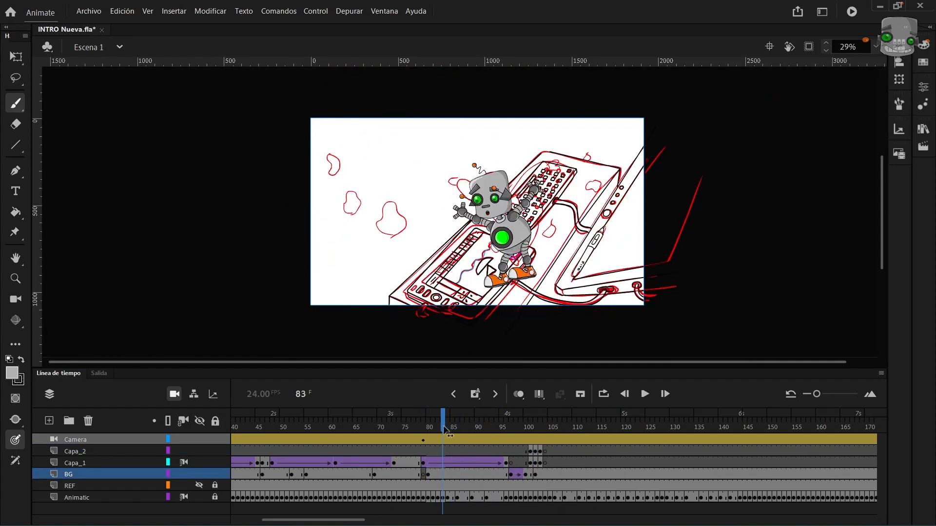
Step: Scrub the scene from frame 83 onward to review the robot's landing over the inked background
{"action": "mouse_move", "coordinate": [445, 430]}
{"action": "left_mouse_down"}
{"action": "mouse_move", "coordinate": [424, 422]}
{"action": "mouse_move", "coordinate": [571, 414]}
{"action": "left_mouse_up"}
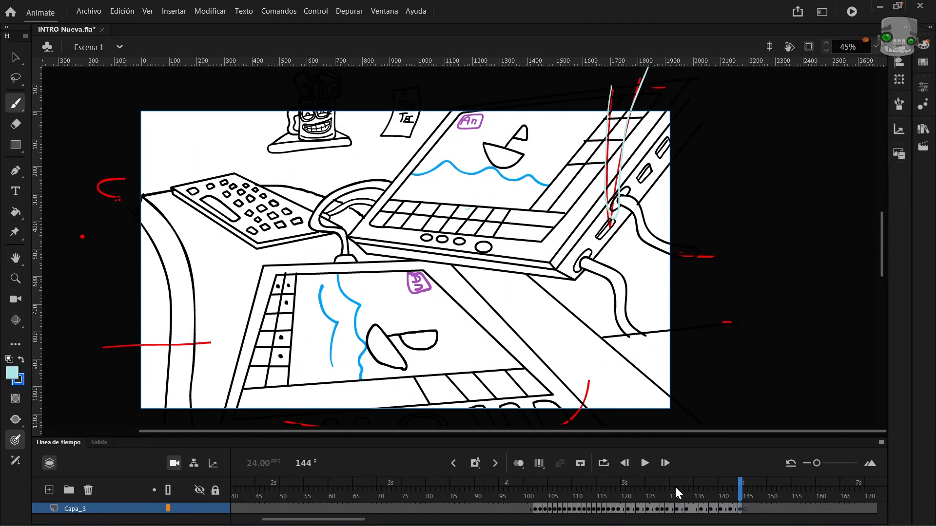
Step: Go to frame 102 and hide every layer except Capa_3
{"action": "left_click", "coordinate": [541, 485]}
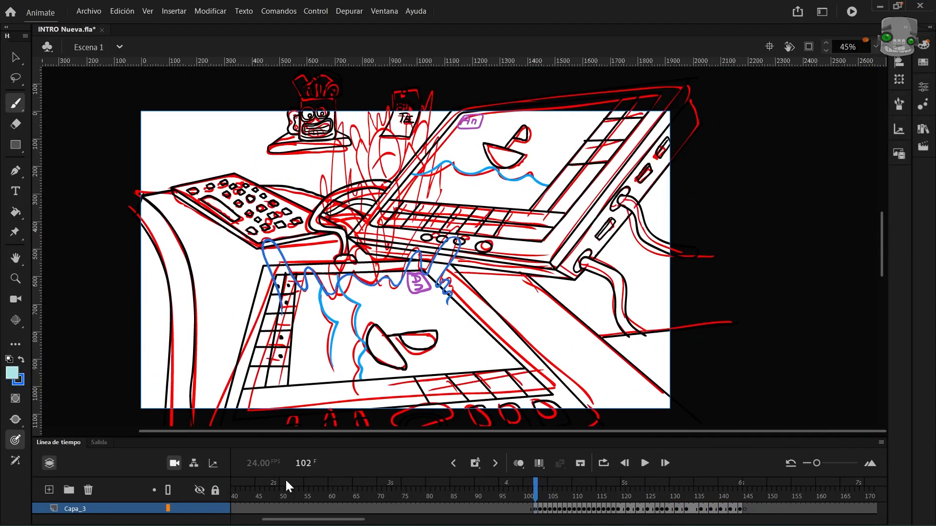
{"action": "left_click", "coordinate": [200, 507], "text": "alt"}
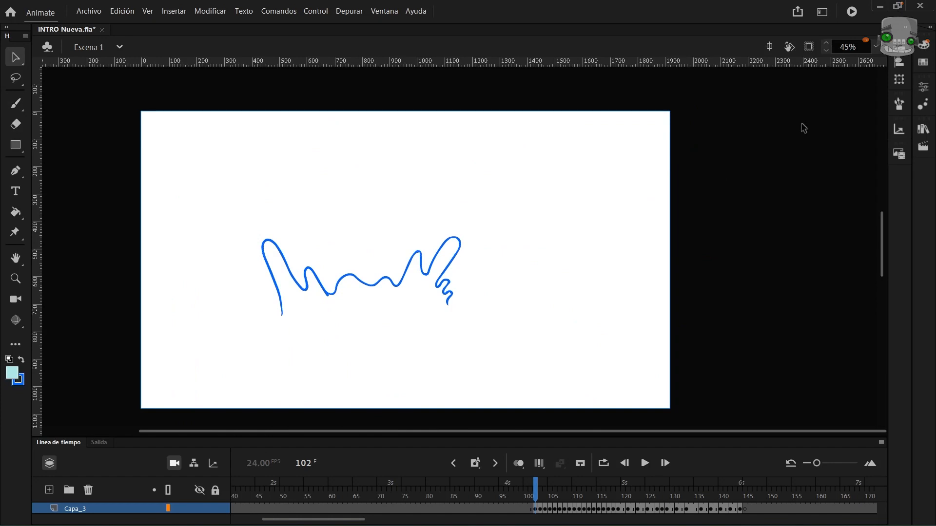
Step: Pick a blue fill colour for the splash drawing and activate the Paint Bucket tool
{"action": "left_click", "coordinate": [927, 51]}
{"action": "left_click", "coordinate": [709, 86]}
{"action": "left_click_drag", "start_coordinate": [705, 124], "coordinate": [726, 144]}
{"action": "left_click", "coordinate": [923, 87]}
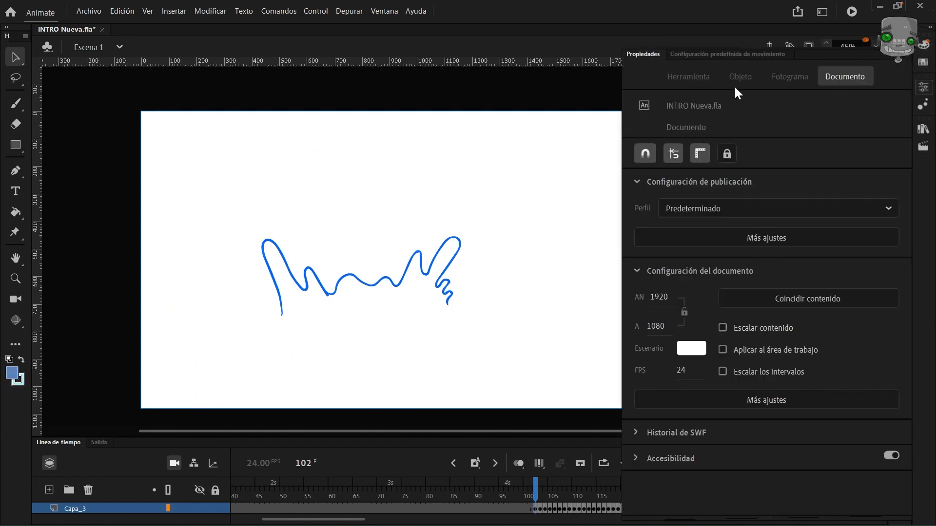
{"action": "key", "text": "k"}
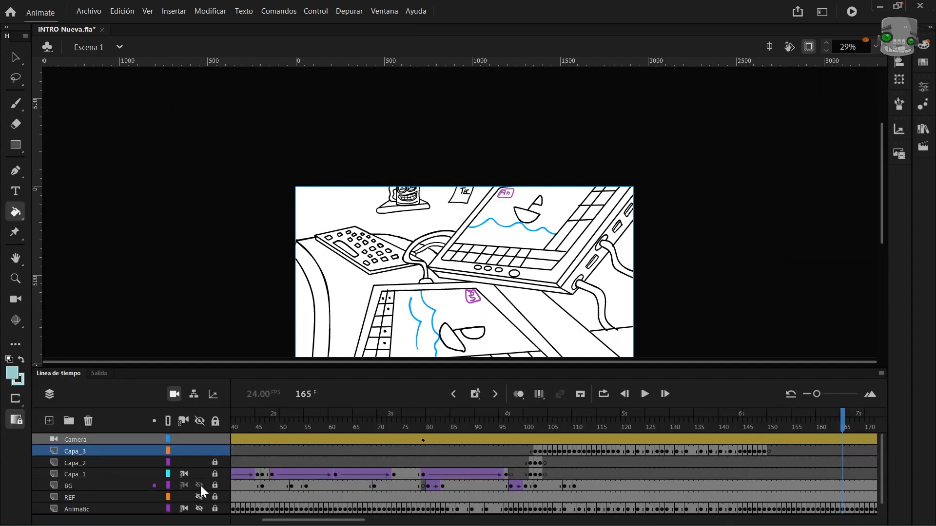
Step: Scrub back and forth between about frames 99 and 152 to review the Capa_3 splash animation over the background
{"action": "left_click_drag", "start_coordinate": [525, 422], "coordinate": [730, 424]}
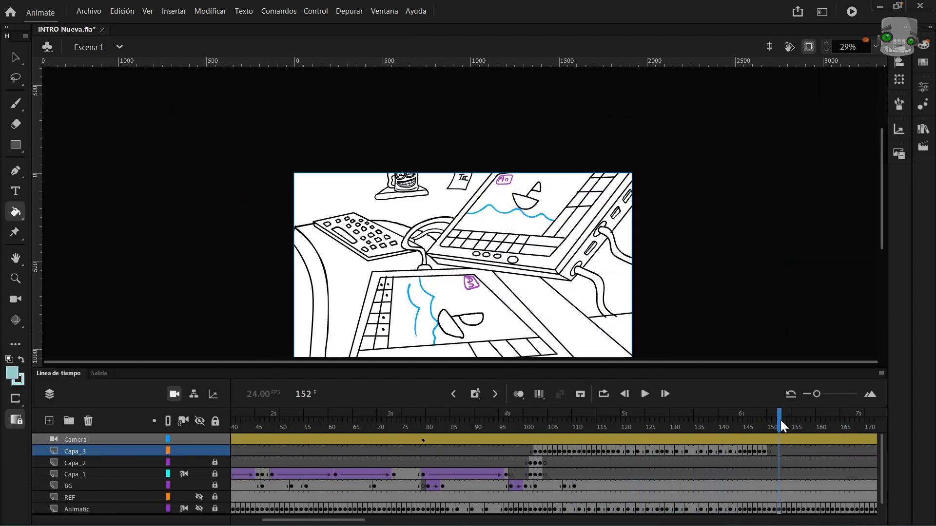
{"action": "left_click_drag", "start_coordinate": [781, 426], "coordinate": [523, 426]}
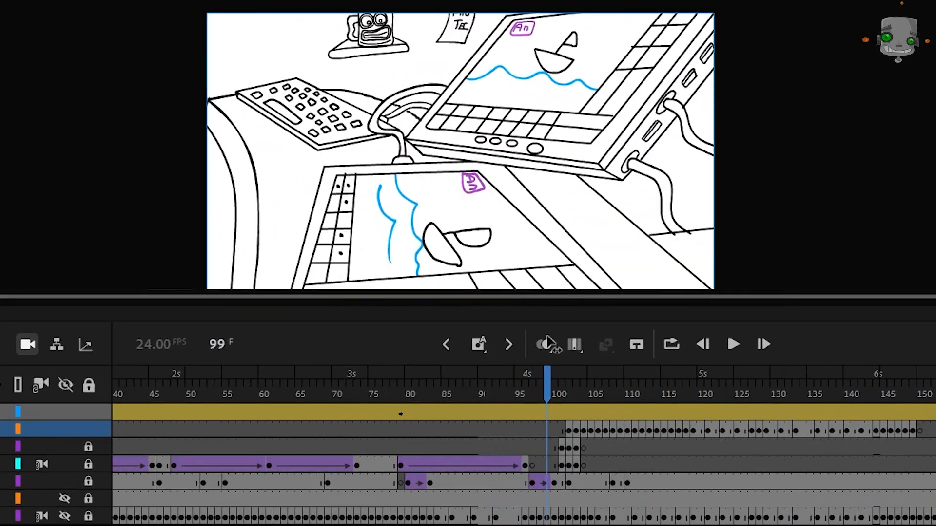
Step: Insert a blank keyframe at frame 135 on the background layer and play back the splash section
{"action": "mouse_move", "coordinate": [548, 343]}
{"action": "left_mouse_down"}
{"action": "mouse_move", "coordinate": [724, 310]}
{"action": "mouse_move", "coordinate": [761, 313]}
{"action": "mouse_move", "coordinate": [753, 306]}
{"action": "left_mouse_up"}
{"action": "left_click_drag", "start_coordinate": [866, 421], "coordinate": [532, 417]}
{"action": "left_click_drag", "start_coordinate": [423, 396], "coordinate": [481, 386]}
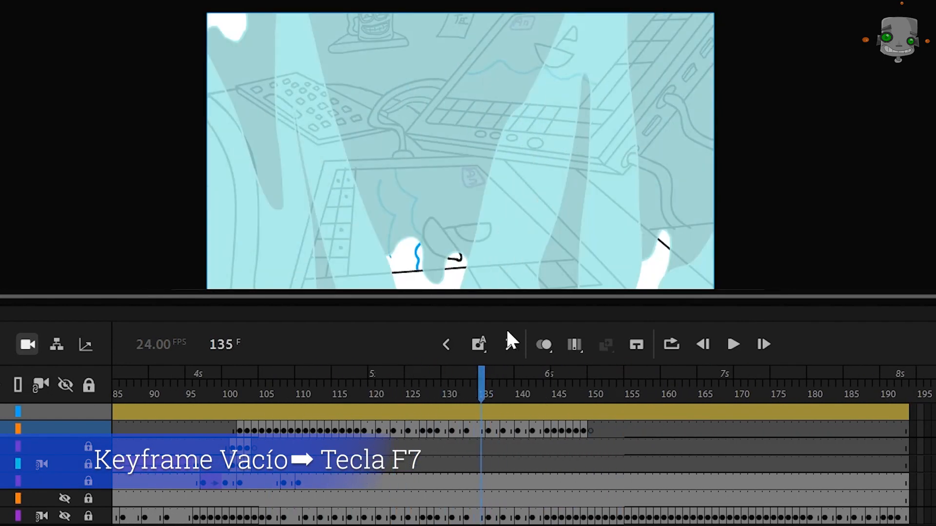
{"action": "left_click", "coordinate": [481, 482]}
{"action": "key", "text": "F7"}
{"action": "left_click", "coordinate": [248, 391]}
{"action": "key", "text": "Return"}
{"action": "key", "text": "Return"}
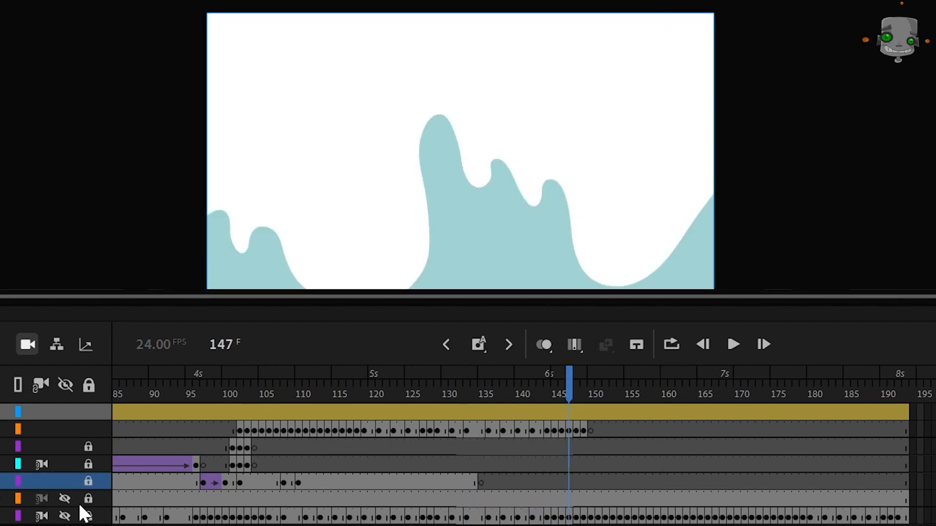
Step: Show the Animatic layer, trace the sketched writing hand at frame 152 on Capa_2 and convert it to the symbol Mano escribiendo
{"action": "left_click", "coordinate": [65, 516]}
{"action": "mouse_move", "coordinate": [568, 393]}
{"action": "left_mouse_down"}
{"action": "mouse_move", "coordinate": [609, 402]}
{"action": "mouse_move", "coordinate": [558, 402]}
{"action": "left_mouse_up"}
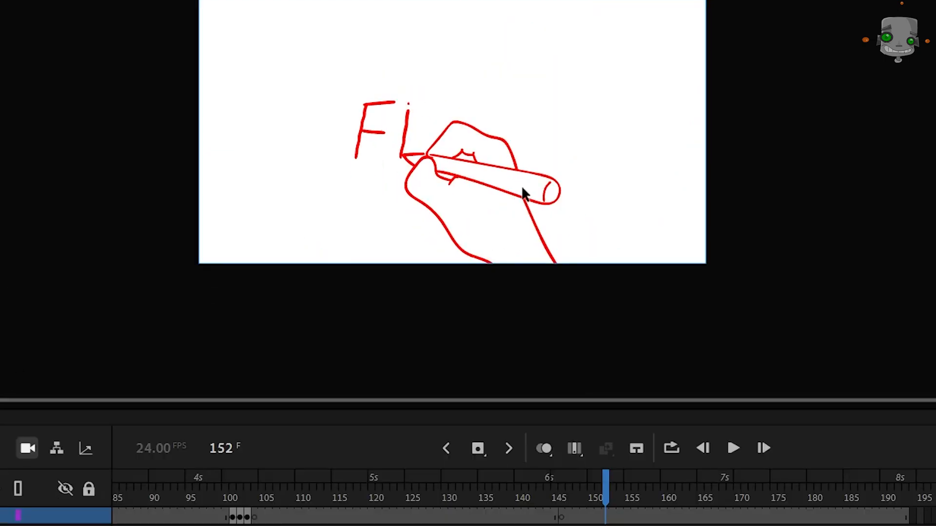
{"action": "scroll", "coordinate": [522, 195], "scroll_direction": "up", "scroll_amount": 3}
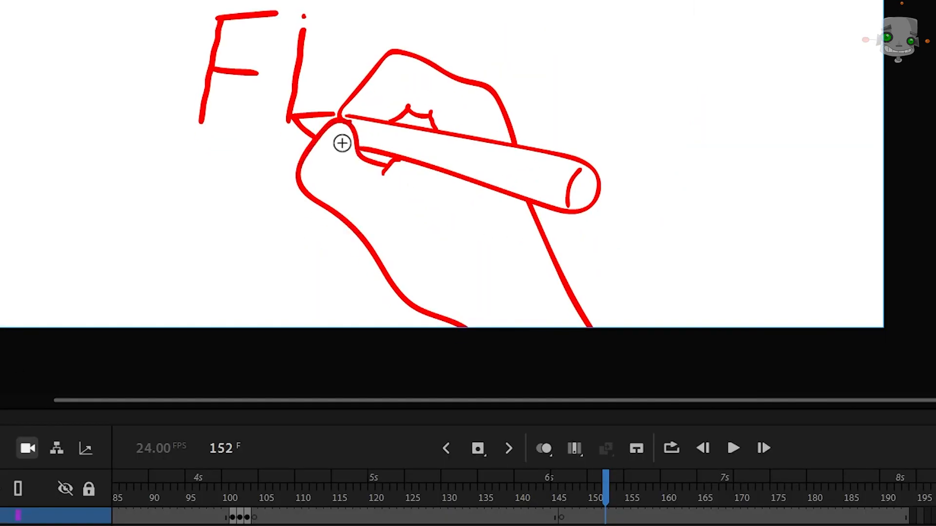
{"action": "left_click_drag", "start_coordinate": [529, 204], "coordinate": [595, 327]}
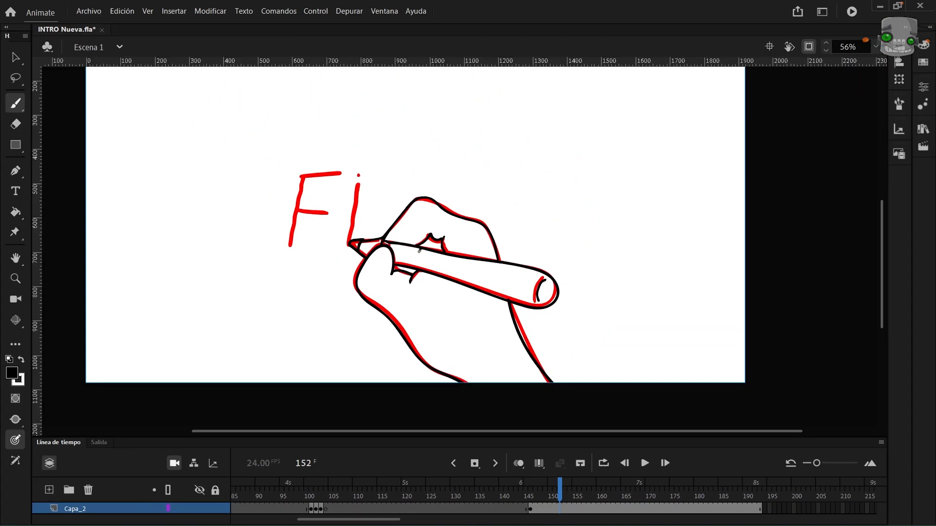
{"action": "key", "text": "F8"}
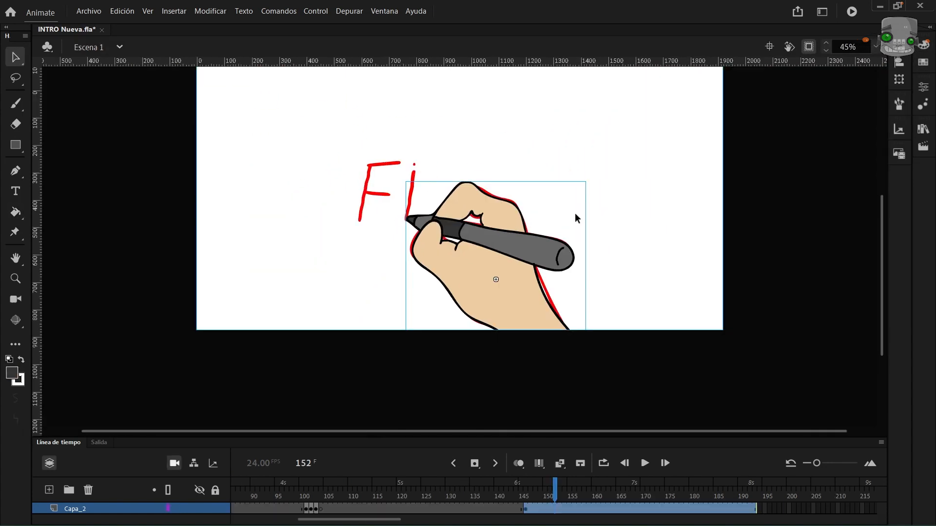
Step: Turn on automatic keyframes and reposition the hand over the sketch at frame 146 and about frame 149
{"action": "left_click", "coordinate": [473, 461]}
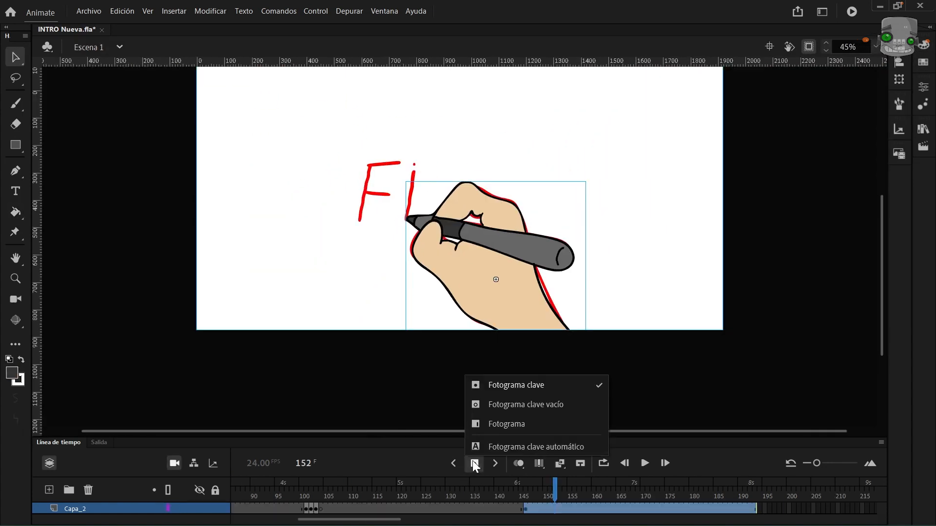
{"action": "key", "text": "Escape"}
{"action": "left_click", "coordinate": [527, 498]}
{"action": "mouse_move", "coordinate": [528, 497]}
{"action": "left_mouse_down"}
{"action": "mouse_move", "coordinate": [540, 490]}
{"action": "mouse_move", "coordinate": [528, 488]}
{"action": "left_mouse_up"}
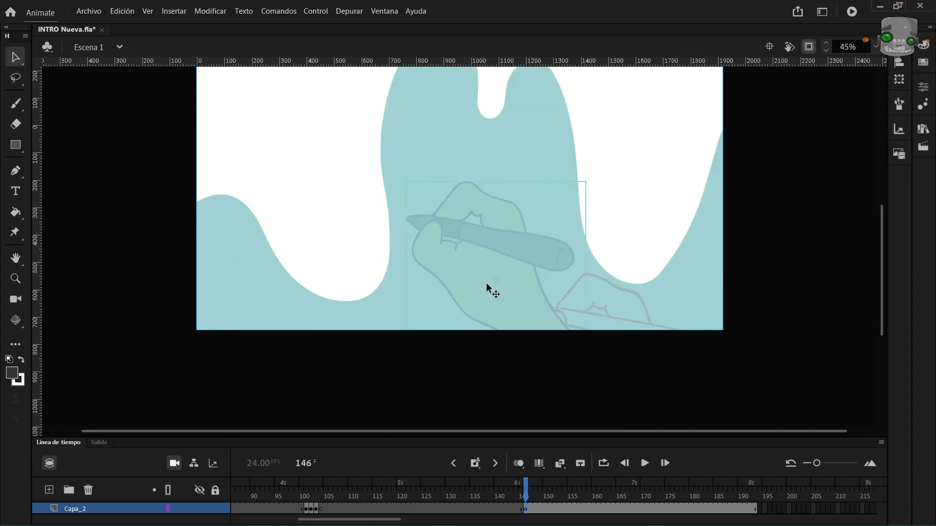
{"action": "mouse_move", "coordinate": [476, 288]}
{"action": "left_mouse_down"}
{"action": "mouse_move", "coordinate": [616, 377]}
{"action": "mouse_move", "coordinate": [595, 397]}
{"action": "left_mouse_up"}
{"action": "left_click_drag", "start_coordinate": [527, 497], "coordinate": [540, 493]}
{"action": "left_click_drag", "start_coordinate": [592, 307], "coordinate": [425, 158]}
Step: Inside the Mano escribiendo symbol, cut off the rounded wrist, redraw a longer forearm and fill it with the skin colour
{"action": "double_click", "coordinate": [490, 265]}
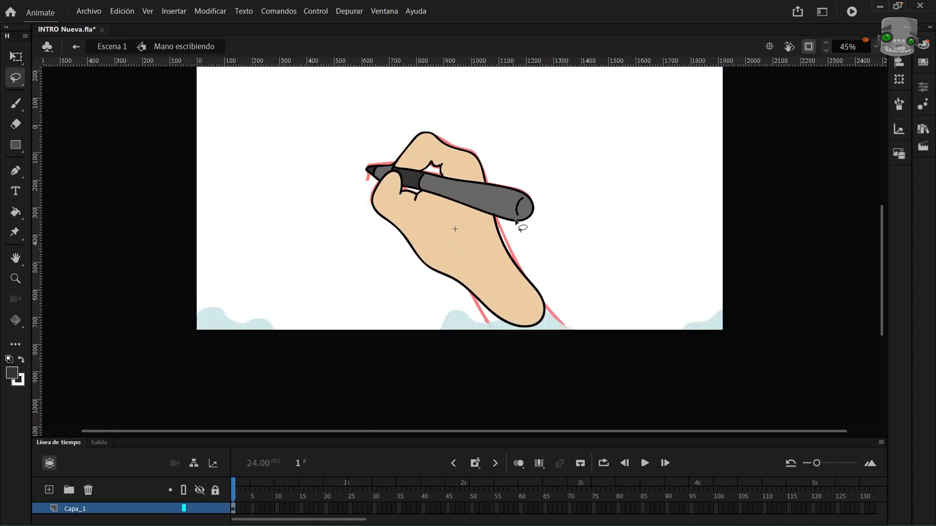
{"action": "key", "text": "Delete"}
{"action": "key", "text": "b"}
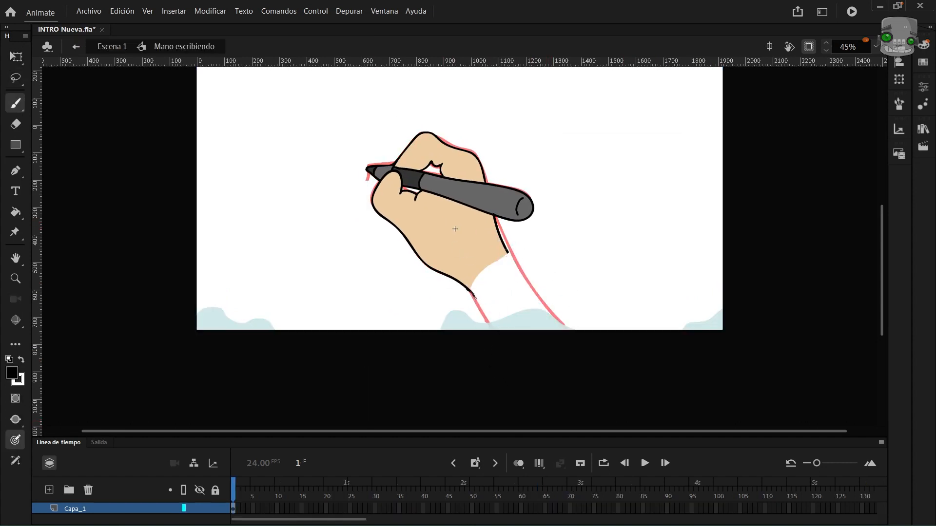
{"action": "key", "text": "i"}
{"action": "left_click", "coordinate": [490, 248]}
{"action": "left_click", "coordinate": [523, 310]}
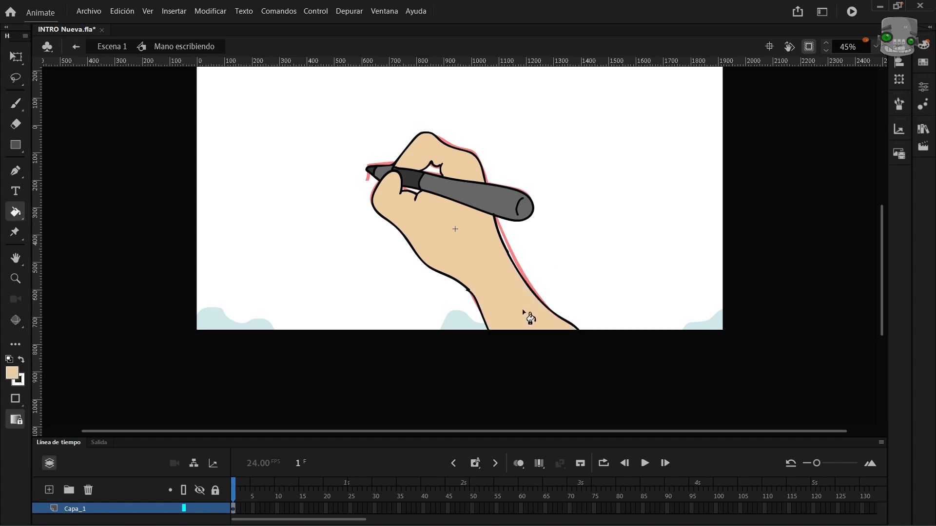
{"action": "double_click", "coordinate": [603, 256]}
Step: Display Capa_2 as outlines and align the hand with the sketched hand at frames 152, 155 and 157
{"action": "left_click_drag", "start_coordinate": [556, 493], "coordinate": [569, 483]}
{"action": "left_click", "coordinate": [168, 509]}
{"action": "left_click_drag", "start_coordinate": [473, 301], "coordinate": [515, 347]}
{"action": "key", "text": "period"}
{"action": "key", "text": "period"}
{"action": "key", "text": "period"}
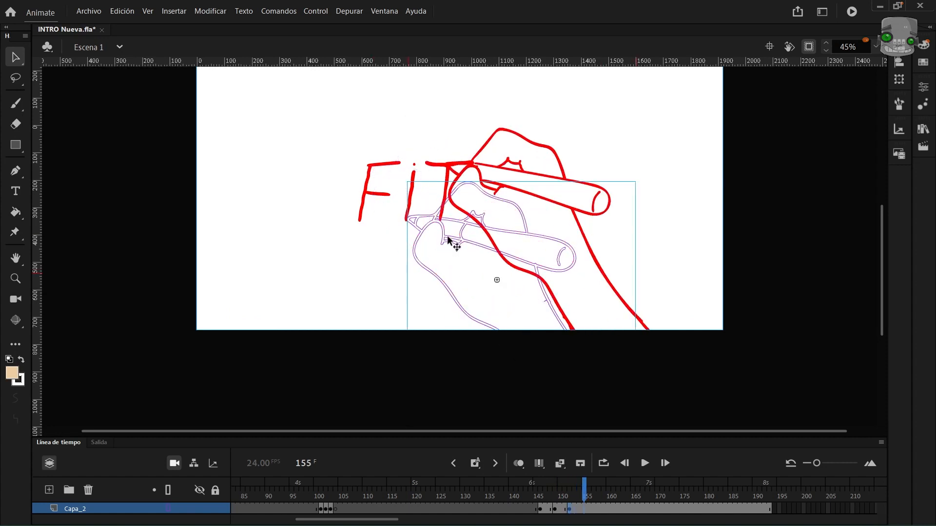
{"action": "key", "text": "period"}
{"action": "key", "text": "period"}
{"action": "mouse_move", "coordinate": [446, 236]}
{"action": "left_mouse_down"}
{"action": "mouse_move", "coordinate": [487, 183]}
{"action": "mouse_move", "coordinate": [520, 252]}
{"action": "left_mouse_up"}
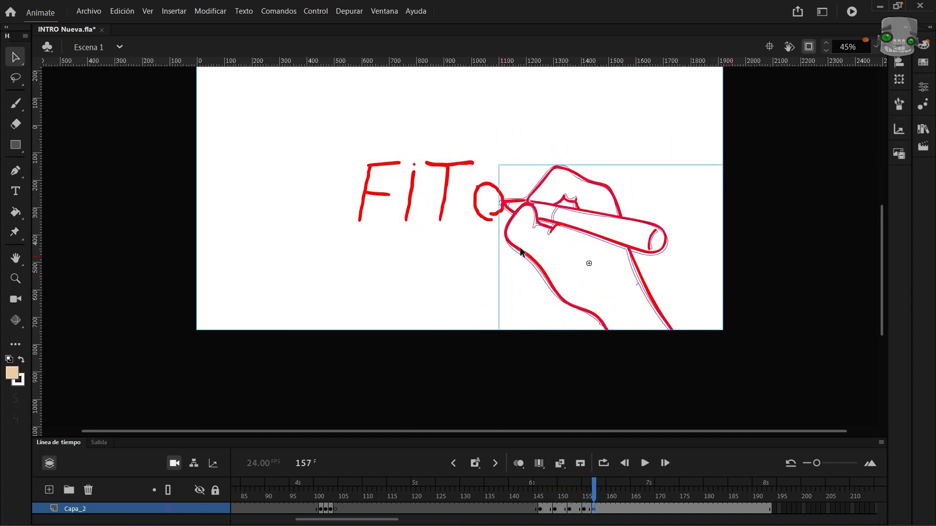
Step: Keep aligning the hand with the sketch from frame 159 onward until it moves out of the canvas
{"action": "key", "text": "period"}
{"action": "key", "text": "period"}
{"action": "mouse_move", "coordinate": [541, 195]}
{"action": "left_mouse_down"}
{"action": "mouse_move", "coordinate": [553, 192]}
{"action": "mouse_move", "coordinate": [610, 226]}
{"action": "left_mouse_up"}
{"action": "left_click", "coordinate": [619, 490]}
{"action": "left_click_drag", "start_coordinate": [618, 490], "coordinate": [623, 491]}
{"action": "left_click_drag", "start_coordinate": [568, 246], "coordinate": [658, 302]}
{"action": "left_click_drag", "start_coordinate": [623, 491], "coordinate": [637, 491]}
{"action": "left_click_drag", "start_coordinate": [658, 300], "coordinate": [689, 301]}
{"action": "left_click_drag", "start_coordinate": [638, 495], "coordinate": [662, 496]}
{"action": "left_click_drag", "start_coordinate": [689, 301], "coordinate": [780, 336]}
Step: Apply classic tweens between the hand's keyframes on Capa_2 and play back the writing motion from frame 146
{"action": "left_click_drag", "start_coordinate": [541, 509], "coordinate": [646, 501]}
{"action": "scroll", "coordinate": [647, 507], "scroll_direction": "up", "scroll_amount": 3}
{"action": "left_click", "coordinate": [661, 496]}
{"action": "left_click_drag", "start_coordinate": [545, 508], "coordinate": [653, 509]}
{"action": "right_click", "coordinate": [651, 509]}
{"action": "left_click", "coordinate": [540, 495]}
{"action": "key", "text": "Return"}
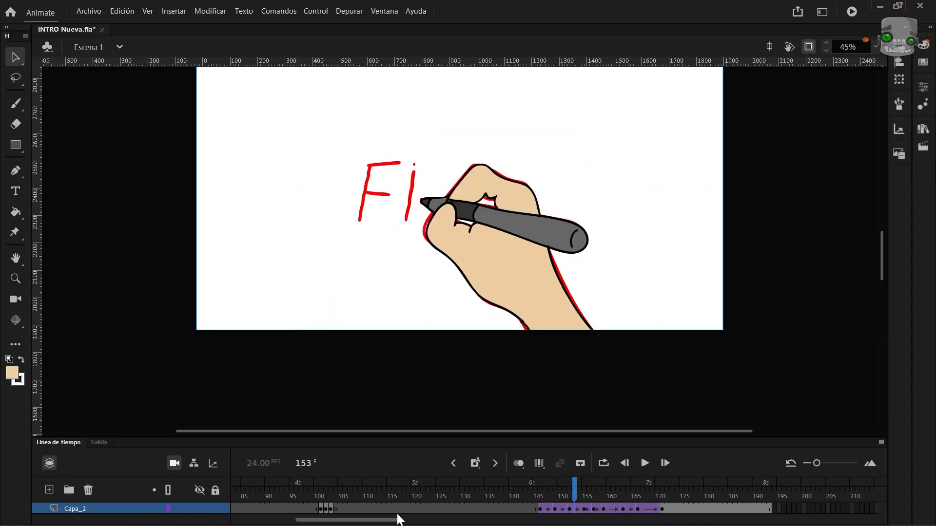
Step: Go to frame 83, unlock the BG layer and open the Escritorio symbol for editing
{"action": "left_click_drag", "start_coordinate": [520, 490], "coordinate": [715, 493]}
{"action": "left_click_drag", "start_coordinate": [702, 437], "coordinate": [628, 446]}
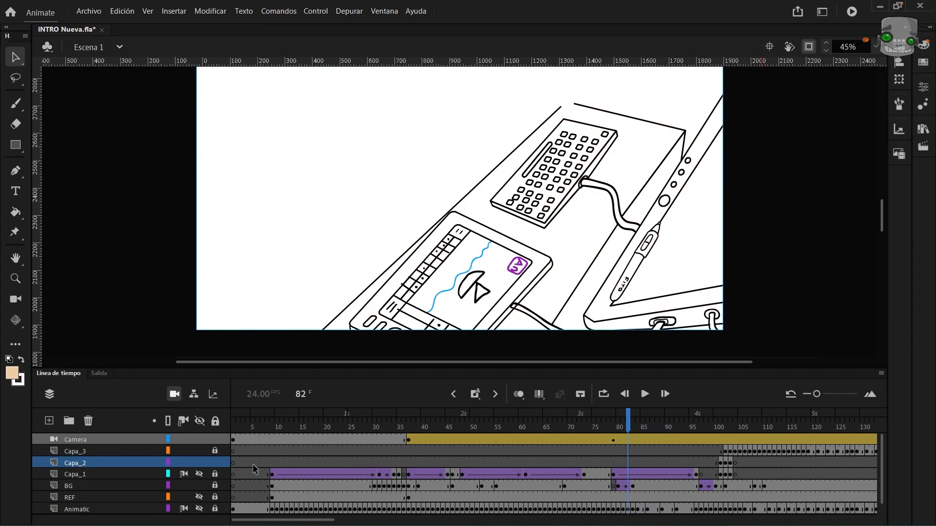
{"action": "key", "text": "period"}
{"action": "left_click", "coordinate": [215, 486]}
{"action": "double_click", "coordinate": [509, 273]}
{"action": "scroll", "coordinate": [507, 275], "scroll_direction": "down", "scroll_amount": 1}
{"action": "scroll", "coordinate": [460, 272], "scroll_direction": "up", "scroll_amount": 1}
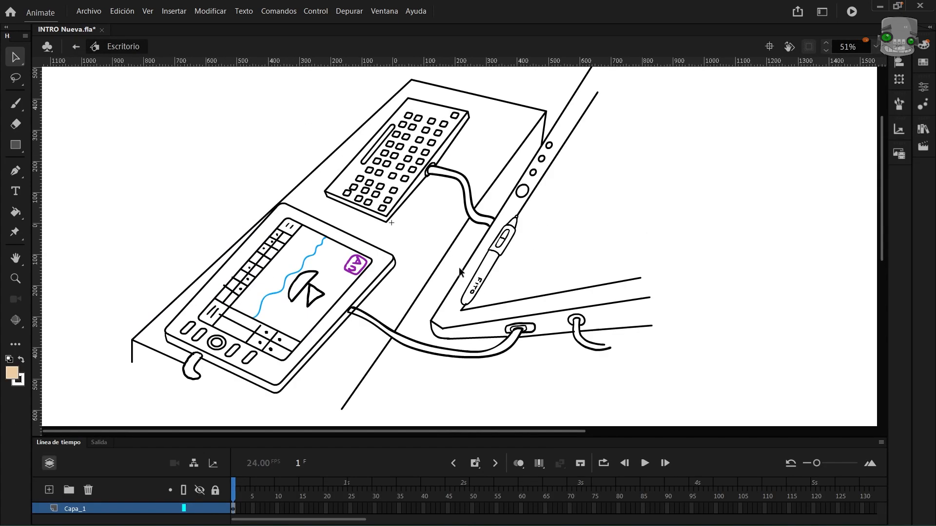
Step: Fill the small tablet's drawing with blue sea and pale green, and its interface cells with grey, yellow and purple
{"action": "left_click", "coordinate": [923, 45]}
{"action": "left_click", "coordinate": [744, 123]}
{"action": "left_click", "coordinate": [454, 281]}
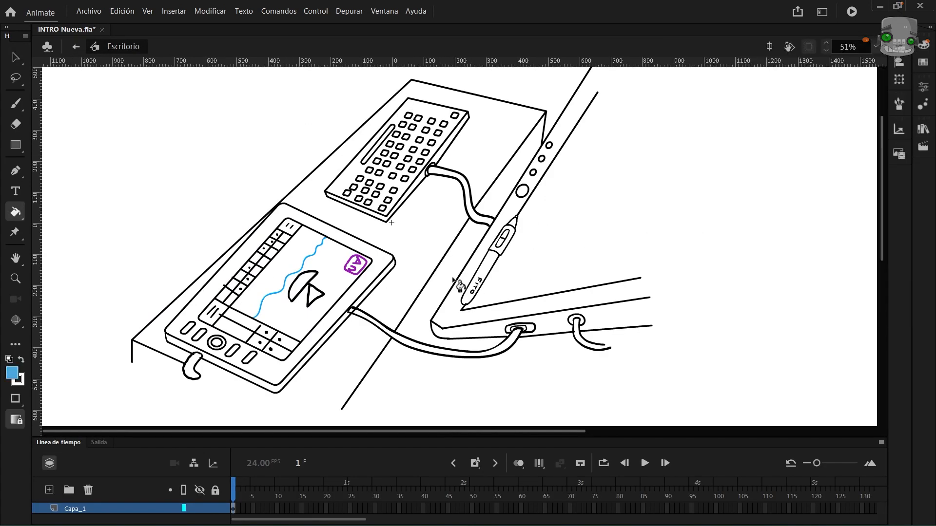
{"action": "left_click", "coordinate": [274, 269]}
{"action": "left_click", "coordinate": [924, 63]}
{"action": "scroll", "coordinate": [293, 273], "scroll_direction": "up", "scroll_amount": 1}
{"action": "left_click", "coordinate": [279, 233]}
{"action": "left_click", "coordinate": [234, 285]}
{"action": "left_click", "coordinate": [244, 382]}
{"action": "left_click", "coordinate": [215, 345]}
{"action": "left_click", "coordinate": [358, 269]}
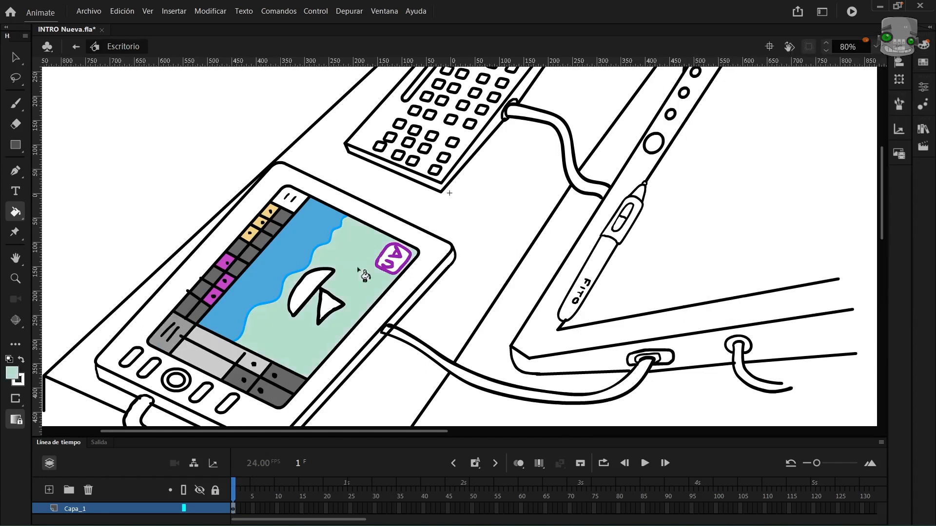
{"action": "left_click", "coordinate": [283, 199]}
Step: Fill the small tablet's boat red and orange, its An logo purple, its frame dark grey and its side light grey
{"action": "left_click", "coordinate": [308, 291]}
{"action": "left_click", "coordinate": [330, 306]}
{"action": "left_click", "coordinate": [924, 45]}
{"action": "left_click_drag", "start_coordinate": [709, 117], "coordinate": [718, 129]}
{"action": "left_click", "coordinate": [385, 255]}
{"action": "left_click_drag", "start_coordinate": [453, 322], "coordinate": [553, 283]}
{"action": "left_click", "coordinate": [484, 273]}
{"action": "left_click", "coordinate": [456, 312]}
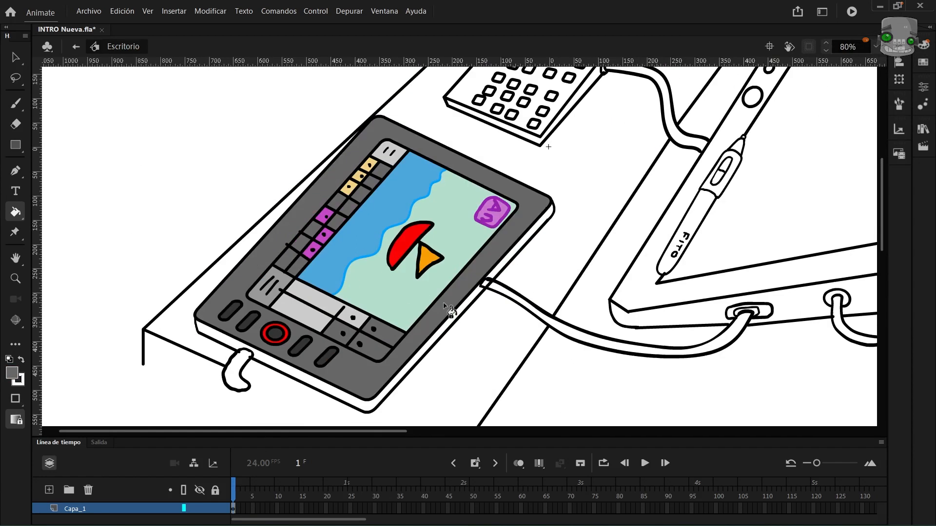
{"action": "left_click", "coordinate": [504, 294]}
Step: Fill the keyboard's top grey and fill the key inside the boton symbol dark grey
{"action": "scroll", "coordinate": [504, 195], "scroll_direction": "up", "scroll_amount": 4}
{"action": "left_click", "coordinate": [417, 146]}
{"action": "left_click", "coordinate": [923, 44]}
{"action": "left_click", "coordinate": [689, 105]}
{"action": "double_click", "coordinate": [646, 138]}
{"action": "left_click", "coordinate": [923, 63]}
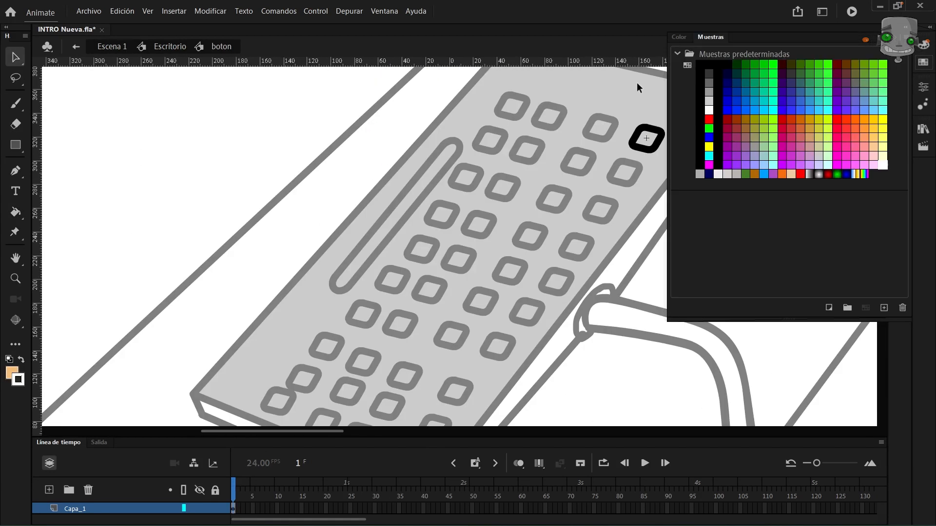
{"action": "left_click", "coordinate": [708, 78]}
{"action": "left_click", "coordinate": [647, 138]}
Step: Return to the Escritorio symbol and fill the cables, ports, pen and large tablet's buttons with dark greys
{"action": "scroll", "coordinate": [636, 83], "scroll_direction": "down", "scroll_amount": 3}
{"action": "key", "text": "k"}
{"action": "left_click", "coordinate": [610, 233]}
{"action": "left_click", "coordinate": [556, 238]}
{"action": "left_click", "coordinate": [619, 147]}
{"action": "left_click", "coordinate": [563, 295]}
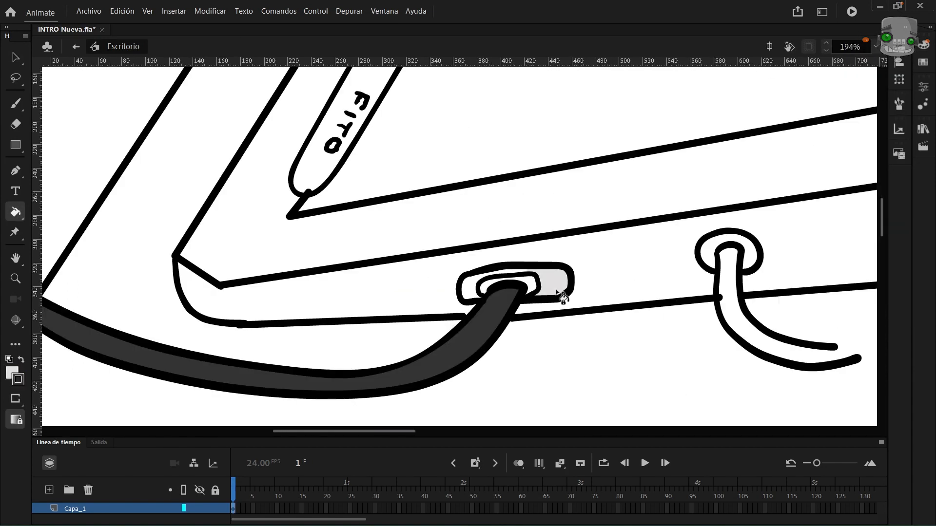
{"action": "left_click", "coordinate": [556, 283]}
{"action": "left_click", "coordinate": [541, 219]}
{"action": "left_click", "coordinate": [924, 62]}
{"action": "left_click", "coordinate": [923, 45]}
{"action": "left_click", "coordinate": [470, 334]}
Step: Brush in the large tablet's missing screen edges in blue and draw the missing outlines of the tablet and desk
{"action": "left_click", "coordinate": [924, 63]}
{"action": "key", "text": "b"}
{"action": "left_click_drag", "start_coordinate": [696, 151], "coordinate": [612, 322]}
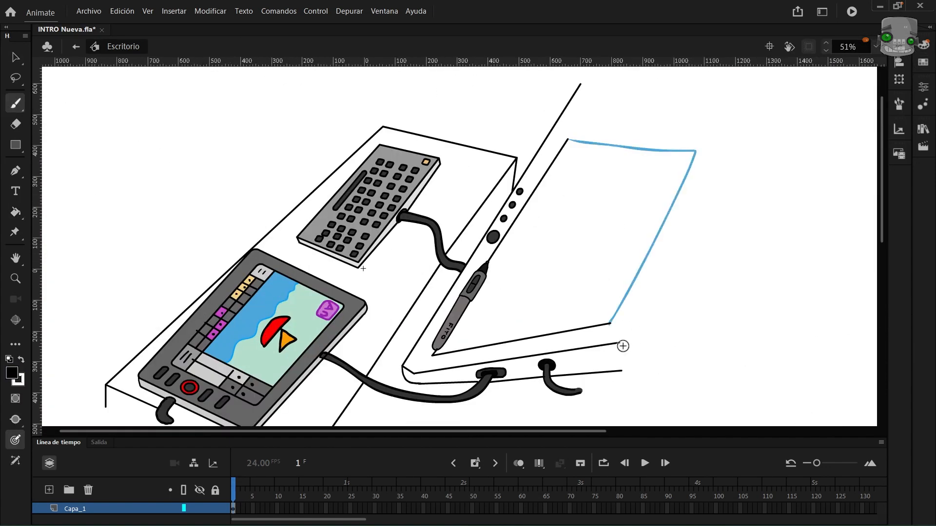
{"action": "left_click_drag", "start_coordinate": [378, 419], "coordinate": [393, 355]}
Step: Fill the large tablet's screen blue, its frame dark brown and its side a lighter brown, and colour the desk brown
{"action": "key", "text": "k"}
{"action": "left_click", "coordinate": [564, 229]}
{"action": "left_click", "coordinate": [923, 63]}
{"action": "left_click", "coordinate": [683, 244]}
{"action": "left_click", "coordinate": [543, 329]}
{"action": "scroll", "coordinate": [547, 333], "scroll_direction": "down", "scroll_amount": 2}
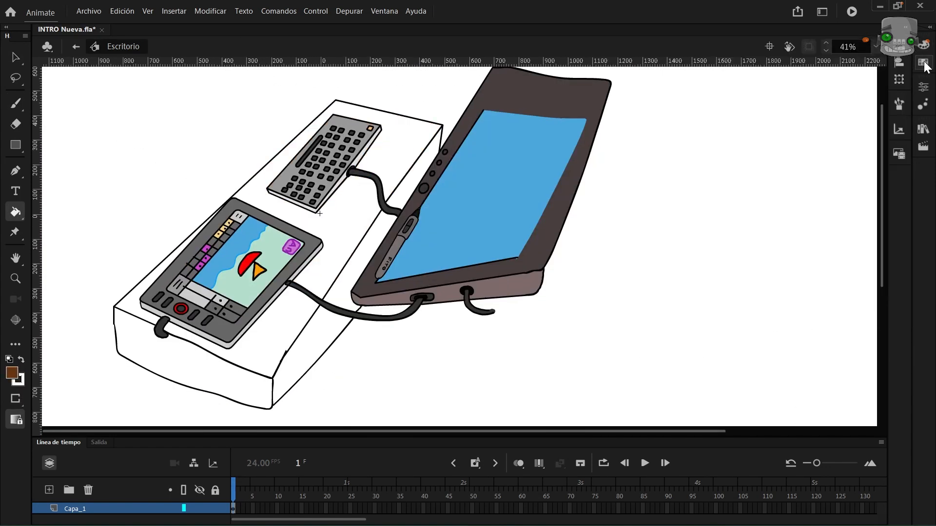
{"action": "left_click", "coordinate": [318, 380]}
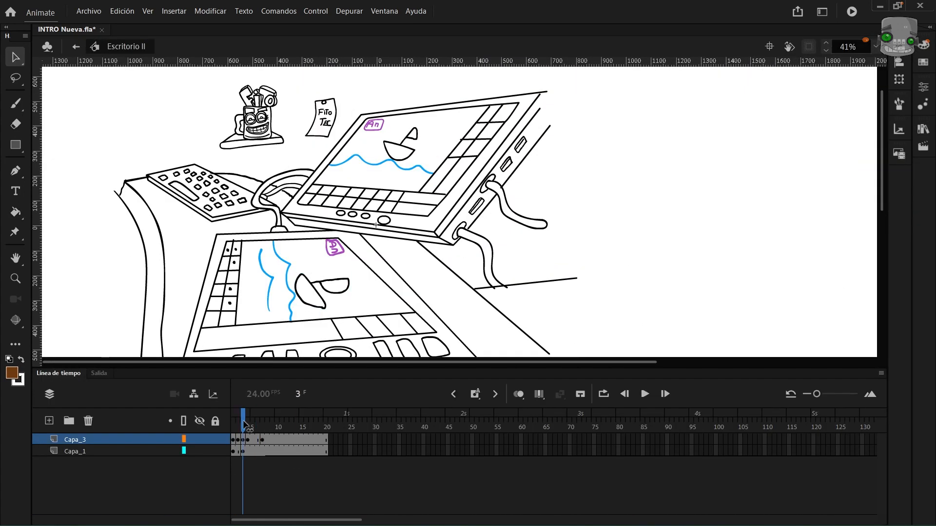
Step: In the Escritorio II symbol, add a REF layer and place the coloured desk beside the drawing as a colour reference
{"action": "left_click", "coordinate": [234, 451]}
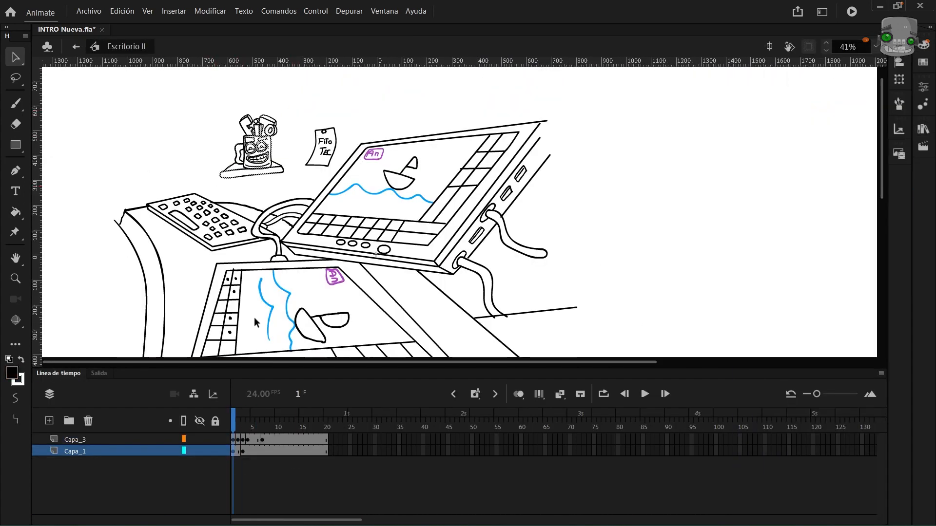
{"action": "left_click", "coordinate": [49, 420]}
{"action": "left_click_drag", "start_coordinate": [788, 221], "coordinate": [616, 219]}
Step: Fill the lower tablet's drawing and interface cells with the reference blue, pale green, red, orange, yellow, purple and grey
{"action": "key", "text": "k"}
{"action": "left_click", "coordinate": [356, 263]}
{"action": "left_click", "coordinate": [326, 303]}
{"action": "left_click", "coordinate": [283, 292]}
{"action": "left_click", "coordinate": [245, 259]}
{"action": "left_click", "coordinate": [252, 204]}
{"action": "left_click", "coordinate": [243, 205]}
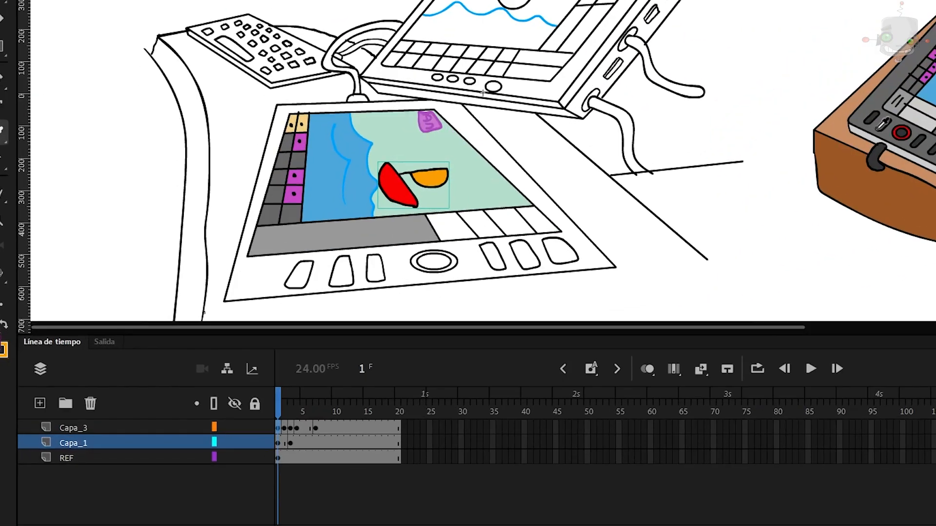
Step: Fill the lower tablet's frame, buttons and remaining cells with dark greys and its round button's ring red
{"action": "left_click", "coordinate": [322, 329]}
{"action": "left_click", "coordinate": [353, 311]}
{"action": "left_click_drag", "start_coordinate": [383, 236], "coordinate": [382, 282]}
{"action": "left_click", "coordinate": [293, 219]}
{"action": "left_click", "coordinate": [503, 257]}
{"action": "left_click", "coordinate": [523, 210]}
Step: Fill the upper tablet's sea blue, its interface cells grey, yellow and purple, its frame dark brown and its buttons dark grey
{"action": "left_click", "coordinate": [581, 17]}
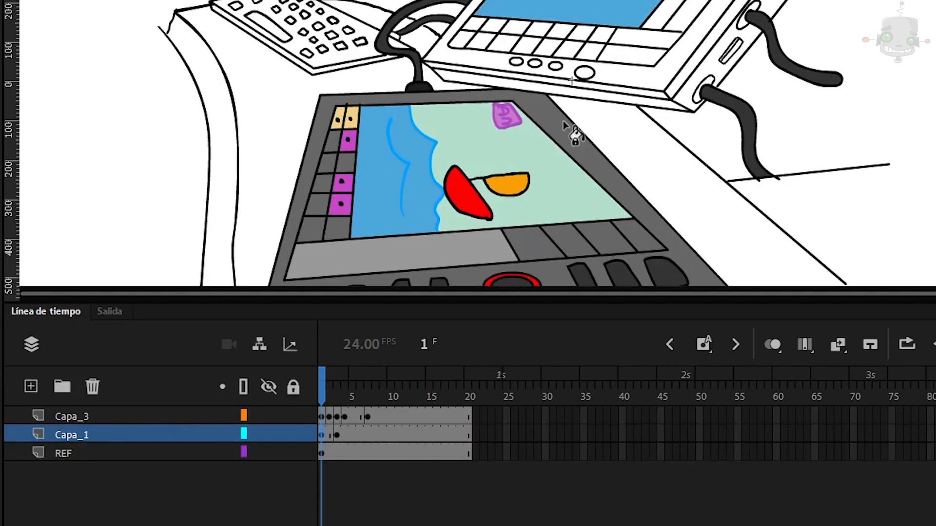
{"action": "left_click", "coordinate": [463, 40]}
{"action": "left_click", "coordinate": [474, 24]}
{"action": "left_click", "coordinate": [494, 26]}
{"action": "left_click", "coordinate": [629, 52]}
{"action": "left_click", "coordinate": [516, 62]}
{"action": "left_click", "coordinate": [535, 63]}
{"action": "left_click", "coordinate": [584, 72]}
{"action": "left_click_drag", "start_coordinate": [686, 96], "coordinate": [526, 93]}
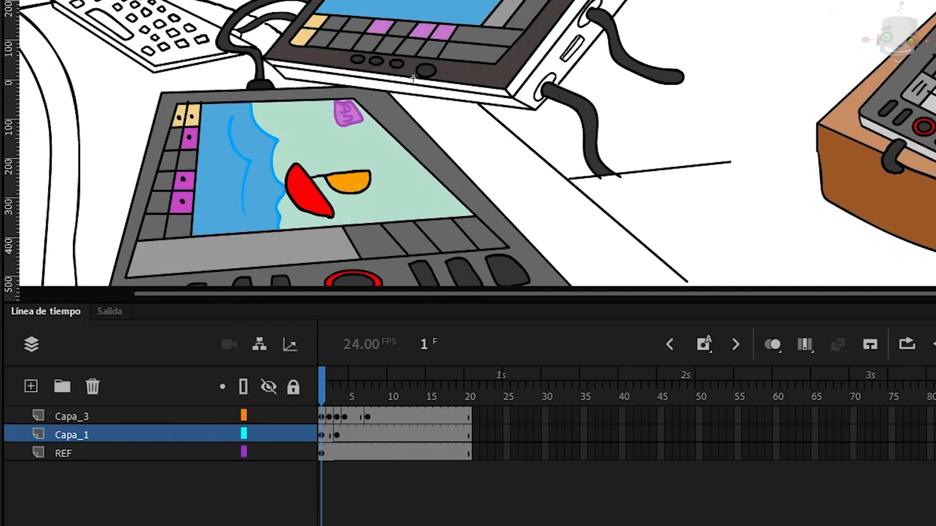
Step: Close the desk's open front and side outlines with brown brush lines and fill the desk surfaces
{"action": "left_click", "coordinate": [413, 79]}
{"action": "key", "text": "ctrl+equal"}
{"action": "key", "text": "ctrl+equal"}
{"action": "key", "text": "ctrl+equal"}
{"action": "left_click", "coordinate": [388, 199]}
{"action": "left_click_drag", "start_coordinate": [184, 197], "coordinate": [677, 134]}
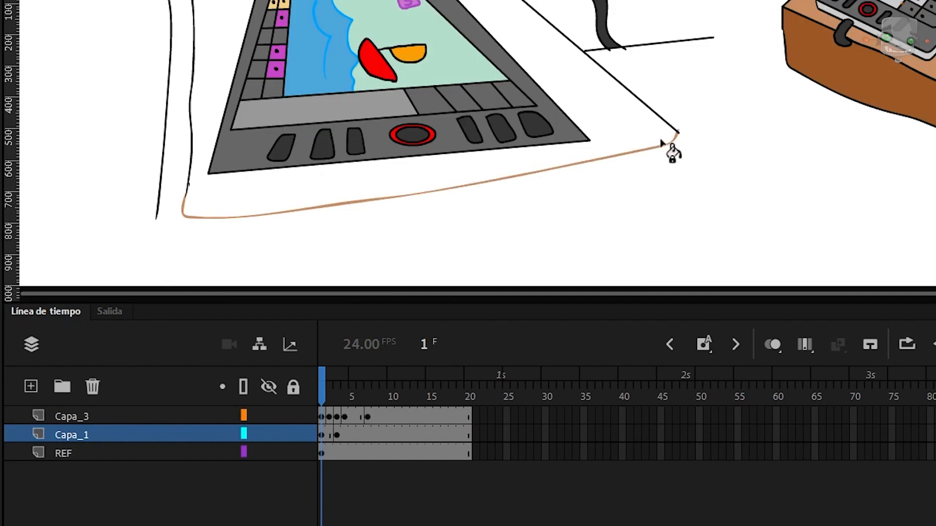
{"action": "left_click", "coordinate": [656, 138]}
{"action": "left_click_drag", "start_coordinate": [157, 219], "coordinate": [187, 218]}
{"action": "left_click", "coordinate": [178, 161]}
Step: Fill the keyboard grey with black keys and fill the body of the smiling mug on the shelf red
{"action": "key", "text": "ctrl+equal"}
{"action": "key", "text": "ctrl+equal"}
{"action": "left_click", "coordinate": [397, 30]}
{"action": "key", "text": "ctrl+minus"}
{"action": "key", "text": "ctrl+minus"}
{"action": "key", "text": "ctrl+equal"}
{"action": "key", "text": "ctrl+equal"}
{"action": "left_click", "coordinate": [458, 56]}
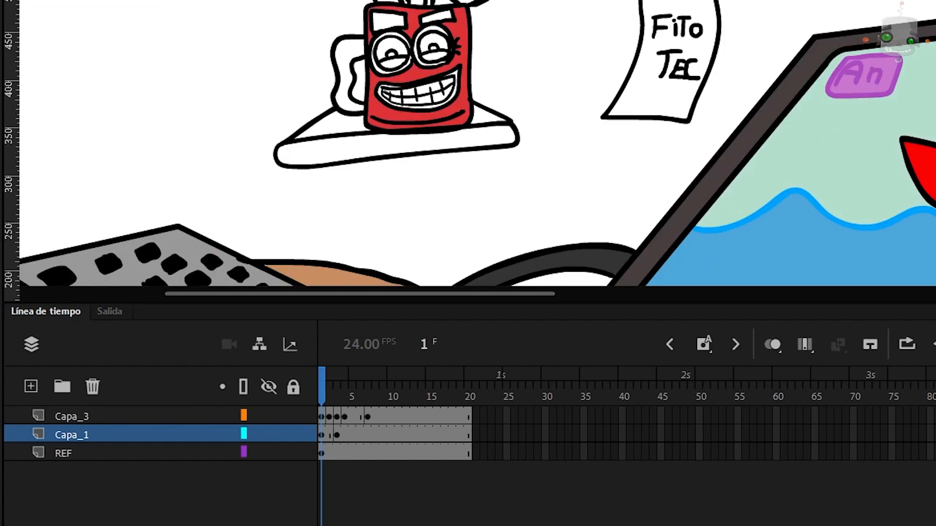
Step: Fill the mug's handle red and colour the details of its eyes and mouth
{"action": "key", "text": "ctrl+equal"}
{"action": "left_click", "coordinate": [266, 147]}
{"action": "left_click", "coordinate": [367, 110]}
{"action": "key", "text": "ctrl+equal"}
{"action": "left_click", "coordinate": [326, 100]}
{"action": "key", "text": "ctrl+minus"}
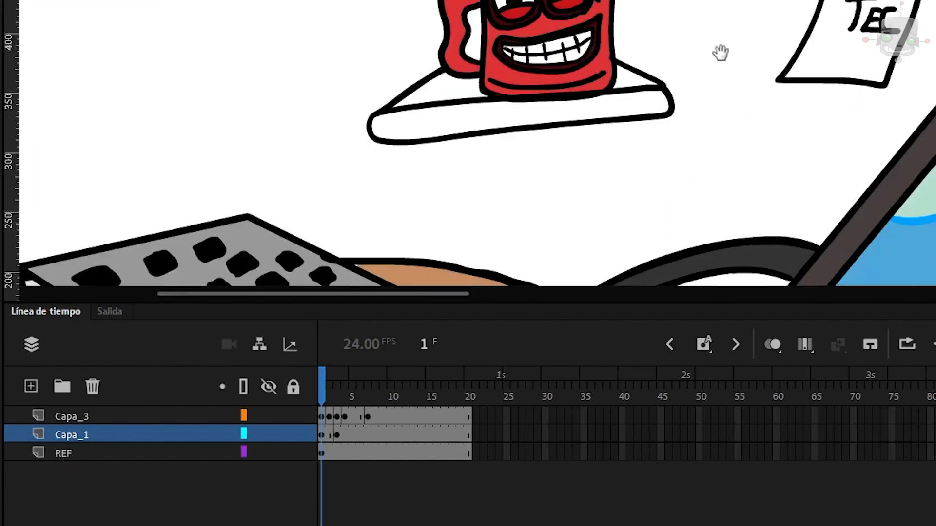
Step: Fill the shelf under the mug brown and the paper note on the wall beige
{"action": "key", "text": "ctrl+minus"}
{"action": "left_click", "coordinate": [570, 56]}
{"action": "left_click", "coordinate": [746, 24]}
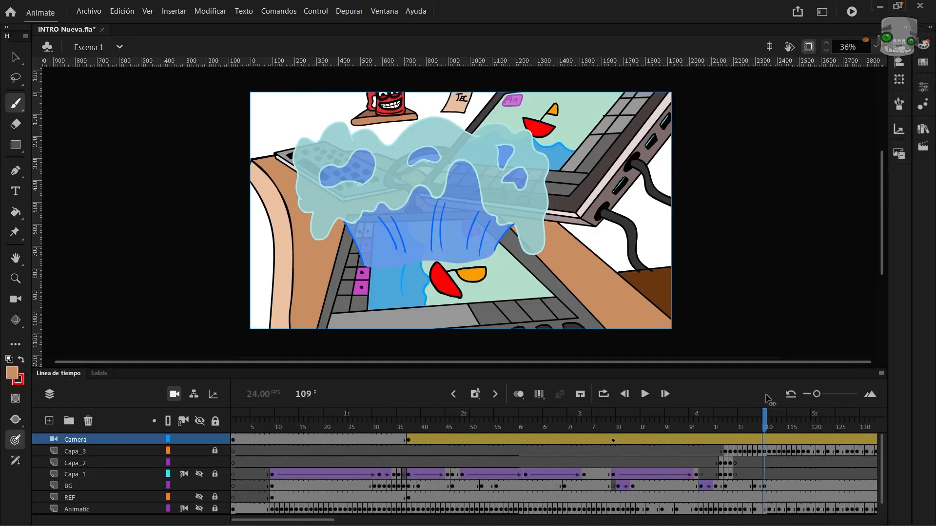
Step: Show and unlock Capa_1, and add a FITOTEC text field over the handwritten title at frame 170
{"action": "left_click_drag", "start_coordinate": [767, 398], "coordinate": [315, 424]}
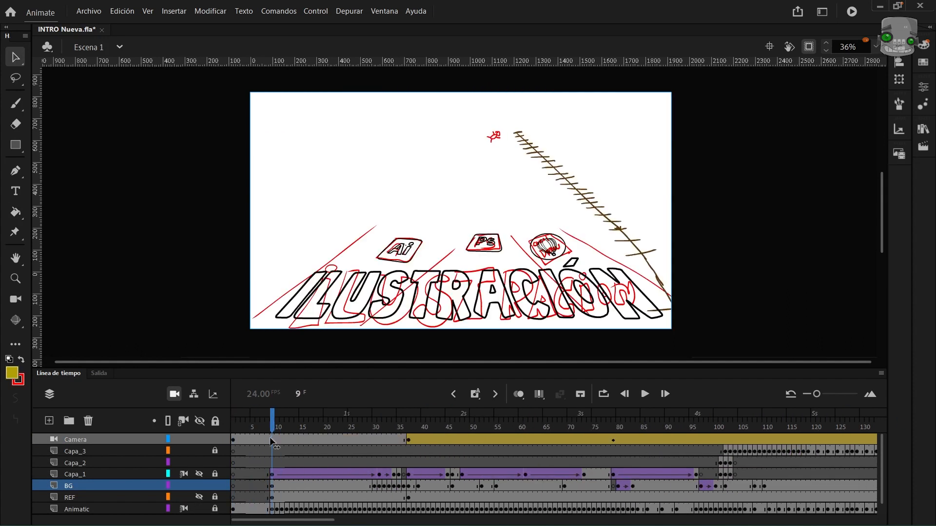
{"action": "left_click", "coordinate": [220, 475]}
{"action": "left_click", "coordinate": [374, 486]}
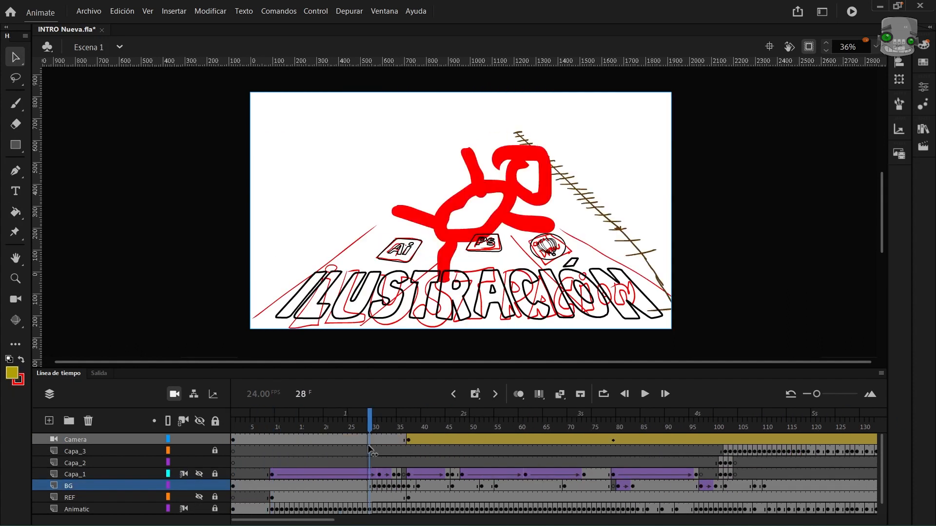
{"action": "double_click", "coordinate": [404, 300]}
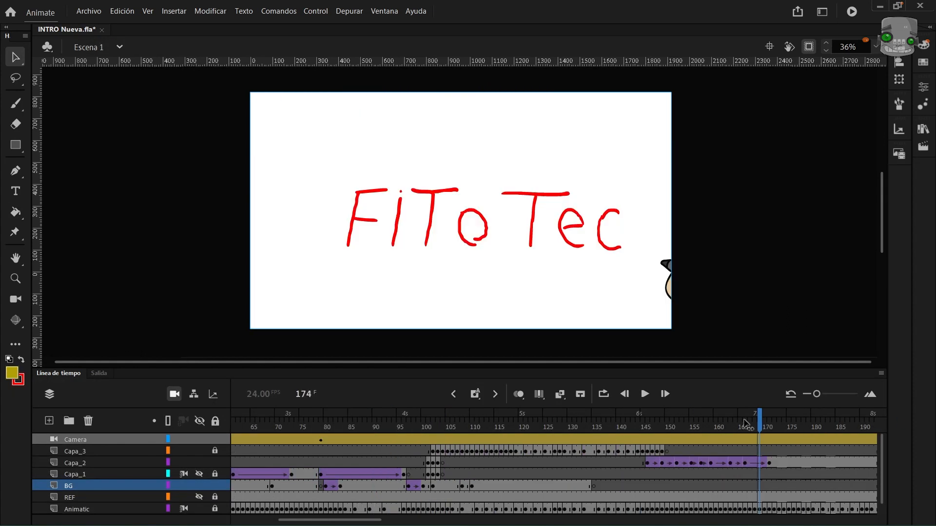
{"action": "left_click", "coordinate": [521, 474]}
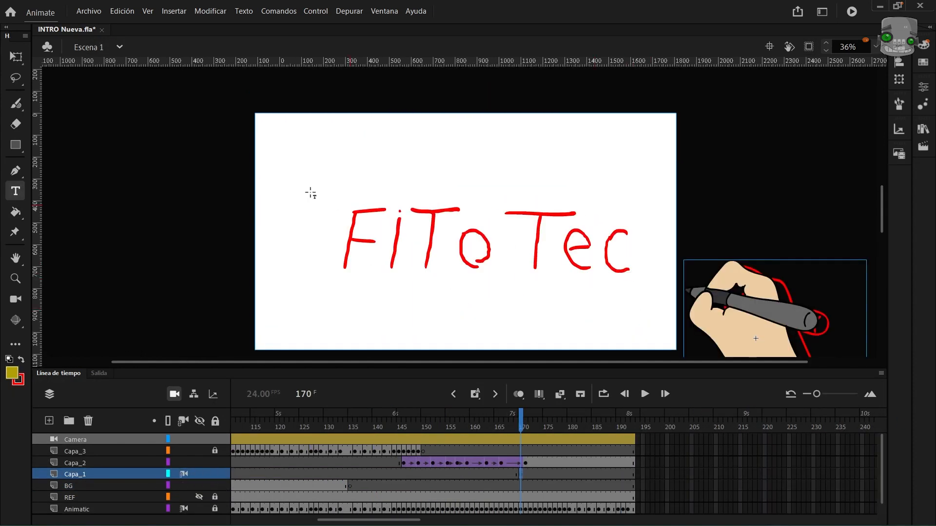
{"action": "left_click_drag", "start_coordinate": [312, 184], "coordinate": [638, 288]}
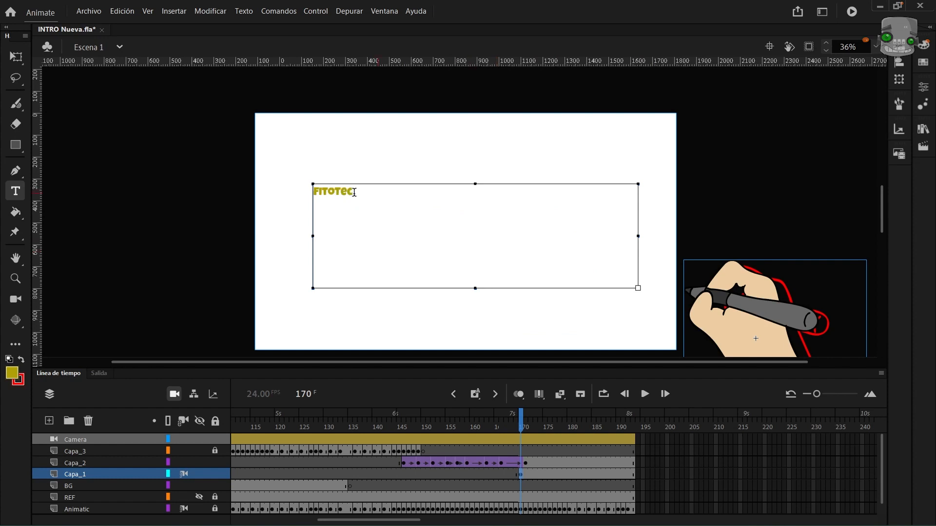
Step: Set the FITOTEC text's fill colour to white
{"action": "left_click_drag", "start_coordinate": [321, 194], "coordinate": [313, 194]}
{"action": "left_click", "coordinate": [923, 87]}
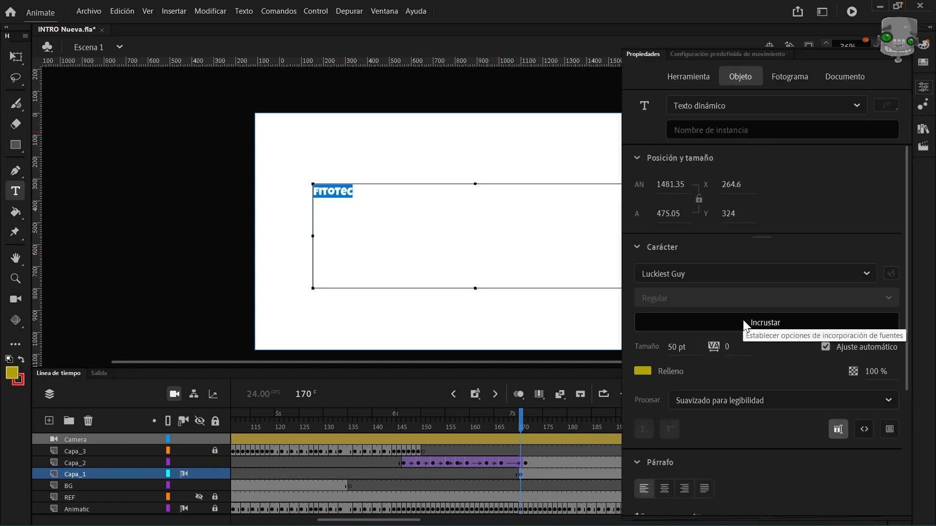
{"action": "left_click", "coordinate": [643, 371]}
{"action": "left_click", "coordinate": [693, 286]}
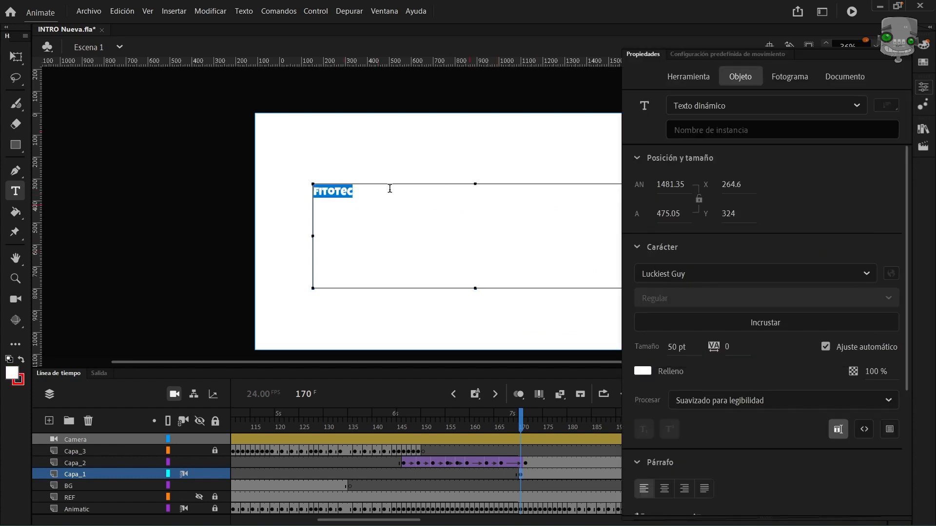
{"action": "left_click", "coordinate": [16, 57]}
Step: Set the fill colour of the FITOTEC text to black
{"action": "double_click", "coordinate": [347, 192]}
{"action": "left_click_drag", "start_coordinate": [353, 193], "coordinate": [313, 192]}
{"action": "left_click", "coordinate": [924, 88]}
{"action": "left_click", "coordinate": [642, 371]}
{"action": "left_click", "coordinate": [692, 250]}
{"action": "left_click", "coordinate": [16, 56]}
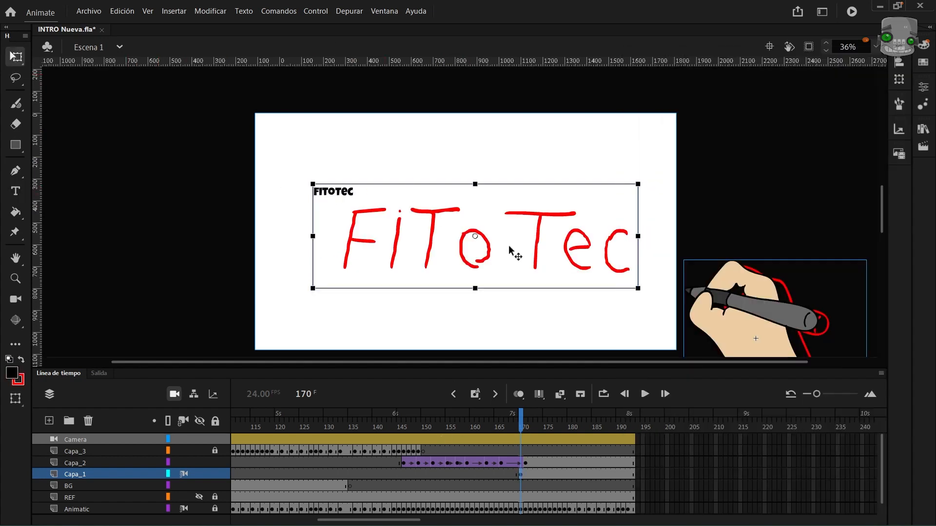
Step: Enlarge the FITOTEC text and position it over the red handwritten reference title
{"action": "double_click", "coordinate": [511, 250]}
{"action": "mouse_move", "coordinate": [638, 288]}
{"action": "left_mouse_down"}
{"action": "mouse_move", "coordinate": [371, 207]}
{"action": "mouse_move", "coordinate": [453, 236]}
{"action": "left_mouse_up"}
{"action": "left_click", "coordinate": [15, 56]}
{"action": "left_click_drag", "start_coordinate": [390, 187], "coordinate": [541, 239]}
{"action": "left_click_drag", "start_coordinate": [605, 288], "coordinate": [656, 300]}
{"action": "left_click_drag", "start_coordinate": [492, 236], "coordinate": [501, 247]}
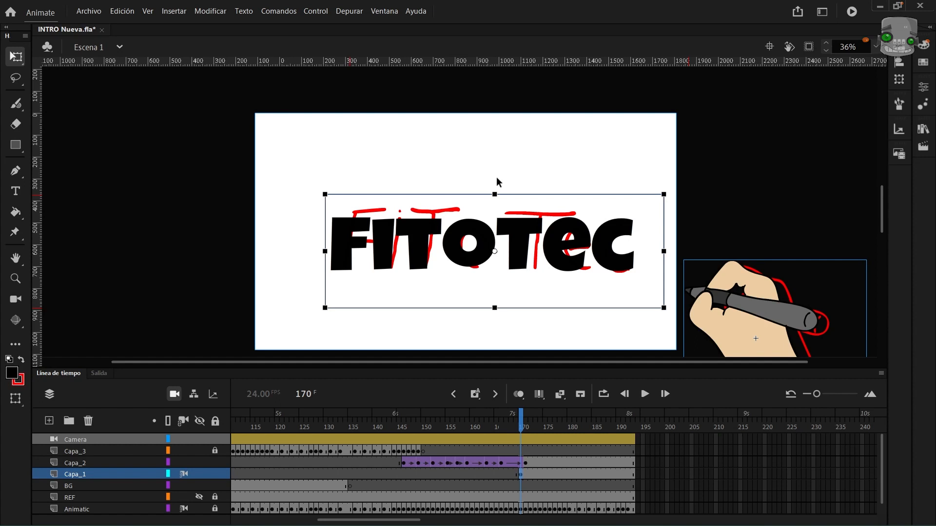
Step: Break the FITOTEC text apart into shapes and delete the letters' black fills, leaving only black outlines
{"action": "key", "text": "ctrl+b"}
{"action": "left_click", "coordinate": [436, 299]}
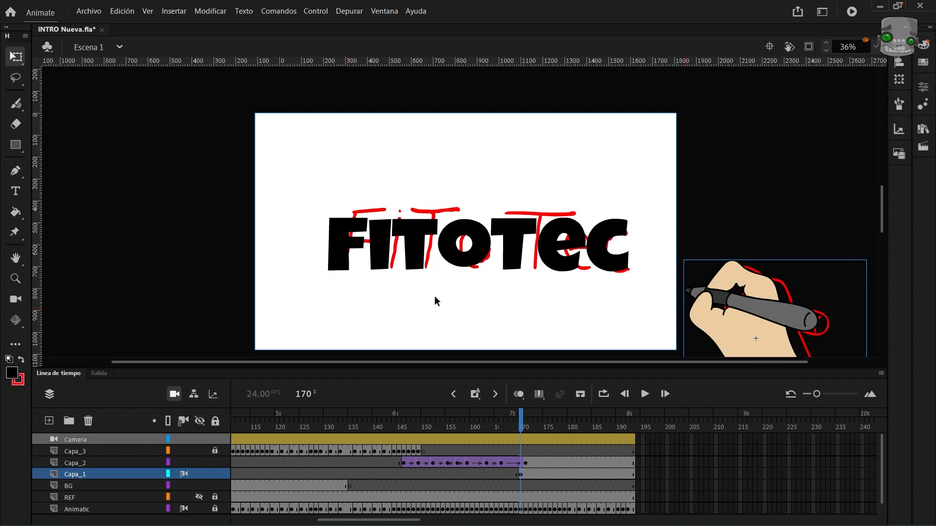
{"action": "key", "text": "v"}
{"action": "left_click", "coordinate": [339, 245]}
{"action": "key", "text": "Delete"}
{"action": "left_click", "coordinate": [379, 246]}
{"action": "key", "text": "Delete"}
{"action": "left_click", "coordinate": [415, 245]}
{"action": "key", "text": "Delete"}
{"action": "left_click", "coordinate": [448, 245]}
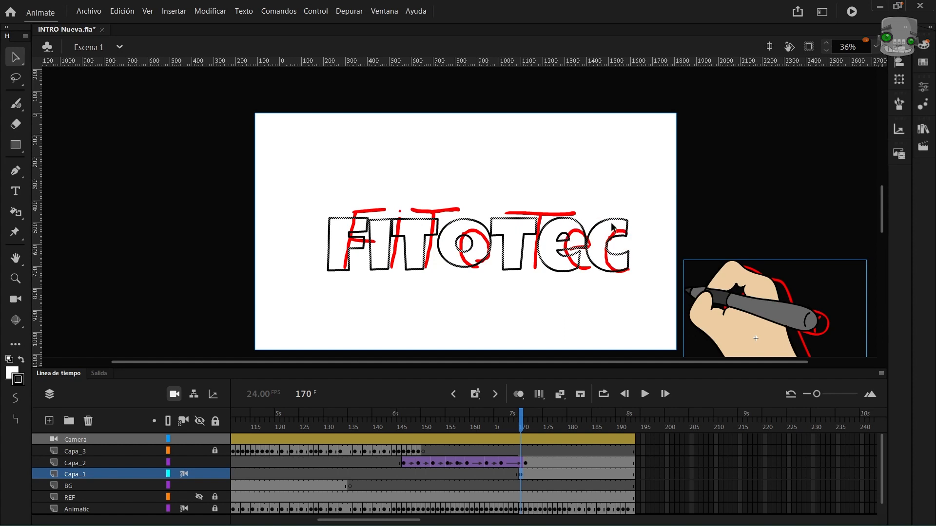
Step: Increase the stroke width of the FITOTEC letter outlines
{"action": "left_click", "coordinate": [929, 89]}
{"action": "left_click_drag", "start_coordinate": [640, 320], "coordinate": [652, 321]}
{"action": "left_click", "coordinate": [490, 299]}
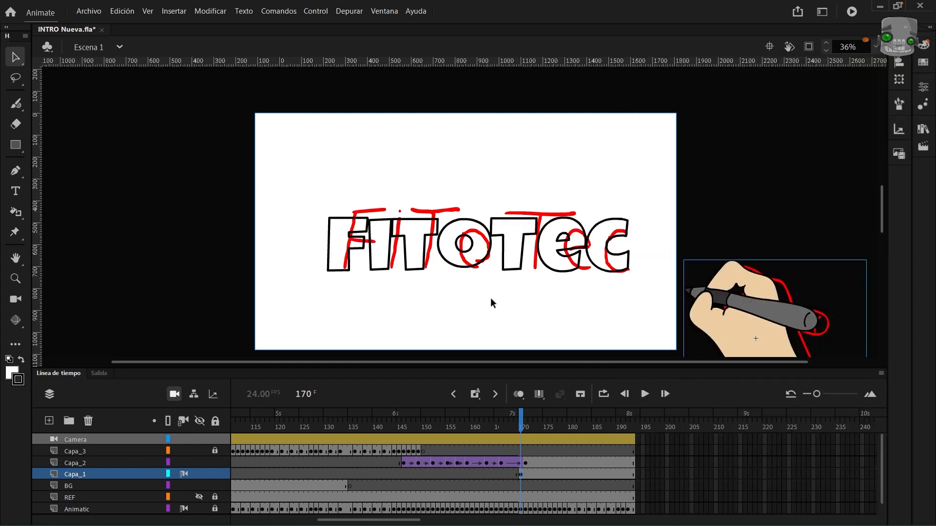
Step: Move the title's start on Capa_1 to frame 146 and add a keyframe at frame 167
{"action": "left_click_drag", "start_coordinate": [445, 474], "coordinate": [403, 474]}
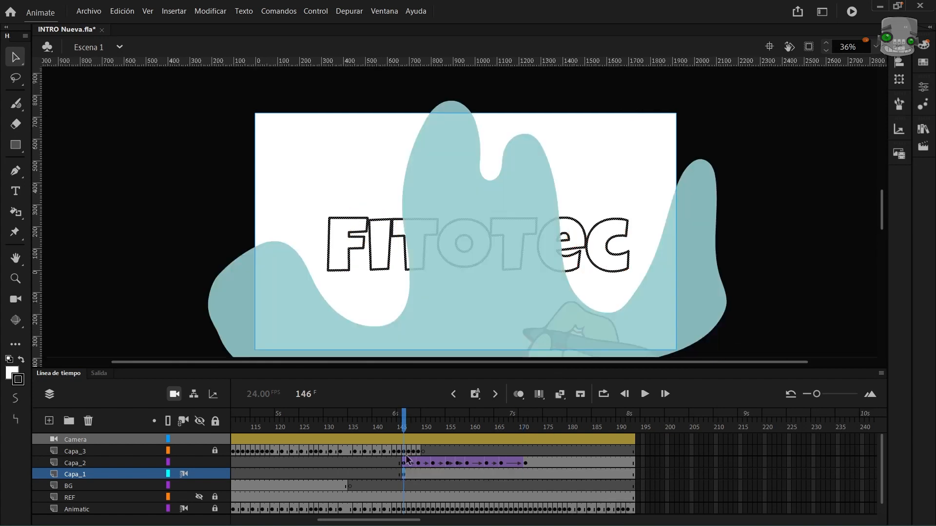
{"action": "mouse_move", "coordinate": [404, 428]}
{"action": "left_mouse_down"}
{"action": "mouse_move", "coordinate": [443, 429]}
{"action": "mouse_move", "coordinate": [422, 431]}
{"action": "mouse_move", "coordinate": [474, 448]}
{"action": "mouse_move", "coordinate": [502, 465]}
{"action": "mouse_move", "coordinate": [502, 478]}
{"action": "left_mouse_up"}
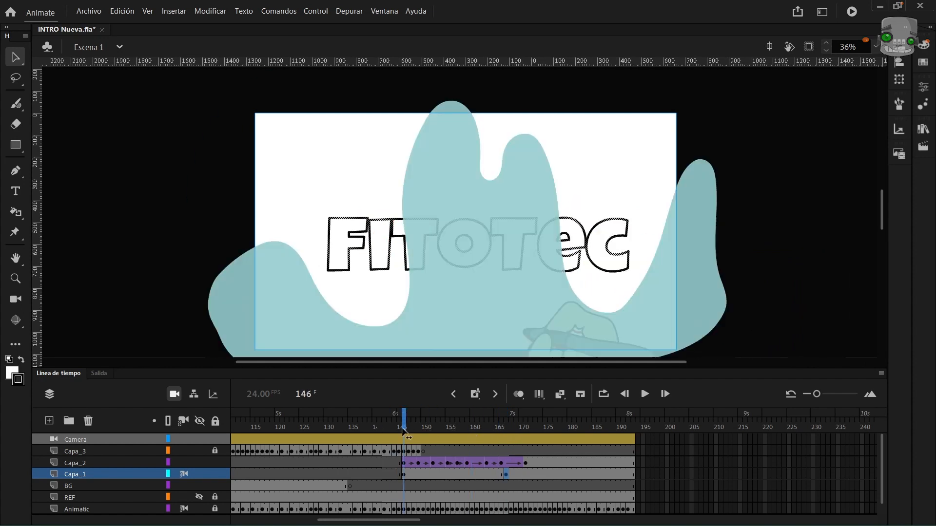
Step: Delete the still unwritten parts of the title frame by frame so the lettering follows the writing hand
{"action": "left_click_drag", "start_coordinate": [404, 429], "coordinate": [472, 454]}
{"action": "key", "text": "period"}
{"action": "key", "text": "period"}
{"action": "key", "text": "period"}
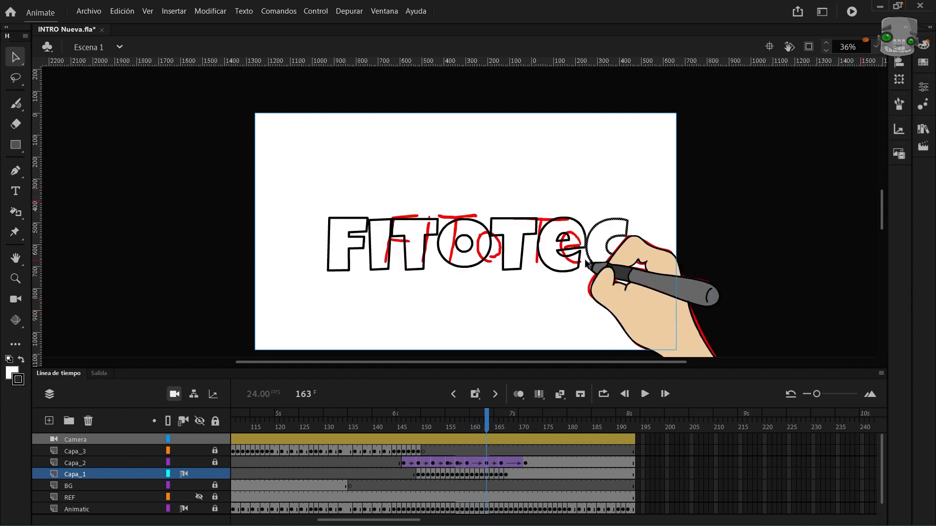
{"action": "key", "text": "period"}
{"action": "key", "text": "Delete"}
{"action": "left_click_drag", "start_coordinate": [646, 214], "coordinate": [588, 259]}
{"action": "key", "text": "period"}
{"action": "key", "text": "Delete"}
{"action": "left_click_drag", "start_coordinate": [496, 421], "coordinate": [555, 421]}
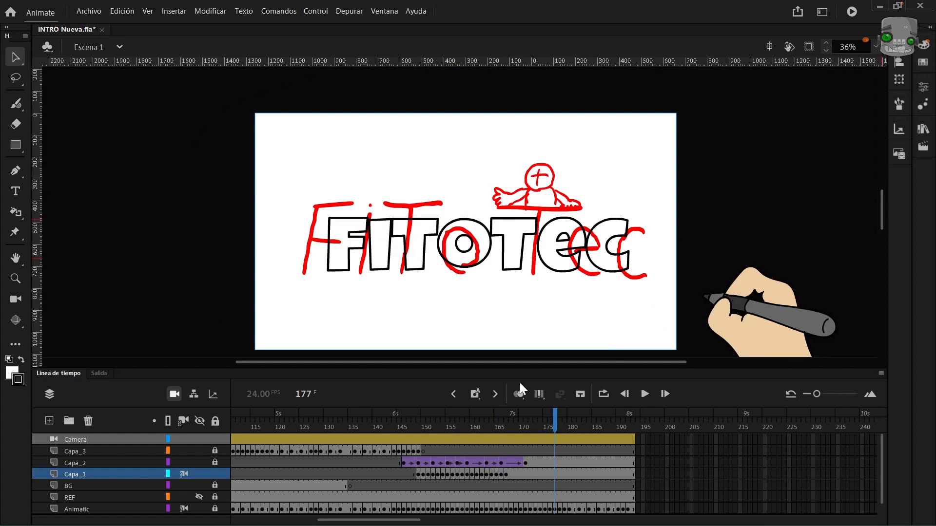
Step: Convert the complete title at frame 167 of Capa_1 into a graphic symbol named Fito Tec
{"action": "left_click", "coordinate": [505, 473]}
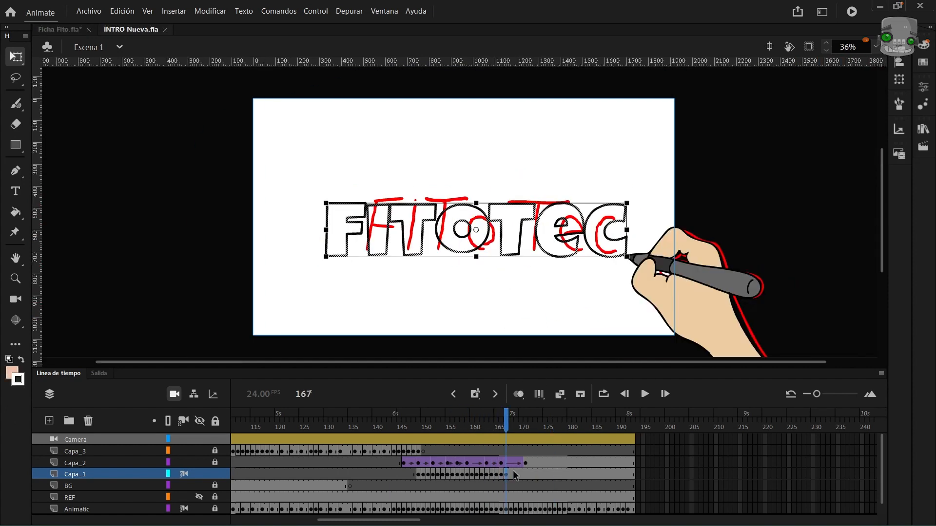
{"action": "key", "text": "F8"}
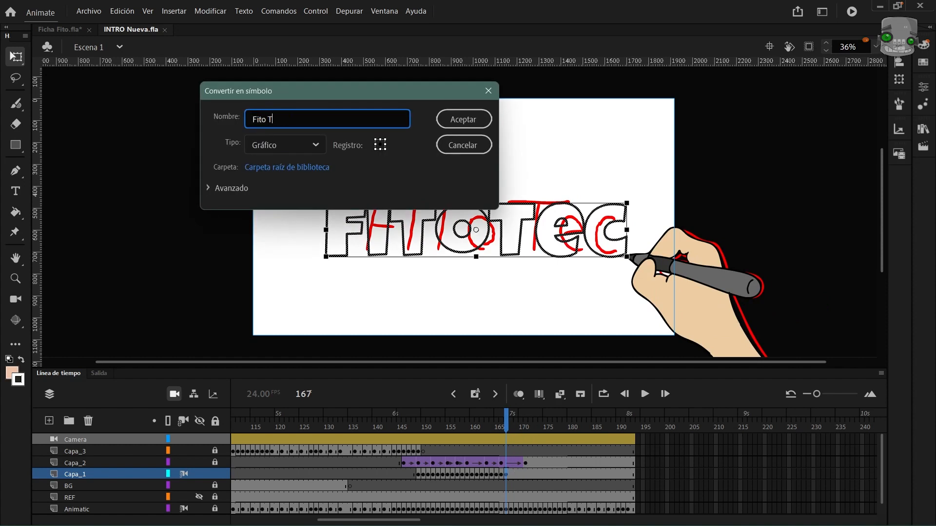
{"action": "key", "text": "Return"}
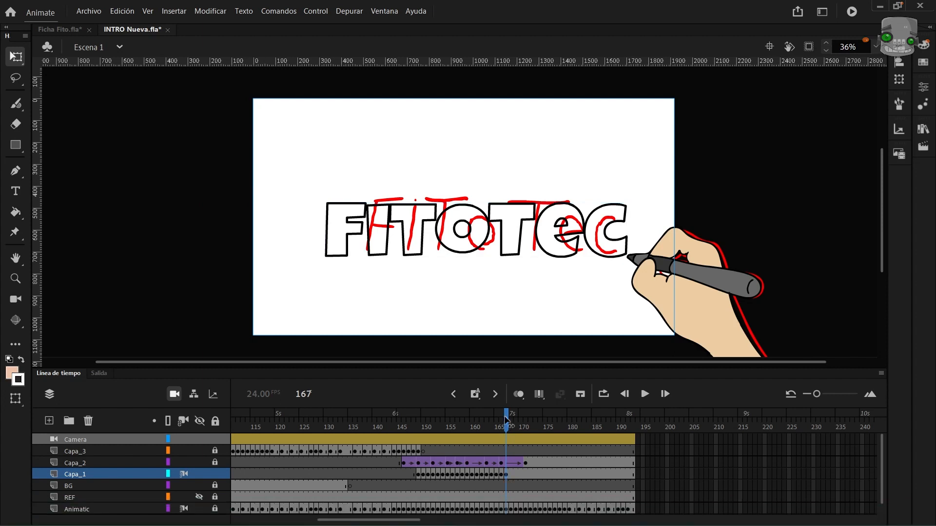
Step: Copy the Animatic layer's frames from 171 to 193
{"action": "left_click_drag", "start_coordinate": [505, 420], "coordinate": [547, 433]}
{"action": "left_click", "coordinate": [526, 508]}
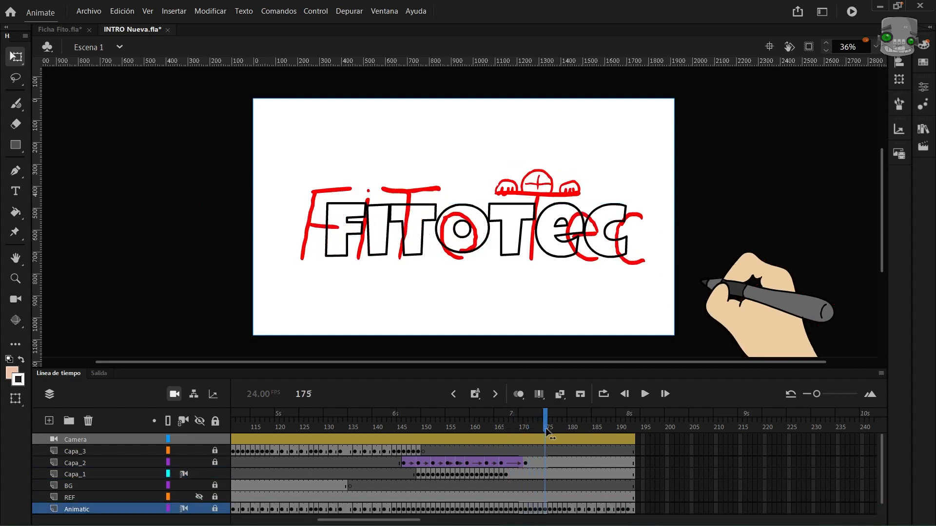
{"action": "left_click_drag", "start_coordinate": [620, 433], "coordinate": [526, 441]}
{"action": "left_click_drag", "start_coordinate": [526, 509], "coordinate": [633, 509]}
{"action": "right_click", "coordinate": [633, 510]}
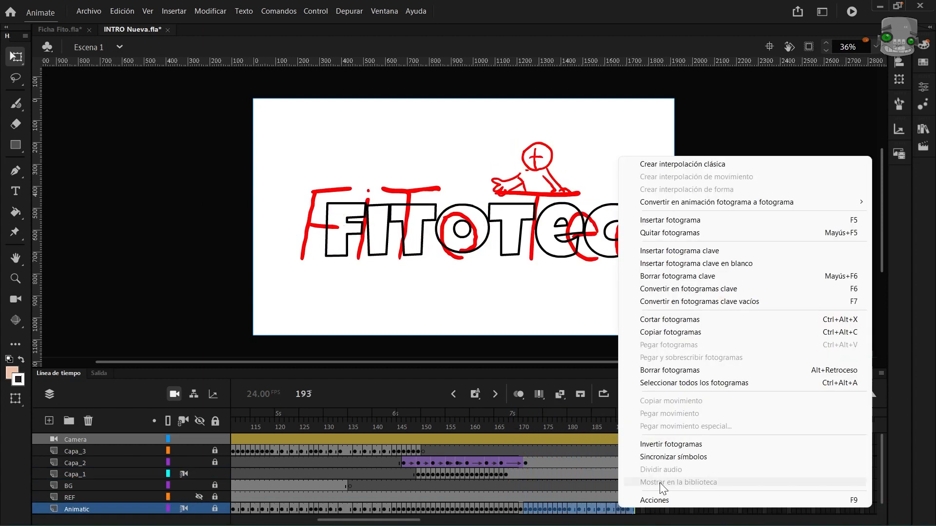
{"action": "left_click_drag", "start_coordinate": [633, 423], "coordinate": [505, 427]}
Step: Open the Fito Tec symbol for editing from the library and rename its layer TEXT
{"action": "double_click", "coordinate": [506, 224]}
{"action": "left_click", "coordinate": [923, 130]}
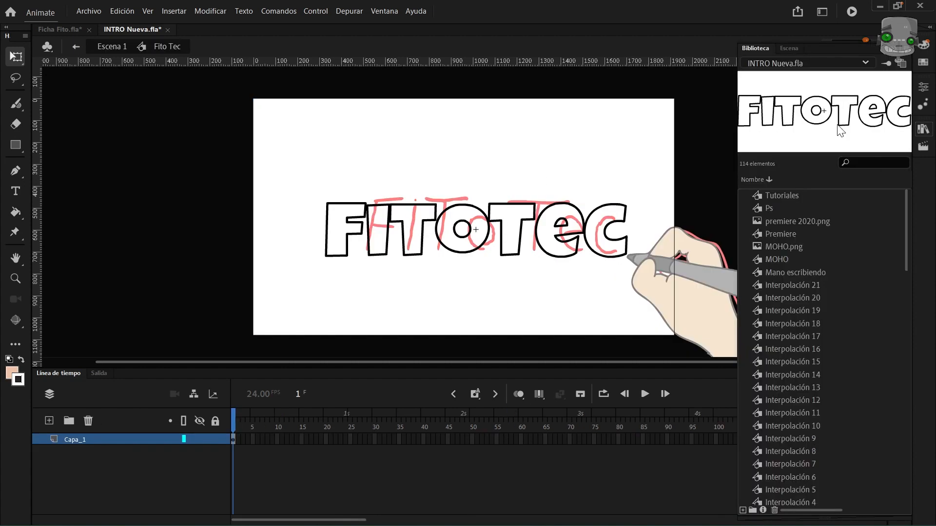
{"action": "double_click", "coordinate": [840, 128]}
{"action": "scroll", "coordinate": [491, 161], "scroll_direction": "down", "scroll_amount": 3}
{"action": "scroll", "coordinate": [491, 164], "scroll_direction": "up", "scroll_amount": 5}
{"action": "double_click", "coordinate": [76, 439]}
{"action": "type", "text": "TEXT"}
{"action": "key", "text": "Return"}
Step: Add a REF layer below TEXT, paste the copied animatic frames into it and lock it
{"action": "left_click", "coordinate": [49, 420]}
{"action": "left_click_drag", "start_coordinate": [78, 440], "coordinate": [86, 457]}
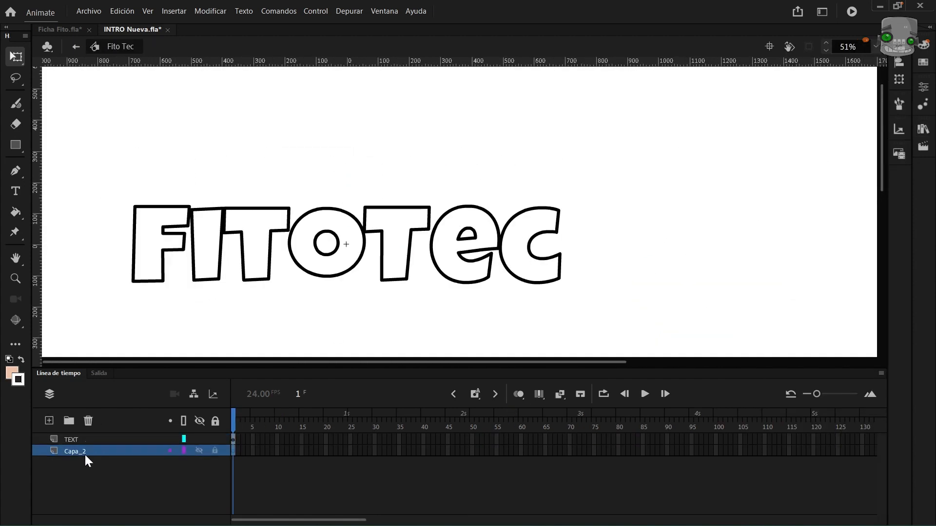
{"action": "right_click", "coordinate": [234, 451]}
{"action": "left_click", "coordinate": [273, 317]}
{"action": "left_click", "coordinate": [215, 451]}
Step: Extend the TEXT layer's frames to the end of the REF layer's pasted frames
{"action": "left_click", "coordinate": [340, 440]}
{"action": "key", "text": "F5"}
{"action": "left_click_drag", "start_coordinate": [340, 424], "coordinate": [233, 412]}
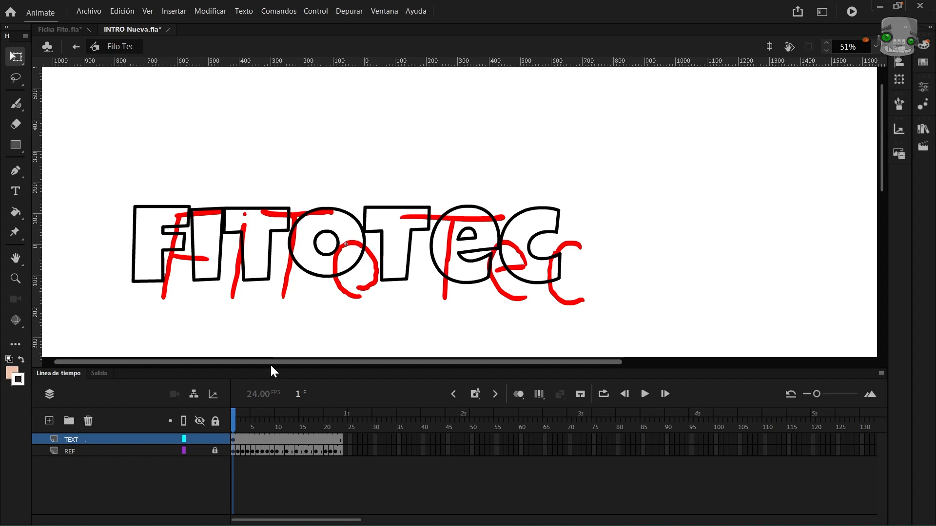
Step: Switch to the Ficha Fito.fla document and copy its Fito_3_4 character layer folder
{"action": "left_click", "coordinate": [60, 29]}
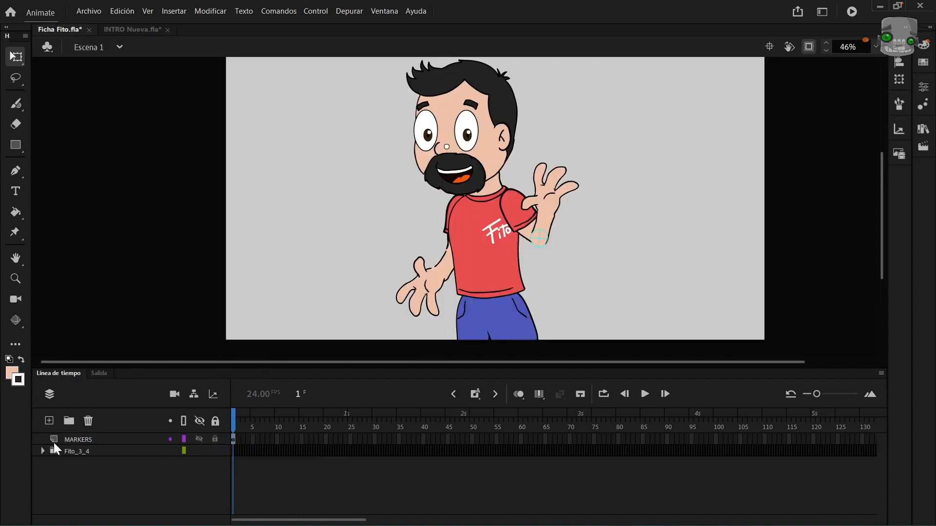
{"action": "left_click", "coordinate": [42, 451]}
{"action": "scroll", "coordinate": [151, 483], "scroll_direction": "down", "scroll_amount": 5}
{"action": "scroll", "coordinate": [155, 485], "scroll_direction": "up", "scroll_amount": 5}
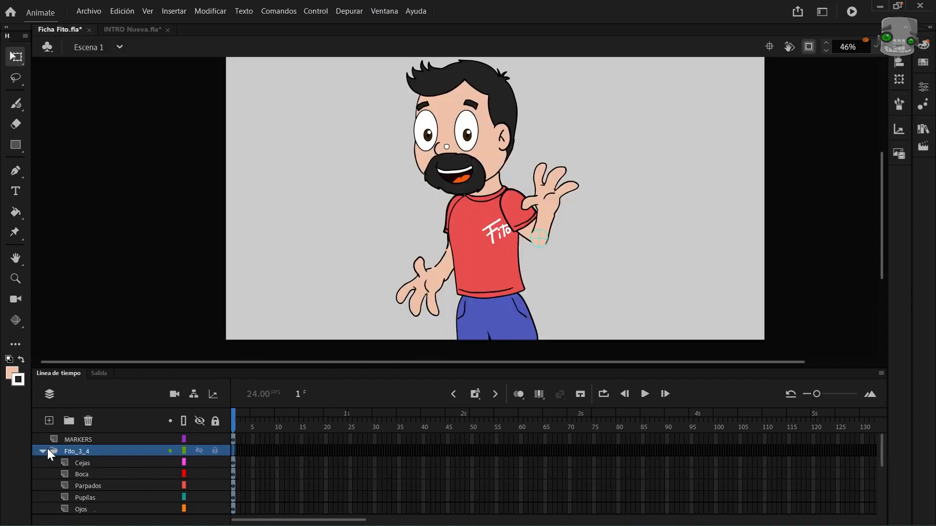
{"action": "left_click", "coordinate": [43, 451]}
{"action": "right_click", "coordinate": [87, 450]}
{"action": "left_click", "coordinate": [150, 225]}
Step: Return to INTRO Nueva.fla and paste the Fito_3_4 layer folder above TEXT in the Fito Tec symbol
{"action": "left_click", "coordinate": [139, 29]}
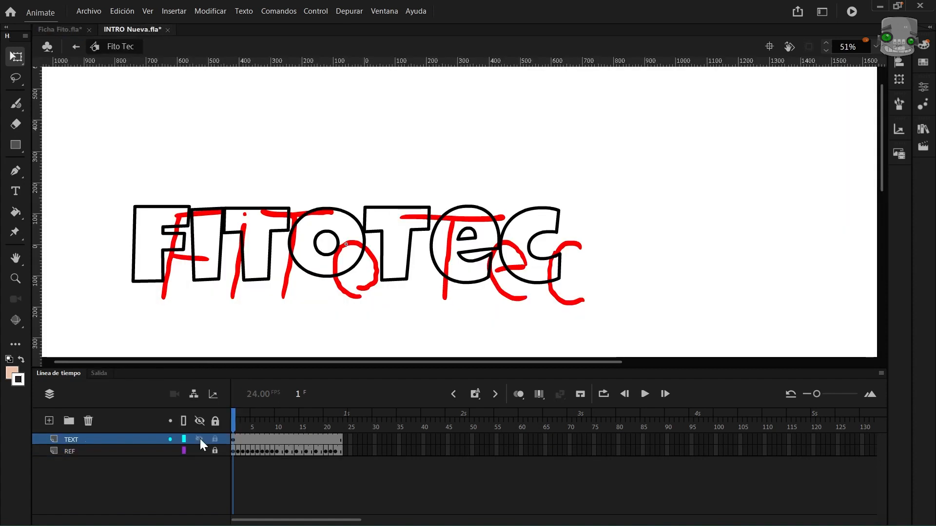
{"action": "right_click", "coordinate": [97, 437]}
{"action": "left_click", "coordinate": [164, 223]}
{"action": "left_click", "coordinate": [134, 453]}
{"action": "left_click", "coordinate": [141, 440]}
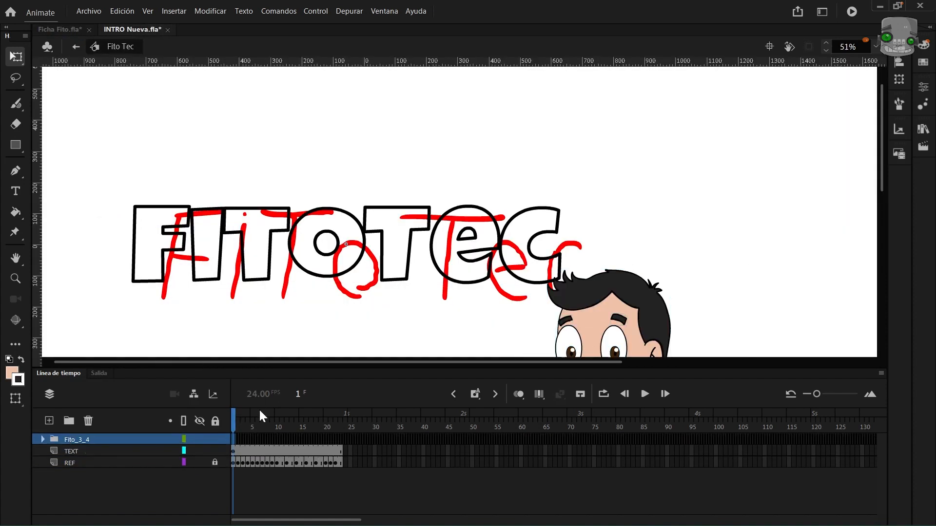
Step: Lock the TEXT layer, scale the pasted character down and place it over the TEC letters
{"action": "scroll", "coordinate": [390, 244], "scroll_direction": "down", "scroll_amount": 3}
{"action": "left_click_drag", "start_coordinate": [471, 314], "coordinate": [342, 138]}
{"action": "scroll", "coordinate": [374, 222], "scroll_direction": "up", "scroll_amount": 3}
{"action": "scroll", "coordinate": [373, 222], "scroll_direction": "down", "scroll_amount": 1}
{"action": "left_click", "coordinate": [215, 451]}
{"action": "key", "text": "ctrl+a"}
{"action": "left_click_drag", "start_coordinate": [425, 91], "coordinate": [397, 125]}
{"action": "left_click_drag", "start_coordinate": [358, 225], "coordinate": [384, 230]}
{"action": "left_click_drag", "start_coordinate": [236, 425], "coordinate": [211, 404]}
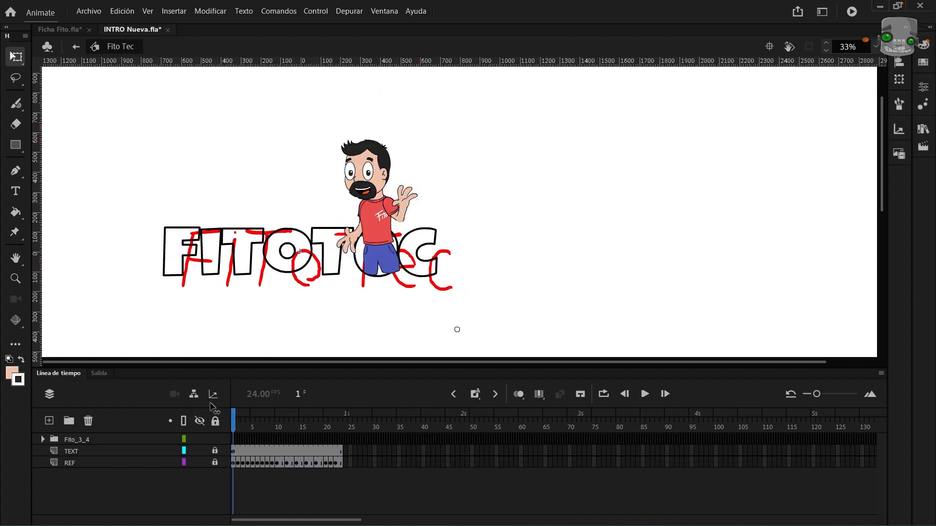
Step: Raise both of the character's arms beside its head and rotate the head upside down
{"action": "scroll", "coordinate": [376, 218], "scroll_direction": "up", "scroll_amount": 3}
{"action": "left_click_drag", "start_coordinate": [376, 229], "coordinate": [391, 418]}
{"action": "left_click_drag", "start_coordinate": [591, 309], "coordinate": [648, 181]}
{"action": "left_click", "coordinate": [505, 224]}
{"action": "mouse_move", "coordinate": [521, 207]}
{"action": "left_mouse_down"}
{"action": "mouse_move", "coordinate": [480, 185]}
{"action": "mouse_move", "coordinate": [488, 197]}
{"action": "mouse_move", "coordinate": [533, 203]}
{"action": "left_mouse_up"}
{"action": "left_click", "coordinate": [418, 258]}
{"action": "left_click_drag", "start_coordinate": [404, 296], "coordinate": [364, 196]}
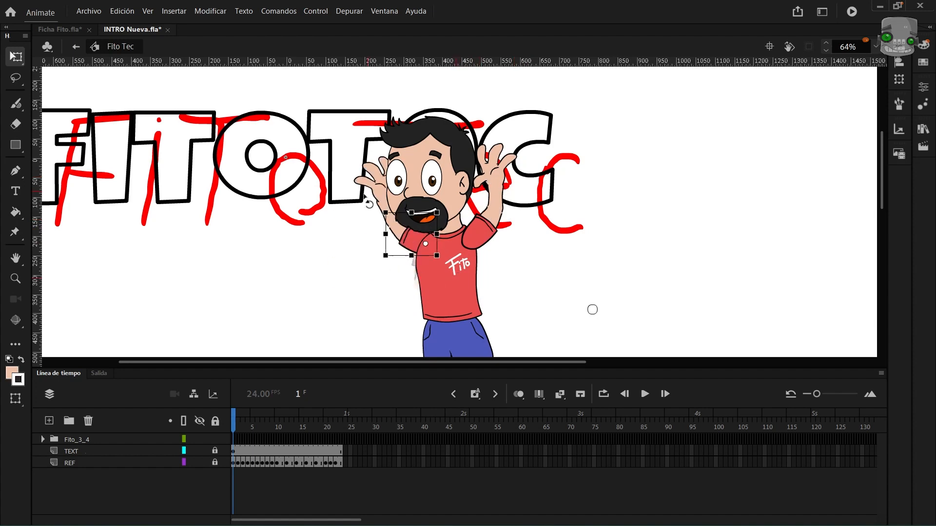
{"action": "left_click_drag", "start_coordinate": [431, 169], "coordinate": [591, 273]}
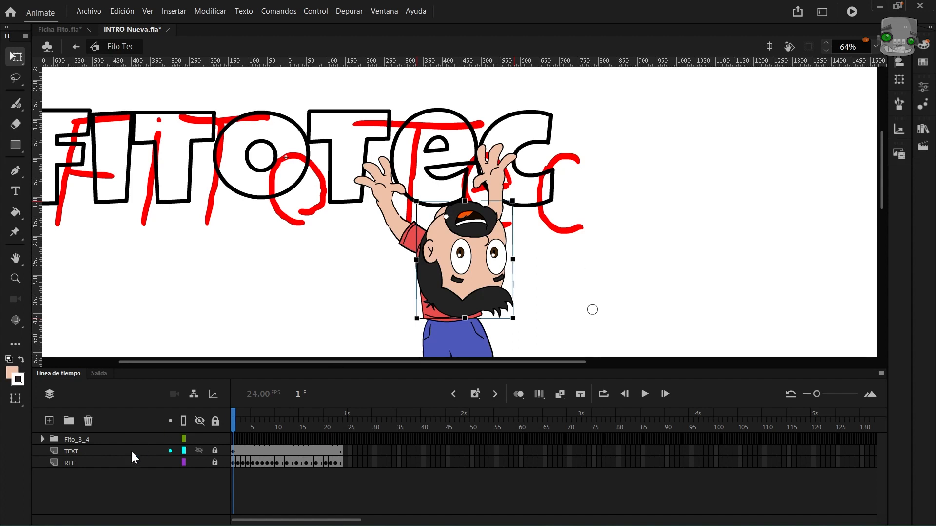
Step: Straighten the character's raised arm on frame 1 and shift the Cuerpo body upward on frame 2 to match the sketch
{"action": "left_click", "coordinate": [42, 439]}
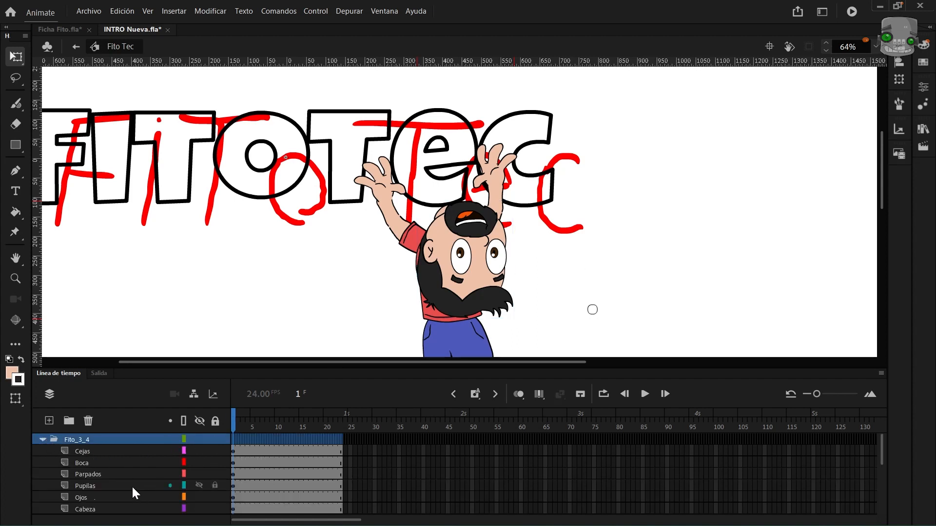
{"action": "scroll", "coordinate": [137, 488], "scroll_direction": "down", "scroll_amount": 2}
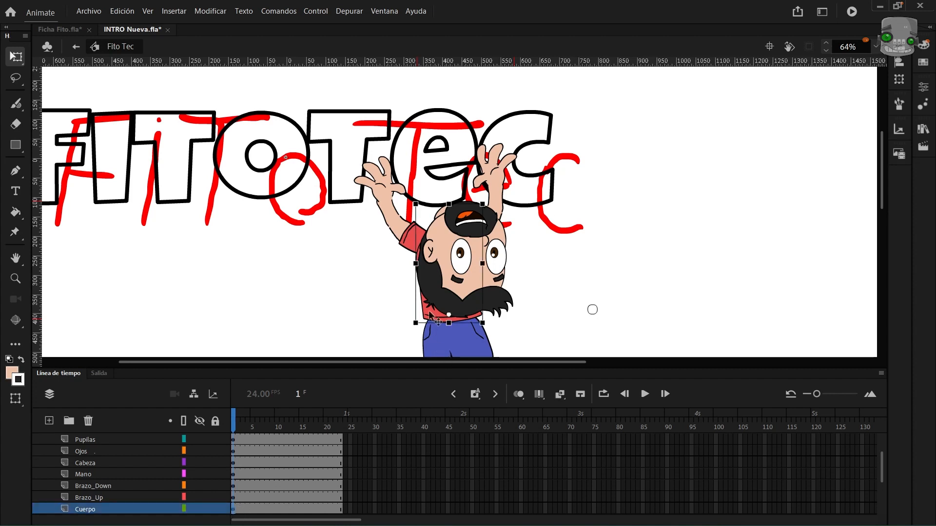
{"action": "left_click_drag", "start_coordinate": [431, 316], "coordinate": [404, 277]}
{"action": "left_click", "coordinate": [384, 199]}
{"action": "left_click_drag", "start_coordinate": [353, 222], "coordinate": [350, 210]}
{"action": "left_click", "coordinate": [238, 440]}
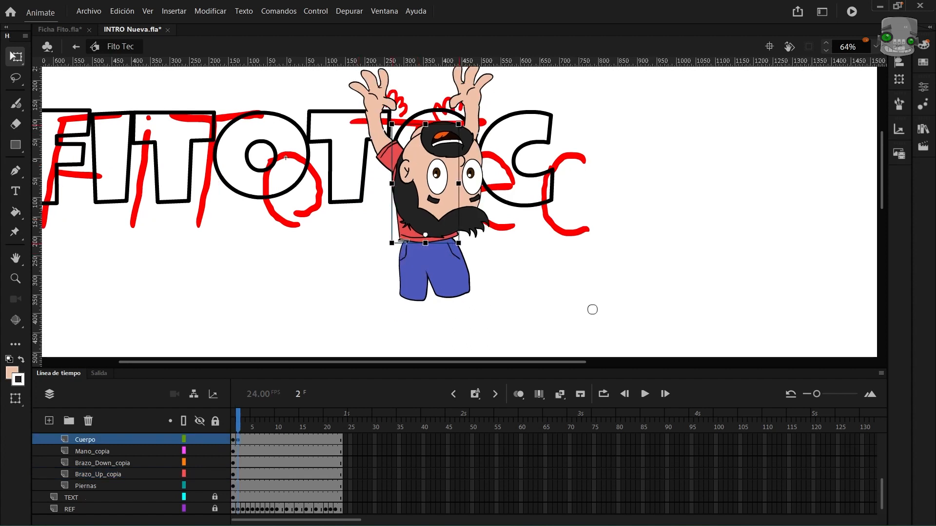
Step: Add a Cuerpo keyframe on frame 3 and reposition the character's body to follow the reference
{"action": "left_click", "coordinate": [242, 427]}
{"action": "key", "text": "F6"}
{"action": "left_click_drag", "start_coordinate": [532, 141], "coordinate": [561, 218]}
Step: Swap both of the character's open hands for closed fists, hand drawing 2, on frame 4
{"action": "left_click_drag", "start_coordinate": [244, 425], "coordinate": [247, 427]}
{"action": "left_click", "coordinate": [405, 153]}
{"action": "left_click", "coordinate": [899, 153]}
{"action": "left_click", "coordinate": [773, 113]}
{"action": "left_click", "coordinate": [501, 147]}
{"action": "left_click", "coordinate": [774, 114]}
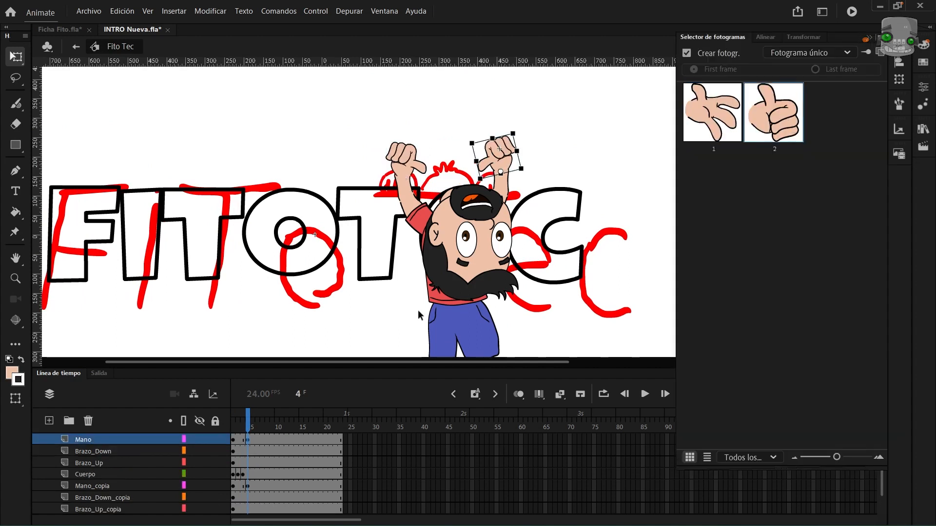
Step: Lower the body slightly on frame 4 and rotate the head upright above the shirt collar
{"action": "left_click_drag", "start_coordinate": [440, 302], "coordinate": [440, 322]}
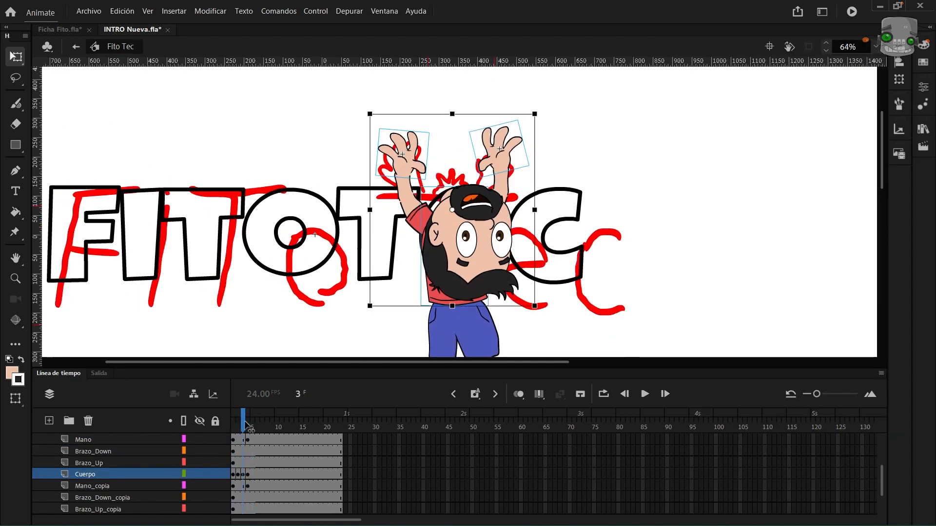
{"action": "left_click", "coordinate": [483, 300]}
{"action": "left_click_drag", "start_coordinate": [418, 200], "coordinate": [483, 235]}
{"action": "left_click_drag", "start_coordinate": [484, 236], "coordinate": [482, 241]}
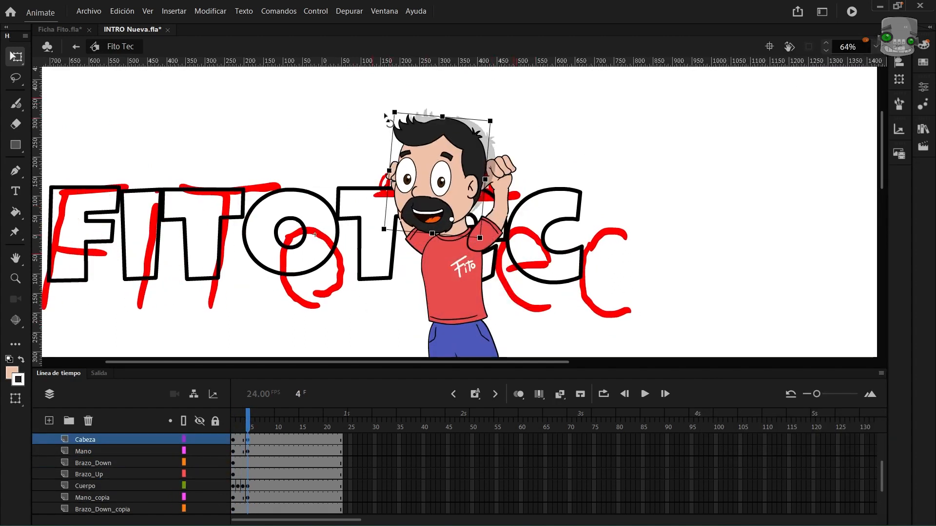
{"action": "left_click_drag", "start_coordinate": [458, 195], "coordinate": [475, 246]}
Step: Reposition the head and raise the body slightly on frame 5
{"action": "left_click_drag", "start_coordinate": [244, 427], "coordinate": [251, 429]}
{"action": "left_click_drag", "start_coordinate": [453, 220], "coordinate": [457, 161]}
{"action": "left_click_drag", "start_coordinate": [456, 300], "coordinate": [456, 290]}
Step: Rotate and reposition both arms and fists on frame 4 so they fit the upright body
{"action": "left_click_drag", "start_coordinate": [253, 428], "coordinate": [246, 428]}
{"action": "scroll", "coordinate": [392, 219], "scroll_direction": "up", "scroll_amount": 4}
{"action": "left_click", "coordinate": [412, 163]}
{"action": "left_click", "coordinate": [417, 219]}
{"action": "left_click_drag", "start_coordinate": [382, 294], "coordinate": [388, 319]}
{"action": "left_click", "coordinate": [388, 210]}
{"action": "left_click_drag", "start_coordinate": [364, 177], "coordinate": [375, 172]}
{"action": "left_click", "coordinate": [646, 253]}
{"action": "left_click_drag", "start_coordinate": [685, 181], "coordinate": [708, 171]}
{"action": "left_click", "coordinate": [702, 210]}
{"action": "left_click", "coordinate": [702, 142]}
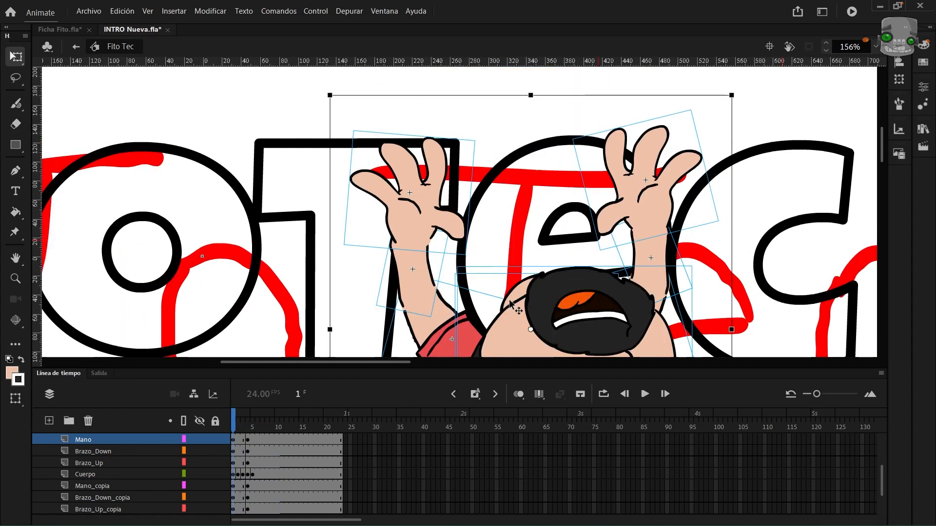
Step: Repose both arms and fists on frame 6 beside the head, using onion skinning as a guide
{"action": "left_click_drag", "start_coordinate": [487, 227], "coordinate": [485, 232]}
{"action": "left_click", "coordinate": [575, 275]}
{"action": "left_click_drag", "start_coordinate": [616, 244], "coordinate": [665, 299]}
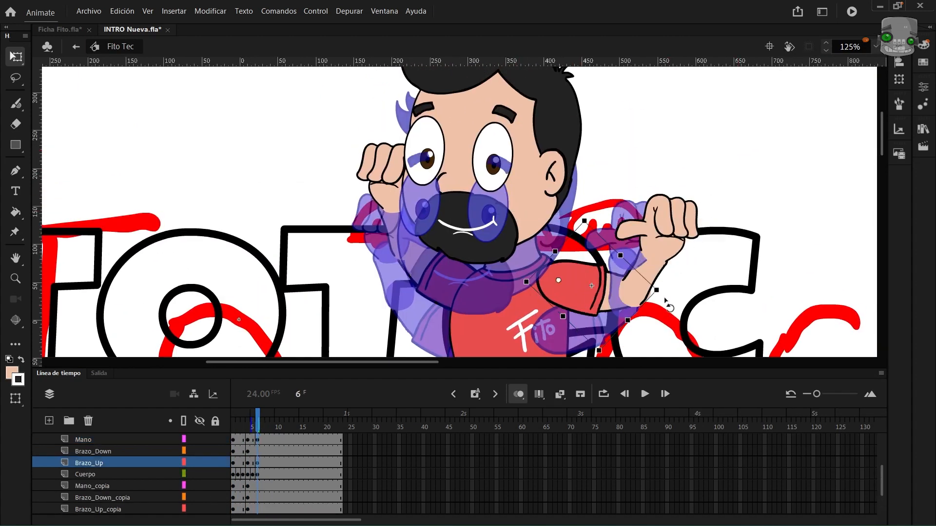
{"action": "left_click", "coordinate": [646, 219]}
{"action": "left_click", "coordinate": [631, 285]}
{"action": "left_click", "coordinate": [639, 222]}
{"action": "left_click_drag", "start_coordinate": [431, 278], "coordinate": [367, 189]}
Step: Reposition the body on frame 7, swing both arms down and rotate the fists, comparing against the onion skin
{"action": "scroll", "coordinate": [257, 468], "scroll_direction": "down", "scroll_amount": 1}
{"action": "left_click", "coordinate": [263, 439]}
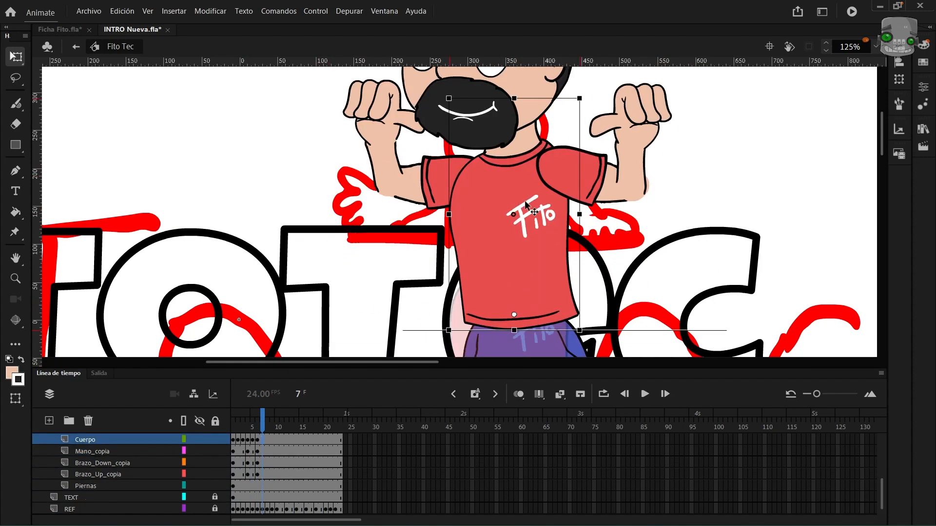
{"action": "left_click", "coordinate": [518, 394]}
{"action": "left_click", "coordinate": [658, 180]}
{"action": "left_click_drag", "start_coordinate": [663, 180], "coordinate": [692, 244]}
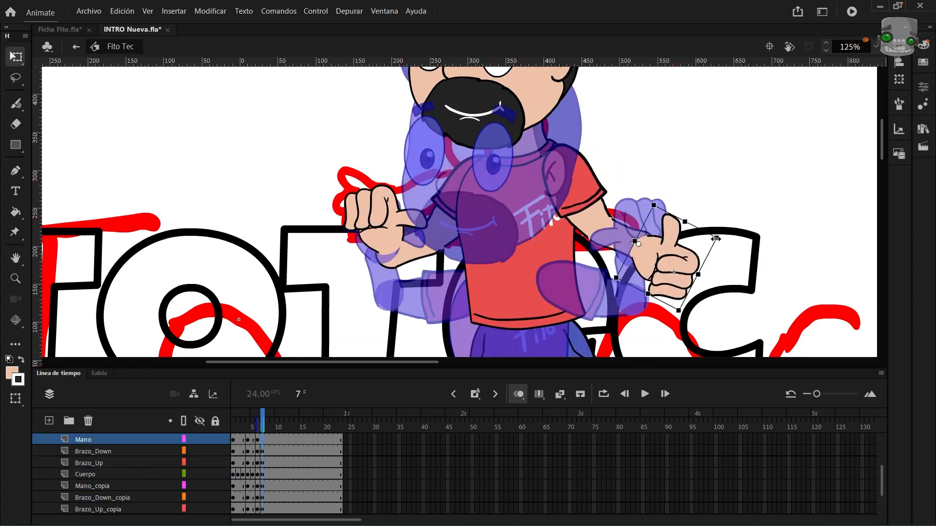
{"action": "left_click", "coordinate": [629, 204]}
{"action": "left_click", "coordinate": [634, 229]}
{"action": "left_click", "coordinate": [517, 393]}
Step: Raise the waving arm on frame 8 and swap its fist for the open hand, drawing 1
{"action": "left_click", "coordinate": [495, 394]}
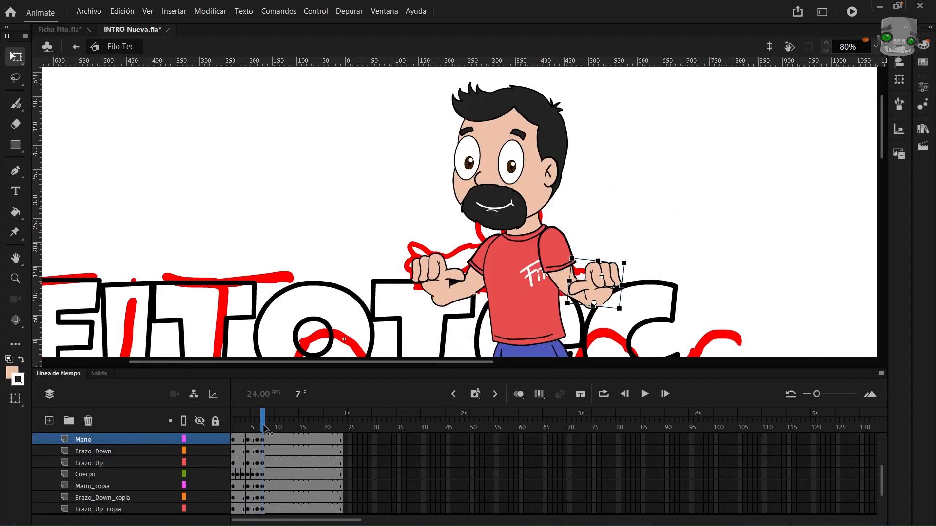
{"action": "left_click", "coordinate": [517, 394]}
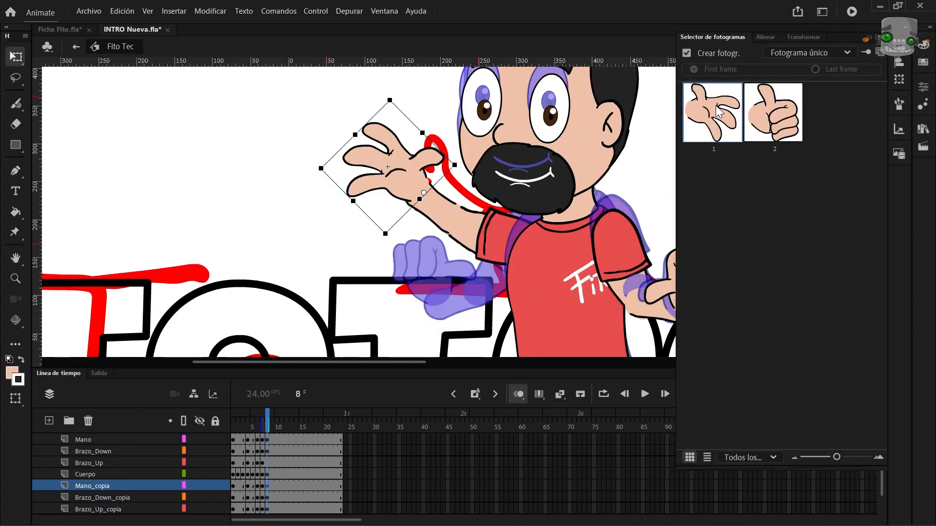
{"action": "left_click", "coordinate": [517, 394]}
Step: Give the character an open-mouthed smile and adjust the head, eyebrows and eyelids on frame 9
{"action": "scroll", "coordinate": [503, 112], "scroll_direction": "up", "scroll_amount": 5}
{"action": "left_click", "coordinate": [275, 429]}
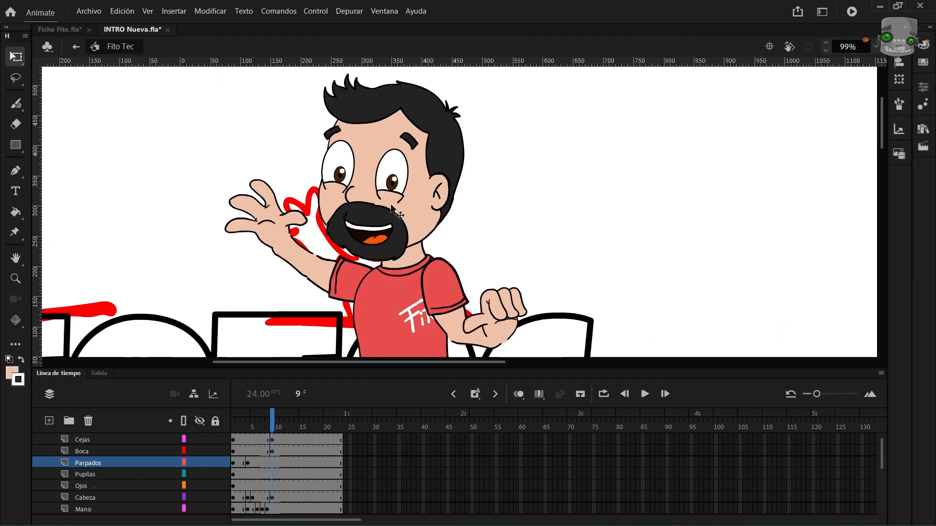
{"action": "left_click", "coordinate": [292, 202]}
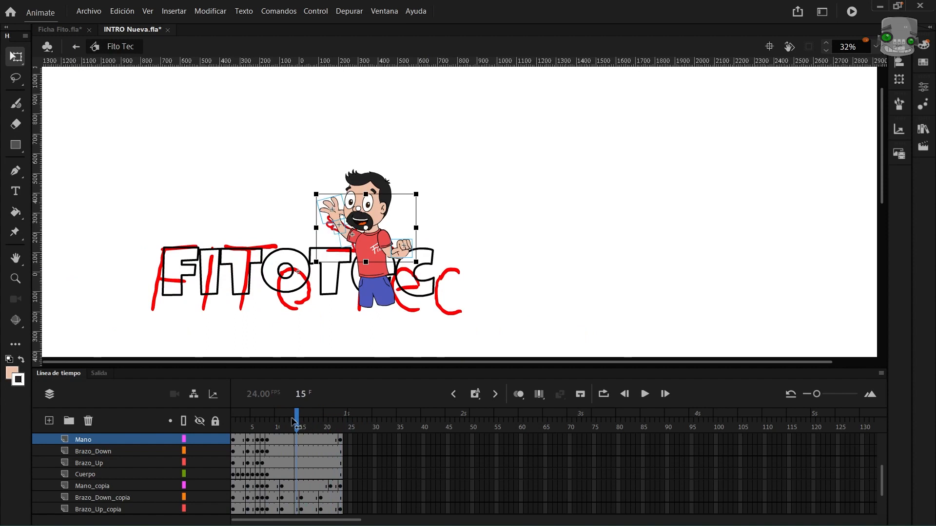
Step: Create classic tweens between the waving keyframes of the Brazo_Down_copia and Brazo_Up_copia layers and check the motion
{"action": "left_click_drag", "start_coordinate": [293, 414], "coordinate": [329, 424]}
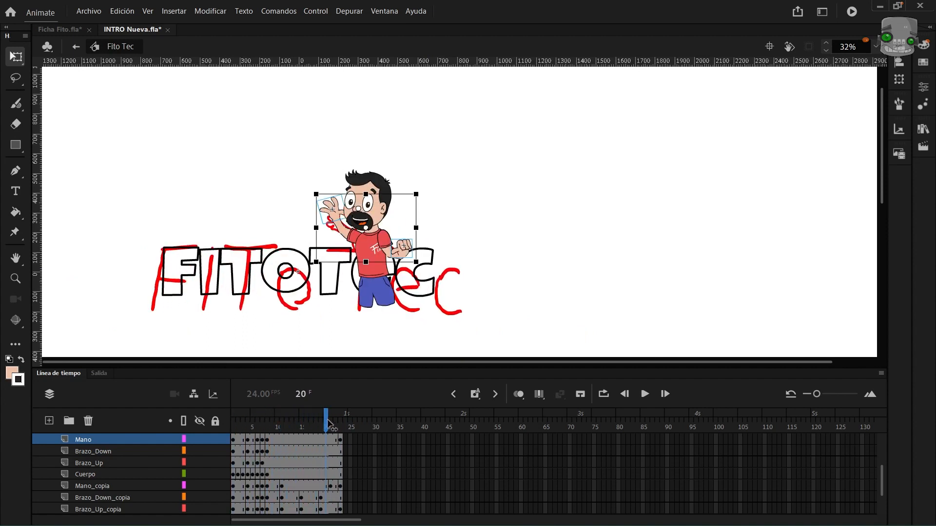
{"action": "left_click_drag", "start_coordinate": [291, 498], "coordinate": [308, 499]}
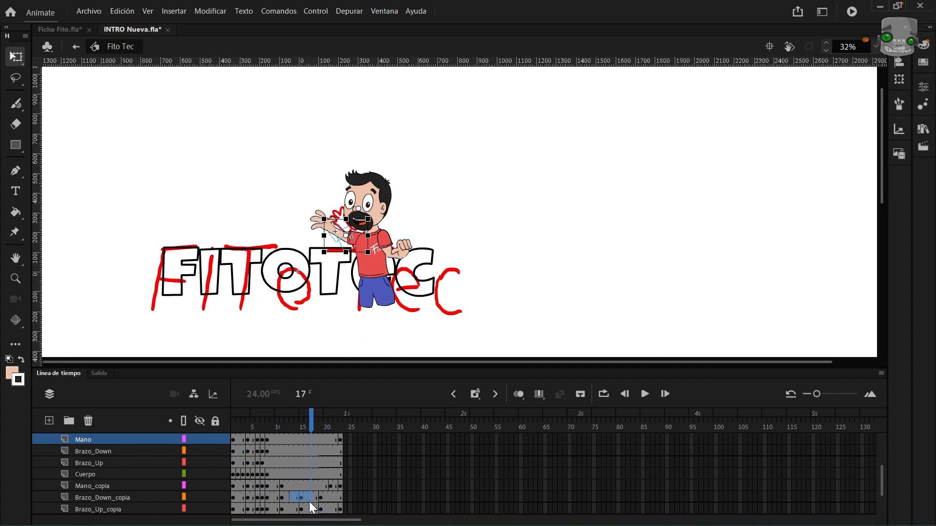
{"action": "left_click", "coordinate": [310, 501]}
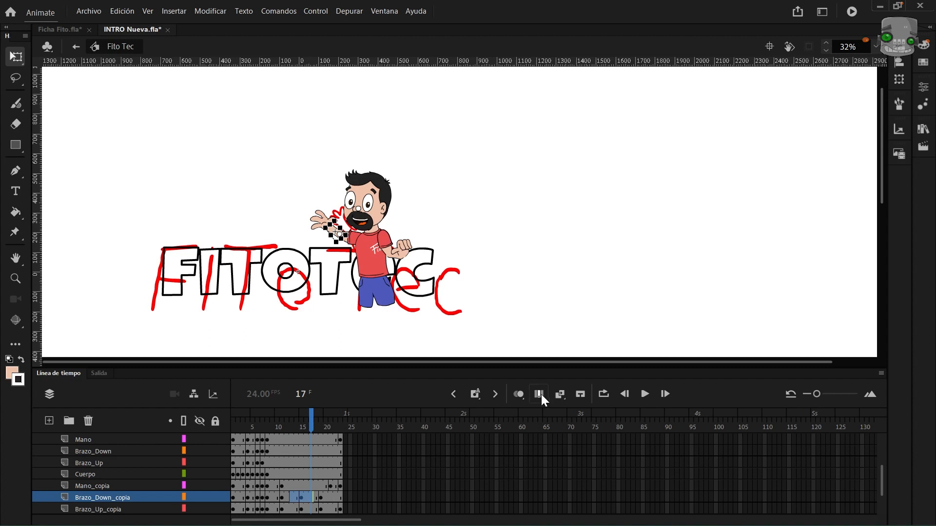
{"action": "left_click", "coordinate": [559, 395]}
{"action": "left_click_drag", "start_coordinate": [291, 510], "coordinate": [331, 510]}
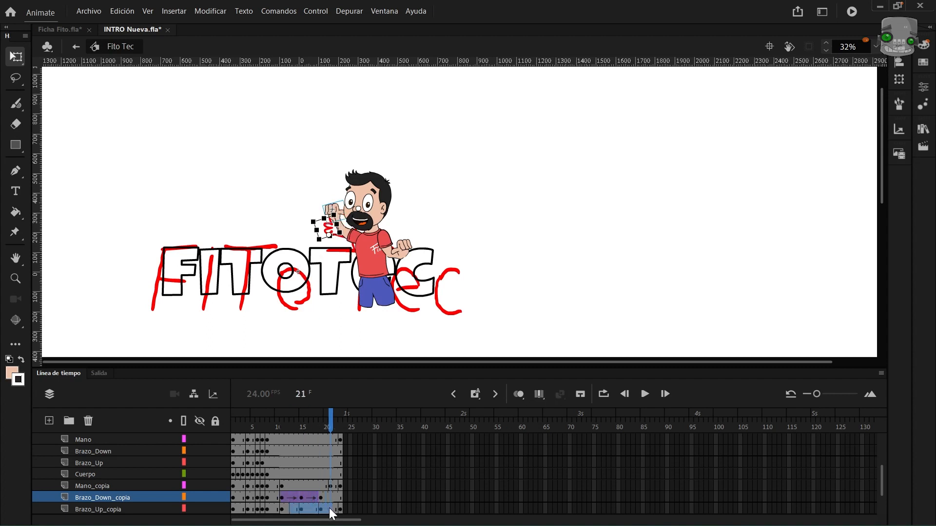
{"action": "left_click", "coordinate": [559, 395]}
{"action": "mouse_move", "coordinate": [324, 420]}
{"action": "left_mouse_down"}
{"action": "mouse_move", "coordinate": [247, 421]}
{"action": "mouse_move", "coordinate": [307, 422]}
{"action": "left_mouse_up"}
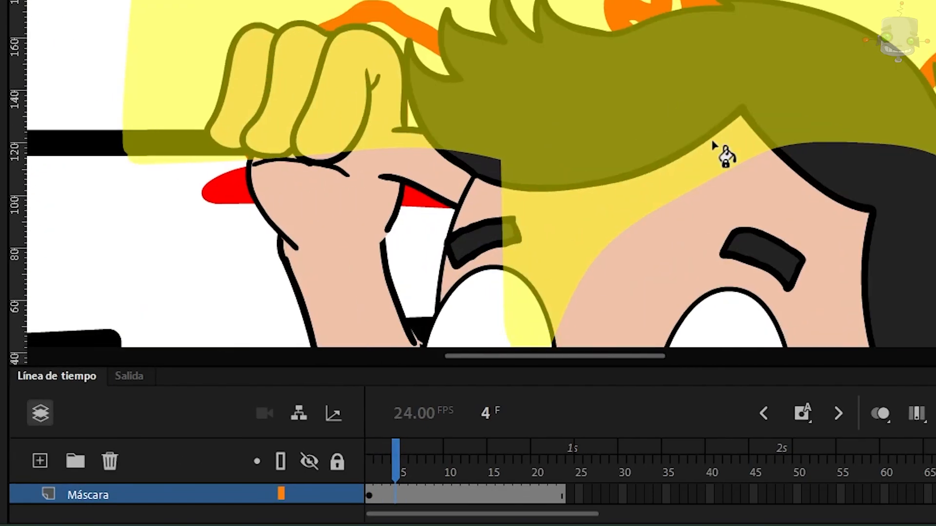
Step: Keyframe the Máscara layer on frames 4 and 7 and reshape the yellow area to cover the character above the letters
{"action": "key", "text": "F6"}
{"action": "left_click_drag", "start_coordinate": [305, 154], "coordinate": [348, 157]}
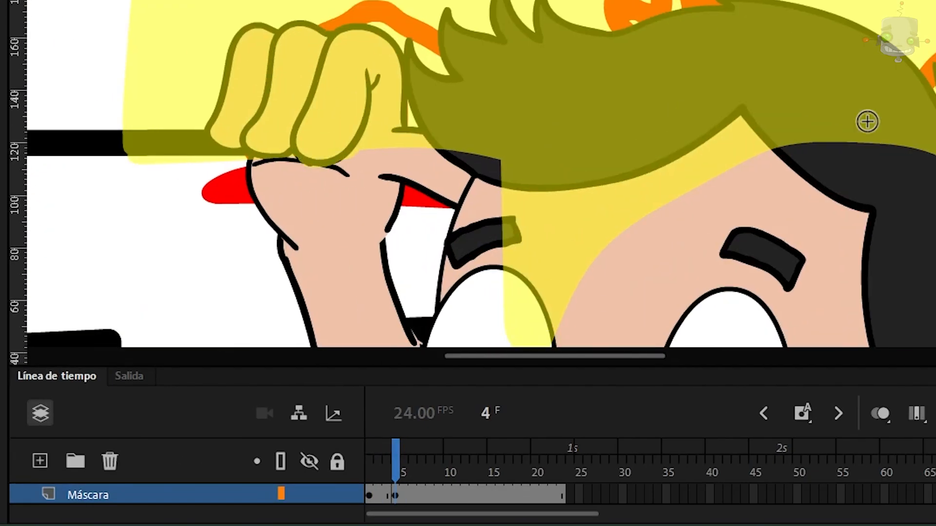
{"action": "left_click_drag", "start_coordinate": [868, 121], "coordinate": [514, 2]}
{"action": "scroll", "coordinate": [759, 49], "scroll_direction": "down", "scroll_amount": 5}
{"action": "left_click", "coordinate": [423, 449]}
{"action": "key", "text": "F6"}
{"action": "scroll", "coordinate": [711, 167], "scroll_direction": "up", "scroll_amount": 2}
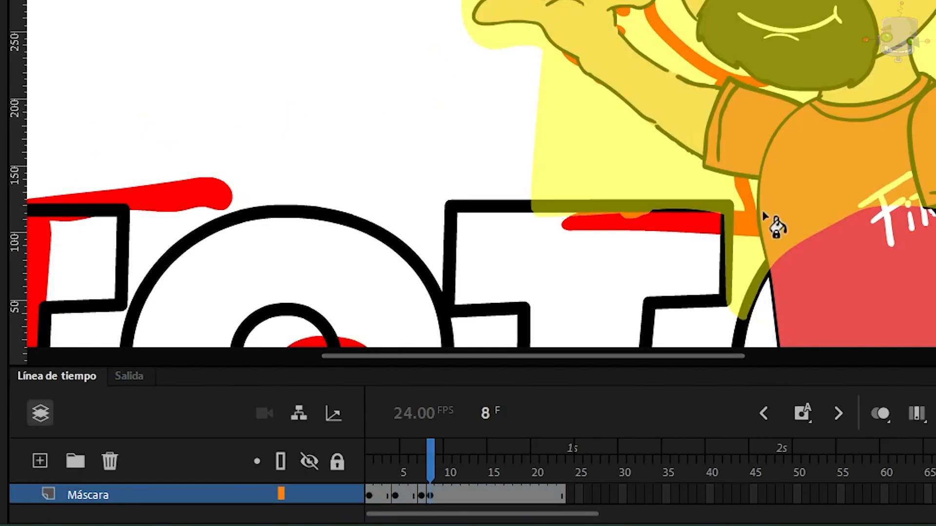
Step: Extend the yellow mask shape over the waving hand on frames 15 and 22, adding a keyframe on frame 15
{"action": "left_click", "coordinate": [491, 482]}
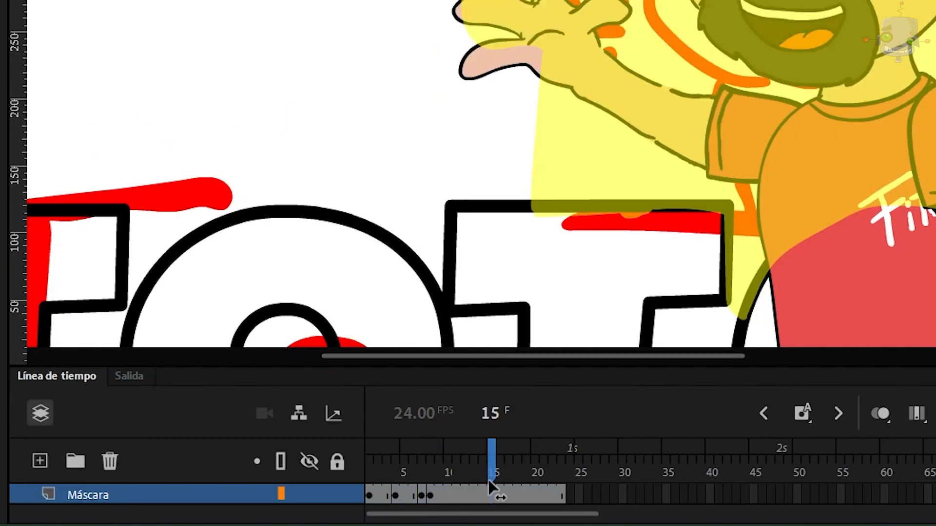
{"action": "key", "text": "F6"}
{"action": "left_click_drag", "start_coordinate": [444, 5], "coordinate": [539, 126]}
{"action": "left_click", "coordinate": [517, 92]}
{"action": "left_click", "coordinate": [552, 480]}
{"action": "left_click_drag", "start_coordinate": [491, 145], "coordinate": [521, 223]}
{"action": "left_click", "coordinate": [512, 180]}
{"action": "key", "text": "period"}
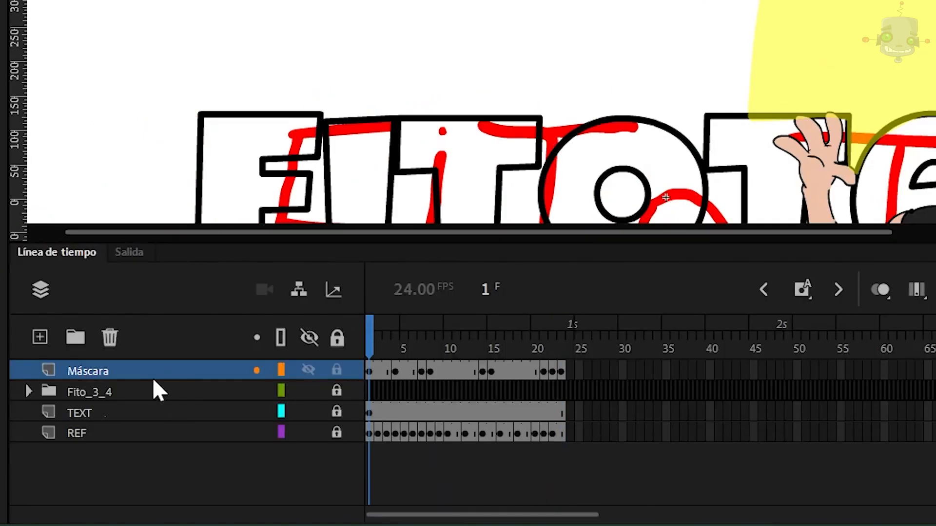
Step: Convert the Máscara layer into a mask layer and deselect its artwork
{"action": "right_click", "coordinate": [152, 377]}
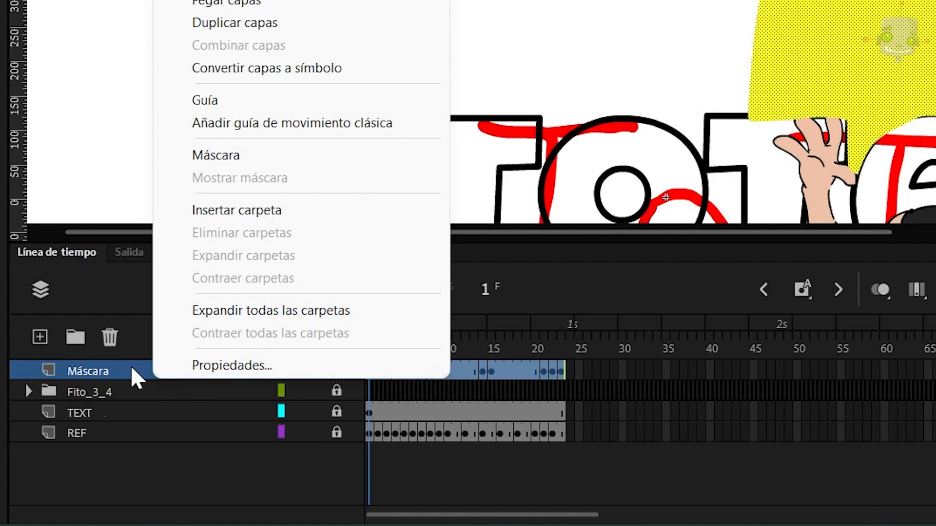
{"action": "left_click", "coordinate": [298, 158]}
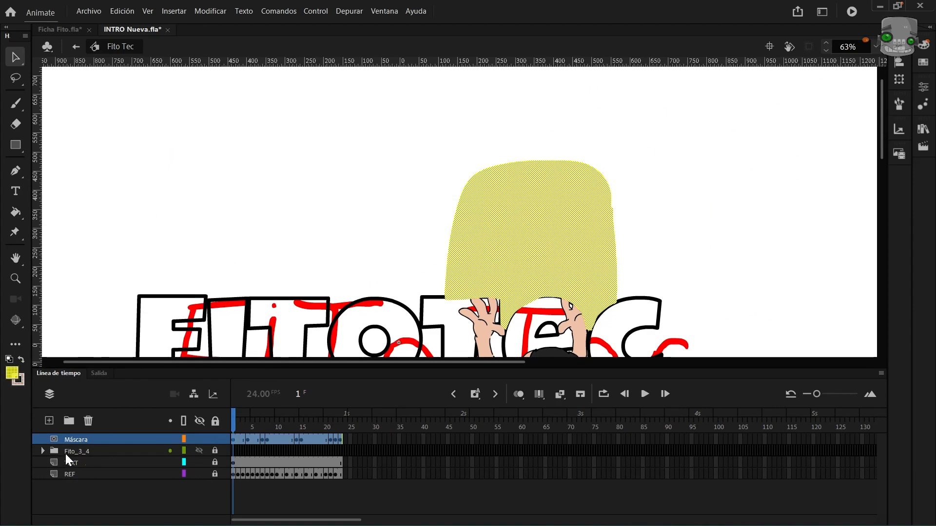
{"action": "left_click", "coordinate": [248, 251]}
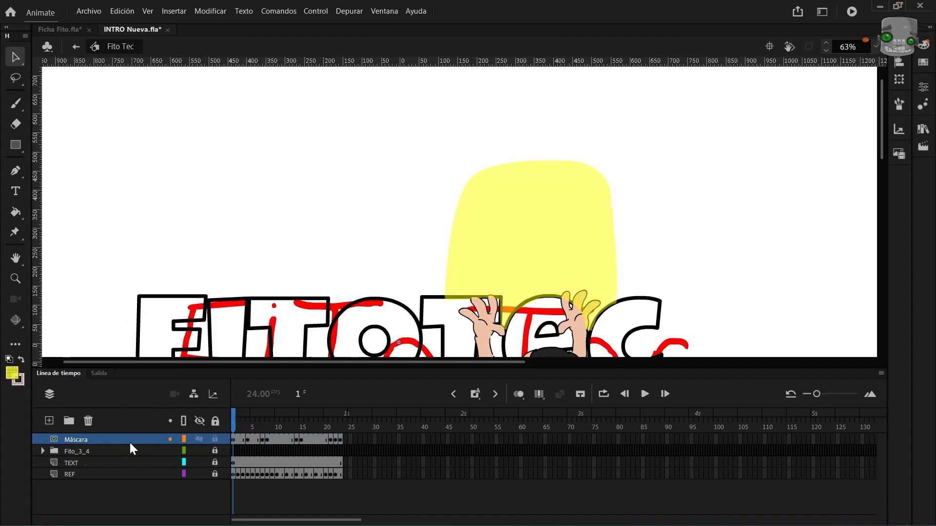
Step: Try to nest the whole Fito_3_4 folder under the Máscara mask layer, and lock Máscara to test the masking
{"action": "mouse_move", "coordinate": [97, 454]}
{"action": "left_mouse_down"}
{"action": "mouse_move", "coordinate": [86, 451]}
{"action": "mouse_move", "coordinate": [94, 443]}
{"action": "left_mouse_up"}
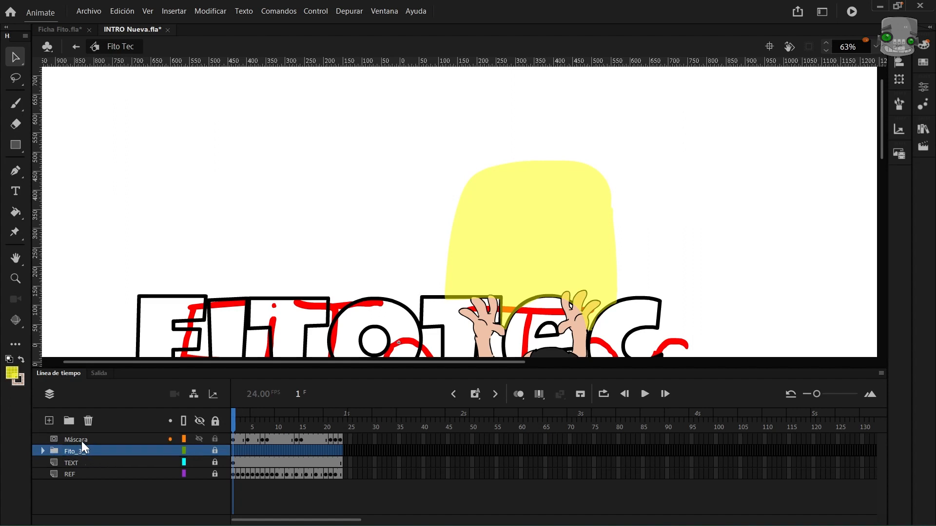
{"action": "mouse_move", "coordinate": [81, 441]}
{"action": "left_mouse_down"}
{"action": "mouse_move", "coordinate": [71, 469]}
{"action": "mouse_move", "coordinate": [107, 452]}
{"action": "mouse_move", "coordinate": [36, 440]}
{"action": "mouse_move", "coordinate": [77, 444]}
{"action": "left_mouse_up"}
{"action": "left_click", "coordinate": [45, 452]}
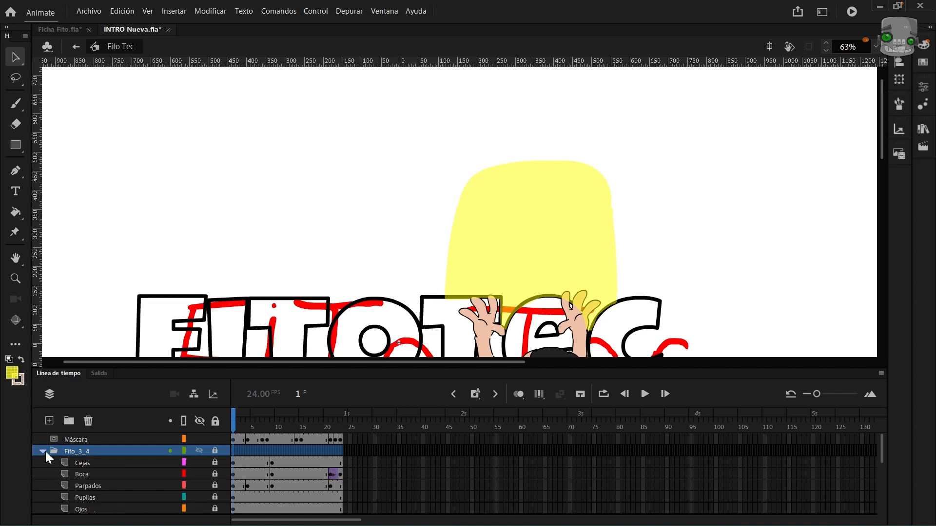
{"action": "left_click", "coordinate": [44, 451]}
{"action": "left_click", "coordinate": [214, 441]}
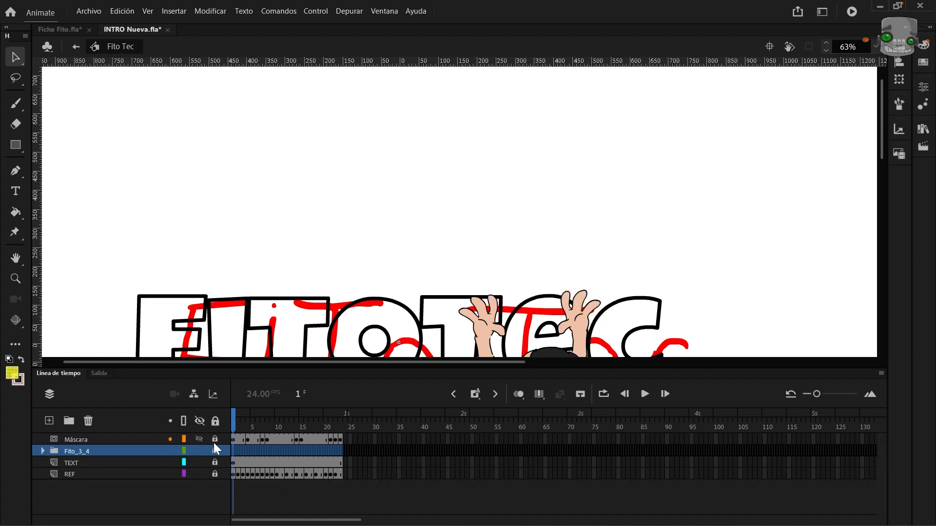
{"action": "left_click_drag", "start_coordinate": [248, 431], "coordinate": [227, 429]}
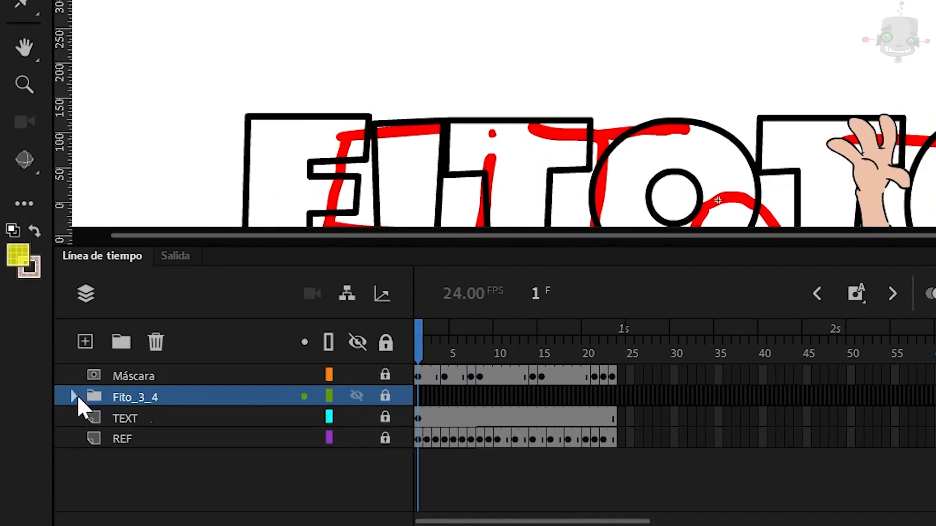
Step: Unlock the Fito_3_4 folder, select its layers from Cejas to Piernas and nest them under the Máscara mask layer
{"action": "left_click", "coordinate": [74, 397]}
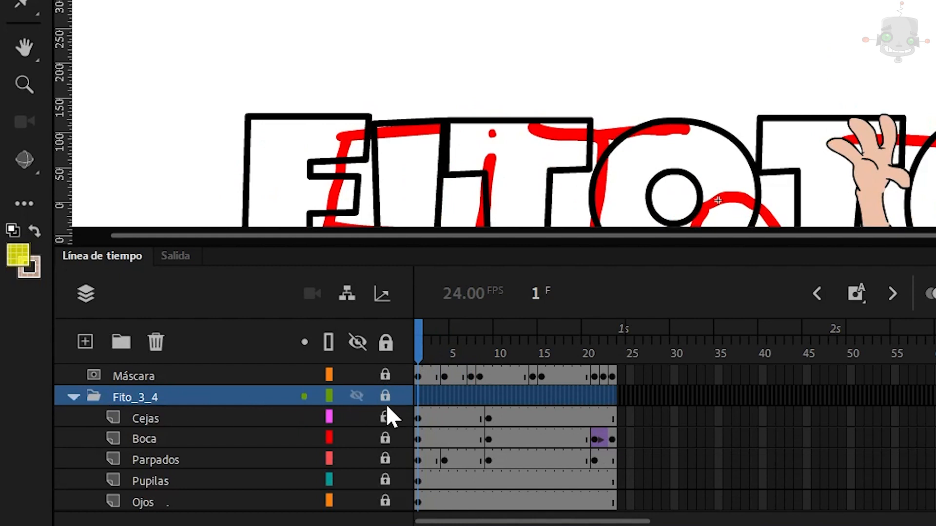
{"action": "left_click_drag", "start_coordinate": [119, 396], "coordinate": [195, 388]}
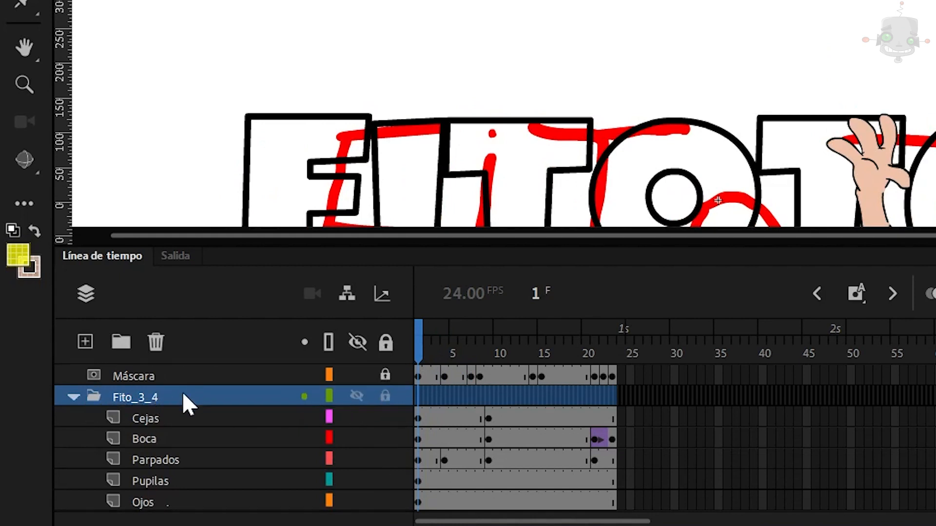
{"action": "left_click", "coordinate": [141, 420]}
{"action": "scroll", "coordinate": [191, 426], "scroll_direction": "down", "scroll_amount": 5}
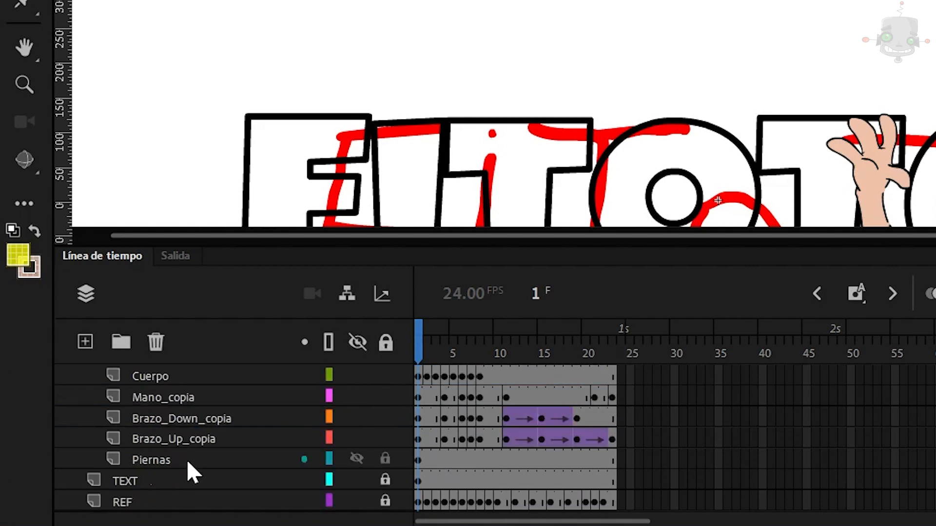
{"action": "left_click", "coordinate": [186, 460], "text": "shift"}
{"action": "scroll", "coordinate": [147, 441], "scroll_direction": "up", "scroll_amount": 5}
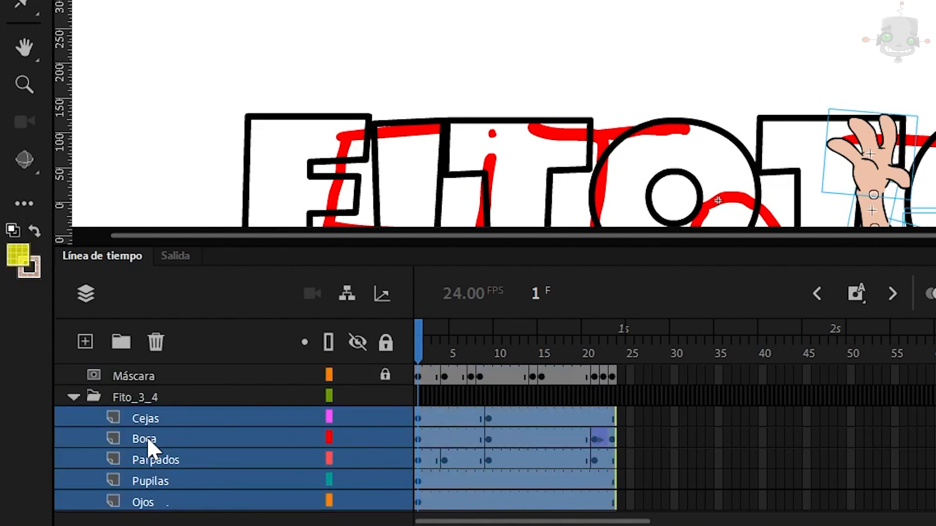
{"action": "left_click_drag", "start_coordinate": [157, 391], "coordinate": [160, 385]}
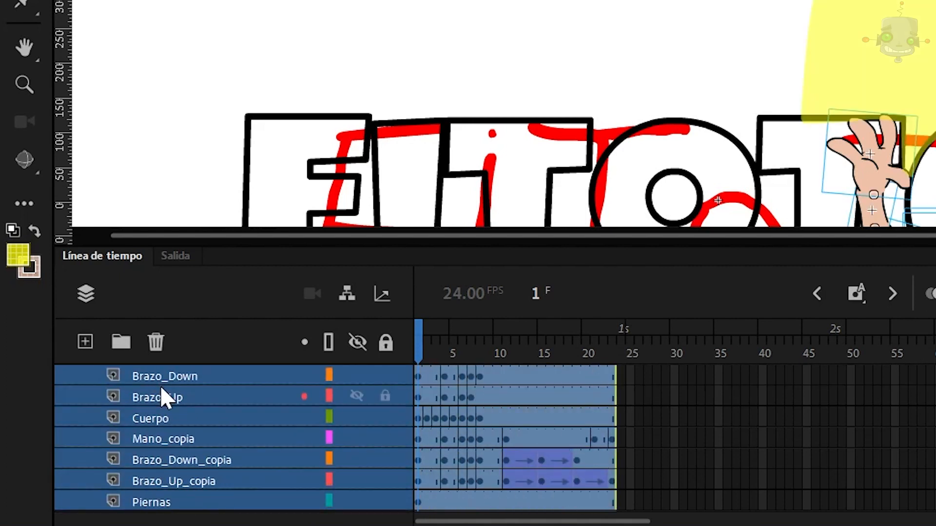
Step: Lock all the layers nested under Máscara, from Cejas to Piernas, and delete the leftover Fito_3_4 folder
{"action": "scroll", "coordinate": [160, 426], "scroll_direction": "up", "scroll_amount": 3}
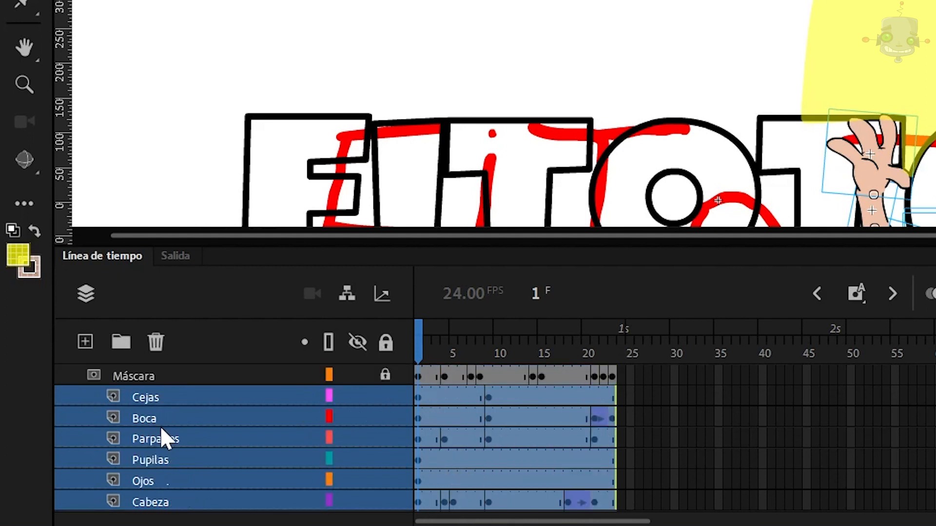
{"action": "left_click_drag", "start_coordinate": [391, 419], "coordinate": [391, 502]}
{"action": "scroll", "coordinate": [403, 466], "scroll_direction": "down", "scroll_amount": 1}
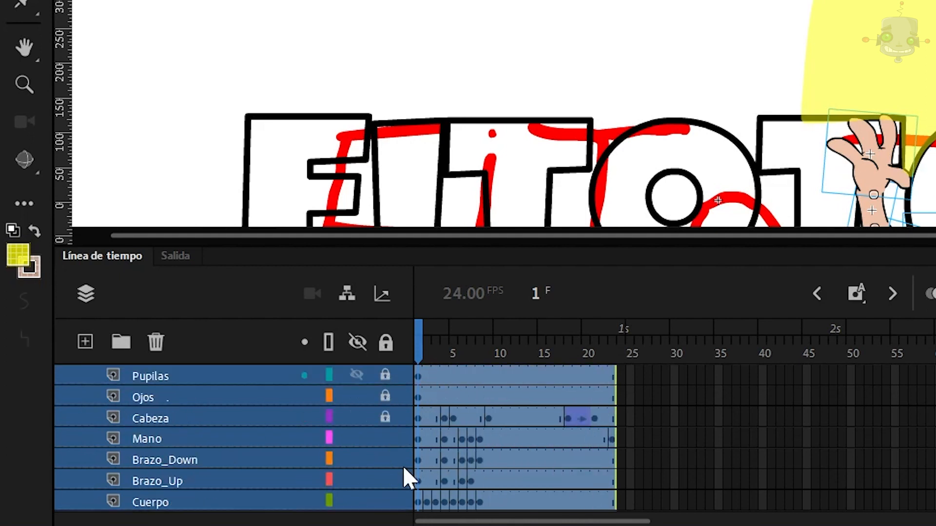
{"action": "scroll", "coordinate": [400, 467], "scroll_direction": "down", "scroll_amount": 1}
{"action": "left_click_drag", "start_coordinate": [391, 439], "coordinate": [389, 503]}
{"action": "scroll", "coordinate": [389, 455], "scroll_direction": "down", "scroll_amount": 1}
{"action": "left_click", "coordinate": [147, 460]}
{"action": "left_click", "coordinate": [156, 342]}
{"action": "scroll", "coordinate": [491, 451], "scroll_direction": "up", "scroll_amount": 5}
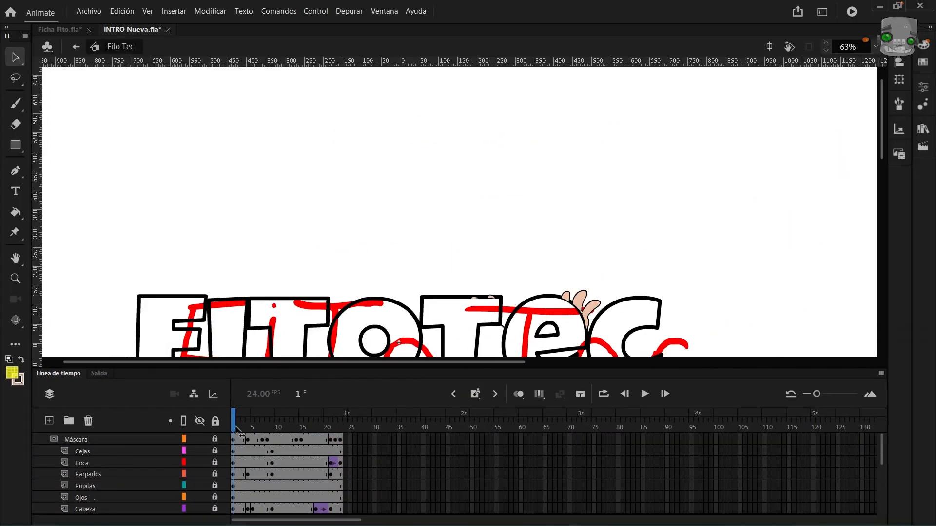
Step: Convert the REF layer into a guide layer, hide it, and scrub the masked animation up to frame 13
{"action": "left_click_drag", "start_coordinate": [236, 429], "coordinate": [278, 430]}
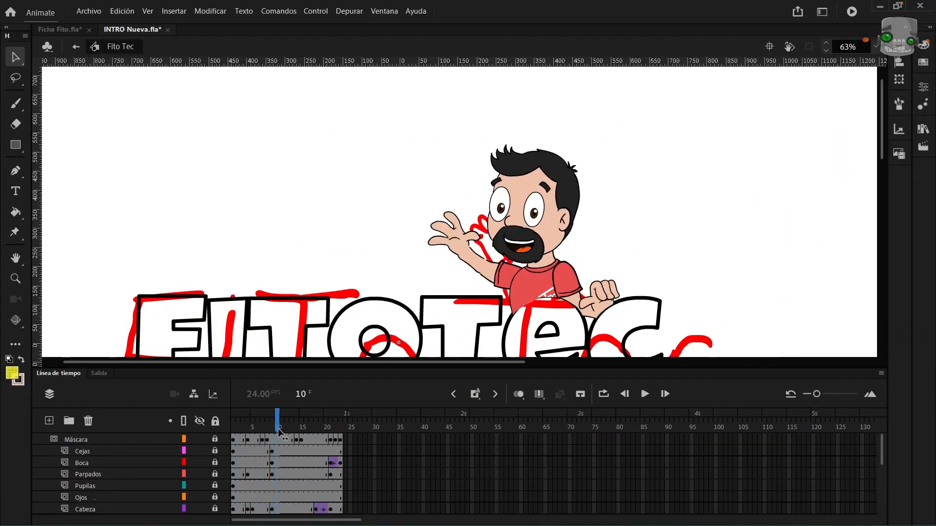
{"action": "scroll", "coordinate": [59, 449], "scroll_direction": "down", "scroll_amount": 5}
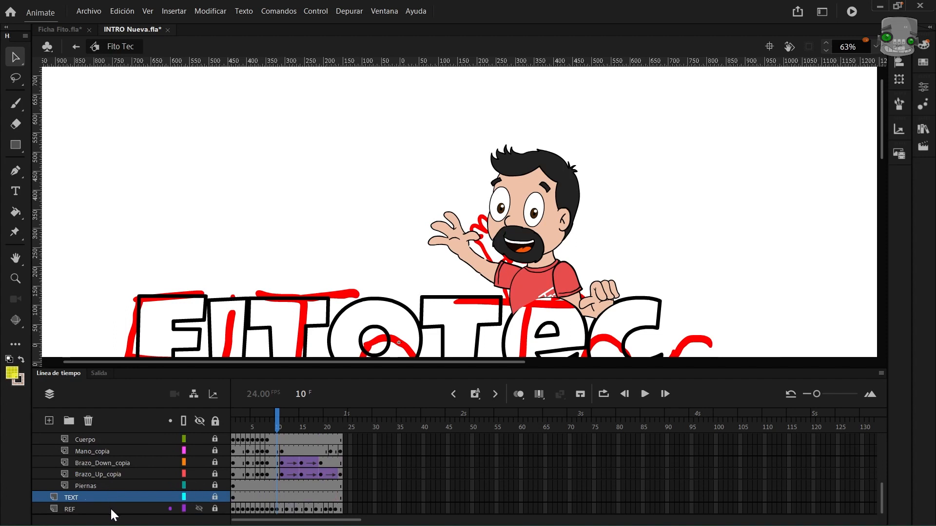
{"action": "left_click", "coordinate": [111, 510]}
{"action": "right_click", "coordinate": [111, 509]}
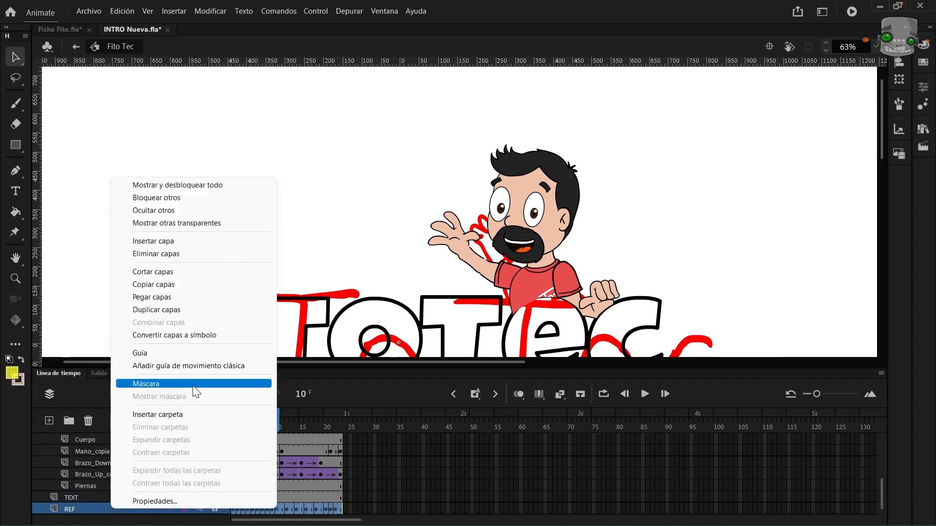
{"action": "left_click", "coordinate": [185, 354]}
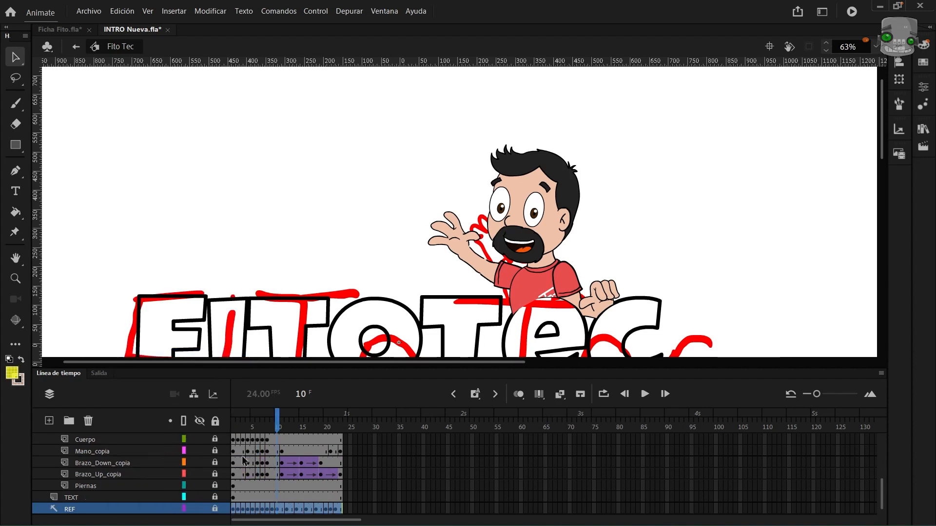
{"action": "left_click", "coordinate": [199, 509]}
{"action": "mouse_move", "coordinate": [278, 428]}
{"action": "left_mouse_down"}
{"action": "mouse_move", "coordinate": [241, 428]}
{"action": "mouse_move", "coordinate": [292, 422]}
{"action": "left_mouse_up"}
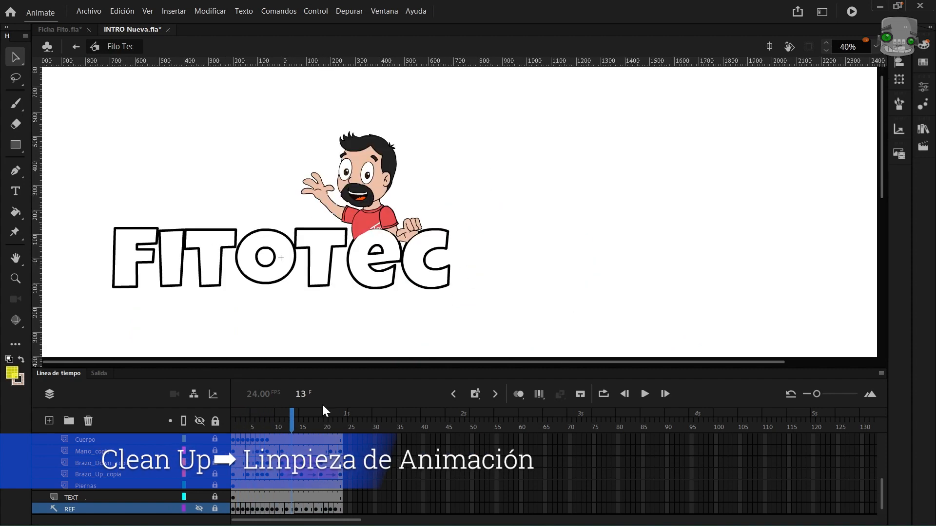
Step: Unlock Máscara and erase its yellow shape on frame 1 around the fingertips and the outline of the second T
{"action": "left_click_drag", "start_coordinate": [292, 418], "coordinate": [224, 418]}
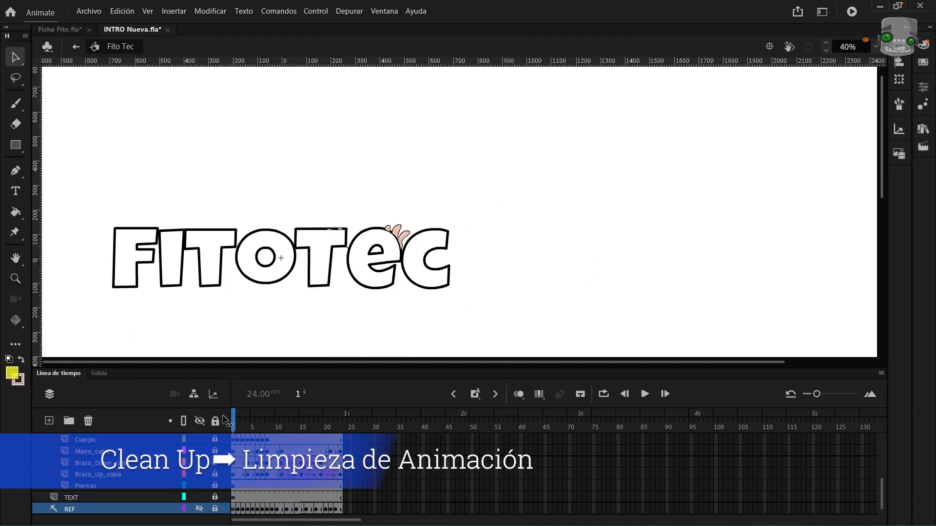
{"action": "scroll", "coordinate": [335, 241], "scroll_direction": "up", "scroll_amount": 5}
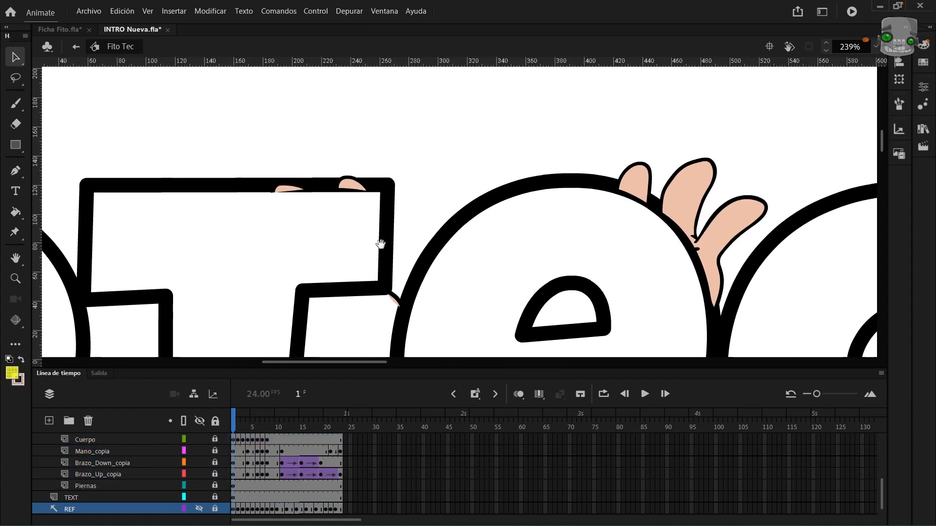
{"action": "mouse_move", "coordinate": [381, 243]}
{"action": "left_mouse_down"}
{"action": "mouse_move", "coordinate": [425, 227]}
{"action": "mouse_move", "coordinate": [444, 287]}
{"action": "left_mouse_up"}
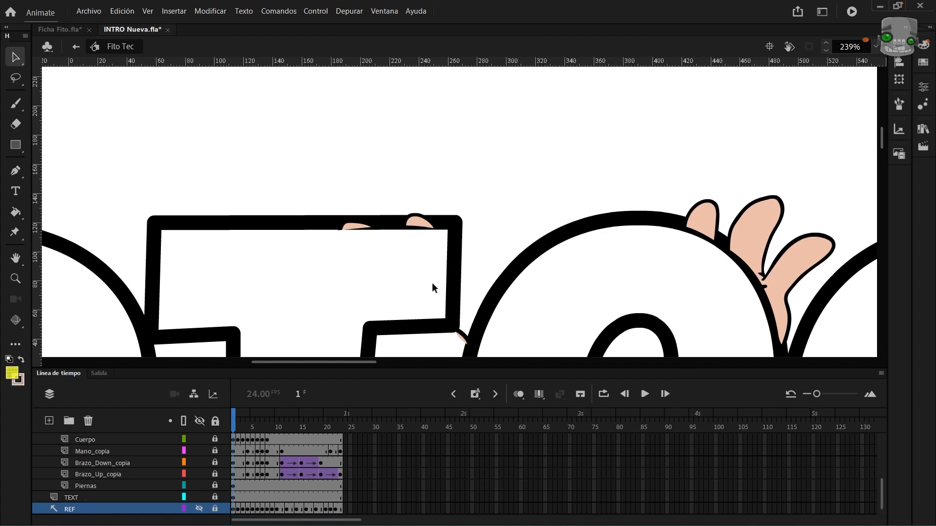
{"action": "scroll", "coordinate": [164, 469], "scroll_direction": "up", "scroll_amount": 5}
{"action": "left_click", "coordinate": [215, 440]}
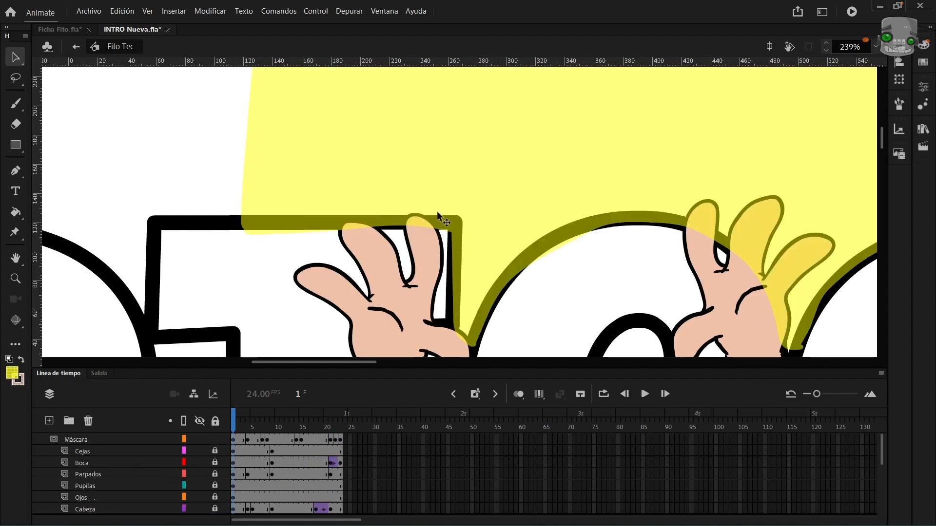
{"action": "key", "text": "e"}
{"action": "scroll", "coordinate": [434, 213], "scroll_direction": "up", "scroll_amount": 1}
{"action": "left_click", "coordinate": [146, 440]}
{"action": "mouse_move", "coordinate": [392, 234]}
{"action": "left_mouse_down"}
{"action": "mouse_move", "coordinate": [419, 240]}
{"action": "mouse_move", "coordinate": [420, 221]}
{"action": "mouse_move", "coordinate": [448, 222]}
{"action": "left_mouse_up"}
{"action": "mouse_move", "coordinate": [687, 275]}
{"action": "left_mouse_down"}
{"action": "mouse_move", "coordinate": [537, 259]}
{"action": "mouse_move", "coordinate": [520, 220]}
{"action": "left_mouse_up"}
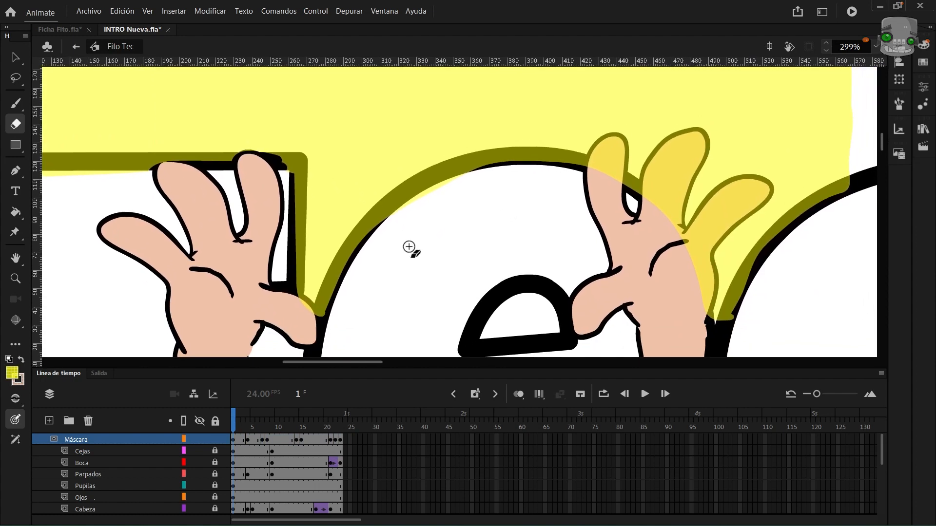
{"action": "left_click_drag", "start_coordinate": [298, 293], "coordinate": [305, 315]}
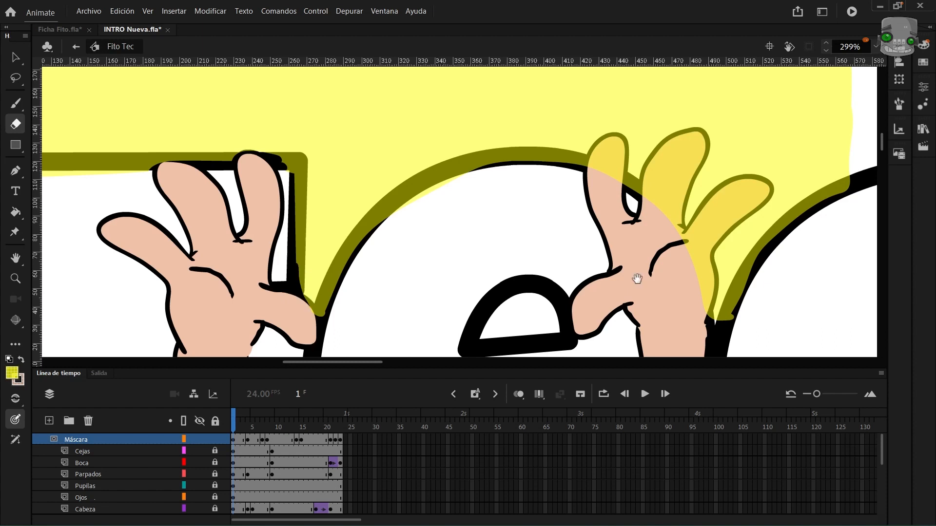
{"action": "left_click_drag", "start_coordinate": [712, 319], "coordinate": [555, 298]}
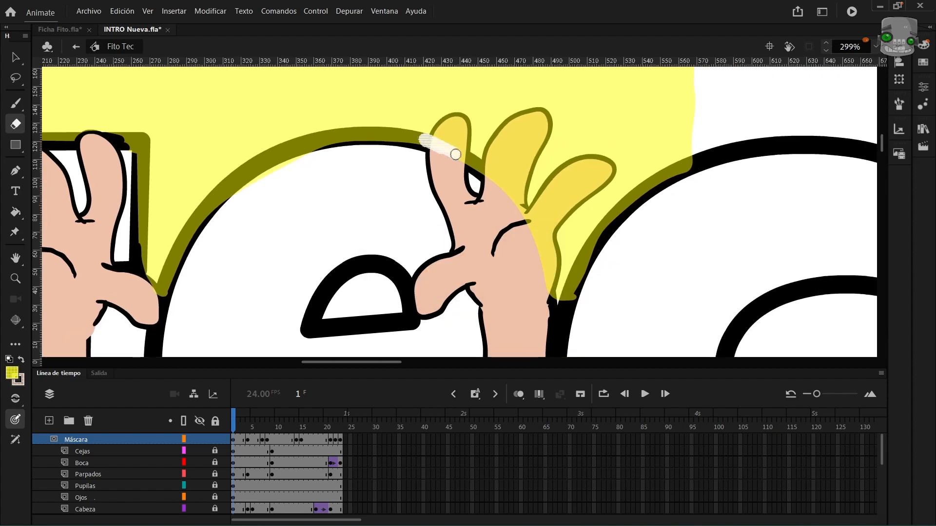
{"action": "left_click_drag", "start_coordinate": [455, 155], "coordinate": [502, 172]}
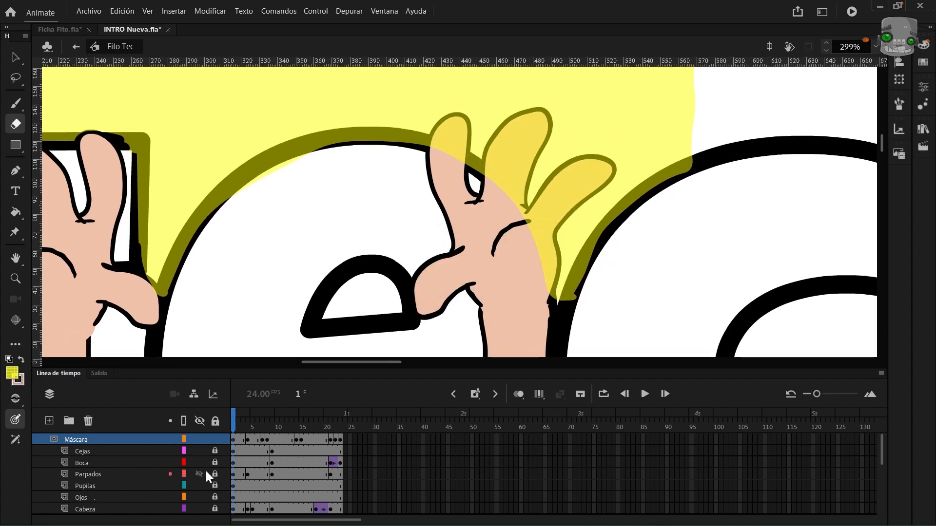
Step: Display the Cuerpo, Mano_copia, Brazo_Down_copia and Brazo_Up_copia layers as outlines
{"action": "scroll", "coordinate": [182, 477], "scroll_direction": "down", "scroll_amount": 5}
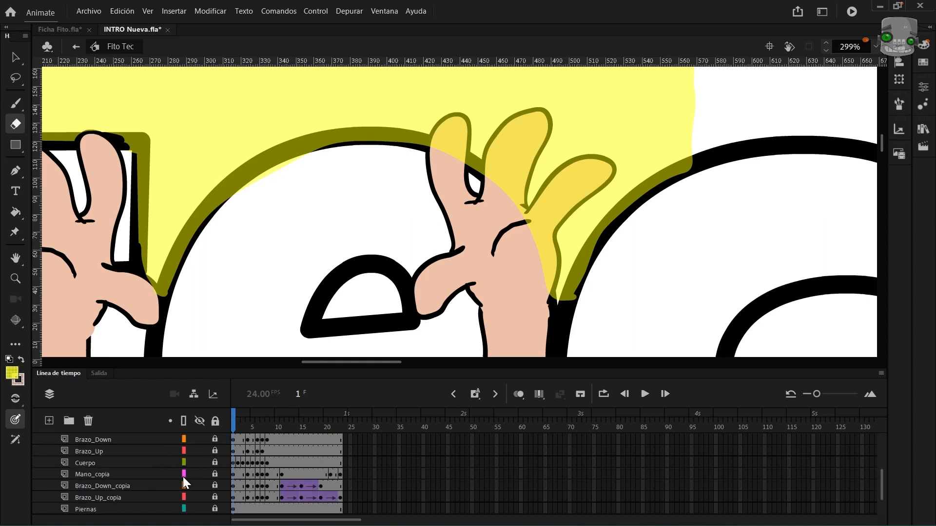
{"action": "left_click_drag", "start_coordinate": [184, 490], "coordinate": [184, 497]}
{"action": "left_click_drag", "start_coordinate": [184, 497], "coordinate": [185, 472]}
{"action": "scroll", "coordinate": [184, 466], "scroll_direction": "down", "scroll_amount": 2}
{"action": "left_click", "coordinate": [184, 463]}
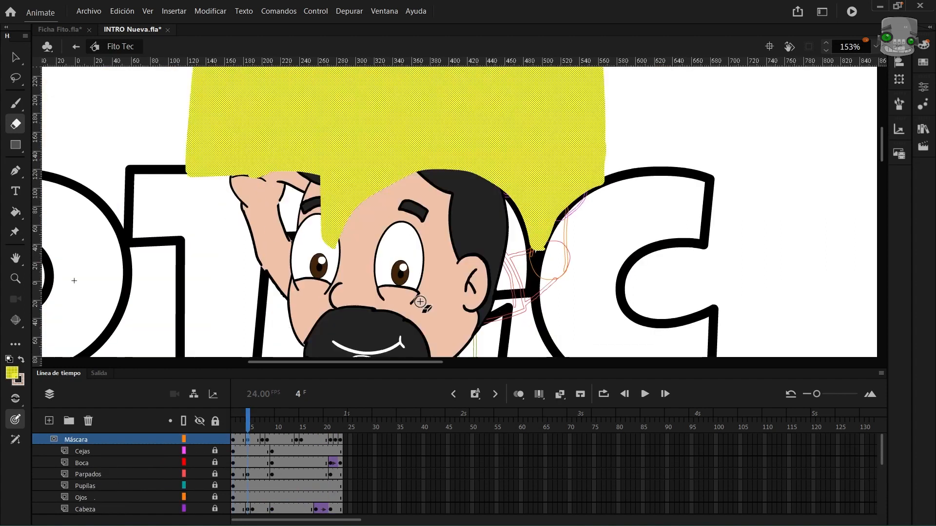
Step: Erase the Máscara shape overlapping the outlines of the T, e and C on frames 4 and 7
{"action": "scroll", "coordinate": [420, 301], "scroll_direction": "up", "scroll_amount": 1}
{"action": "mouse_move", "coordinate": [692, 293]}
{"action": "left_mouse_down"}
{"action": "mouse_move", "coordinate": [751, 229]}
{"action": "mouse_move", "coordinate": [790, 228]}
{"action": "left_mouse_up"}
{"action": "key", "text": "period"}
{"action": "key", "text": "period"}
{"action": "key", "text": "period"}
{"action": "left_click_drag", "start_coordinate": [316, 196], "coordinate": [410, 191]}
{"action": "left_click_drag", "start_coordinate": [415, 195], "coordinate": [392, 202]}
{"action": "key", "text": "period"}
{"action": "key", "text": "comma"}
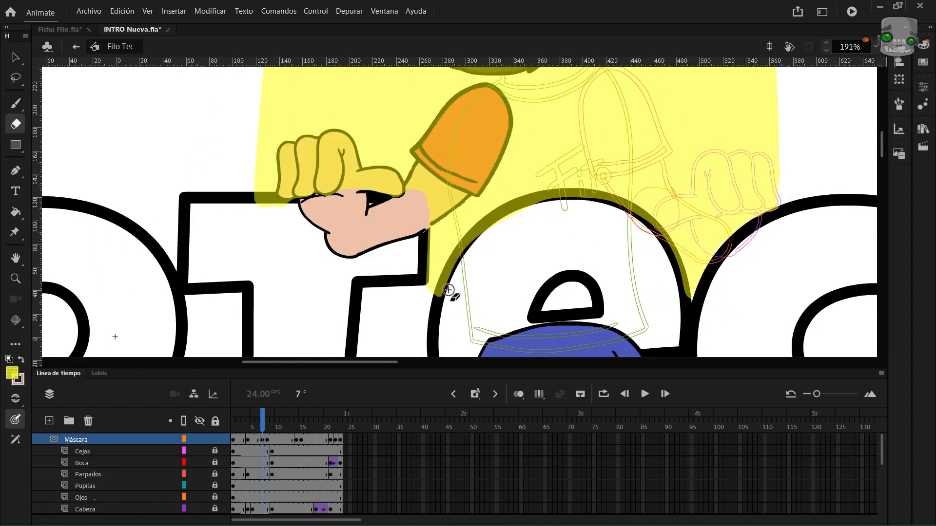
{"action": "left_click_drag", "start_coordinate": [441, 294], "coordinate": [687, 292]}
Step: Trim the Máscara shape along the e and C outlines on the keyframes next to frame 7
{"action": "key", "text": "period"}
{"action": "key", "text": "comma"}
{"action": "key", "text": "comma"}
{"action": "left_click", "coordinate": [496, 393]}
{"action": "left_click_drag", "start_coordinate": [480, 219], "coordinate": [687, 294]}
{"action": "left_click_drag", "start_coordinate": [695, 310], "coordinate": [795, 205]}
{"action": "key", "text": "period"}
{"action": "left_click_drag", "start_coordinate": [434, 313], "coordinate": [687, 295]}
{"action": "mouse_move", "coordinate": [696, 311]}
{"action": "left_mouse_down"}
{"action": "mouse_move", "coordinate": [708, 284]}
{"action": "mouse_move", "coordinate": [795, 205]}
{"action": "left_mouse_up"}
Step: Step through the remaining mask keyframes and erase the yellow shape overlapping the e and C outlines
{"action": "key", "text": "period"}
{"action": "key", "text": "period"}
{"action": "key", "text": "period"}
{"action": "key", "text": "period"}
{"action": "key", "text": "period"}
{"action": "key", "text": "period"}
{"action": "left_click_drag", "start_coordinate": [697, 298], "coordinate": [799, 203]}
{"action": "key", "text": "period"}
{"action": "scroll", "coordinate": [190, 489], "scroll_direction": "down", "scroll_amount": 3}
{"action": "left_click_drag", "start_coordinate": [184, 475], "coordinate": [184, 498]}
{"action": "key", "text": "period"}
{"action": "mouse_move", "coordinate": [434, 293]}
{"action": "left_mouse_down"}
{"action": "mouse_move", "coordinate": [547, 200]}
{"action": "mouse_move", "coordinate": [697, 298]}
{"action": "left_mouse_up"}
Step: Lock the Máscara layer again and return the body and copied arm layers from outlines to full display
{"action": "scroll", "coordinate": [190, 489], "scroll_direction": "up", "scroll_amount": 3}
{"action": "left_click", "coordinate": [215, 440]}
{"action": "scroll", "coordinate": [660, 201], "scroll_direction": "down", "scroll_amount": 4}
{"action": "mouse_move", "coordinate": [184, 497]}
{"action": "left_mouse_down"}
{"action": "mouse_move", "coordinate": [184, 440]}
{"action": "mouse_move", "coordinate": [228, 422]}
{"action": "mouse_move", "coordinate": [336, 418]}
{"action": "mouse_move", "coordinate": [220, 390]}
{"action": "left_mouse_up"}
Step: Play the masked animation inside the Fito Tec symbol and return to Escena 1
{"action": "key", "text": "Return"}
{"action": "key", "text": "Return"}
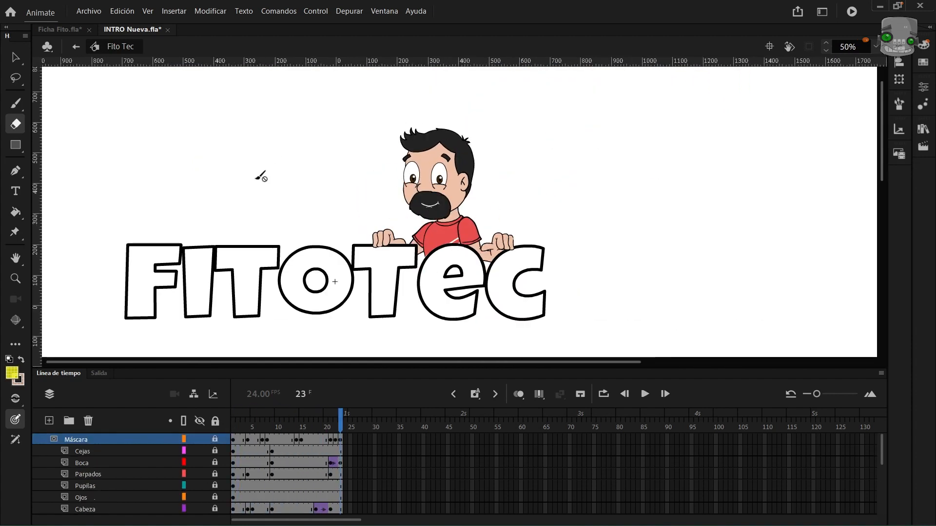
{"action": "scroll", "coordinate": [217, 496], "scroll_direction": "down", "scroll_amount": 3}
{"action": "left_click", "coordinate": [76, 47]}
Step: Try enlarging the Fito Tec symbol on a new Capa_1 keyframe at frame 175 and adding a classic tween to it
{"action": "key", "text": "v"}
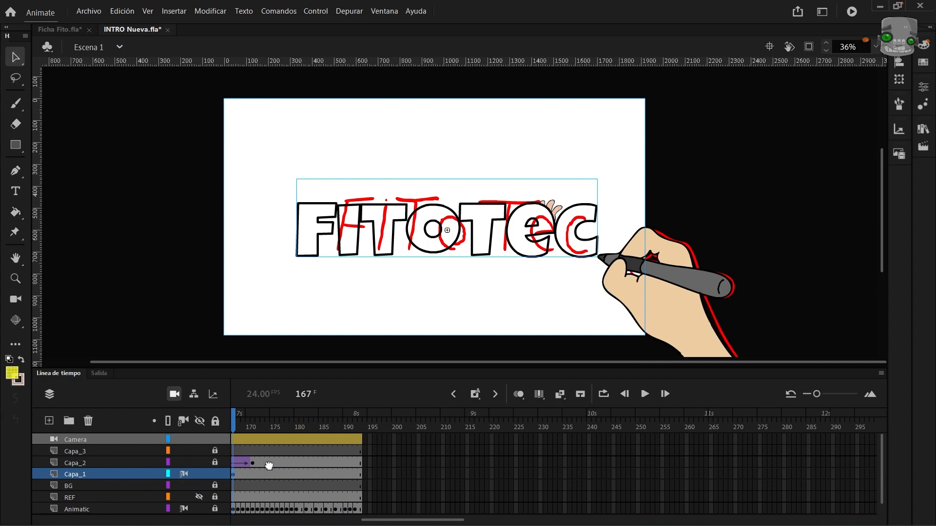
{"action": "left_click_drag", "start_coordinate": [267, 464], "coordinate": [453, 463]}
{"action": "mouse_move", "coordinate": [423, 426]}
{"action": "left_mouse_down"}
{"action": "mouse_move", "coordinate": [386, 427]}
{"action": "mouse_move", "coordinate": [447, 434]}
{"action": "mouse_move", "coordinate": [437, 448]}
{"action": "mouse_move", "coordinate": [457, 445]}
{"action": "left_mouse_up"}
{"action": "left_click", "coordinate": [457, 474]}
{"action": "key", "text": "q"}
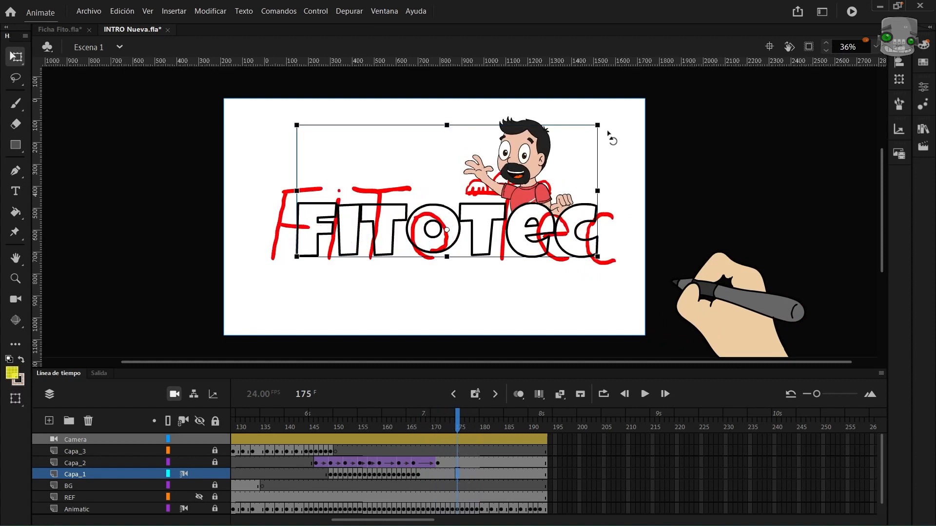
{"action": "left_click_drag", "start_coordinate": [604, 123], "coordinate": [617, 114]}
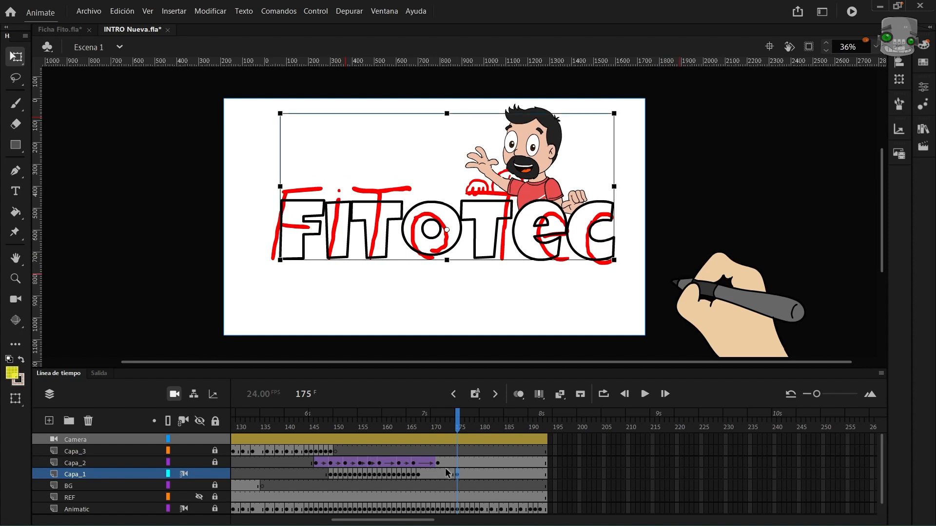
{"action": "left_click", "coordinate": [443, 475]}
{"action": "left_click", "coordinate": [566, 394]}
Step: Remove the classic tween from Capa_1 and clear its keyframe at frame 175
{"action": "left_click_drag", "start_coordinate": [443, 422], "coordinate": [417, 425]}
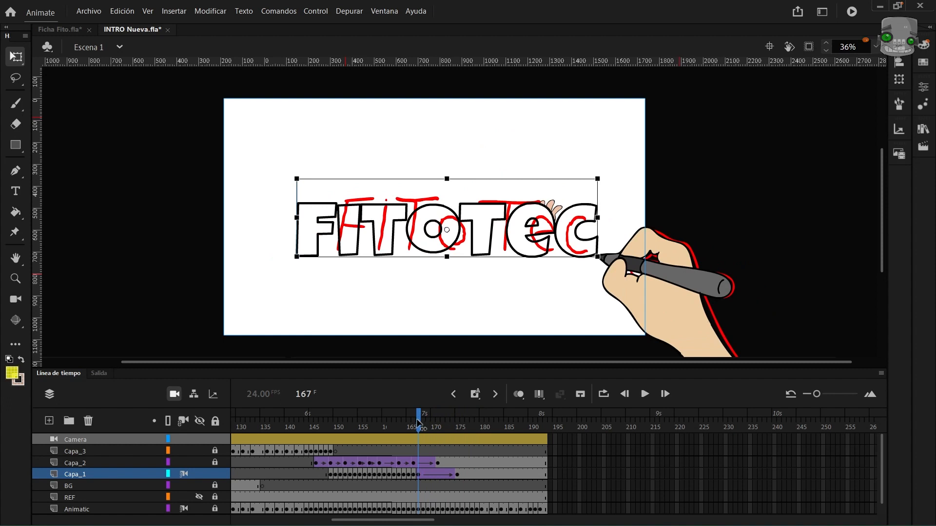
{"action": "right_click", "coordinate": [443, 478]}
{"action": "left_click", "coordinate": [478, 130]}
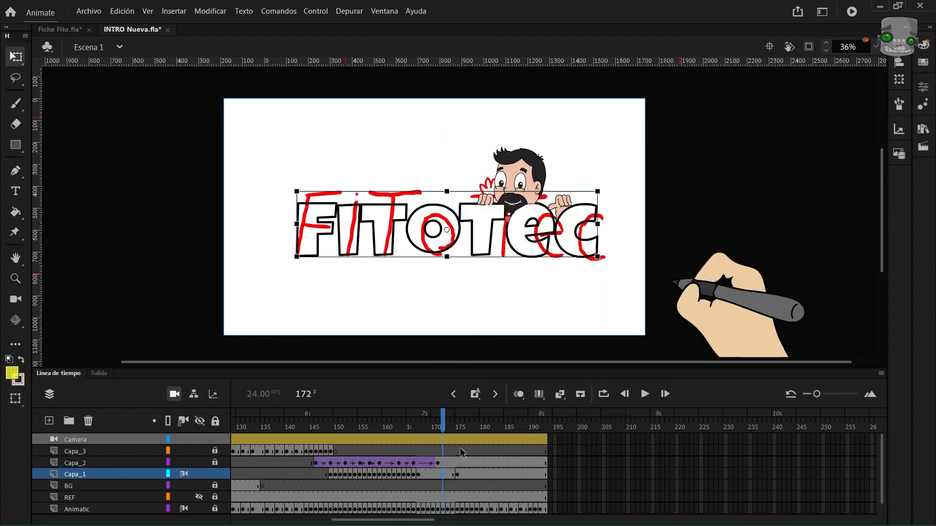
{"action": "left_click", "coordinate": [460, 475]}
{"action": "key", "text": "shift+F6"}
Step: Set the Fito Tec graphic on frame 167 of Capa_1 to play a single frame
{"action": "left_click", "coordinate": [419, 476]}
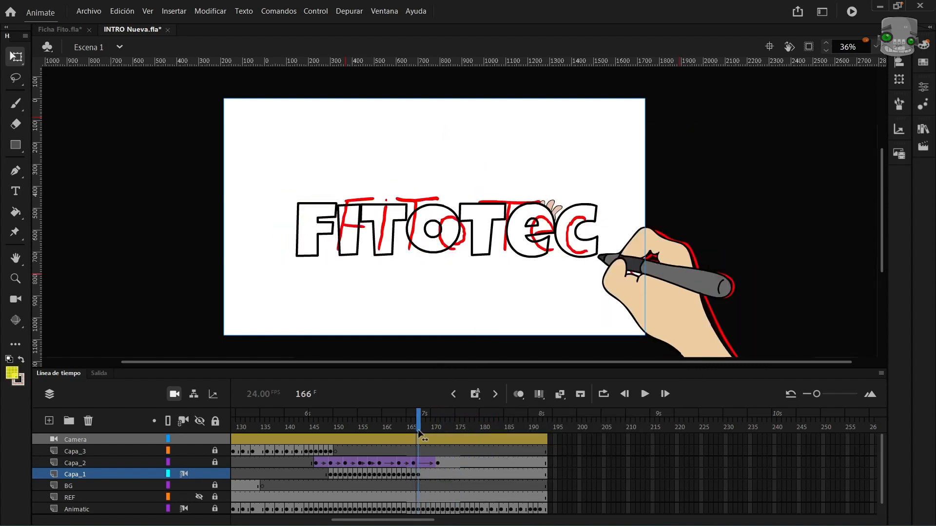
{"action": "left_click", "coordinate": [923, 88]}
{"action": "left_click", "coordinate": [741, 79]}
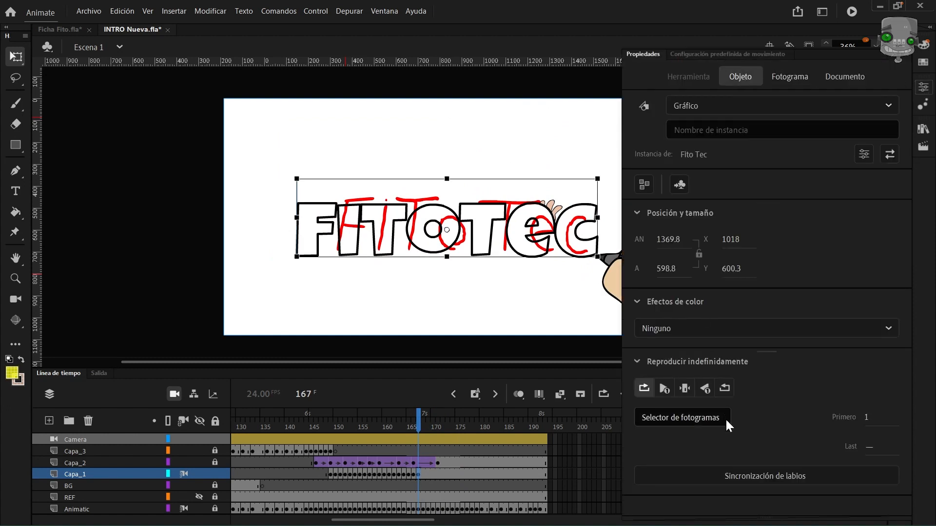
{"action": "left_click", "coordinate": [682, 390]}
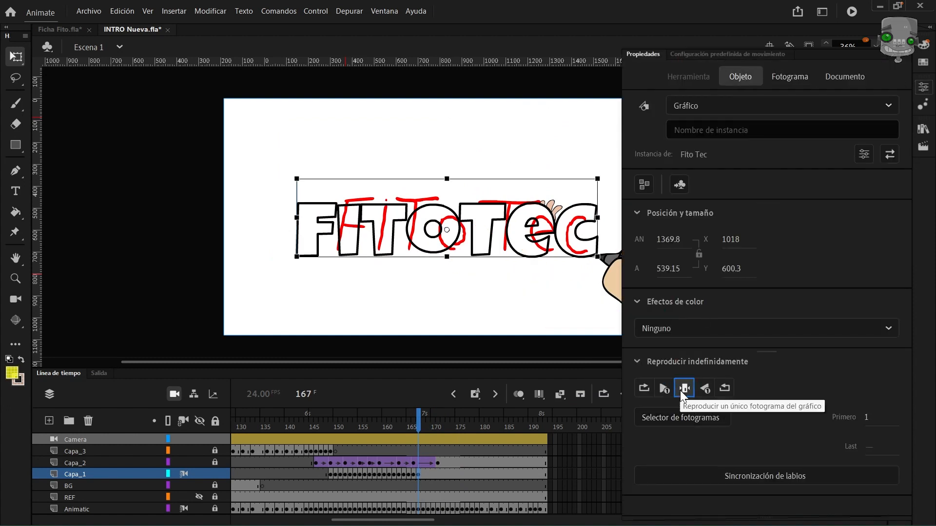
Step: Add a Capa_1 keyframe at frame 175, enlarge Fito Tec to about 1539 px wide, and create a classic tween from frame 167
{"action": "left_click", "coordinate": [437, 416]}
{"action": "left_click", "coordinate": [432, 473]}
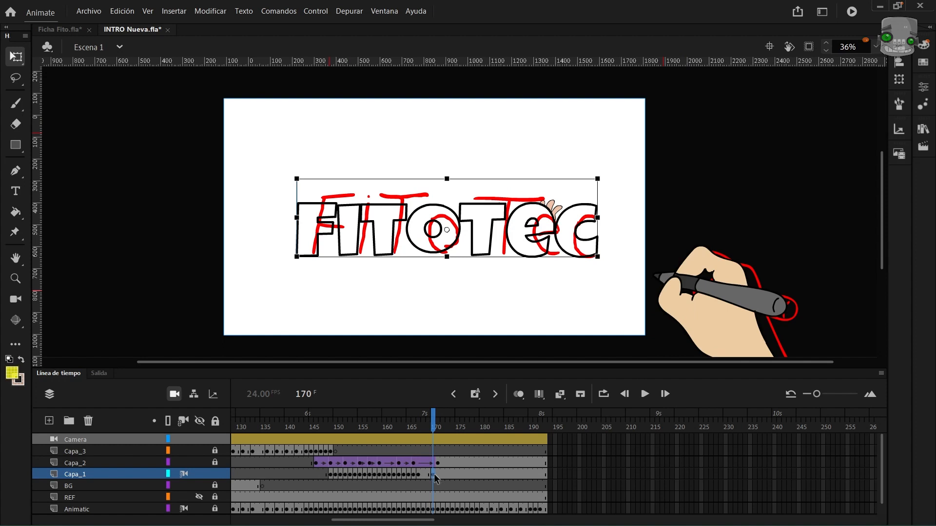
{"action": "left_click_drag", "start_coordinate": [433, 474], "coordinate": [457, 474]}
{"action": "left_click_drag", "start_coordinate": [598, 179], "coordinate": [618, 163]}
{"action": "left_click", "coordinate": [438, 474]}
Step: Add a keyframe at frame 171 of Capa_1 and set the Fito Tec graphic there to play once
{"action": "left_click_drag", "start_coordinate": [415, 425], "coordinate": [440, 429]}
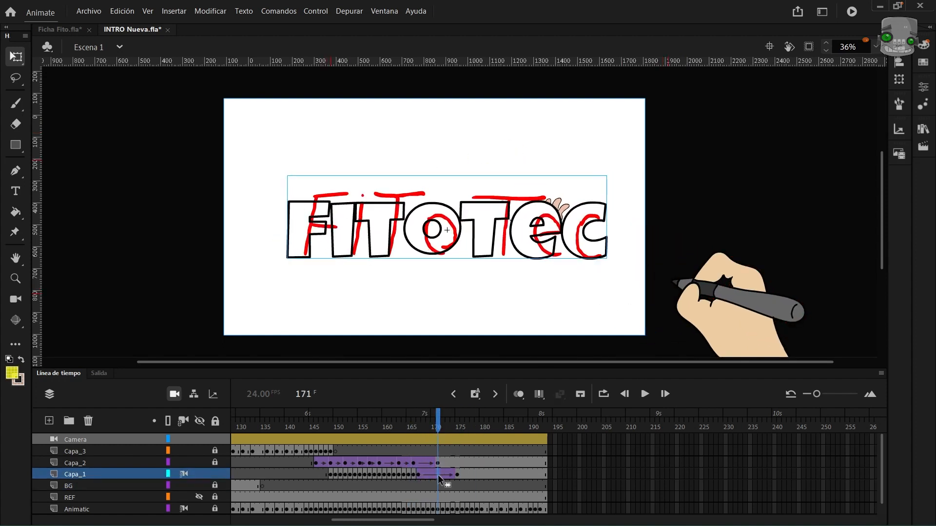
{"action": "left_click", "coordinate": [438, 475]}
{"action": "left_click", "coordinate": [924, 90]}
{"action": "left_click", "coordinate": [746, 78]}
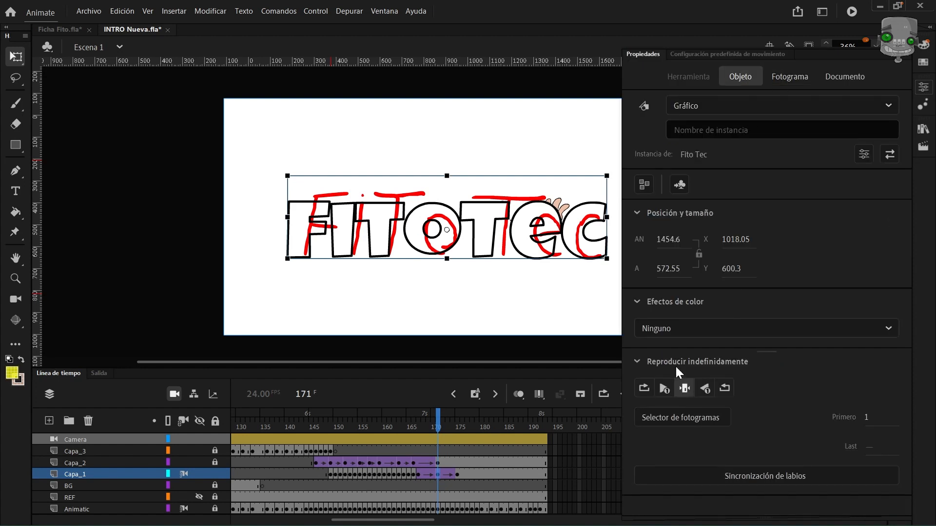
{"action": "left_click", "coordinate": [664, 389]}
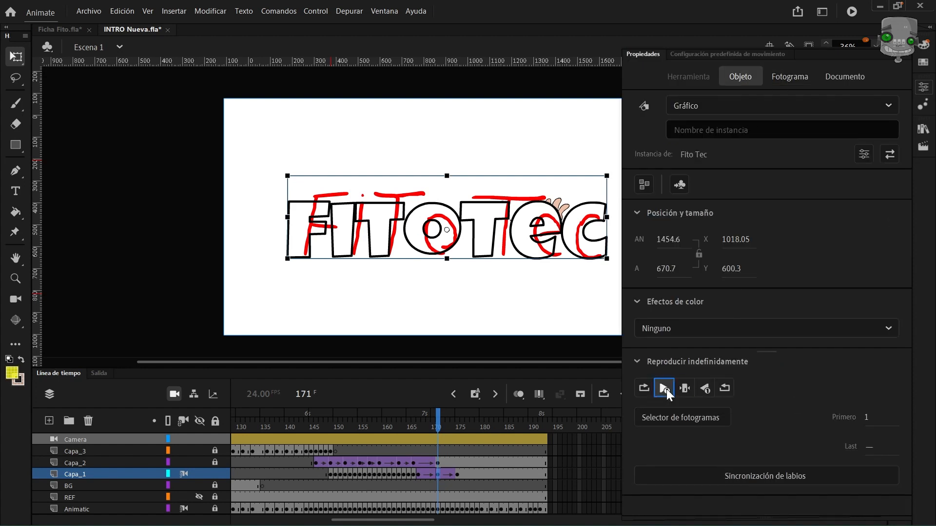
Step: Make the Fito Tec graphic at frame 175 of Capa_1 start from its internal frame 5
{"action": "left_click_drag", "start_coordinate": [440, 427], "coordinate": [457, 439]}
{"action": "left_click", "coordinate": [458, 474]}
{"action": "left_click", "coordinate": [923, 88]}
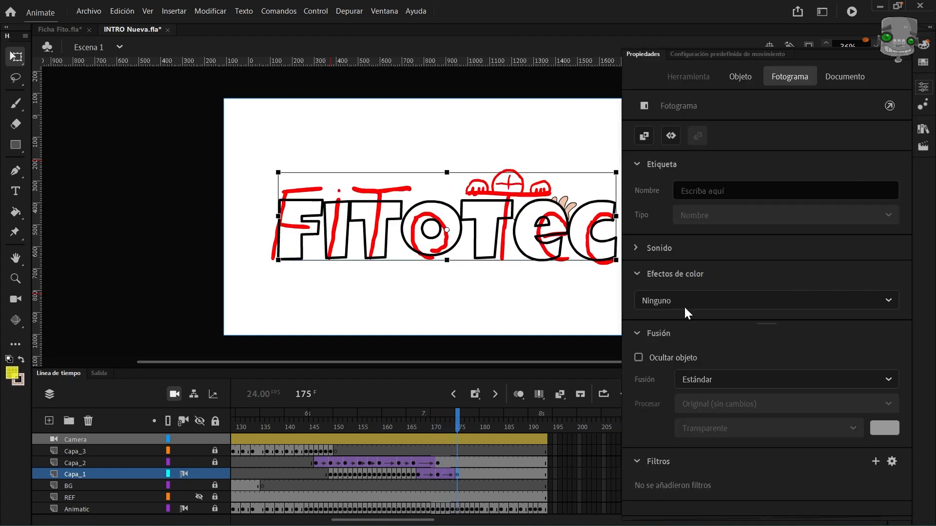
{"action": "left_click", "coordinate": [740, 77]}
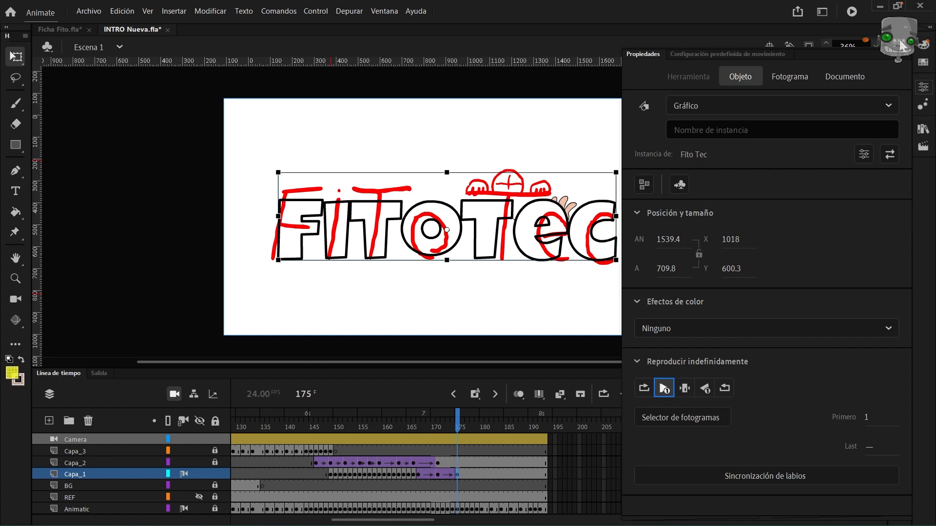
{"action": "left_click", "coordinate": [900, 42]}
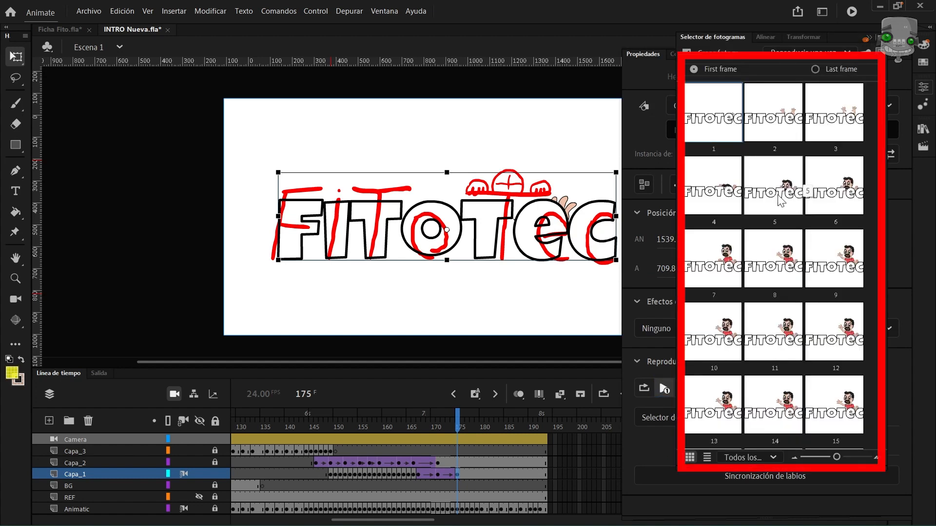
{"action": "left_click", "coordinate": [781, 200]}
{"action": "left_click", "coordinate": [530, 297]}
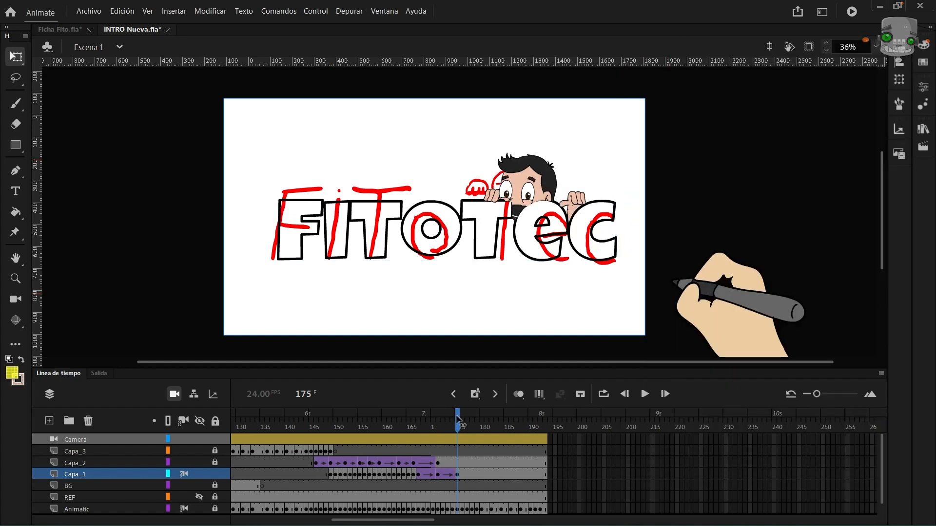
Step: Review the title's growth, open the Fito Tec symbol from frame 167, unlock its Máscara layer and ready the Eraser around the letters e and C
{"action": "left_click_drag", "start_coordinate": [458, 419], "coordinate": [547, 416]}
{"action": "left_click_drag", "start_coordinate": [449, 418], "coordinate": [418, 412]}
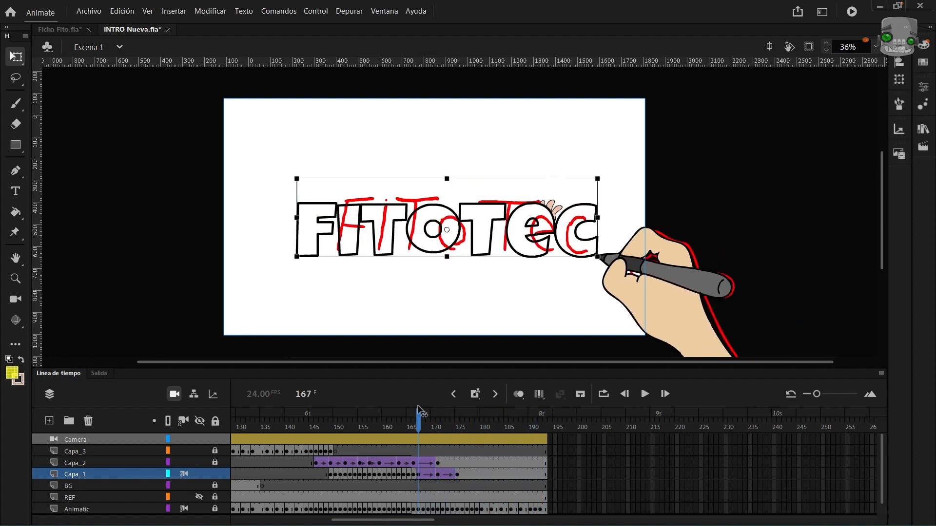
{"action": "double_click", "coordinate": [517, 251]}
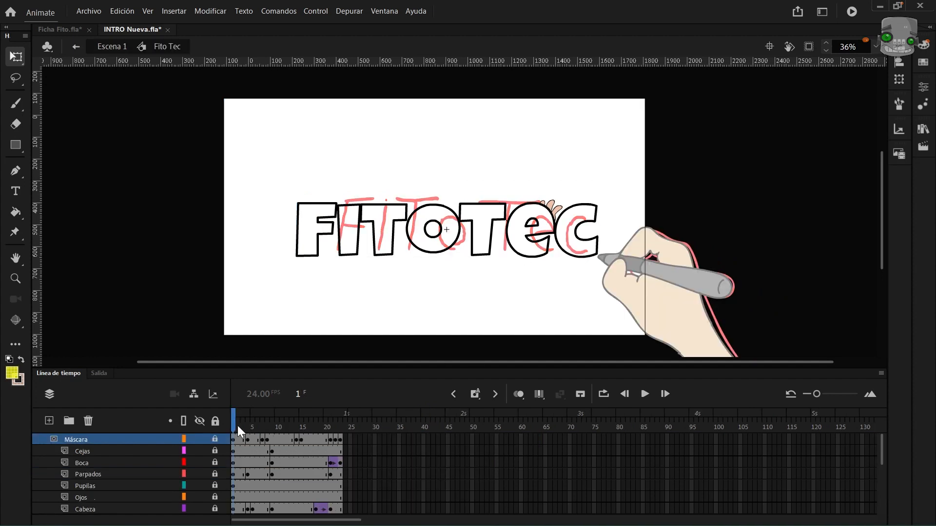
{"action": "scroll", "coordinate": [188, 473], "scroll_direction": "down", "scroll_amount": 2}
{"action": "scroll", "coordinate": [188, 473], "scroll_direction": "up", "scroll_amount": 2}
{"action": "left_click", "coordinate": [215, 439]}
{"action": "key", "text": "z"}
{"action": "left_click_drag", "start_coordinate": [483, 185], "coordinate": [588, 233]}
{"action": "key", "text": "e"}
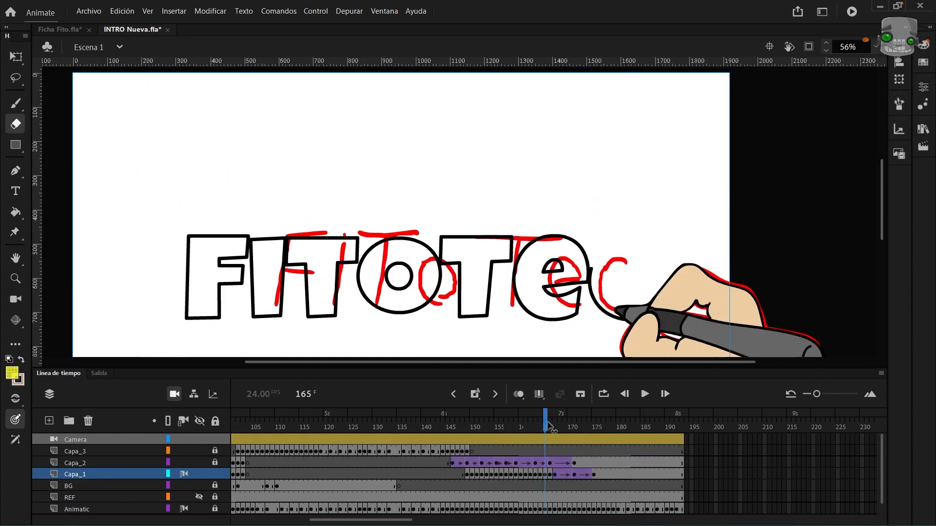
Step: Return to frame 1 and colour the ILUSTRACIÓN lettering and the software logos above it
{"action": "left_click_drag", "start_coordinate": [551, 419], "coordinate": [233, 443]}
{"action": "left_click", "coordinate": [876, 46]}
{"action": "left_click", "coordinate": [828, 73]}
{"action": "key", "text": "v"}
{"action": "double_click", "coordinate": [422, 273]}
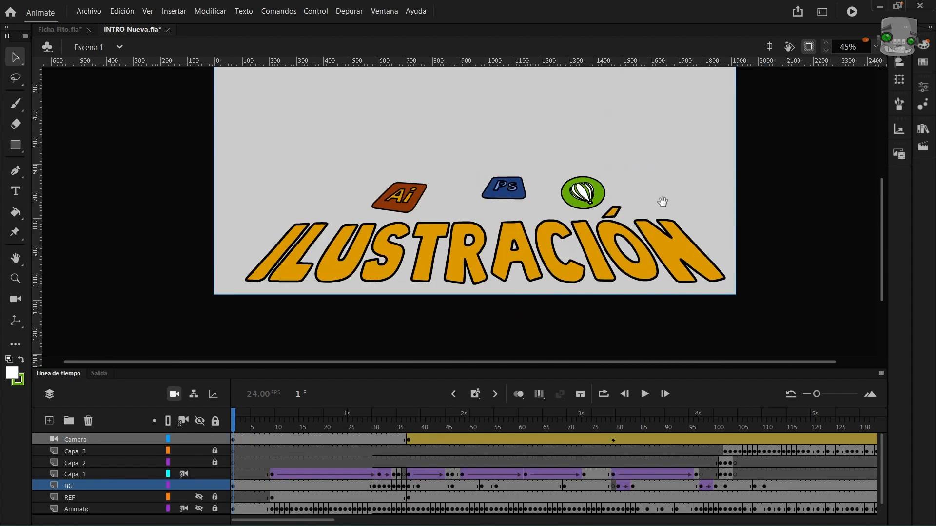
Step: Fill the ILUSTRACIÓN letters with orange on the BG keyframes up to frame 36, and draw the easel board behind them on BG_II
{"action": "left_click_drag", "start_coordinate": [263, 428], "coordinate": [374, 427]}
{"action": "double_click", "coordinate": [268, 304]}
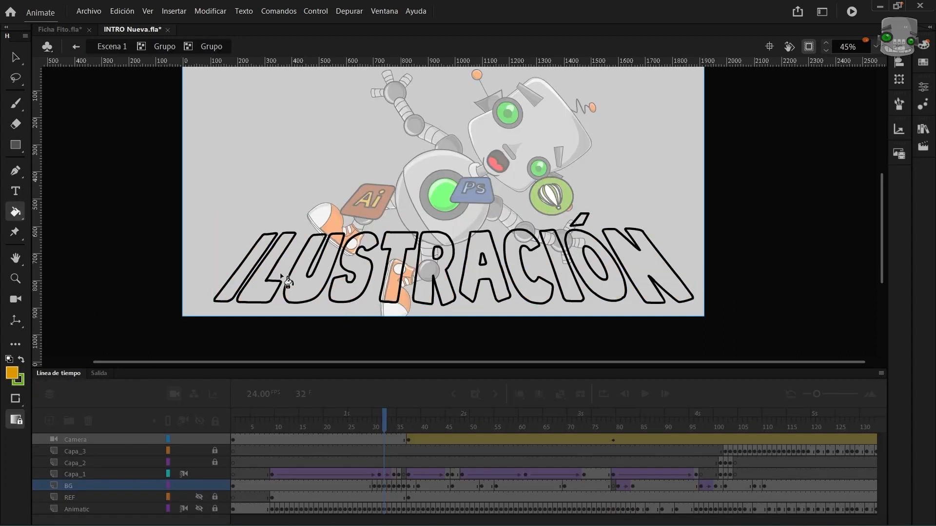
{"action": "key", "text": "."}
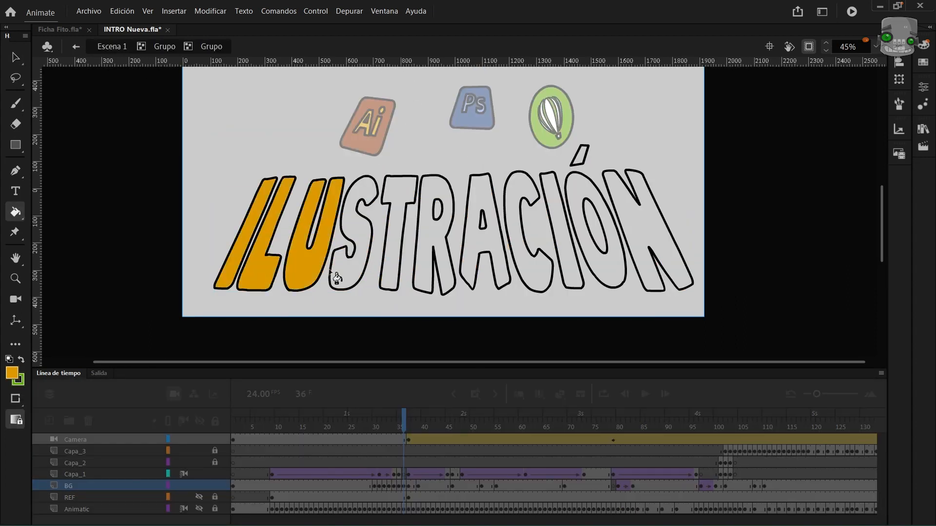
{"action": "left_click_drag", "start_coordinate": [402, 420], "coordinate": [303, 383]}
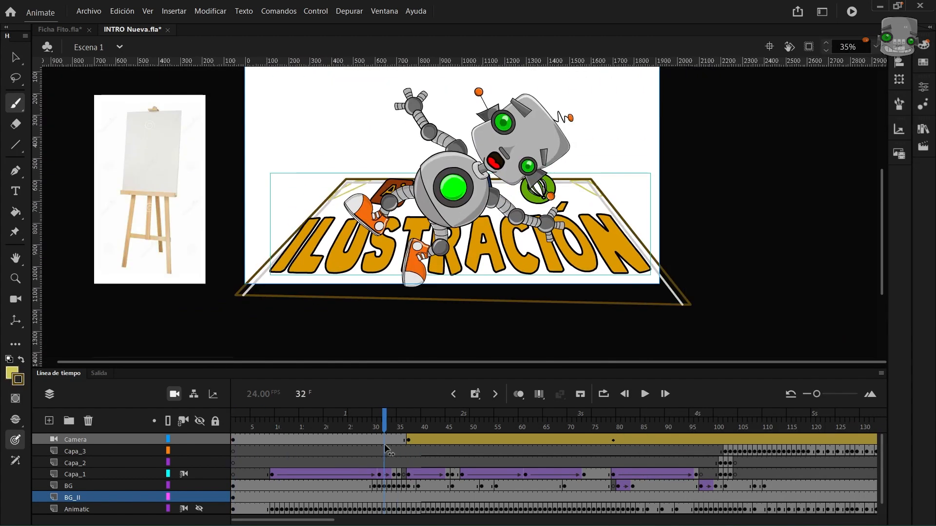
{"action": "left_click", "coordinate": [592, 154]}
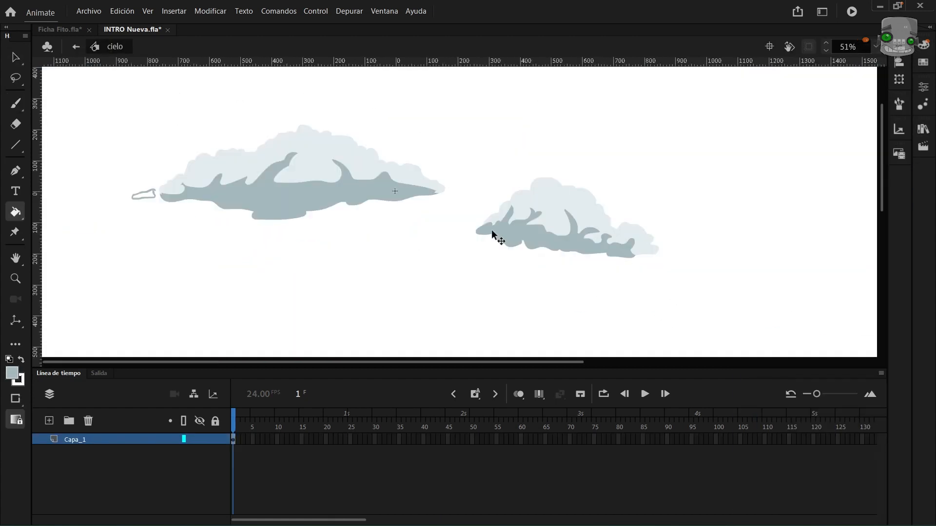
Step: Duplicate and mirror the clouds inside the cielo symbol, arranging the copies below the originals on separate layers
{"action": "scroll", "coordinate": [493, 236], "scroll_direction": "down", "scroll_amount": 3}
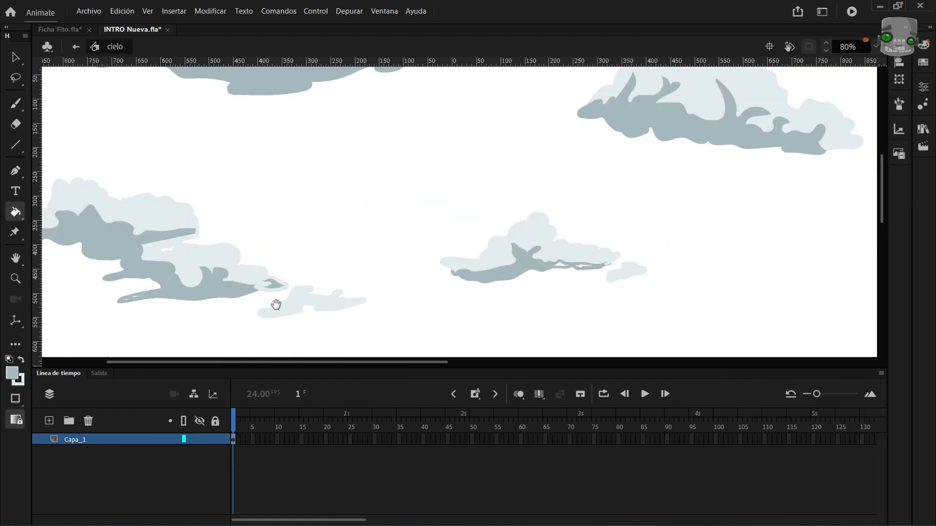
{"action": "scroll", "coordinate": [388, 127], "scroll_direction": "down", "scroll_amount": 3}
{"action": "key", "text": "v"}
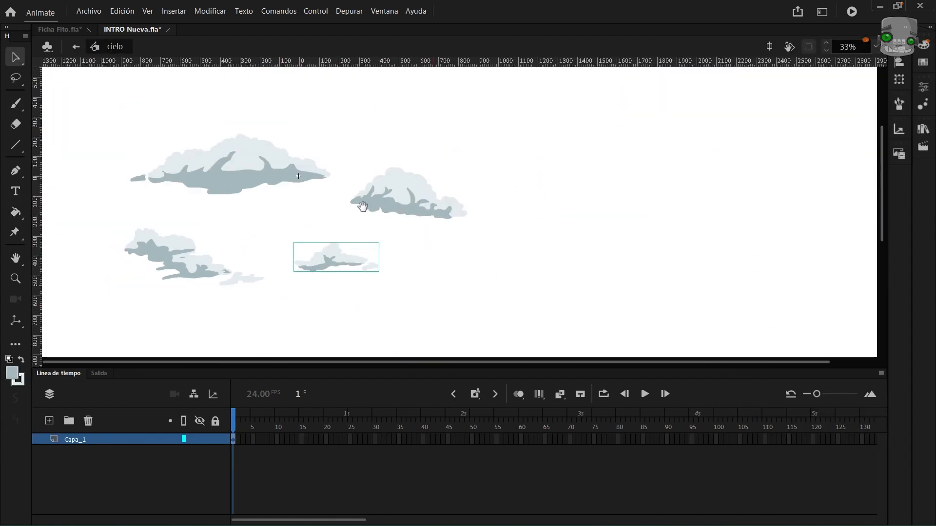
{"action": "left_click", "coordinate": [257, 166]}
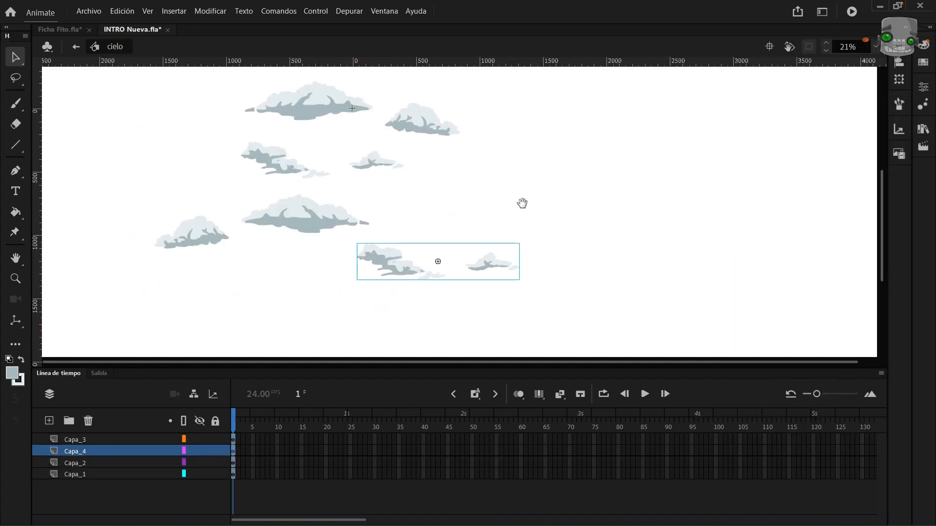
{"action": "left_click_drag", "start_coordinate": [460, 274], "coordinate": [445, 283]}
{"action": "left_click", "coordinate": [323, 234]}
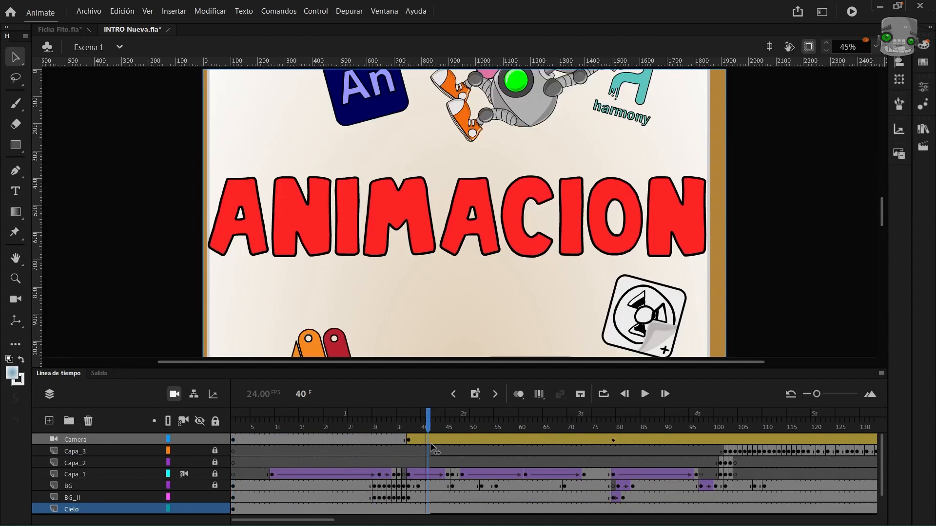
Step: End the sky artwork with a blank keyframe at frame 67 of the Cielo layer
{"action": "left_click_drag", "start_coordinate": [432, 447], "coordinate": [555, 438]}
{"action": "left_click", "coordinate": [555, 510]}
{"action": "key", "text": "F6"}
{"action": "scroll", "coordinate": [472, 175], "scroll_direction": "down", "scroll_amount": 4}
{"action": "left_click", "coordinate": [809, 47]}
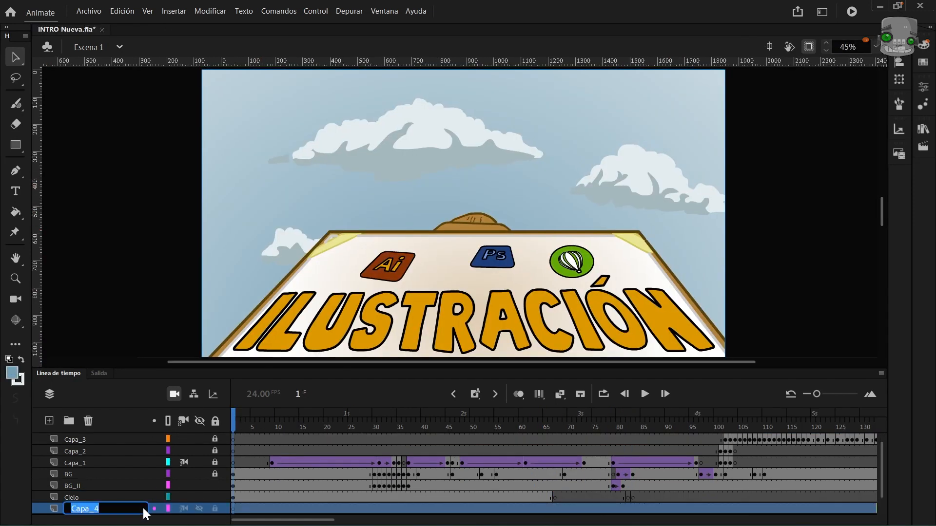
Step: Rename the new Capa_4 layer as BG and import the patterned background image at frame 66
{"action": "type", "text": "BG"}
{"action": "key", "text": "Return"}
{"action": "left_click_drag", "start_coordinate": [233, 428], "coordinate": [551, 439]}
{"action": "left_click", "coordinate": [551, 510]}
{"action": "key", "text": "ctrl+r"}
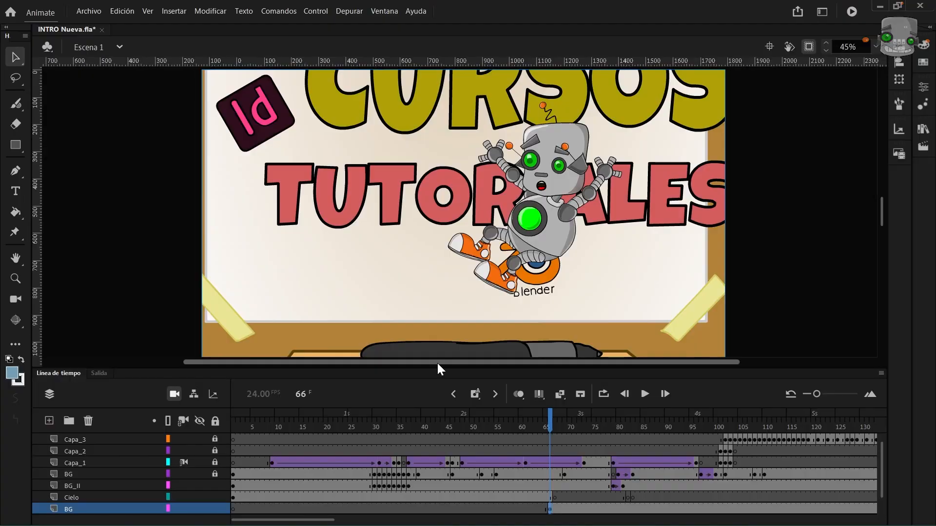
Step: Resize the patterned character background so it covers the whole scene behind the desk and tablet
{"action": "left_click_drag", "start_coordinate": [550, 414], "coordinate": [452, 414]}
{"action": "left_click", "coordinate": [808, 47]}
{"action": "scroll", "coordinate": [389, 240], "scroll_direction": "down", "scroll_amount": 3}
{"action": "left_click_drag", "start_coordinate": [766, 185], "coordinate": [744, 206]}
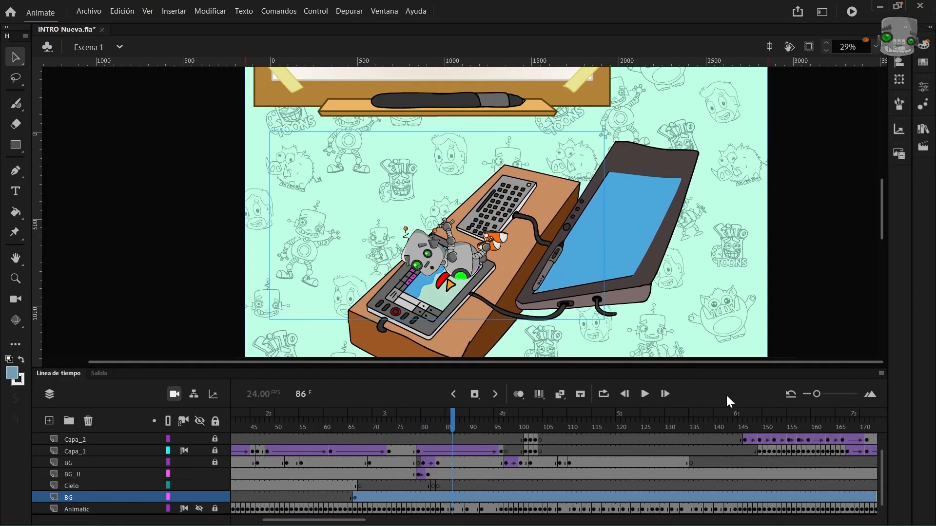
{"action": "left_click", "coordinate": [808, 47]}
{"action": "key", "text": "ctrl+2"}
Step: Enable automatic keyframes and add keyframes to the patterned BG layer at frames 80 to 82 and at frame 97
{"action": "left_click_drag", "start_coordinate": [453, 415], "coordinate": [428, 497]}
{"action": "left_click", "coordinate": [475, 395]}
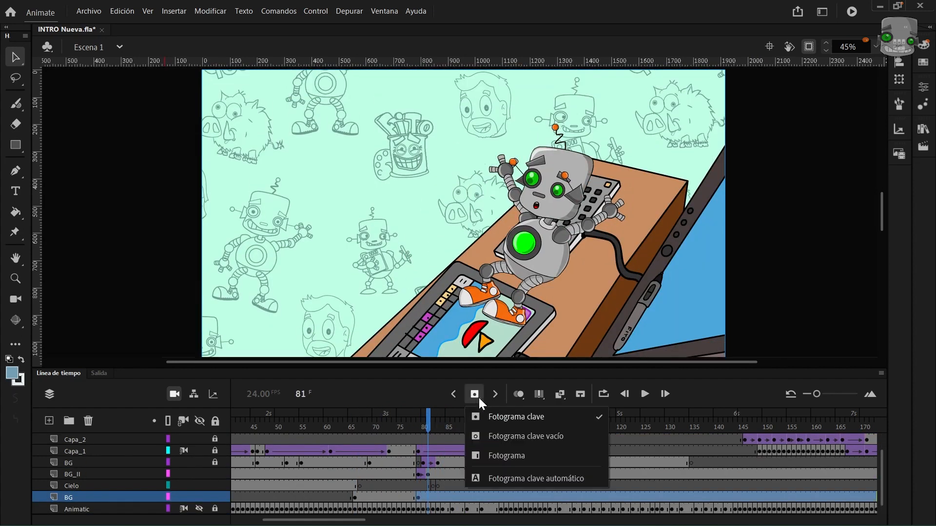
{"action": "left_click", "coordinate": [507, 478]}
{"action": "left_click", "coordinate": [425, 500]}
{"action": "key", "text": "period"}
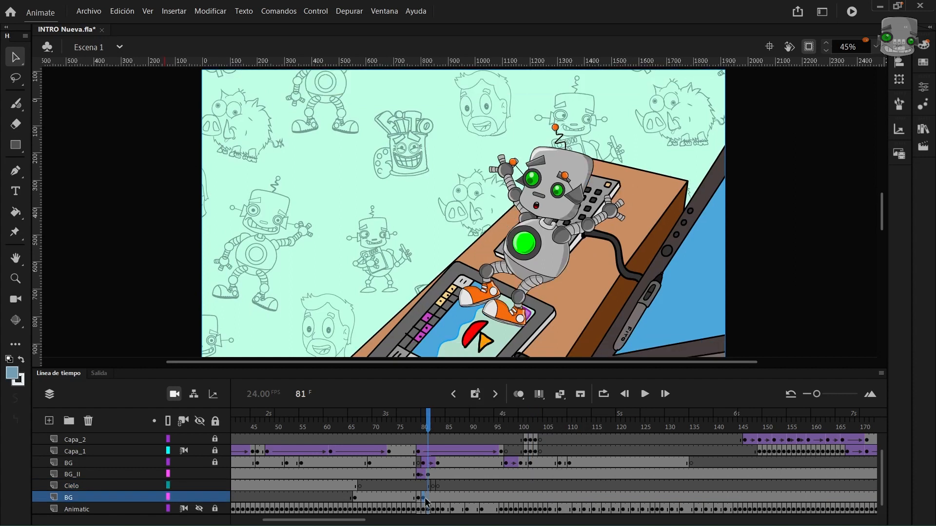
{"action": "mouse_move", "coordinate": [428, 499]}
{"action": "left_mouse_down"}
{"action": "mouse_move", "coordinate": [478, 447]}
{"action": "mouse_move", "coordinate": [508, 454]}
{"action": "left_mouse_up"}
{"action": "left_click_drag", "start_coordinate": [507, 500], "coordinate": [418, 439]}
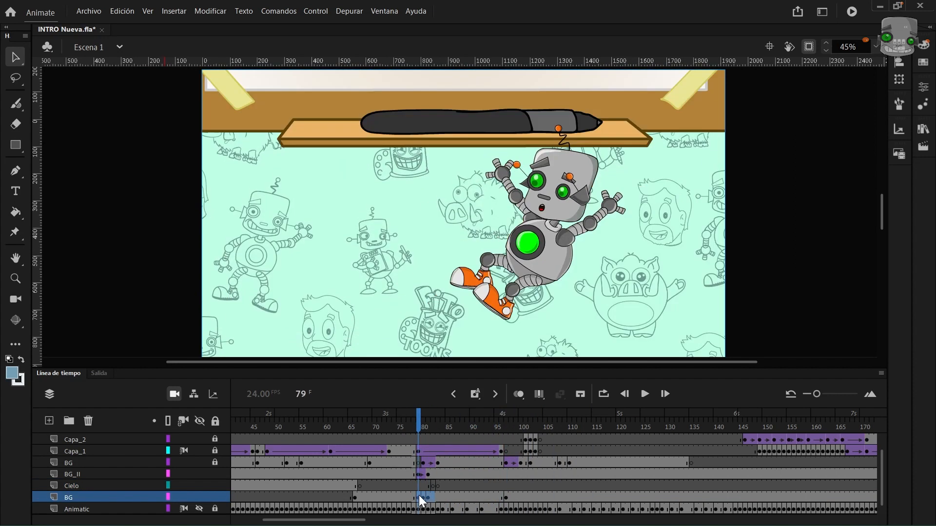
Step: Apply a Brillo colour effect to the patterned BG layer, raising it at frame 79 and setting it to -57% at frame 97
{"action": "left_click", "coordinate": [923, 87]}
{"action": "left_click", "coordinate": [880, 302]}
{"action": "left_click", "coordinate": [670, 340]}
{"action": "left_click_drag", "start_coordinate": [705, 335], "coordinate": [833, 336]}
{"action": "left_click_drag", "start_coordinate": [422, 427], "coordinate": [506, 433]}
{"action": "left_click", "coordinate": [923, 87]}
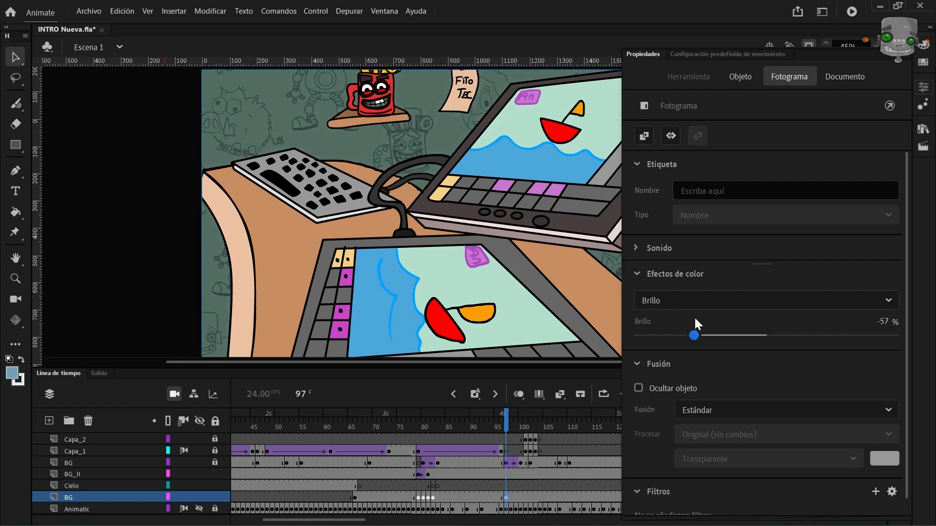
Step: Apply a Brillo colour effect to the patterned BG layer's keyframe at frame 66 and adjust its brightness
{"action": "left_click", "coordinate": [426, 498]}
{"action": "left_click", "coordinate": [355, 497]}
{"action": "left_click", "coordinate": [924, 87]}
{"action": "left_click", "coordinate": [881, 301]}
{"action": "left_click", "coordinate": [670, 341]}
{"action": "left_click_drag", "start_coordinate": [693, 335], "coordinate": [751, 336]}
{"action": "left_click", "coordinate": [423, 497]}
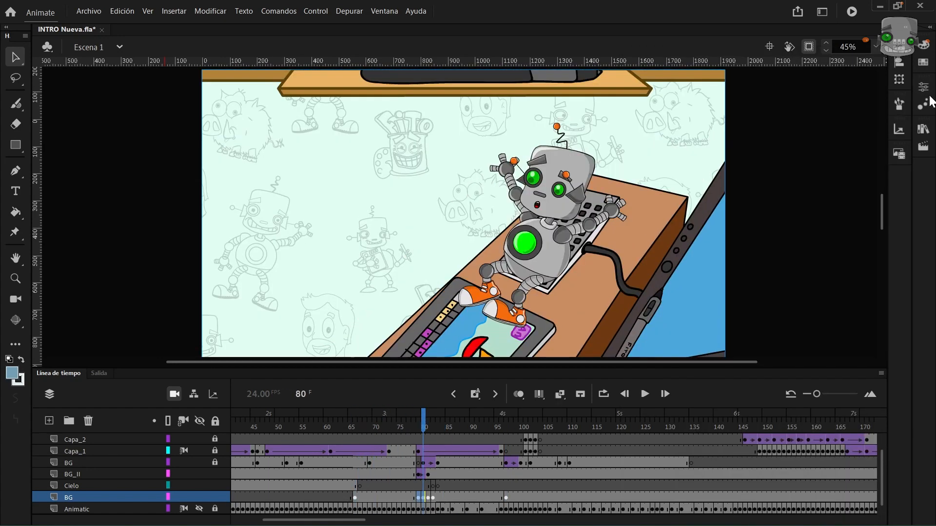
{"action": "left_click", "coordinate": [355, 498]}
{"action": "left_click", "coordinate": [924, 87]}
Step: Preview the brightness changes and tween the patterned BG layer from frame 97 to a lighter keyframe at frame 193
{"action": "left_click_drag", "start_coordinate": [356, 427], "coordinate": [444, 372]}
{"action": "key", "text": "Return"}
{"action": "left_click_drag", "start_coordinate": [368, 520], "coordinate": [324, 512]}
{"action": "left_click", "coordinate": [305, 498]}
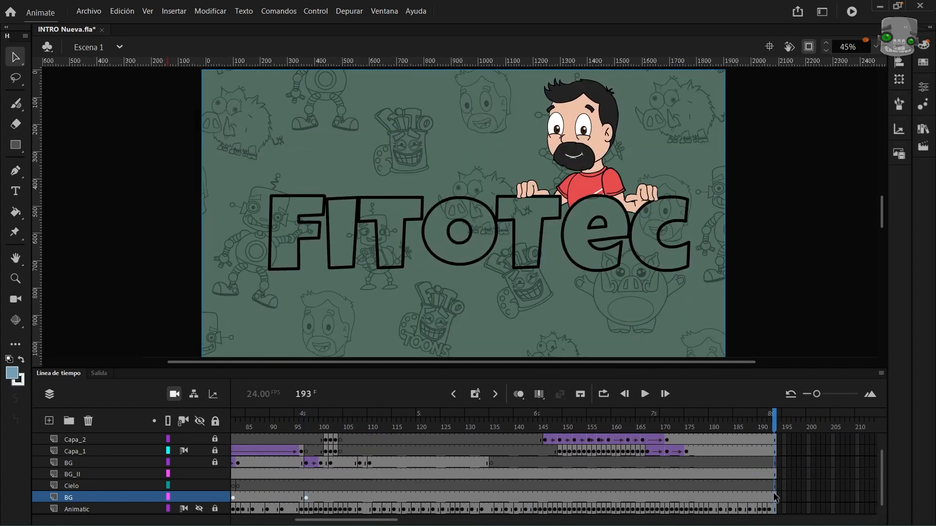
{"action": "left_click_drag", "start_coordinate": [727, 338], "coordinate": [800, 334]}
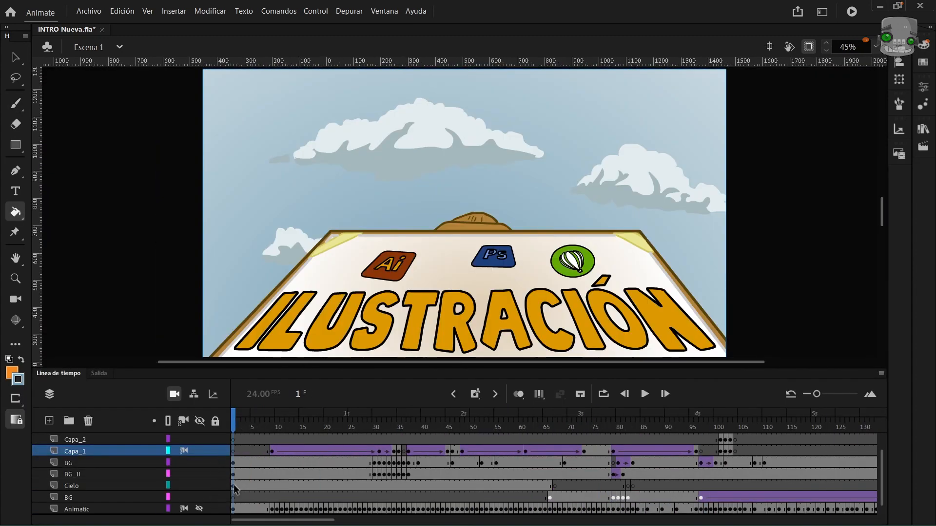
Step: Tween the ILUSTRACIÓN BG layer from frame 1 to 29 through a keyframe at frame 9, and tween BG_II from frame 37 to 48
{"action": "left_click", "coordinate": [234, 489]}
{"action": "left_click", "coordinate": [268, 424]}
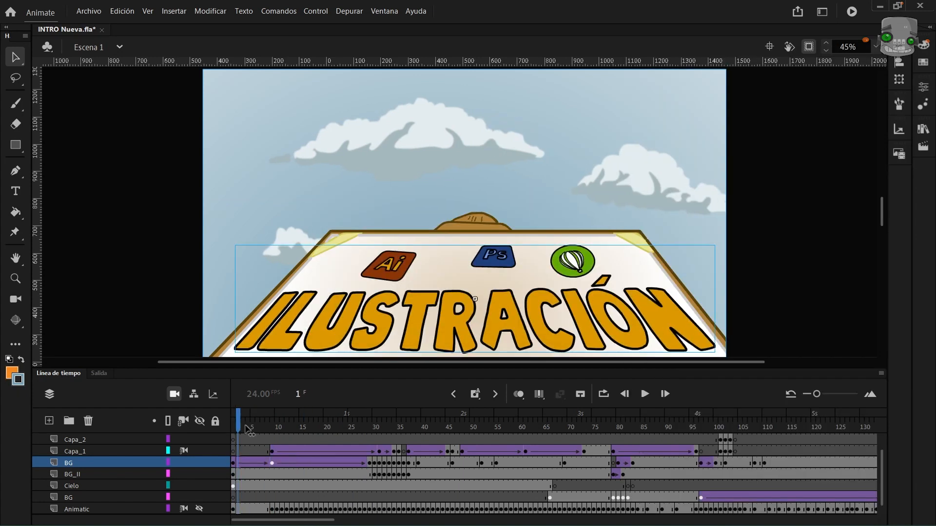
{"action": "left_click_drag", "start_coordinate": [248, 430], "coordinate": [414, 437]}
{"action": "left_click", "coordinate": [408, 471]}
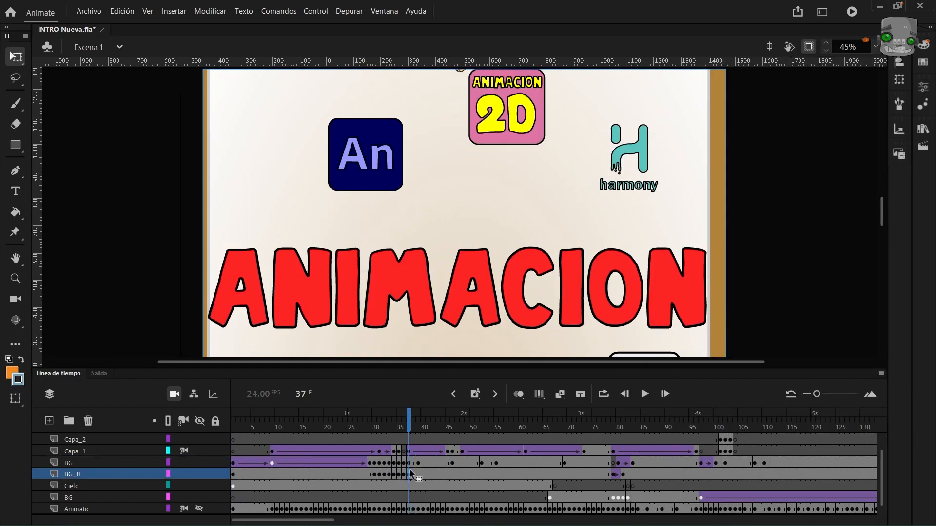
{"action": "left_click_drag", "start_coordinate": [422, 434], "coordinate": [462, 434]}
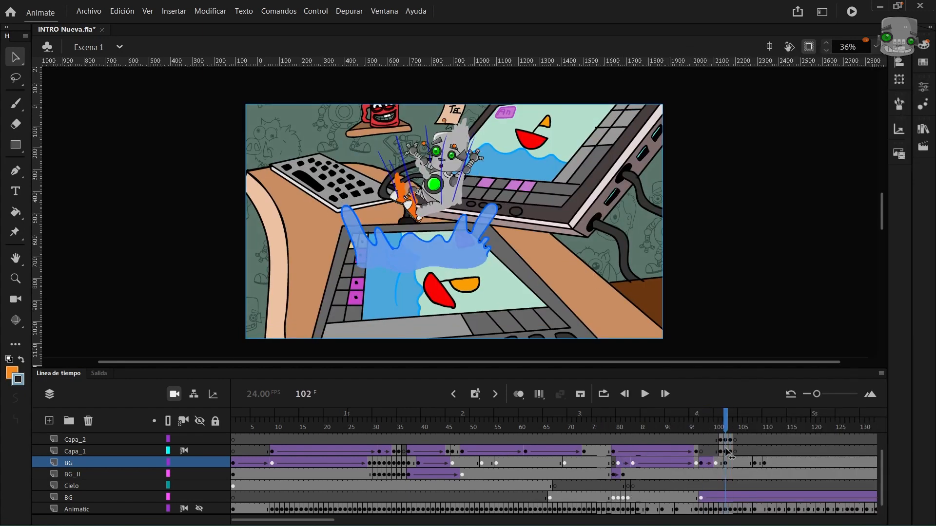
{"action": "left_click", "coordinate": [560, 396]}
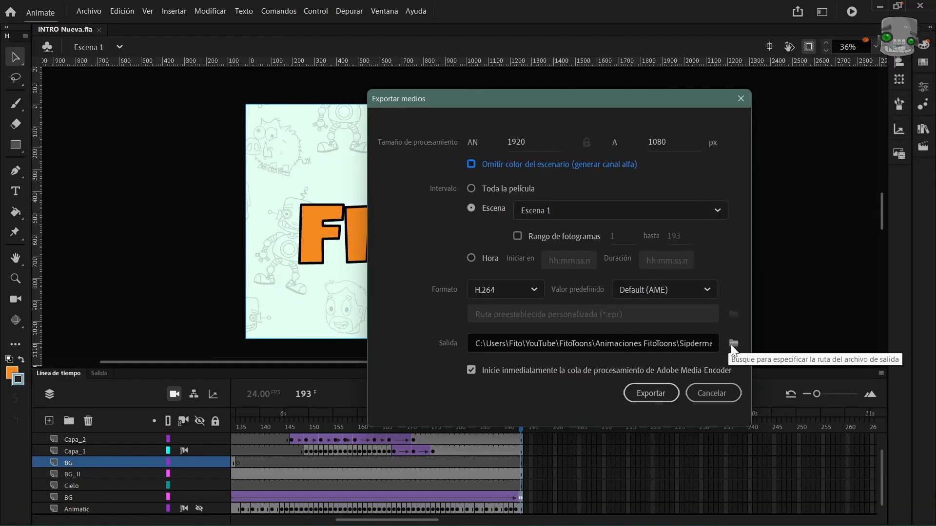
Step: Export Escena 1 as H.264 video at 1920 by 1080 px into the intros and transitions course folder
{"action": "left_click", "coordinate": [731, 344]}
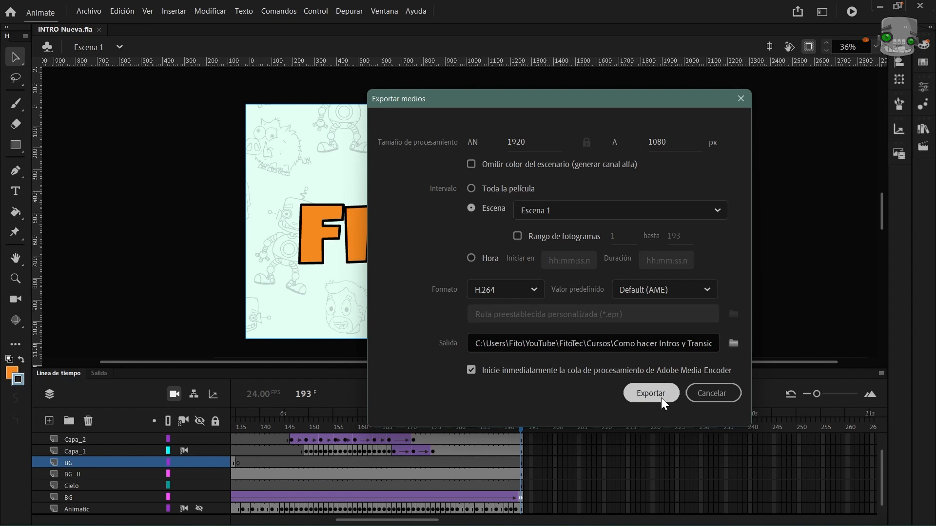
{"action": "left_click", "coordinate": [660, 394]}
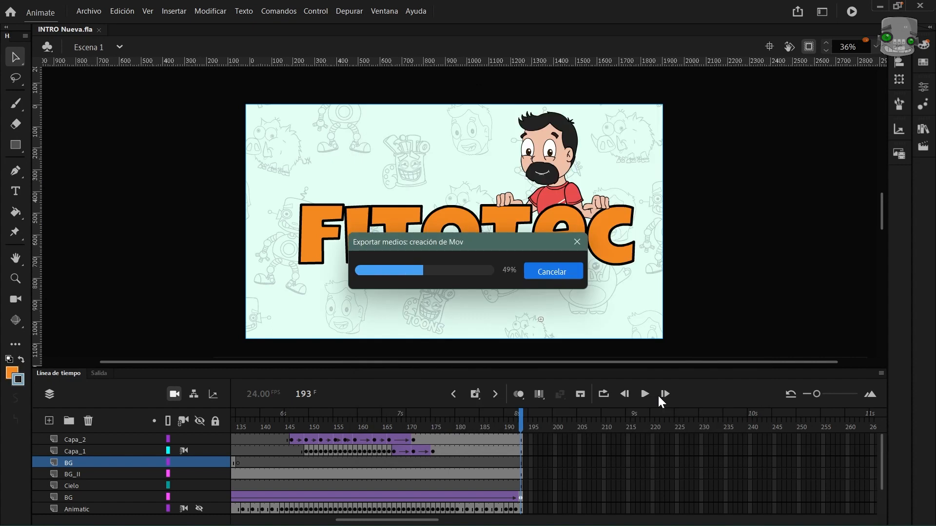
Step: Switch to Premiere Pro, start a new project and set its renderer to Mercury Playback Engine GPU acceleration (CUDA)
{"action": "mouse_move", "coordinate": [616, 511]}
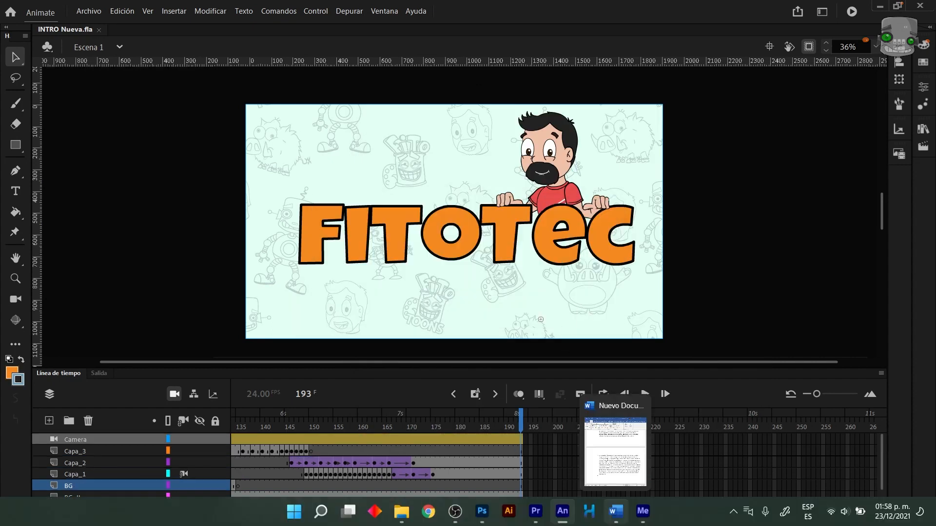
{"action": "left_click", "coordinate": [538, 515]}
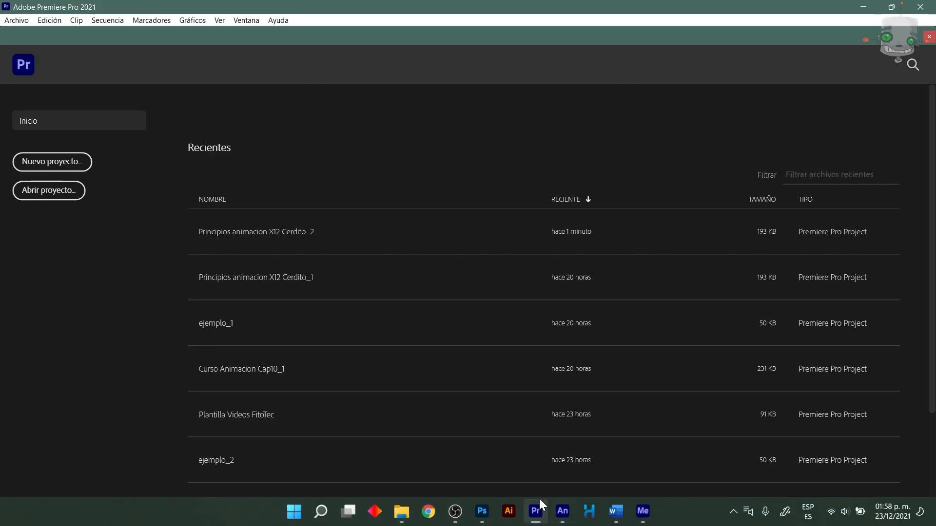
{"action": "left_click", "coordinate": [46, 161]}
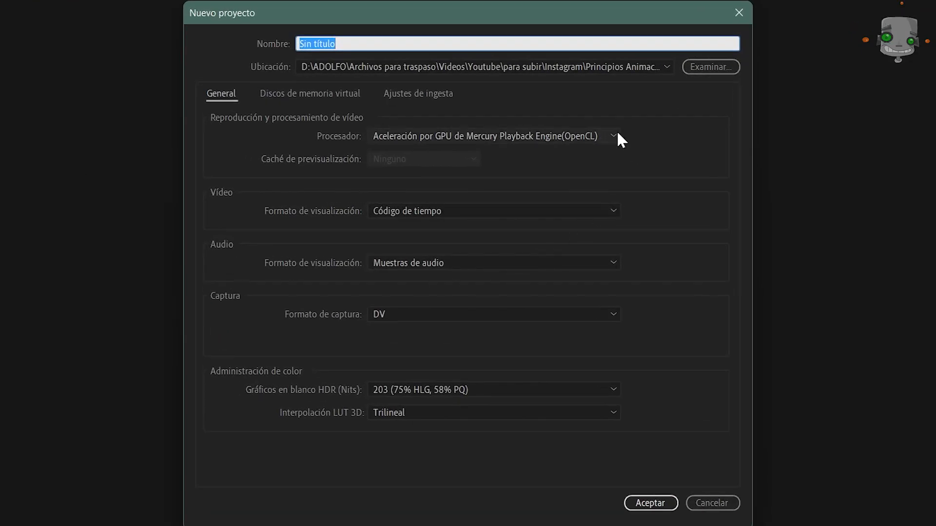
{"action": "left_click", "coordinate": [616, 135]}
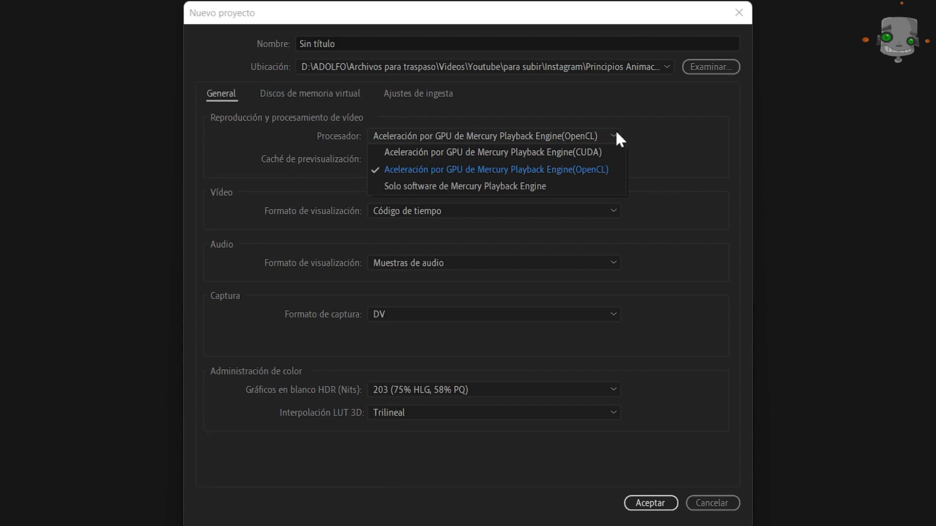
{"action": "left_click", "coordinate": [604, 152]}
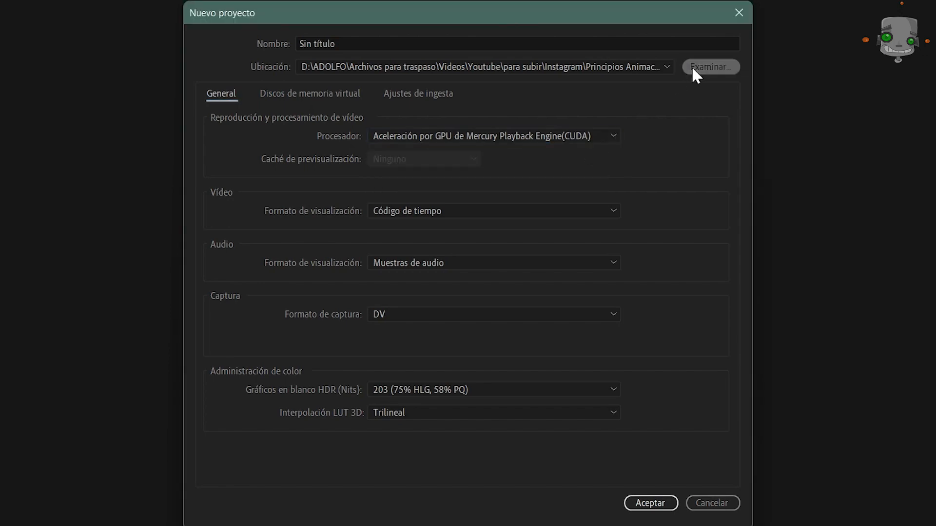
Step: Create the project as Nueva Intro in the Como hacer Intros y Transiciones Animadas folder
{"action": "left_click", "coordinate": [693, 67]}
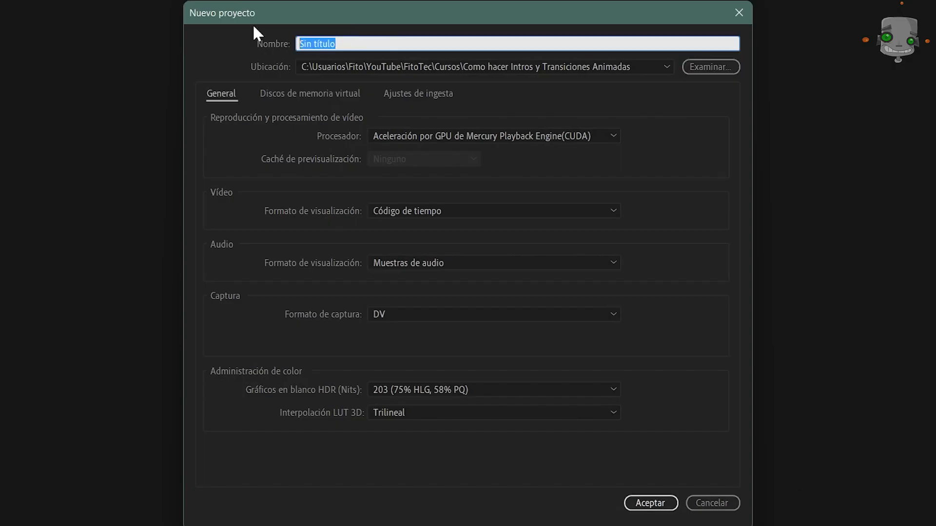
{"action": "type", "text": "Nuevo intro"}
{"action": "key", "text": "Return"}
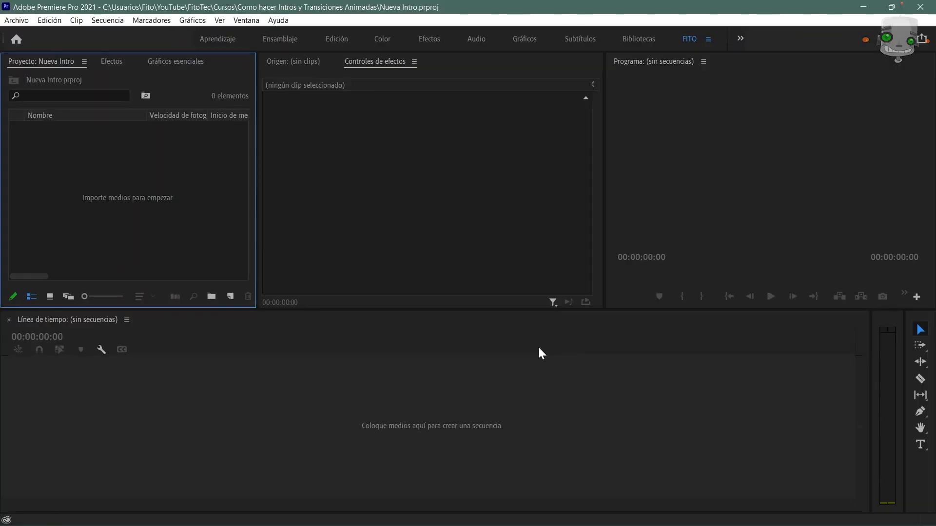
Step: Import INTRO Nueva.mp4 from the Como hacer Intros y Transiciones Animadas folder into the project
{"action": "key", "text": "ctrl+i"}
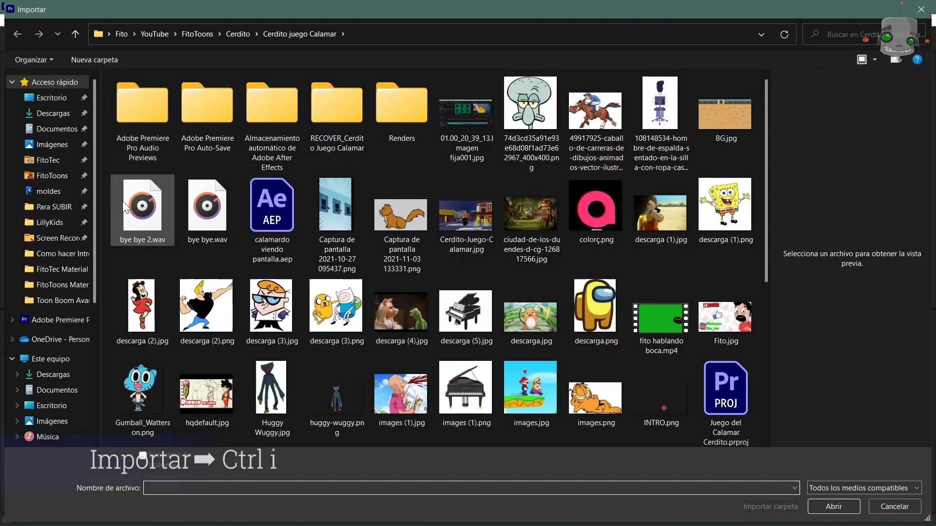
{"action": "left_click", "coordinate": [56, 253]}
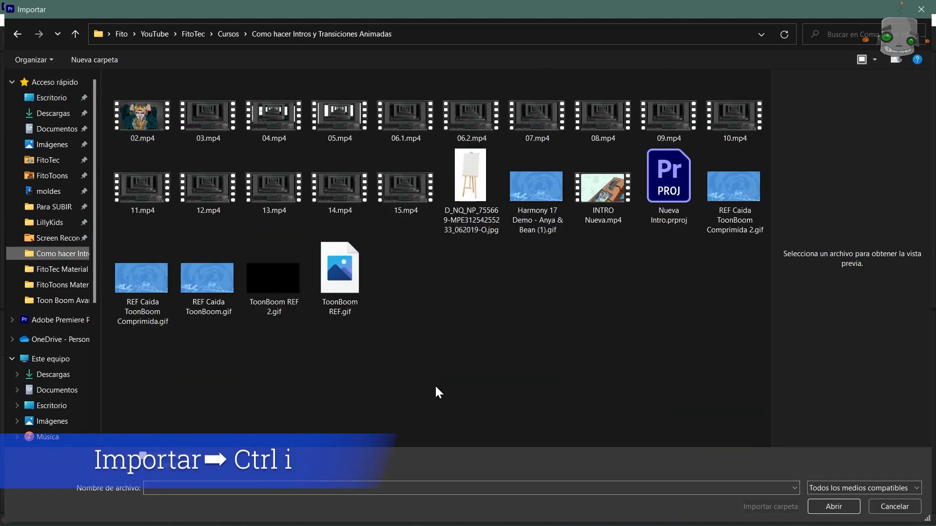
{"action": "double_click", "coordinate": [604, 225]}
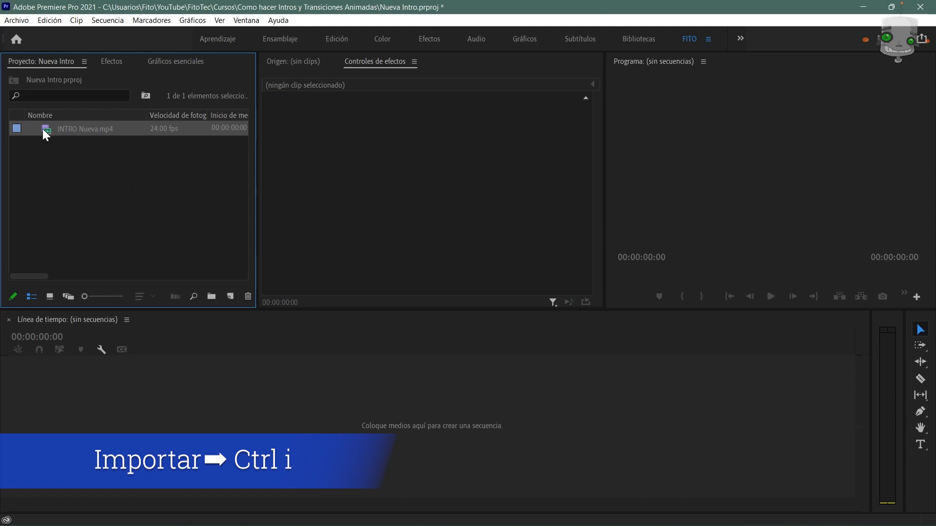
Step: Open INTRO Nueva.mp4 in the source monitor and create a sequence from the clip
{"action": "double_click", "coordinate": [45, 135]}
{"action": "left_click_drag", "start_coordinate": [44, 136], "coordinate": [182, 376]}
{"action": "left_click", "coordinate": [268, 345]}
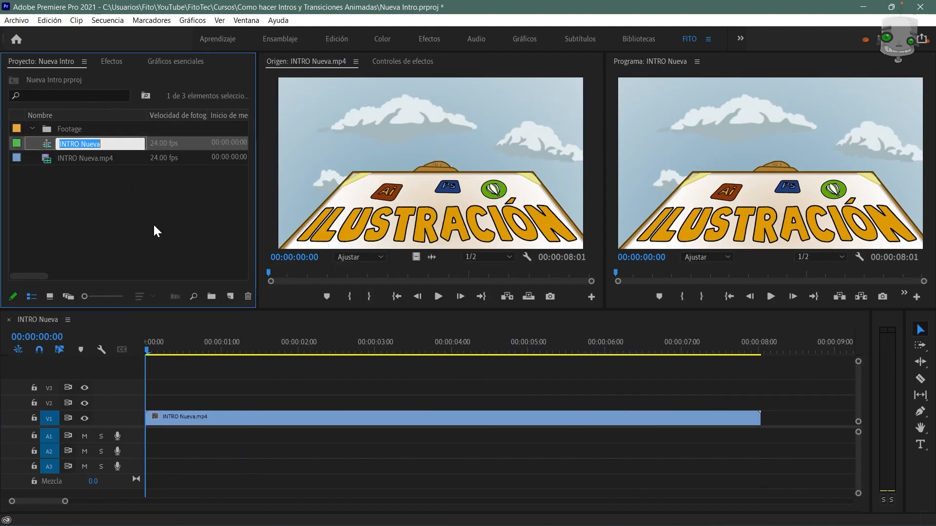
Step: Import sound effects from the efectos sonido music folder, including the Caida libre (caricatura) falling sound
{"action": "double_click", "coordinate": [170, 240]}
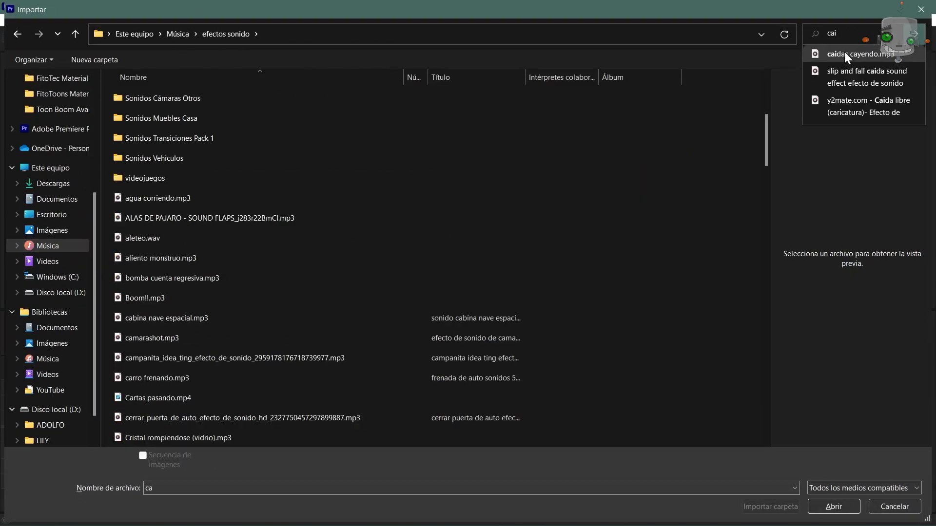
{"action": "scroll", "coordinate": [183, 271], "scroll_direction": "up", "scroll_amount": 3}
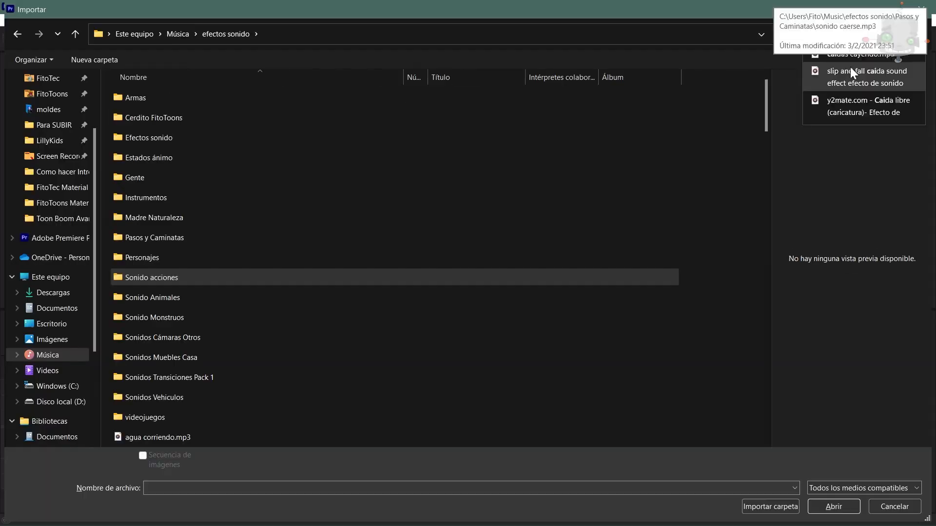
{"action": "scroll", "coordinate": [218, 453], "scroll_direction": "down", "scroll_amount": 6}
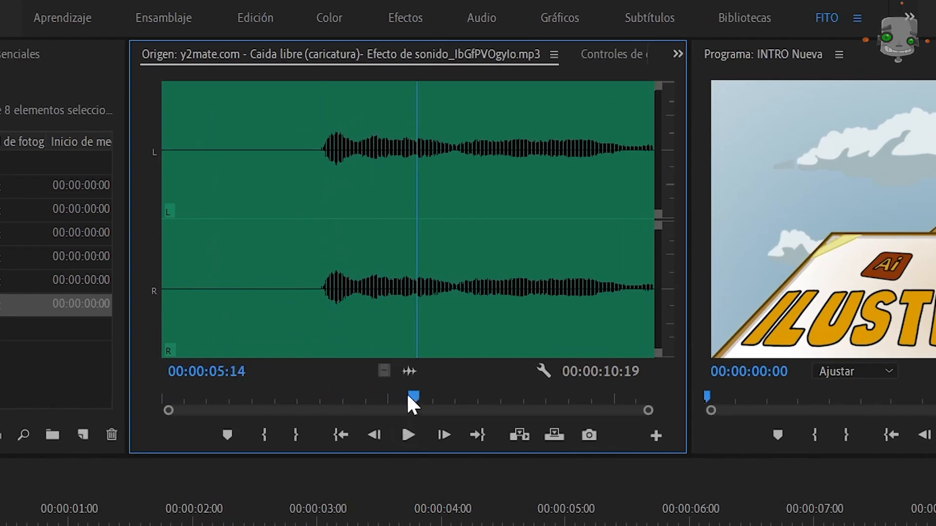
Step: Mark the in point of the Caida libre sound at 00:00:03:06 and place the trimmed audio in the sequence
{"action": "left_click_drag", "start_coordinate": [318, 383], "coordinate": [310, 378]}
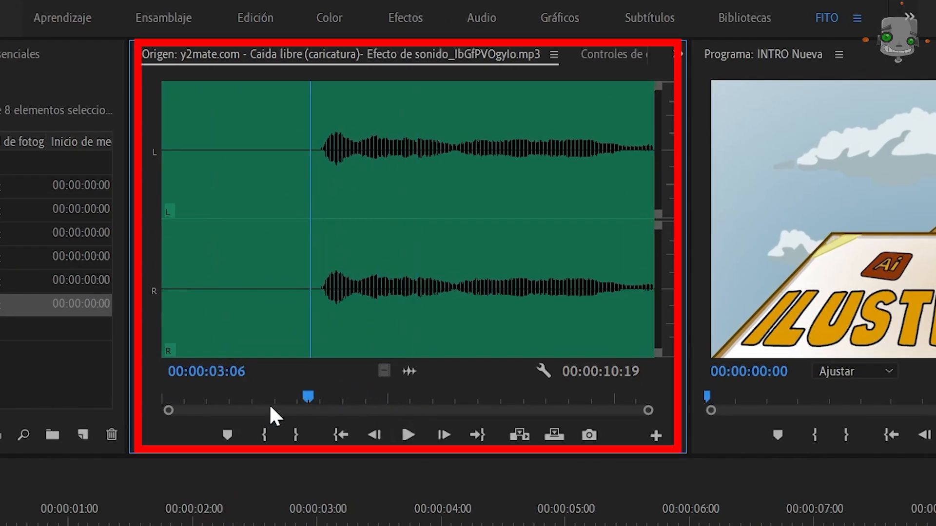
{"action": "left_click", "coordinate": [267, 434]}
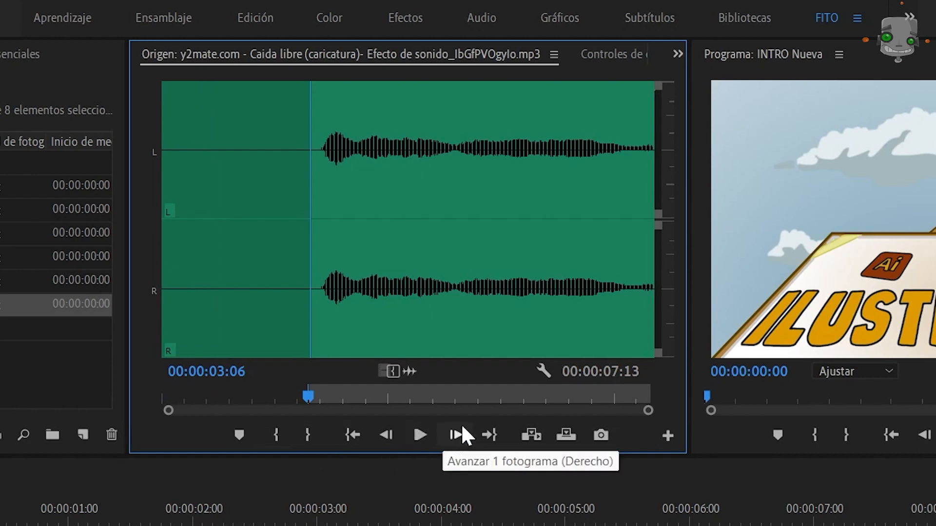
{"action": "left_click_drag", "start_coordinate": [409, 369], "coordinate": [76, 525]}
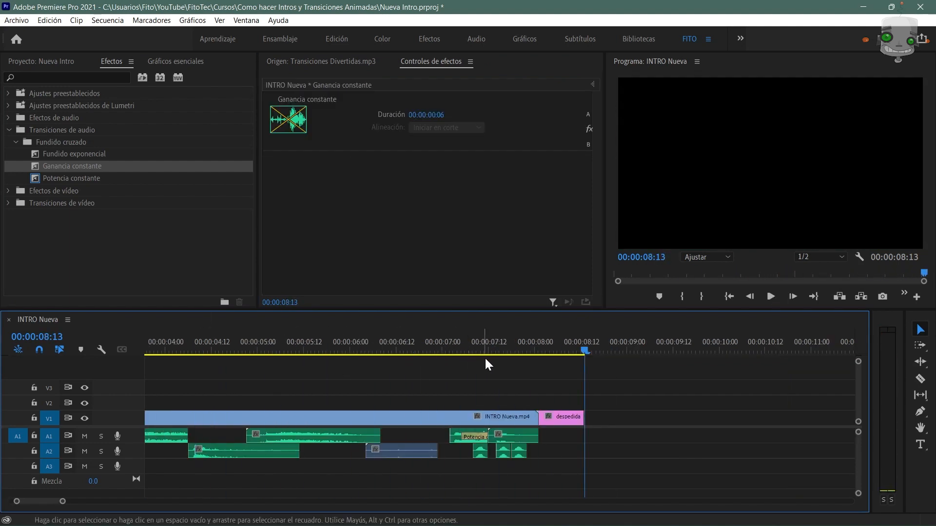
Step: Export the INTRO Nueva sequence as H.264 video named INTRO Nueva Terminada.mp4 into the Como hacer Intros y Transiciones Animadas folder
{"action": "left_click", "coordinate": [17, 20]}
{"action": "mouse_move", "coordinate": [44, 357]}
{"action": "left_click", "coordinate": [277, 361]}
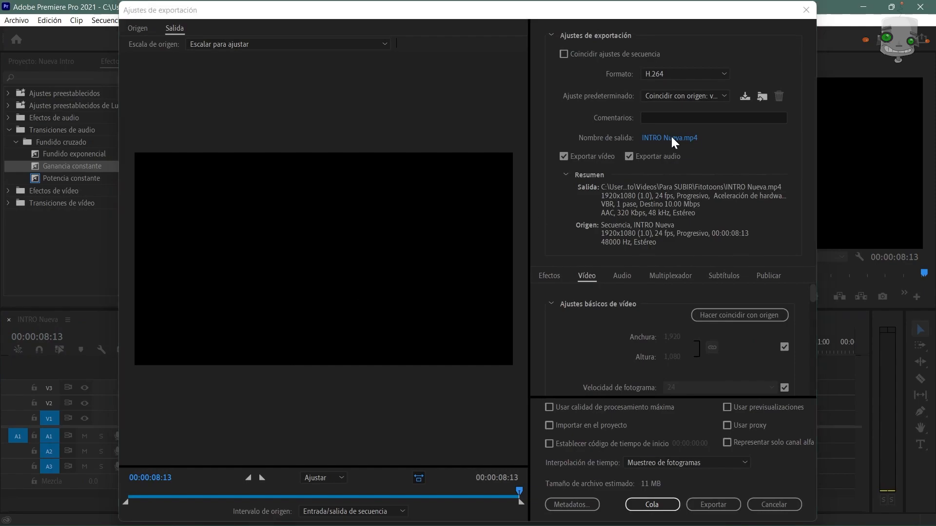
{"action": "left_click", "coordinate": [673, 139]}
{"action": "scroll", "coordinate": [73, 171], "scroll_direction": "up", "scroll_amount": 1}
{"action": "left_click", "coordinate": [63, 172]}
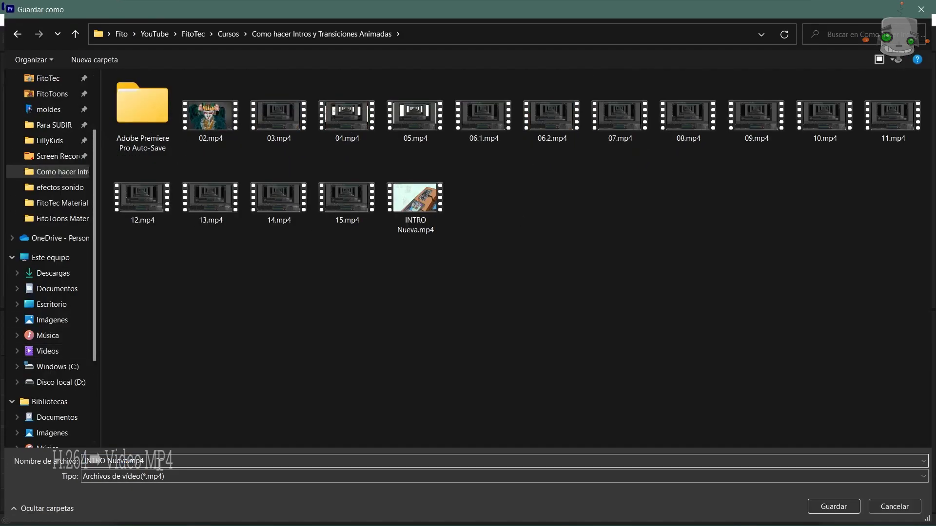
{"action": "left_click", "coordinate": [833, 507]}
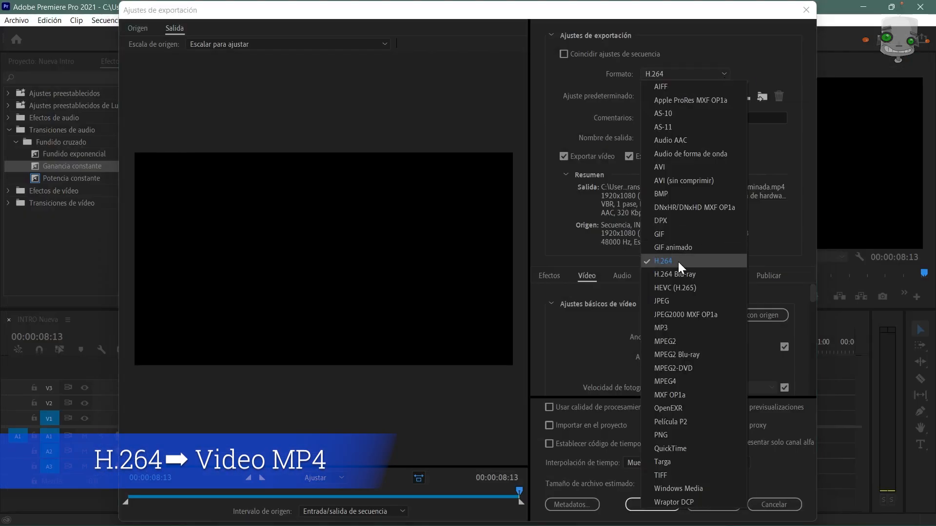
{"action": "left_click", "coordinate": [678, 263]}
{"action": "left_click", "coordinate": [723, 506]}
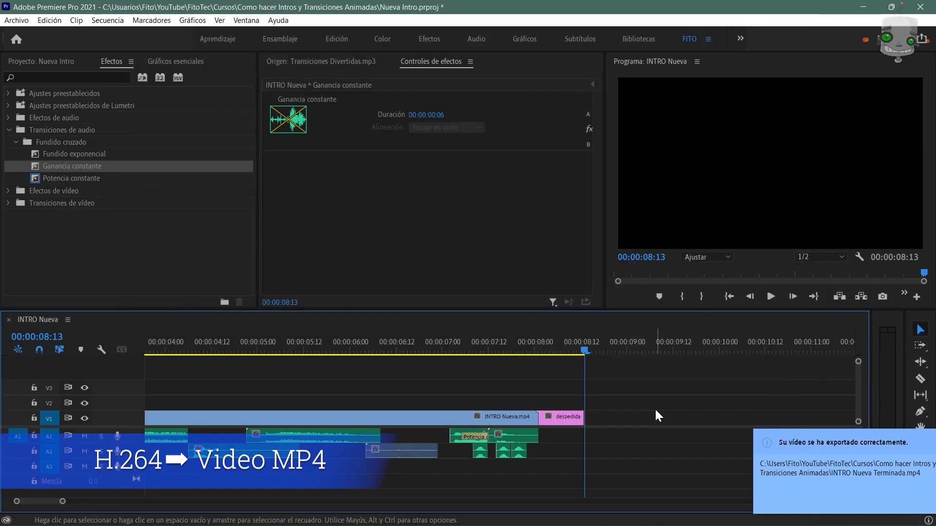